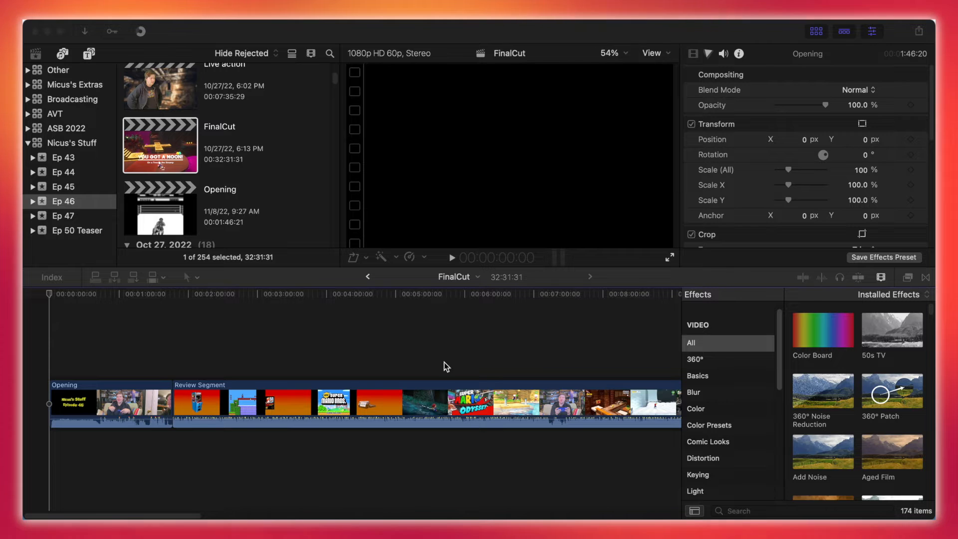
Examine the assembled FinalCut timeline from the Opening clip through the Review Segment, Live action, Ending and closing credits
{"action": "left_click", "coordinate": [409, 298]}
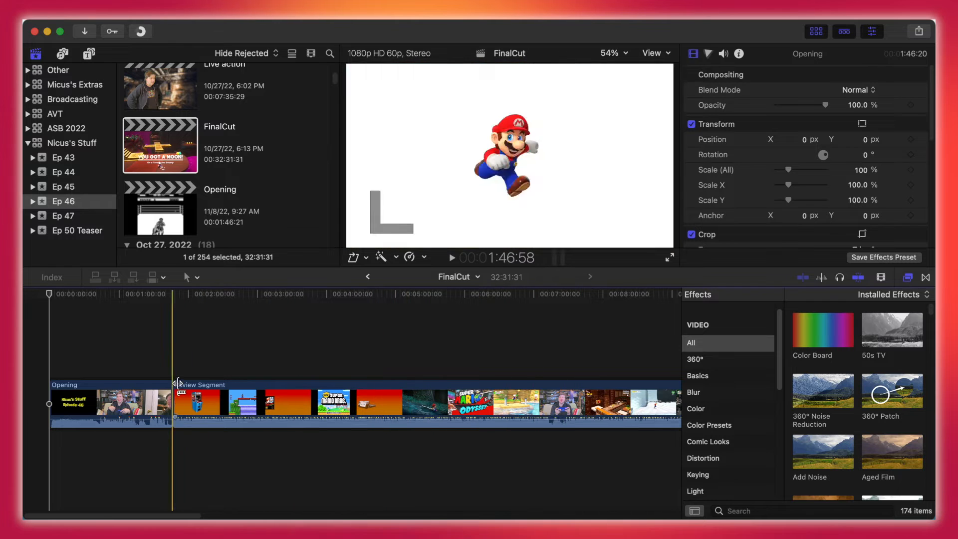
{"action": "left_click_drag", "start_coordinate": [196, 516], "coordinate": [581, 516]}
{"action": "key", "text": "shift+z"}
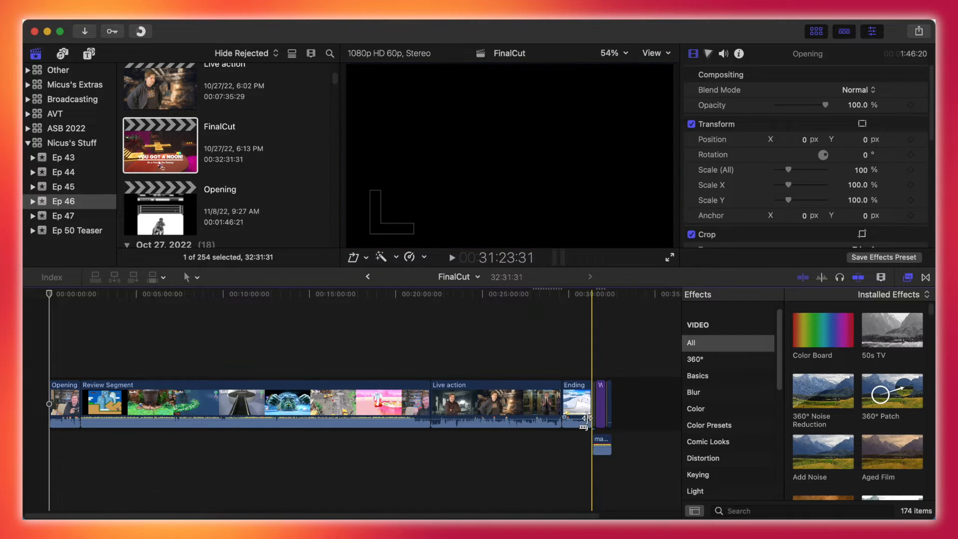
{"action": "key", "text": "super+equal"}
{"action": "key", "text": "super+equal"}
{"action": "key", "text": "super+equal"}
{"action": "key", "text": "super+equal"}
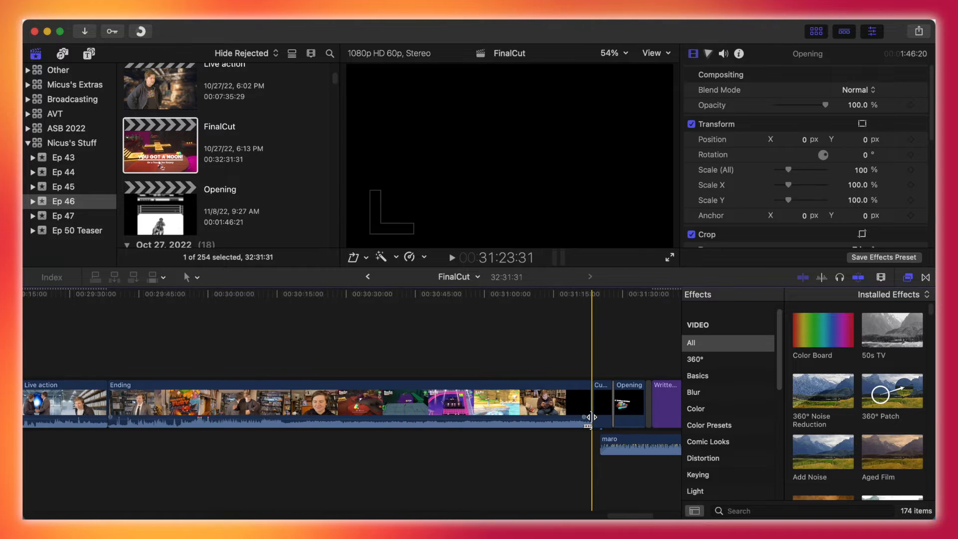
{"action": "scroll", "coordinate": [421, 474], "scroll_direction": "right", "scroll_amount": 10}
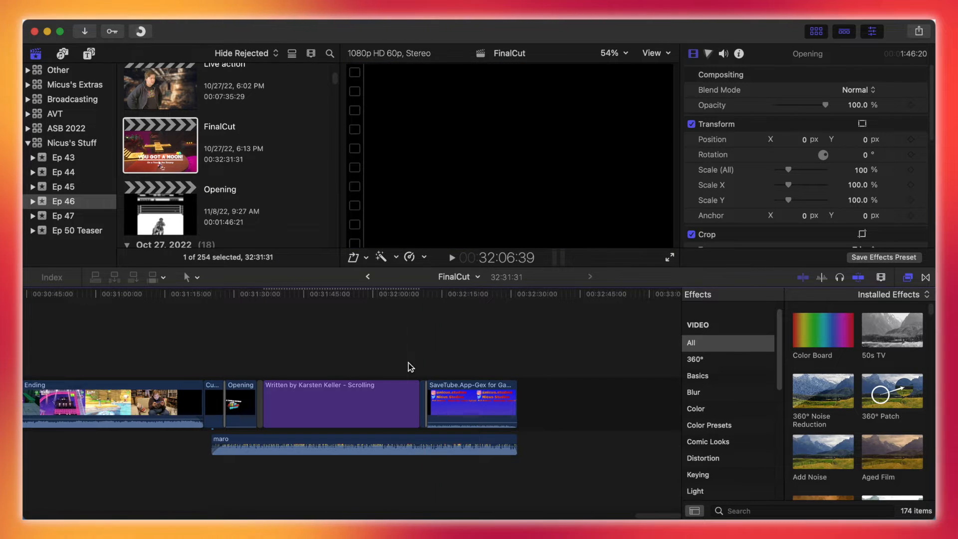
{"action": "left_click_drag", "start_coordinate": [678, 509], "coordinate": [403, 469]}
{"action": "key", "text": "super+minus"}
{"action": "key", "text": "super+minus"}
{"action": "key", "text": "super+minus"}
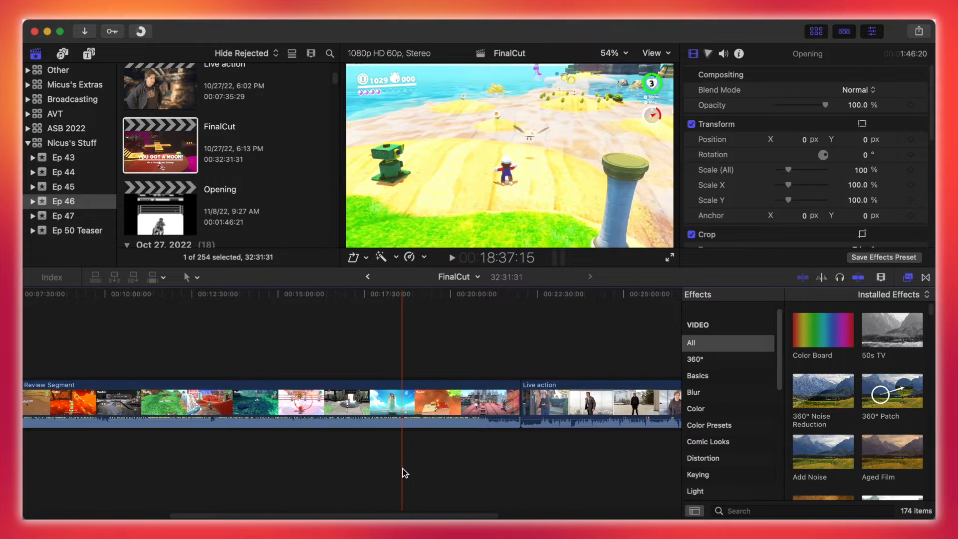
{"action": "left_click_drag", "start_coordinate": [467, 513], "coordinate": [636, 489]}
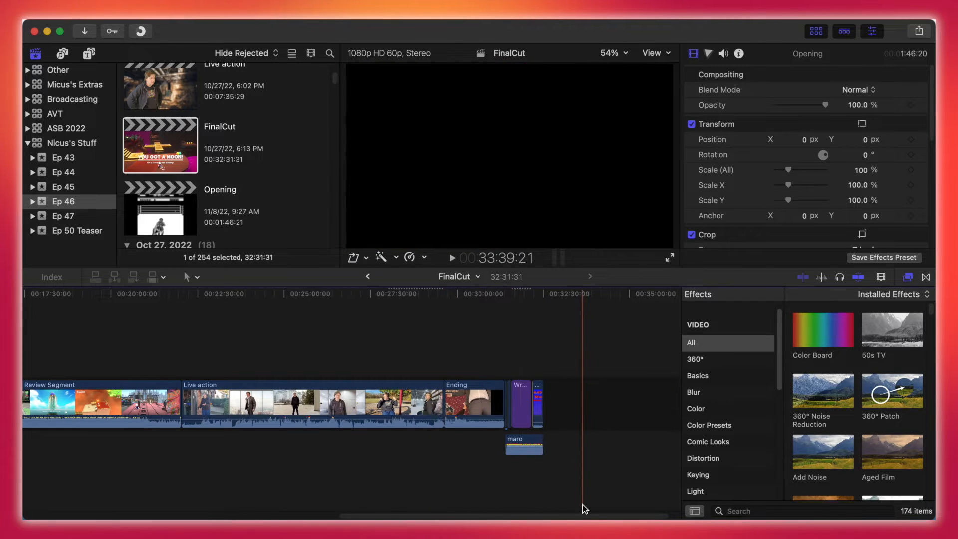
{"action": "left_click_drag", "start_coordinate": [585, 514], "coordinate": [74, 481]}
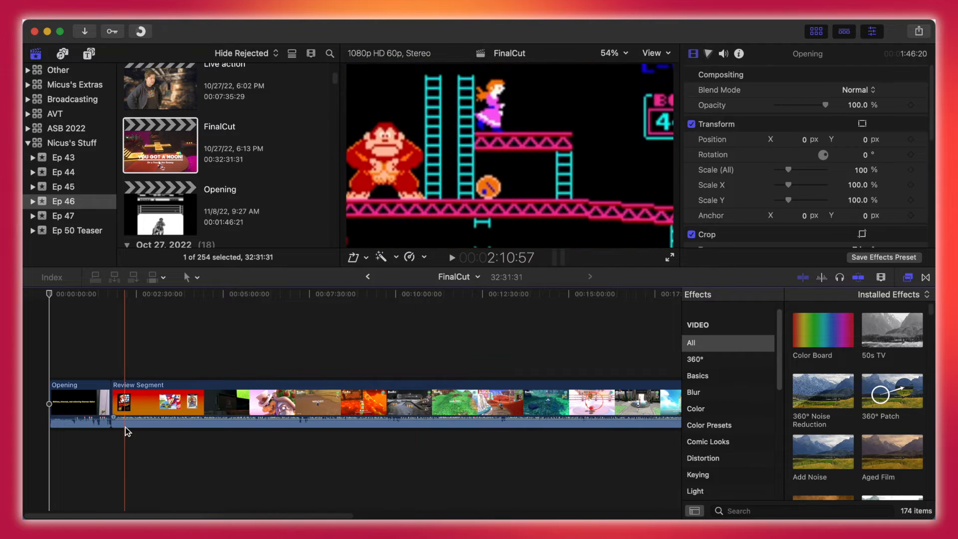
Open the Opening project from the Ep 46 event in the timeline
{"action": "scroll", "coordinate": [240, 152], "scroll_direction": "up", "scroll_amount": 5}
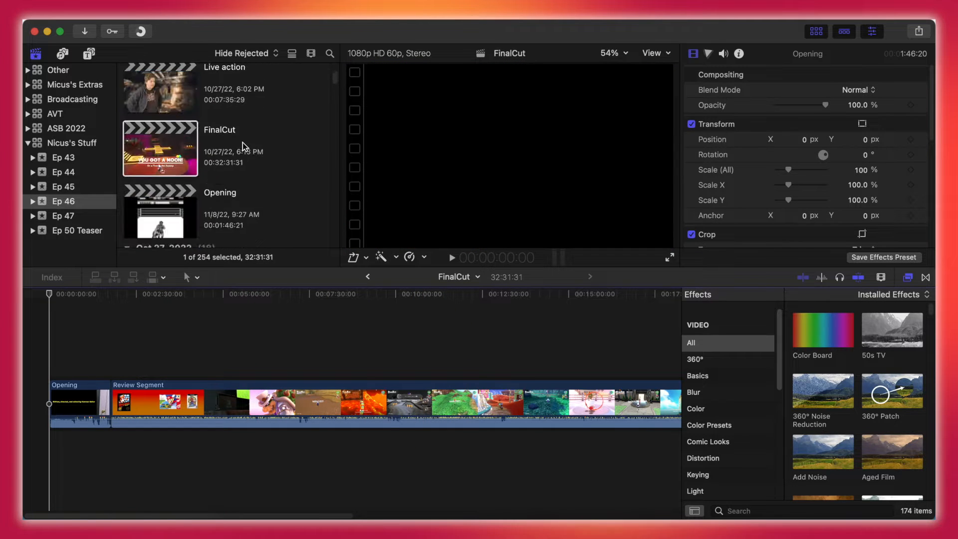
{"action": "scroll", "coordinate": [176, 95], "scroll_direction": "down", "scroll_amount": 3}
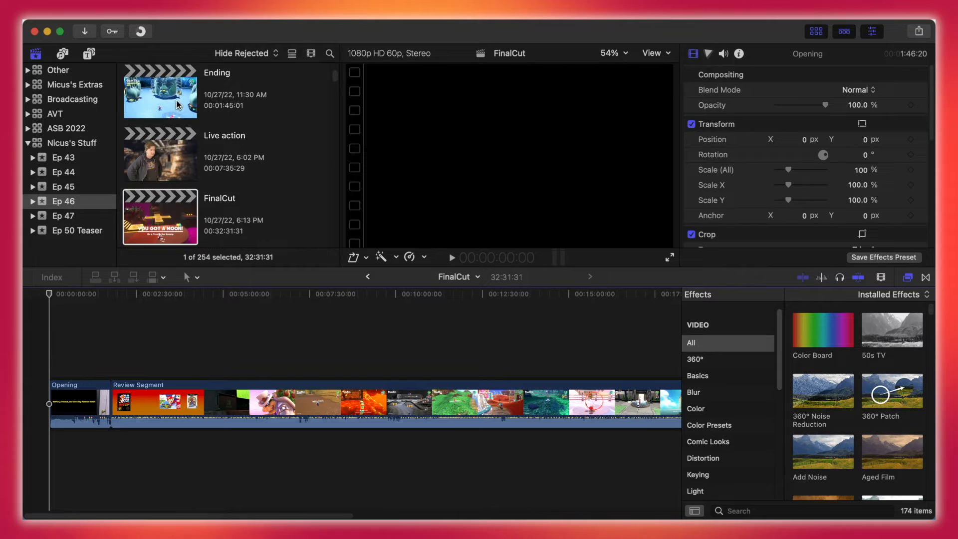
{"action": "scroll", "coordinate": [177, 108], "scroll_direction": "up", "scroll_amount": 3}
{"action": "scroll", "coordinate": [171, 113], "scroll_direction": "down", "scroll_amount": 1}
{"action": "scroll", "coordinate": [182, 181], "scroll_direction": "down", "scroll_amount": 5}
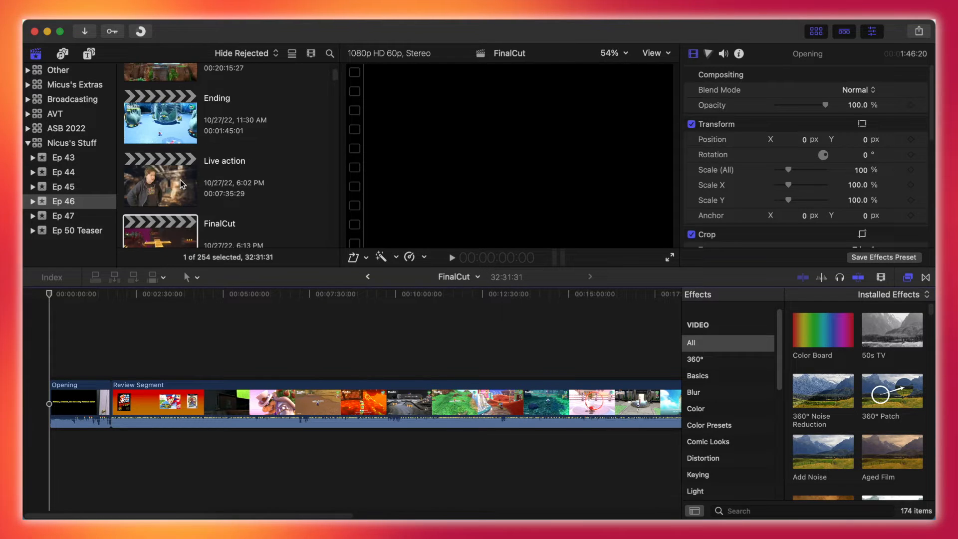
{"action": "scroll", "coordinate": [178, 157], "scroll_direction": "down", "scroll_amount": 6}
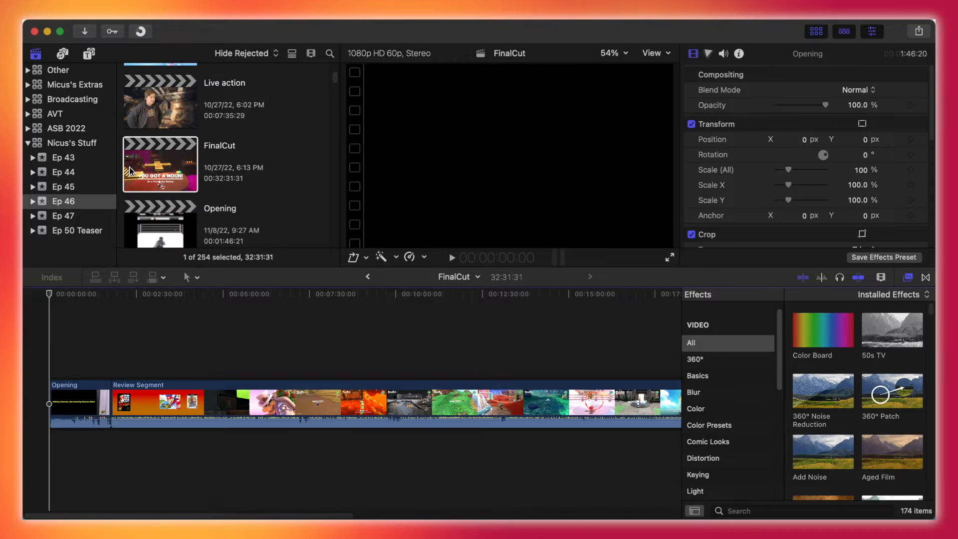
{"action": "scroll", "coordinate": [175, 202], "scroll_direction": "up", "scroll_amount": 12}
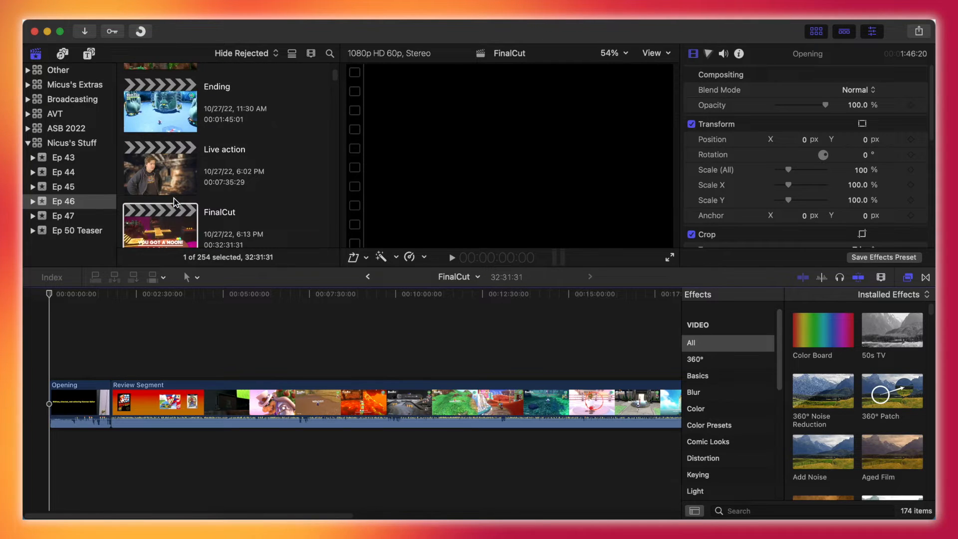
{"action": "scroll", "coordinate": [175, 199], "scroll_direction": "down", "scroll_amount": 7}
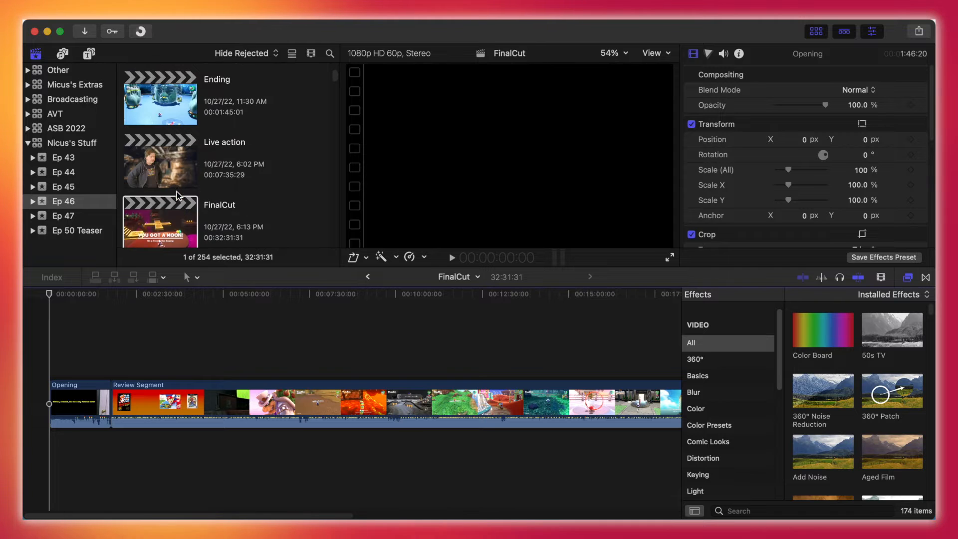
{"action": "scroll", "coordinate": [175, 188], "scroll_direction": "down", "scroll_amount": 5}
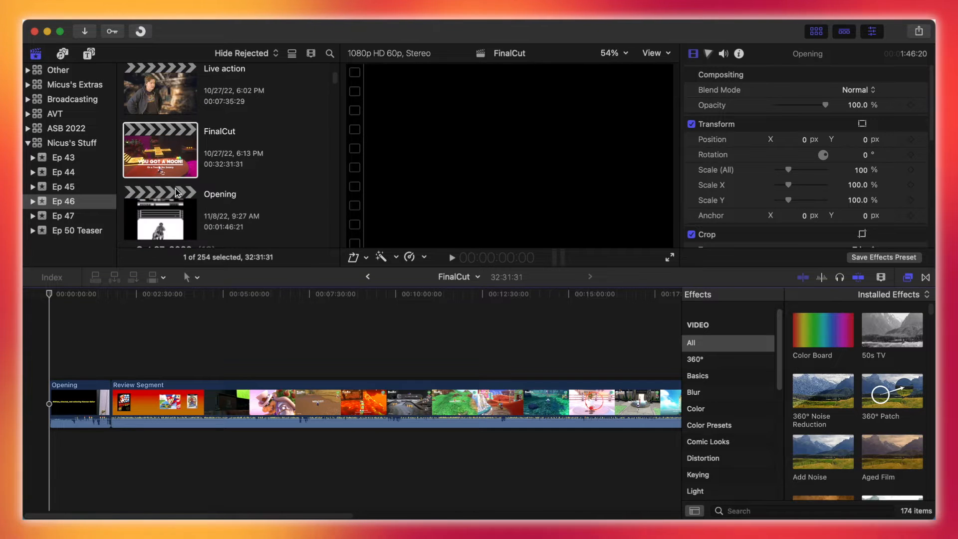
{"action": "double_click", "coordinate": [178, 190]}
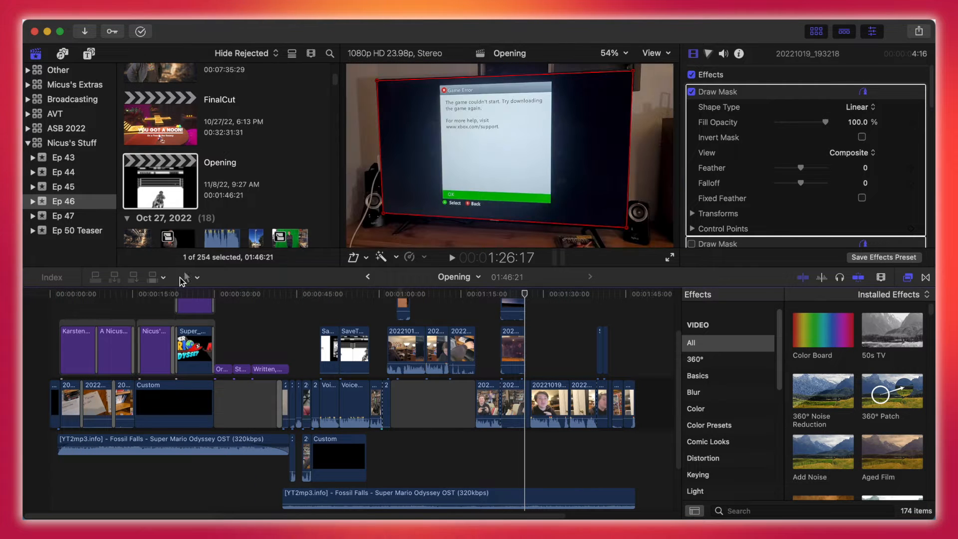
Examine the start of the Opening timeline and show the text settings of the "Nicus's Stuff Episode 46" title
{"action": "scroll", "coordinate": [252, 349], "scroll_direction": "up", "scroll_amount": 2}
{"action": "scroll", "coordinate": [230, 359], "scroll_direction": "down", "scroll_amount": 5}
{"action": "scroll", "coordinate": [238, 366], "scroll_direction": "up", "scroll_amount": 3}
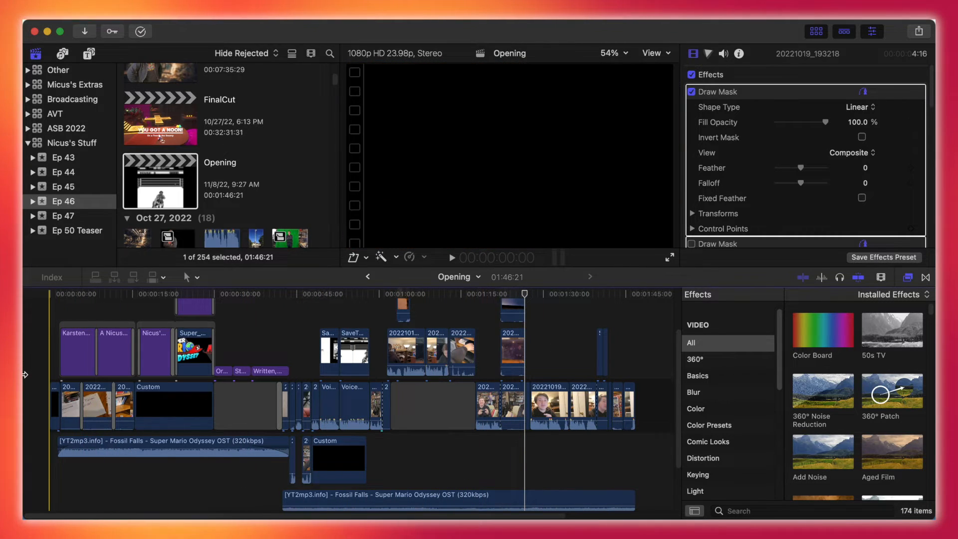
{"action": "key", "text": "super+equal"}
{"action": "key", "text": "super+equal"}
{"action": "key", "text": "super+equal"}
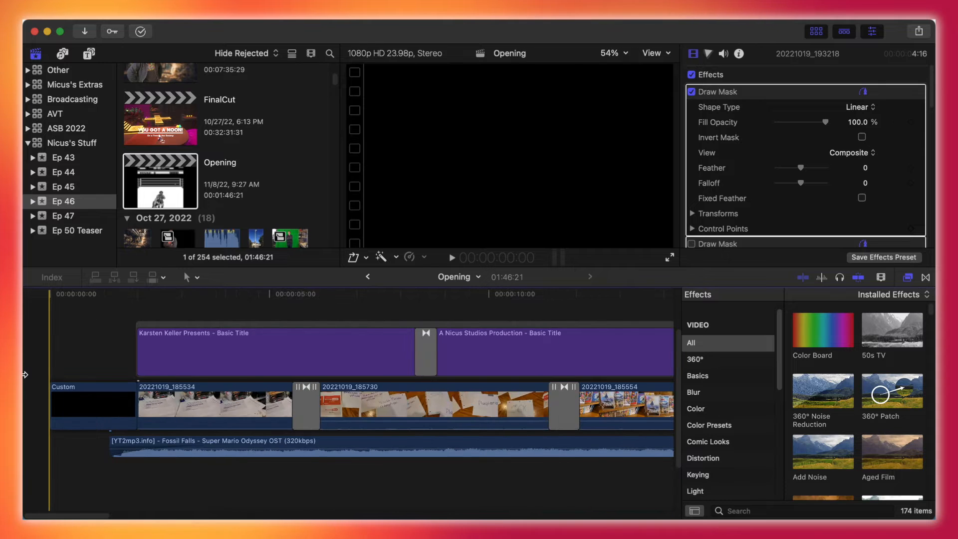
{"action": "key", "text": "super+minus"}
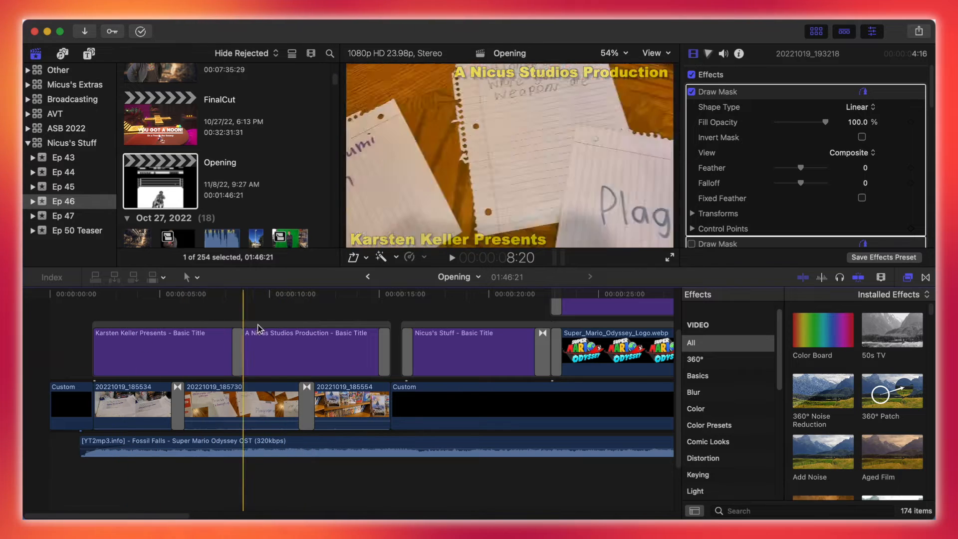
{"action": "left_click_drag", "start_coordinate": [146, 514], "coordinate": [201, 514]}
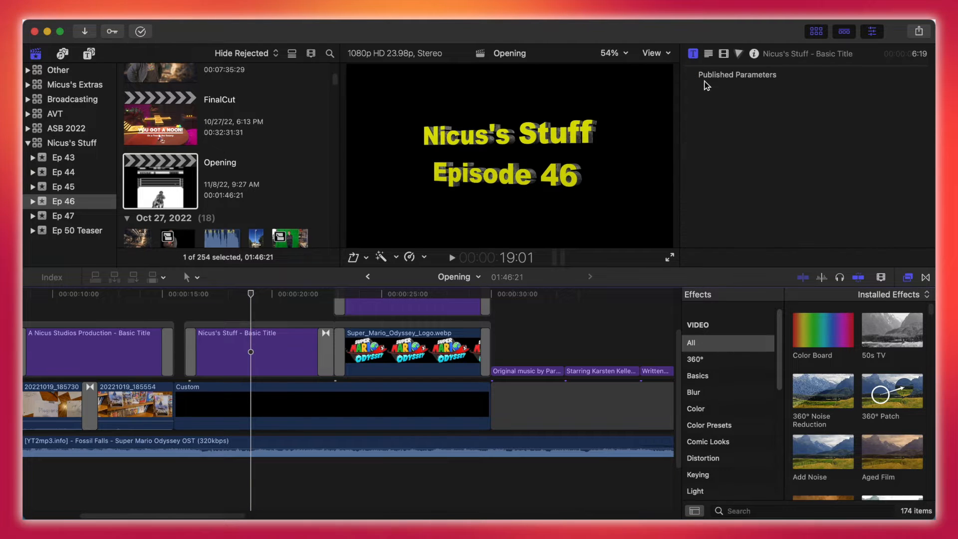
{"action": "left_click", "coordinate": [708, 54]}
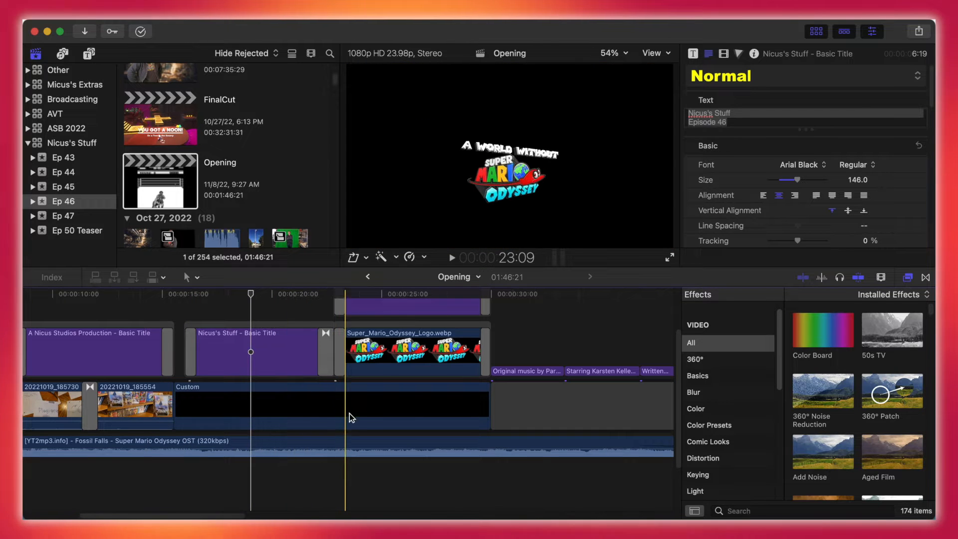
Select the "A World Without" title and scrub through its animation above the Super Mario Odyssey logo
{"action": "scroll", "coordinate": [349, 376], "scroll_direction": "up", "scroll_amount": 3}
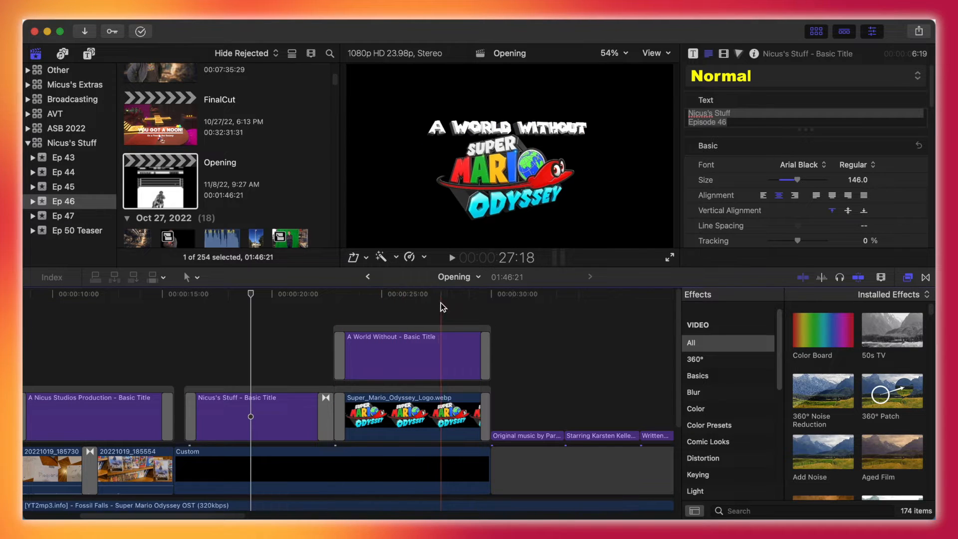
{"action": "left_click_drag", "start_coordinate": [445, 291], "coordinate": [381, 316]}
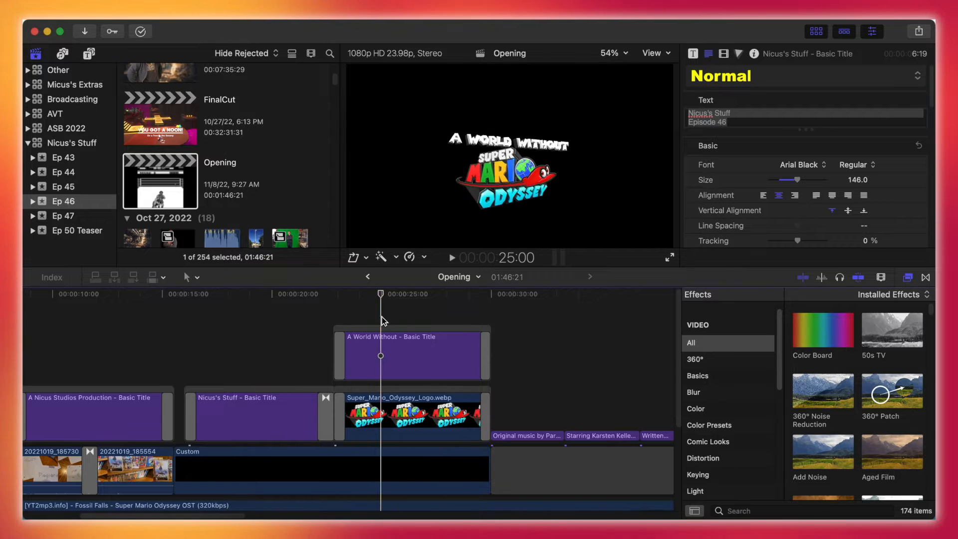
{"action": "left_click", "coordinate": [403, 362]}
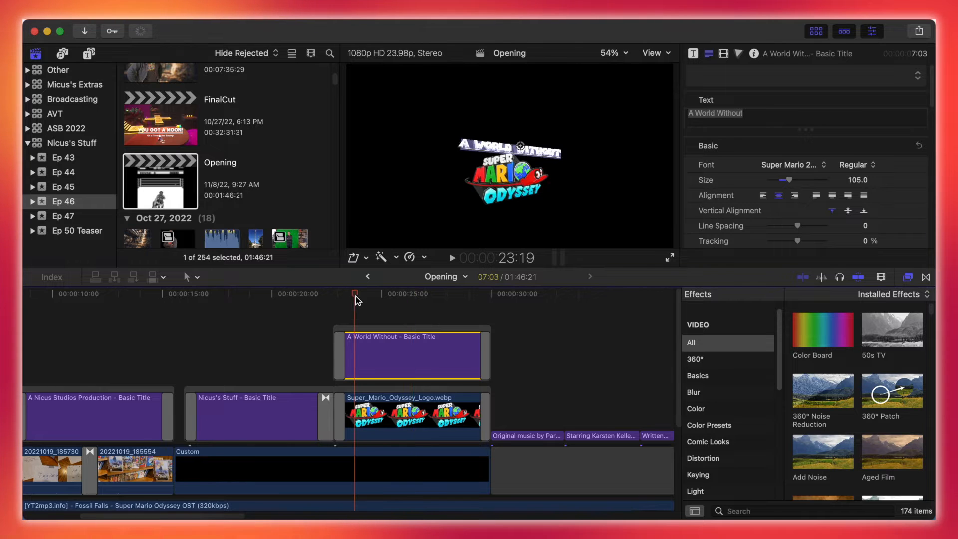
{"action": "left_click_drag", "start_coordinate": [445, 300], "coordinate": [482, 302]}
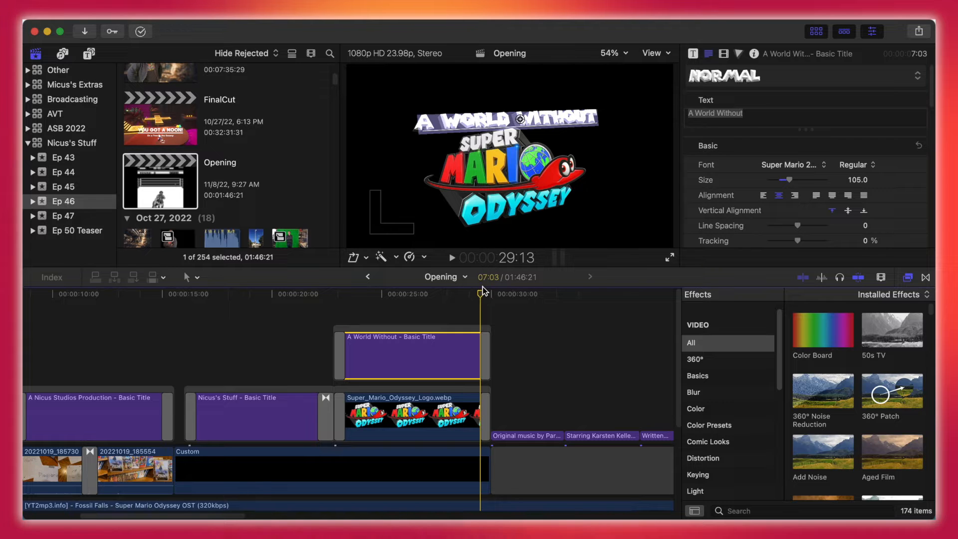
{"action": "left_click_drag", "start_coordinate": [481, 297], "coordinate": [448, 299]}
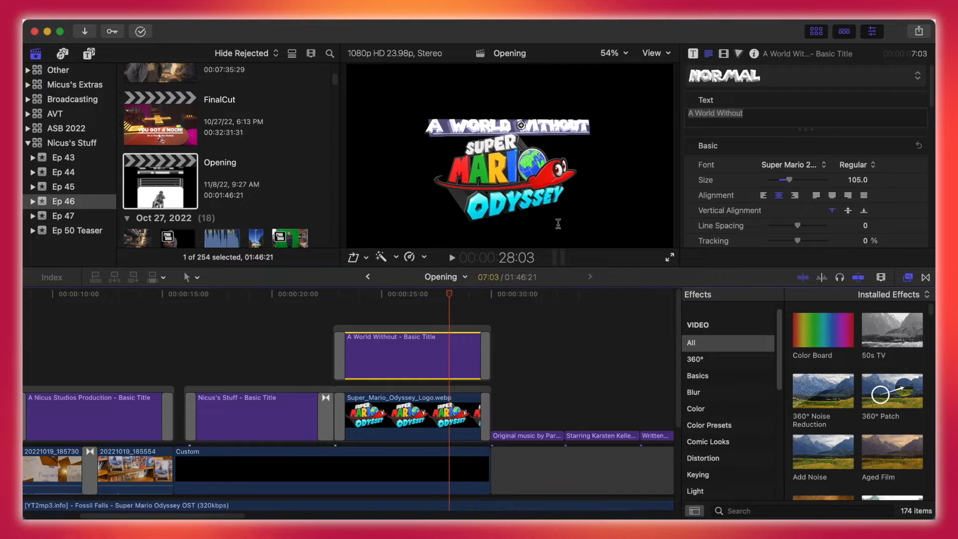
Switch 3D Text off and back on for the "A World Without" title to compare its look
{"action": "scroll", "coordinate": [760, 104], "scroll_direction": "down", "scroll_amount": 1}
{"action": "scroll", "coordinate": [729, 175], "scroll_direction": "down", "scroll_amount": 5}
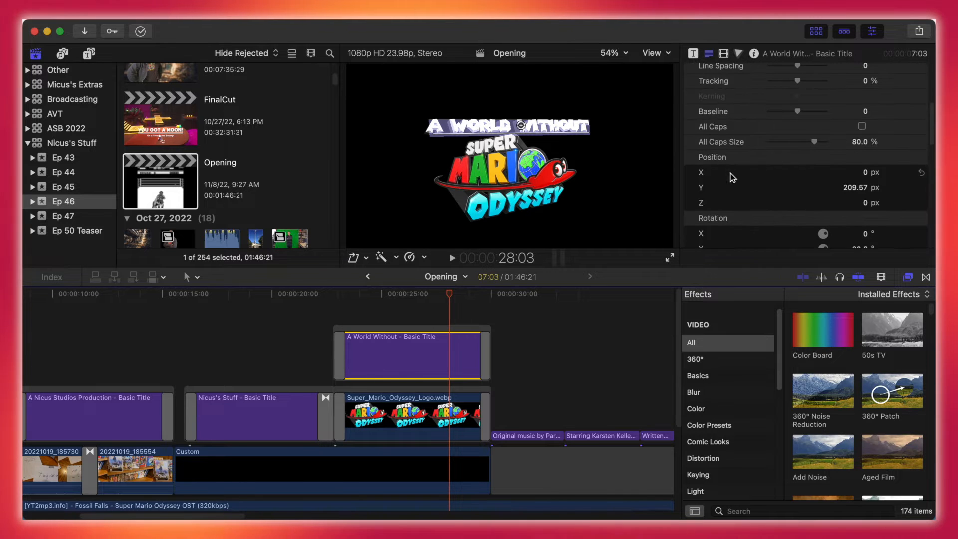
{"action": "scroll", "coordinate": [732, 180], "scroll_direction": "down", "scroll_amount": 5}
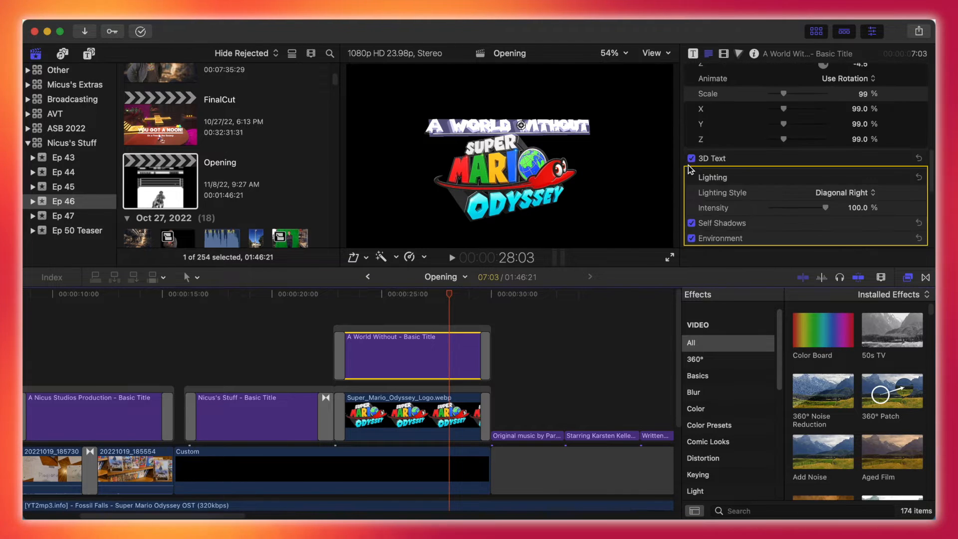
{"action": "left_click", "coordinate": [691, 158]}
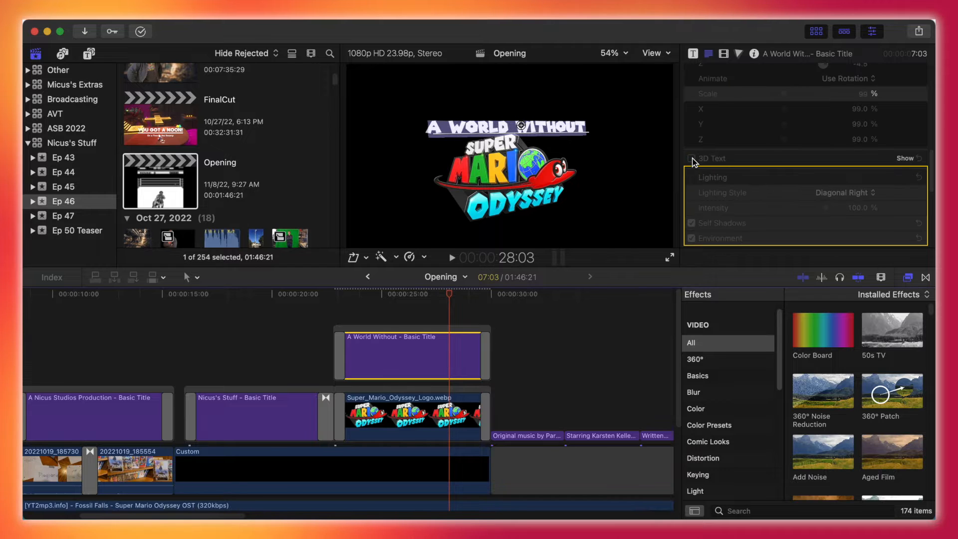
{"action": "left_click", "coordinate": [691, 165]}
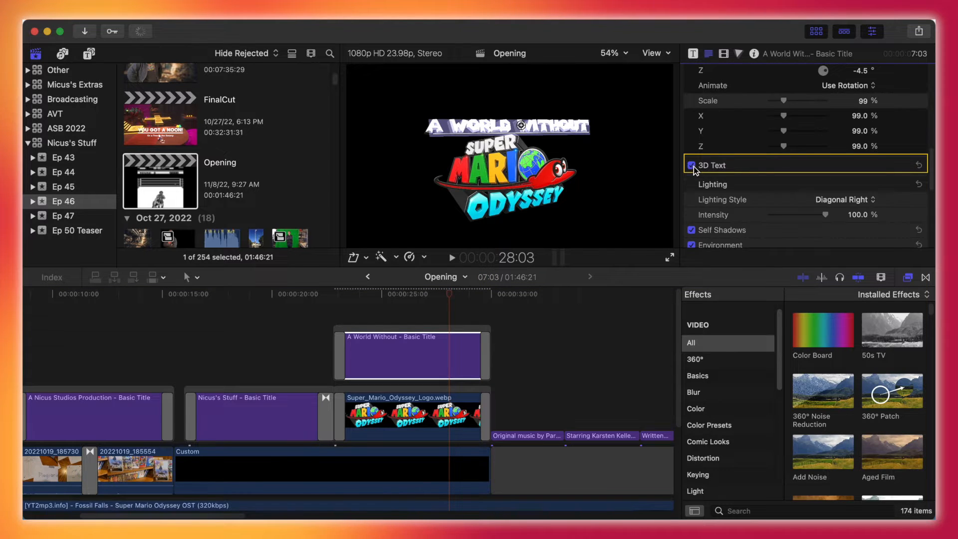
Scrub back and forth through the "A World Without" title to review how it grows together with the logo
{"action": "left_click_drag", "start_coordinate": [406, 295], "coordinate": [459, 284]}
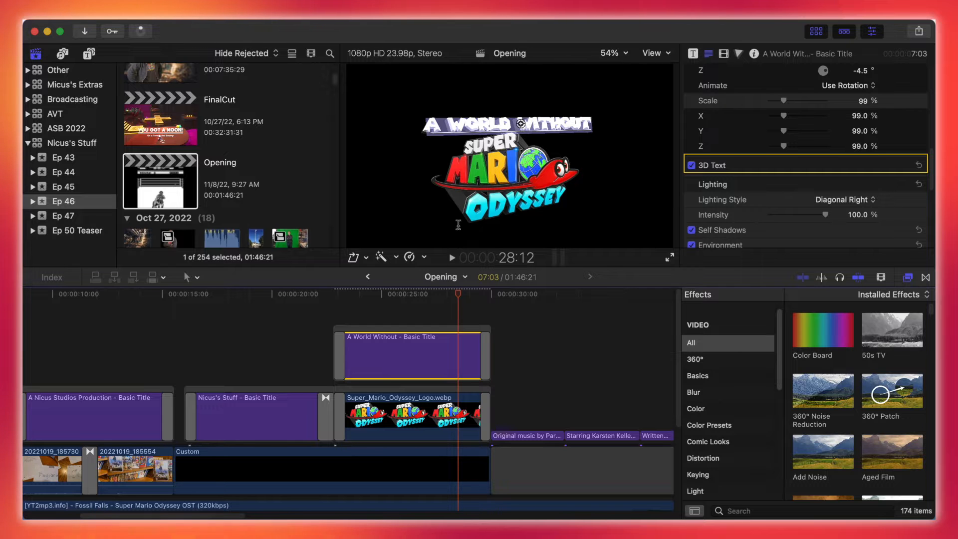
{"action": "left_click", "coordinate": [422, 296]}
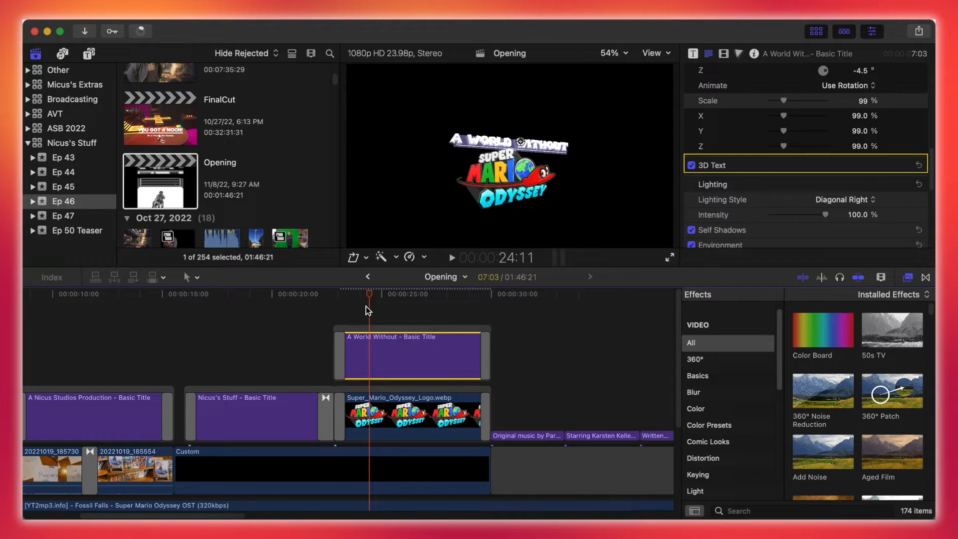
{"action": "left_click_drag", "start_coordinate": [348, 310], "coordinate": [447, 313]}
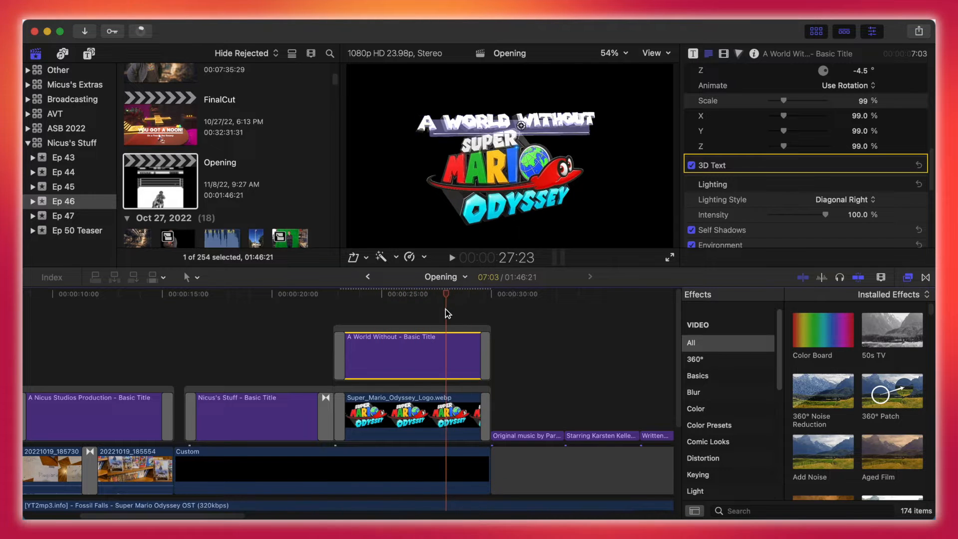
{"action": "left_click_drag", "start_coordinate": [472, 327], "coordinate": [340, 336]}
{"action": "left_click", "coordinate": [457, 299]}
Move the playhead to the first credit title at 30:00 and view the timeline section that follows
{"action": "left_click_drag", "start_coordinate": [458, 303], "coordinate": [498, 305]}
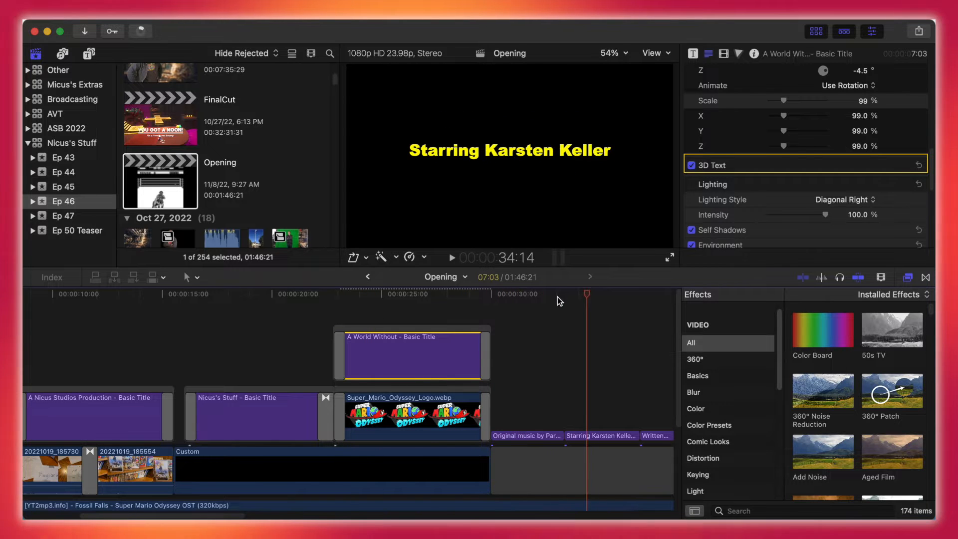
{"action": "scroll", "coordinate": [500, 309], "scroll_direction": "down", "scroll_amount": 5}
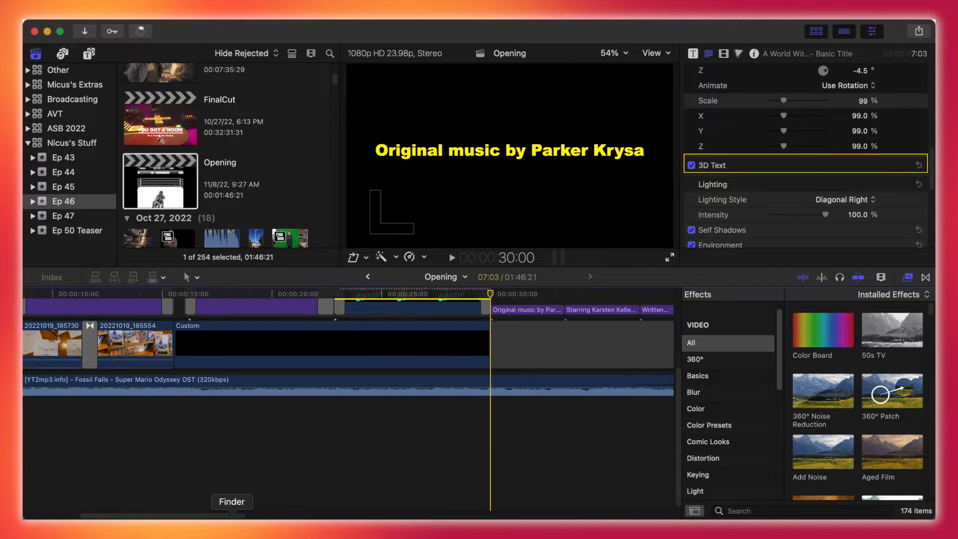
{"action": "left_click_drag", "start_coordinate": [240, 516], "coordinate": [327, 498]}
{"action": "scroll", "coordinate": [376, 435], "scroll_direction": "up", "scroll_amount": 5}
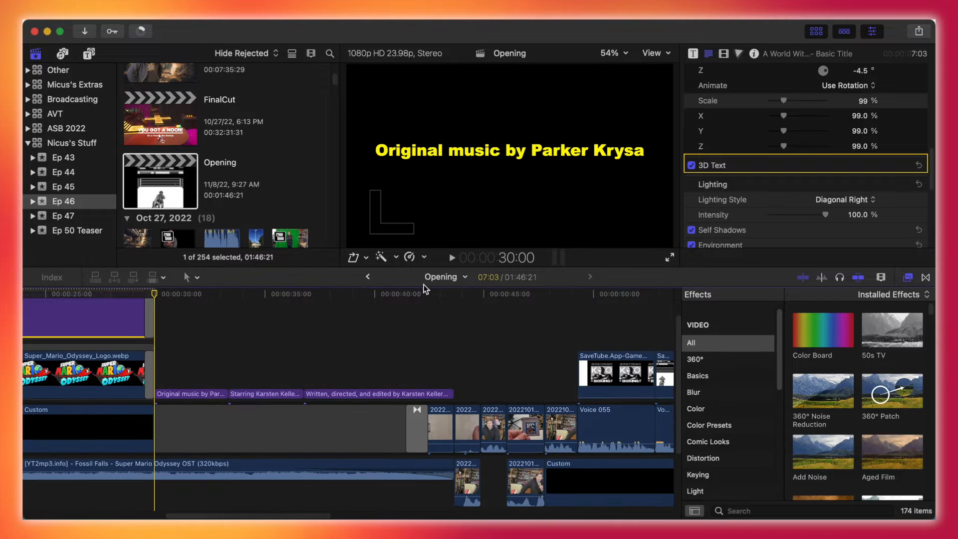
Scrub past the credit titles to 42:20 and select the cartridge clip beneath the last credit
{"action": "left_click_drag", "start_coordinate": [413, 296], "coordinate": [436, 326]}
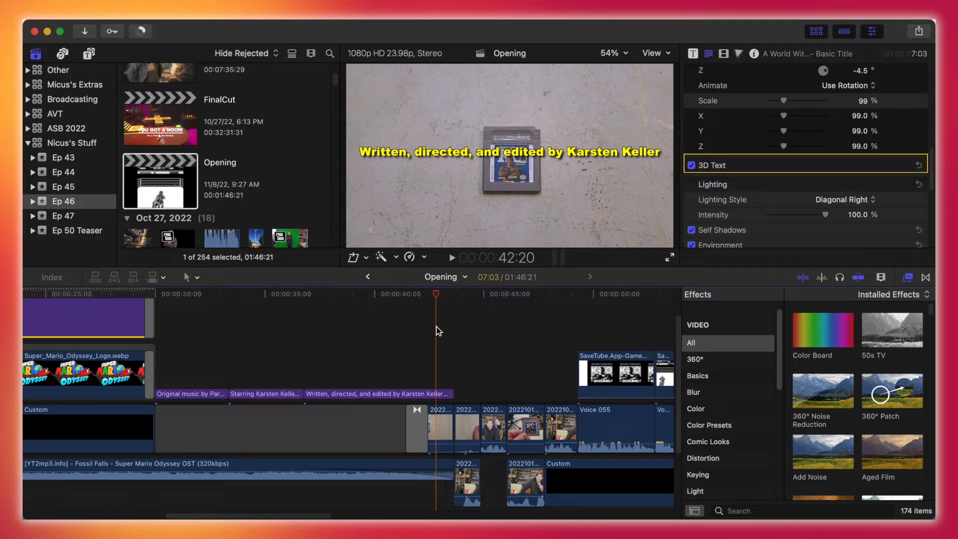
{"action": "scroll", "coordinate": [438, 325], "scroll_direction": "down", "scroll_amount": 3}
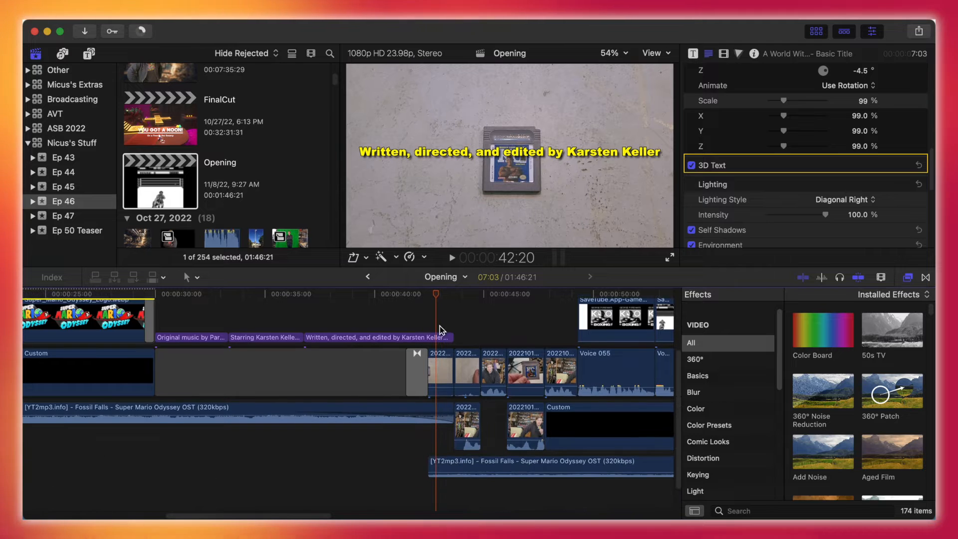
{"action": "left_click", "coordinate": [446, 370]}
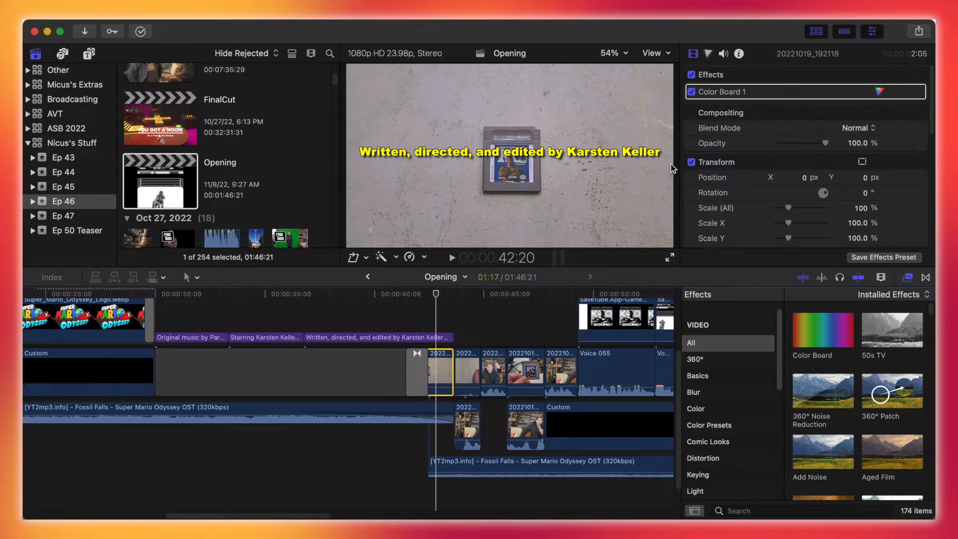
Switch Color Board 1 off and on for the selected cartridge clip to compare its original and corrected colors
{"action": "left_click", "coordinate": [694, 92]}
{"action": "left_click", "coordinate": [694, 92]}
{"action": "left_click", "coordinate": [694, 92]}
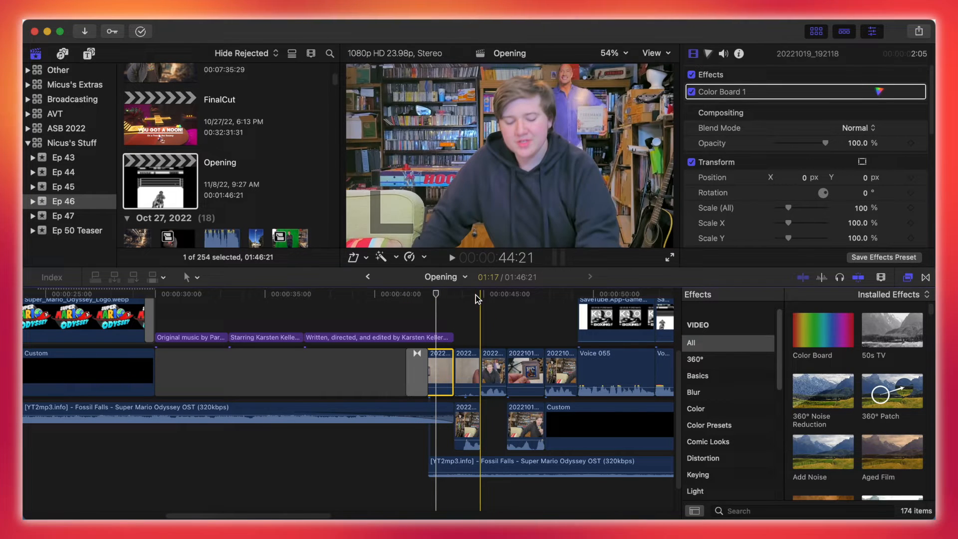
{"action": "left_click", "coordinate": [692, 93]}
{"action": "left_click", "coordinate": [691, 92]}
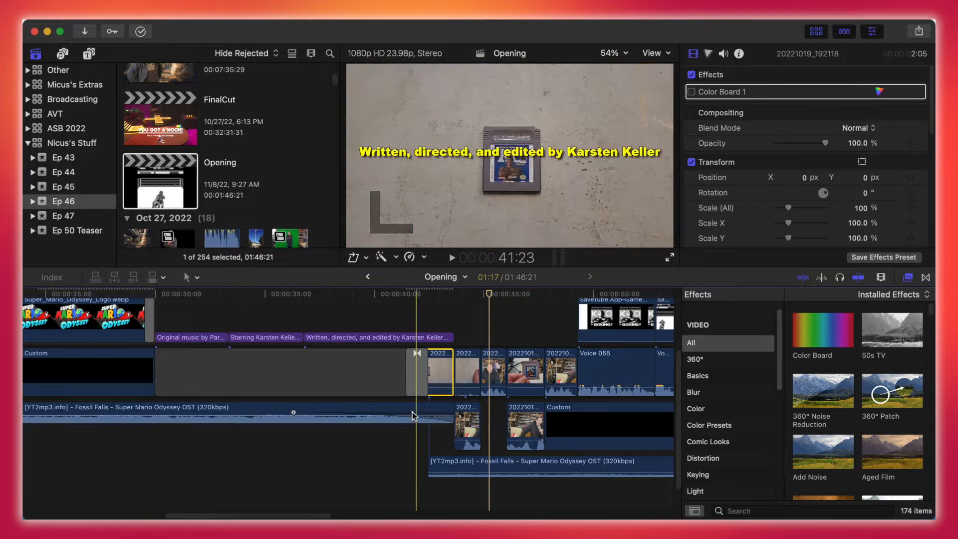
Toggle Color Board 2 on the talking clip at 45:06 and on the following cartridge close-up to compare their color correction
{"action": "left_click", "coordinate": [490, 294]}
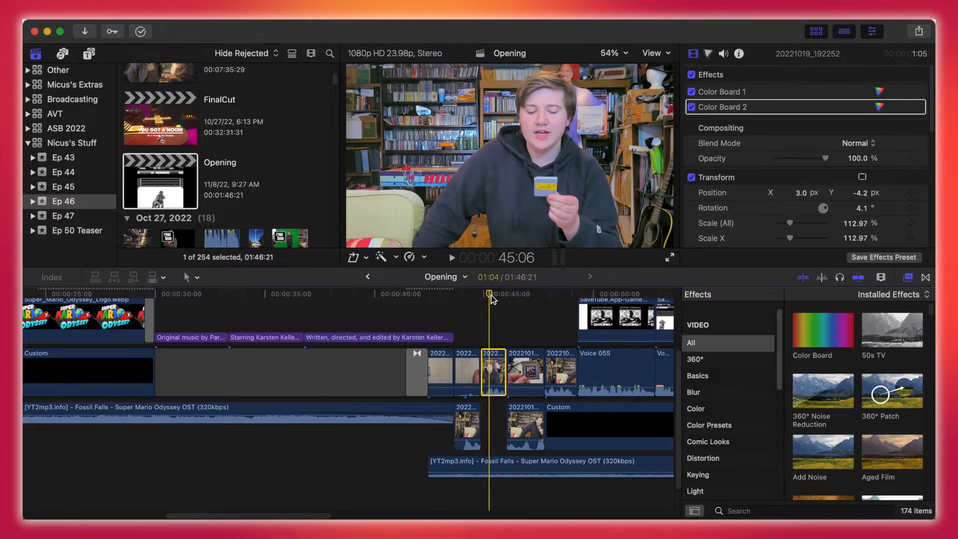
{"action": "left_click", "coordinate": [691, 106]}
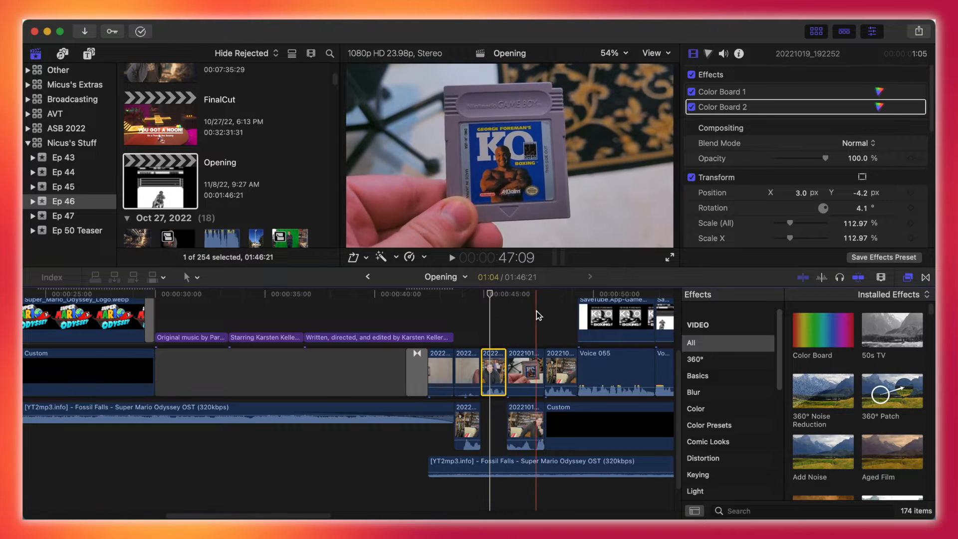
{"action": "left_click", "coordinate": [535, 358]}
{"action": "left_click", "coordinate": [690, 107]}
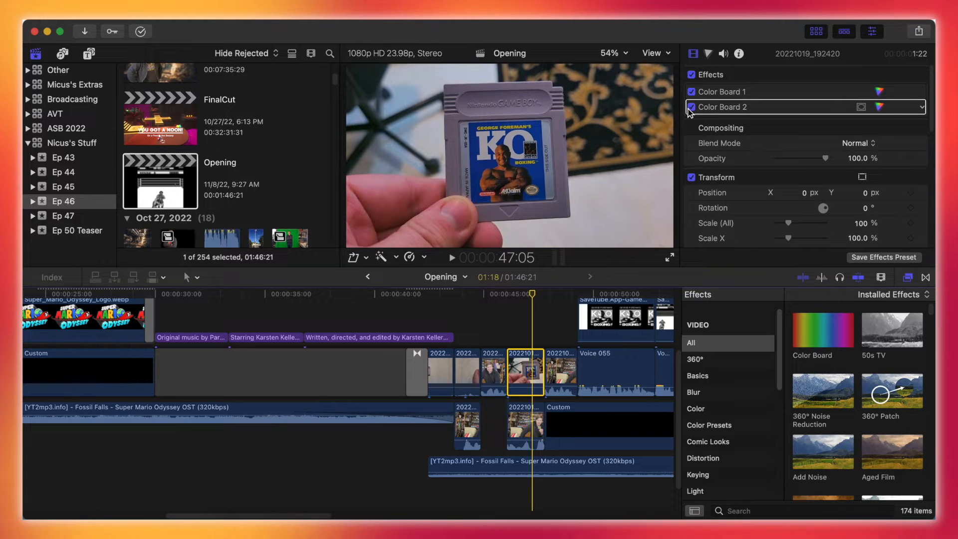
{"action": "left_click", "coordinate": [691, 106]}
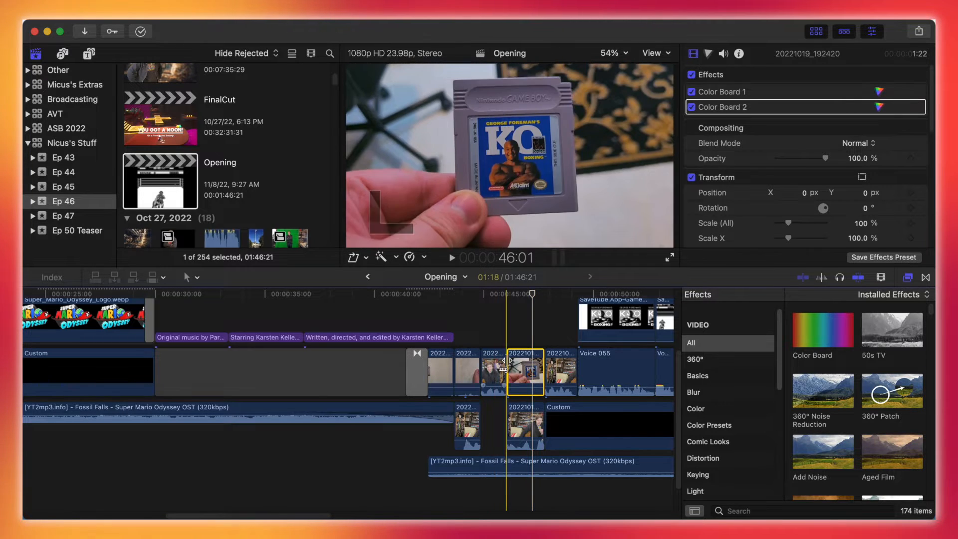
{"action": "mouse_move", "coordinate": [531, 298]}
{"action": "left_mouse_down"}
{"action": "mouse_move", "coordinate": [517, 317]}
{"action": "mouse_move", "coordinate": [534, 305]}
{"action": "left_mouse_up"}
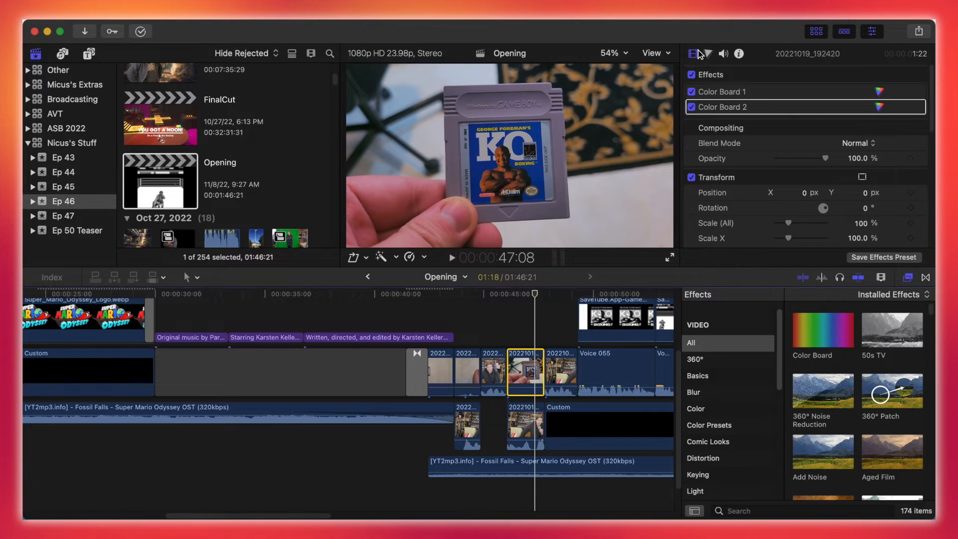
Open Color Board 2 of the cartridge close-up and view its Color and Saturation adjustments
{"action": "left_click", "coordinate": [708, 54]}
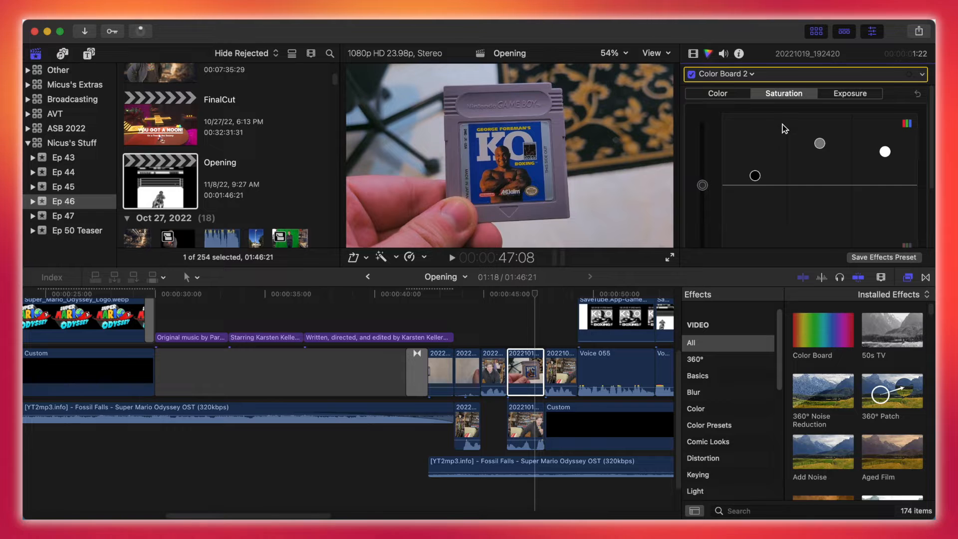
{"action": "left_click", "coordinate": [725, 95]}
{"action": "left_click", "coordinate": [766, 95]}
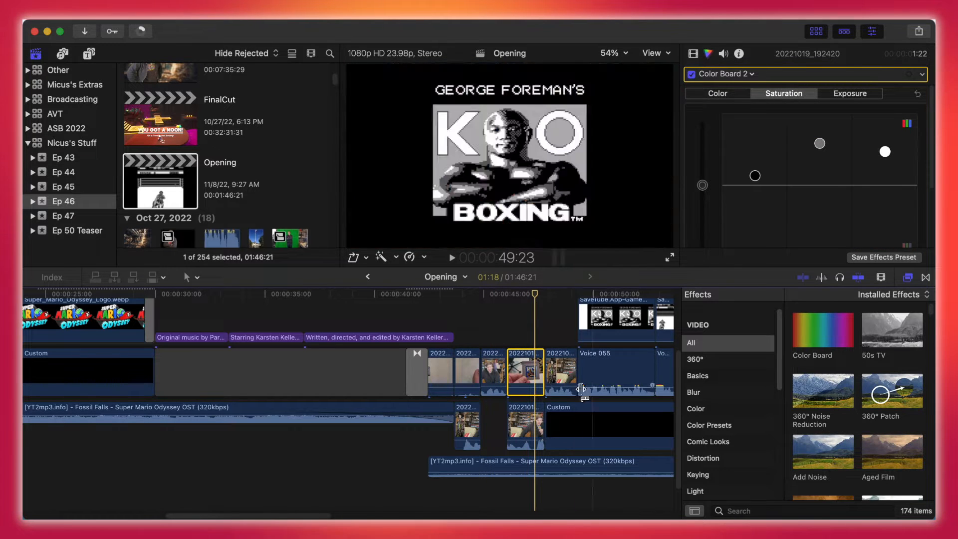
Select the talking clip before the cartridge close-up, then return to the close-up at 46:18 to compare both shots
{"action": "left_click", "coordinate": [501, 368]}
{"action": "left_click", "coordinate": [493, 372]}
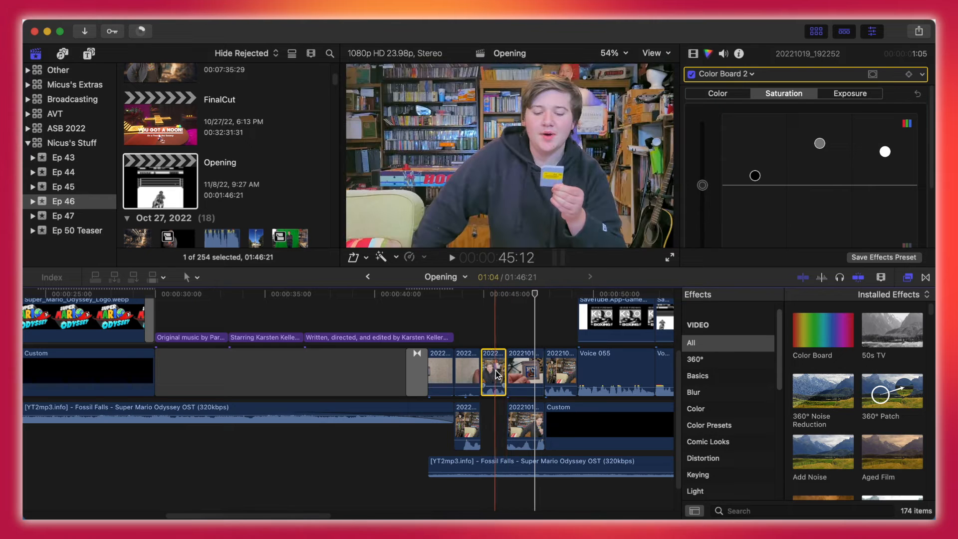
{"action": "left_click", "coordinate": [491, 368]}
{"action": "left_click", "coordinate": [522, 292]}
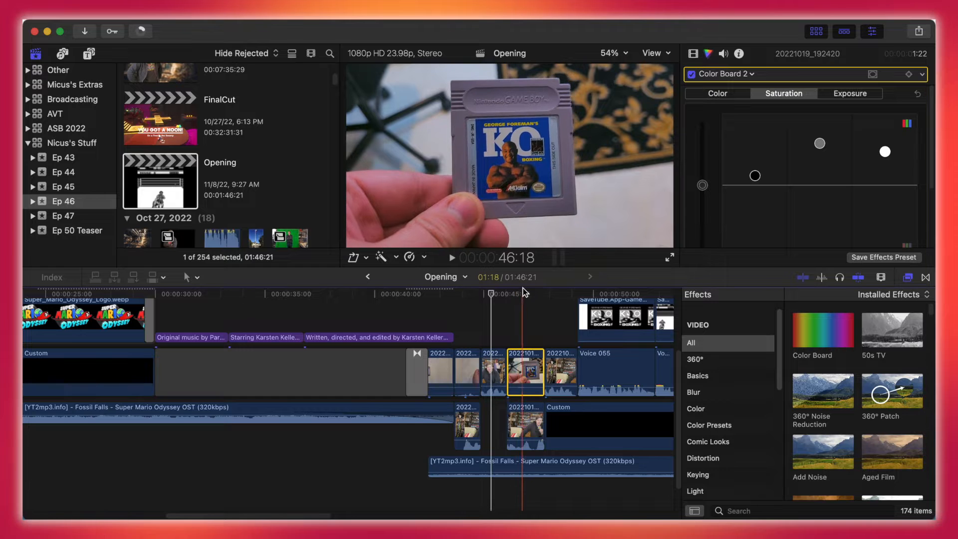
Review the close-up's Color, Exposure and Saturation adjustments in Color Board 2, and toggle the correction off and on
{"action": "left_click", "coordinate": [743, 94]}
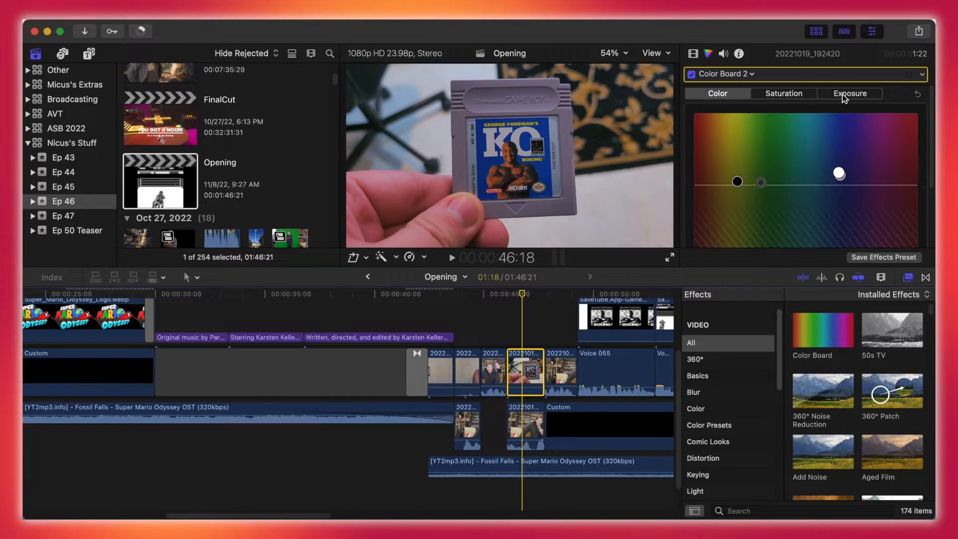
{"action": "left_click", "coordinate": [843, 94]}
{"action": "left_click", "coordinate": [778, 94]}
{"action": "left_click", "coordinate": [713, 94]}
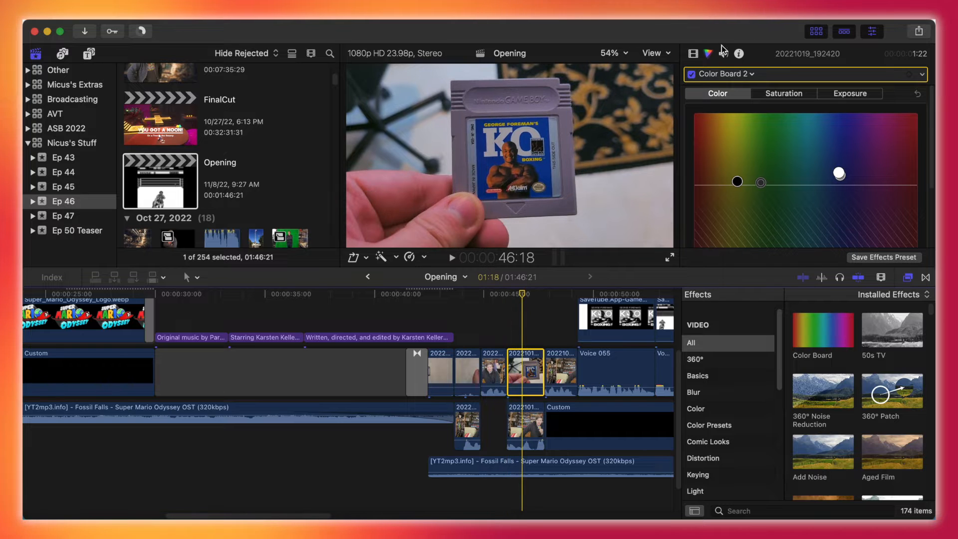
{"action": "left_click", "coordinate": [690, 75]}
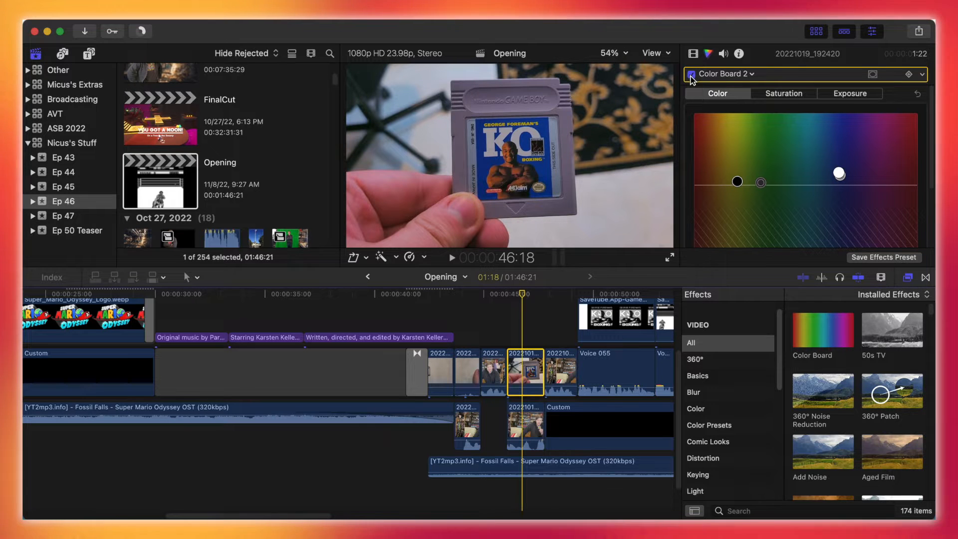
{"action": "left_click", "coordinate": [691, 74]}
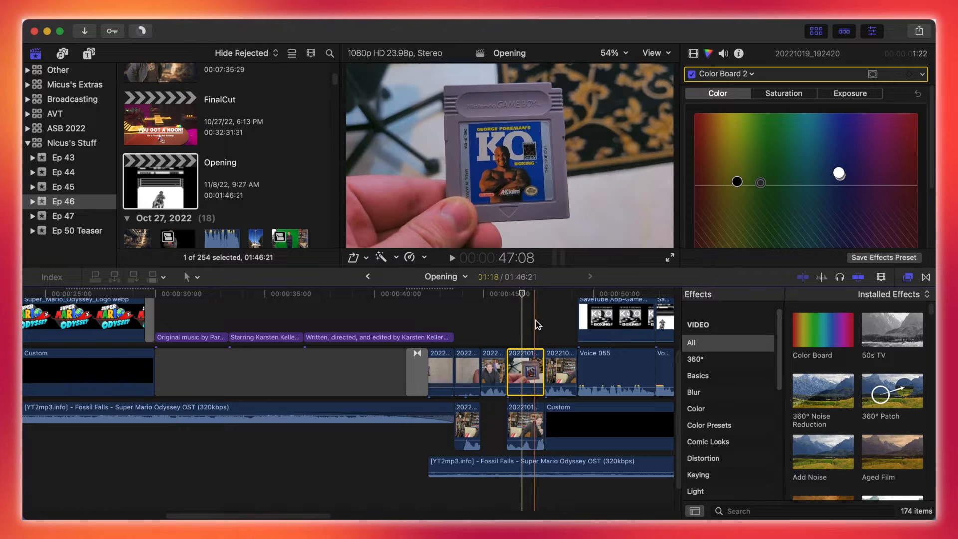
Select the Game Boy Longplay clip above the second Voice 055 clip and place the playhead at 54:19
{"action": "left_click_drag", "start_coordinate": [304, 515], "coordinate": [360, 515]}
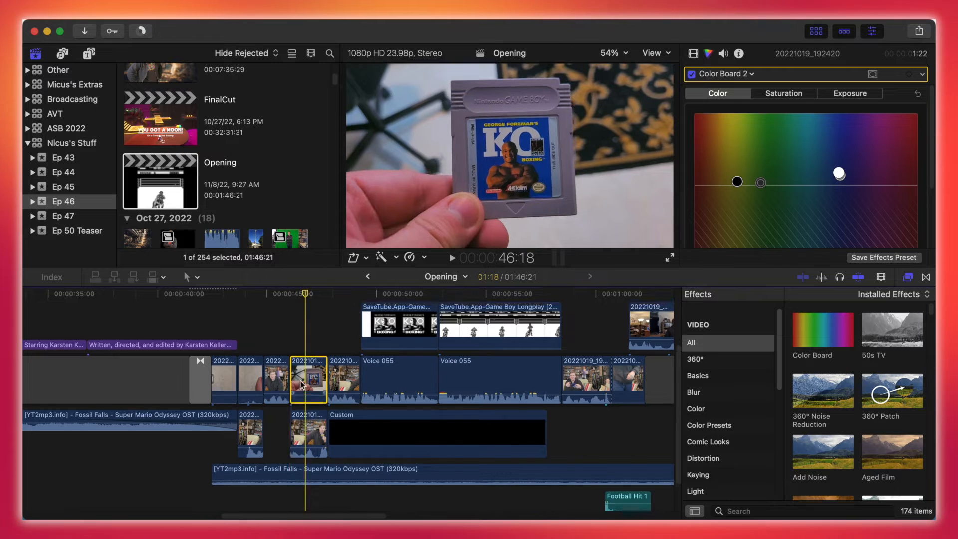
{"action": "scroll", "coordinate": [333, 380], "scroll_direction": "up", "scroll_amount": 5}
{"action": "scroll", "coordinate": [377, 354], "scroll_direction": "down", "scroll_amount": 3}
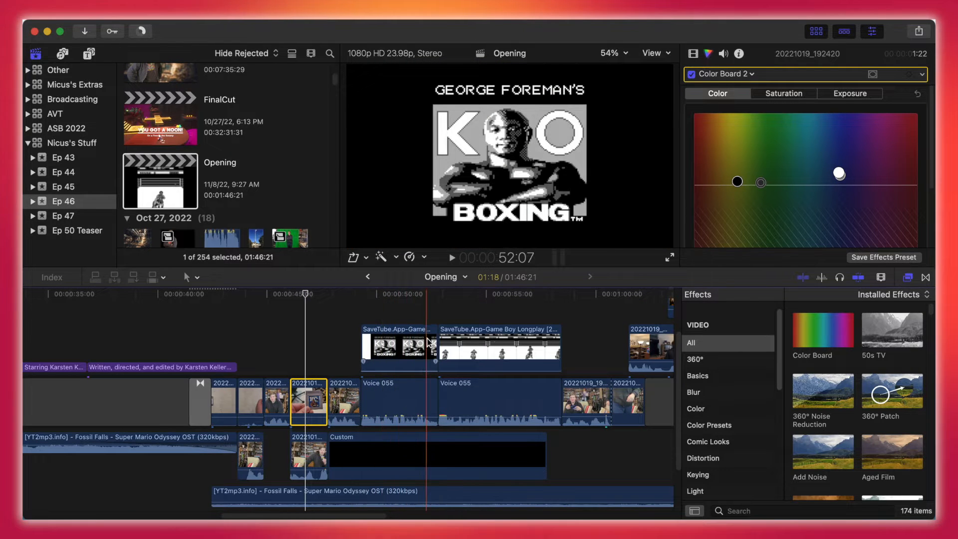
{"action": "left_click", "coordinate": [459, 343]}
{"action": "left_click", "coordinate": [482, 295]}
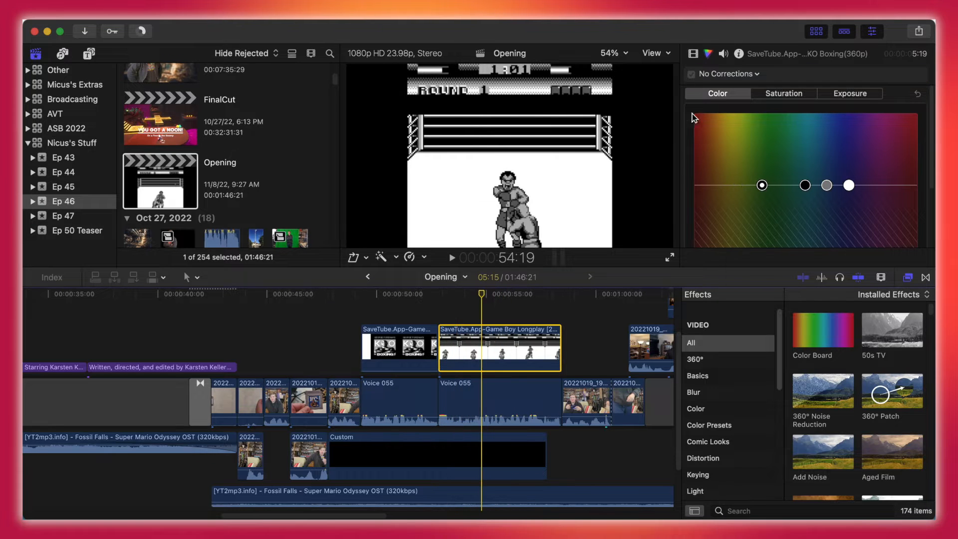
Examine the Game Boy Longplay clip's video properties, toggling Crop off and on to compare the framing
{"action": "left_click", "coordinate": [693, 54]}
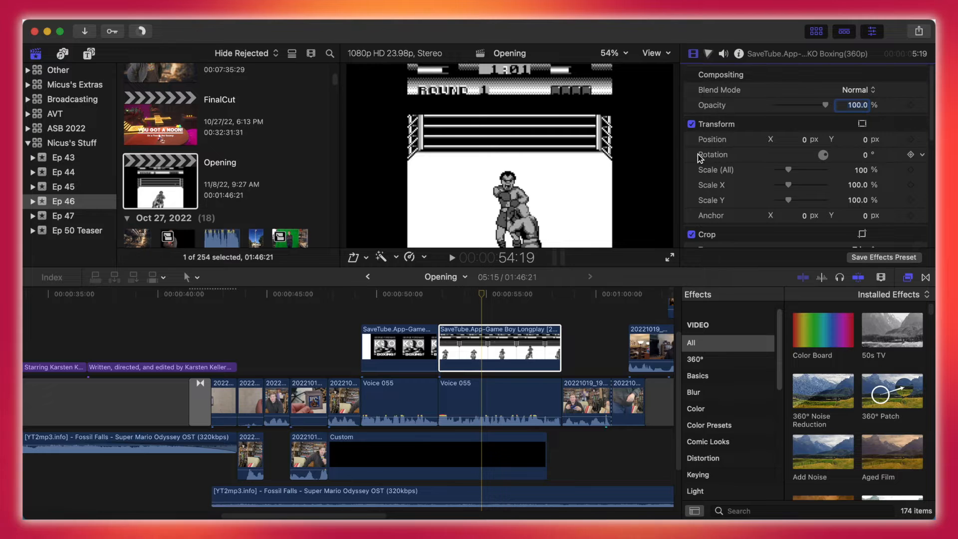
{"action": "scroll", "coordinate": [692, 126], "scroll_direction": "down", "scroll_amount": 2}
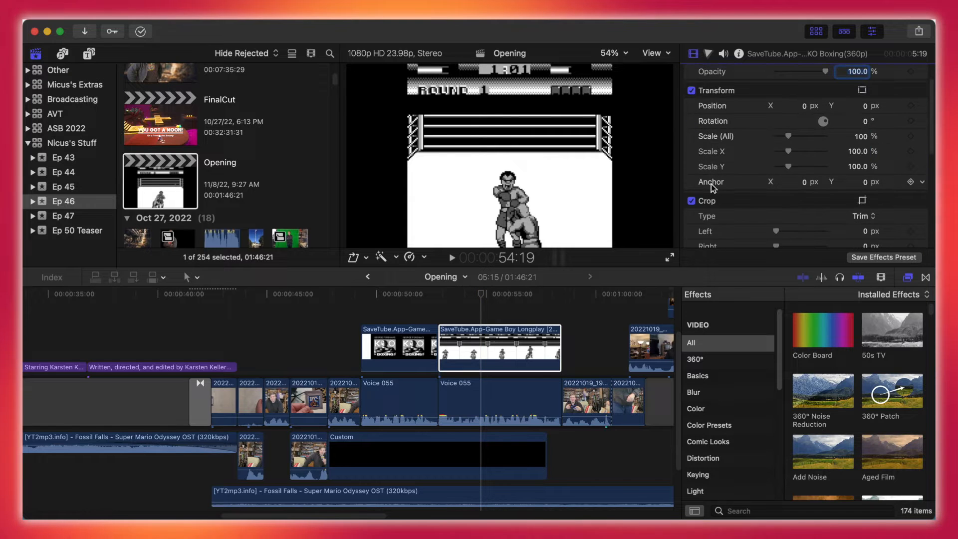
{"action": "left_click", "coordinate": [691, 201]}
{"action": "left_click", "coordinate": [692, 201]}
{"action": "scroll", "coordinate": [693, 202], "scroll_direction": "down", "scroll_amount": 5}
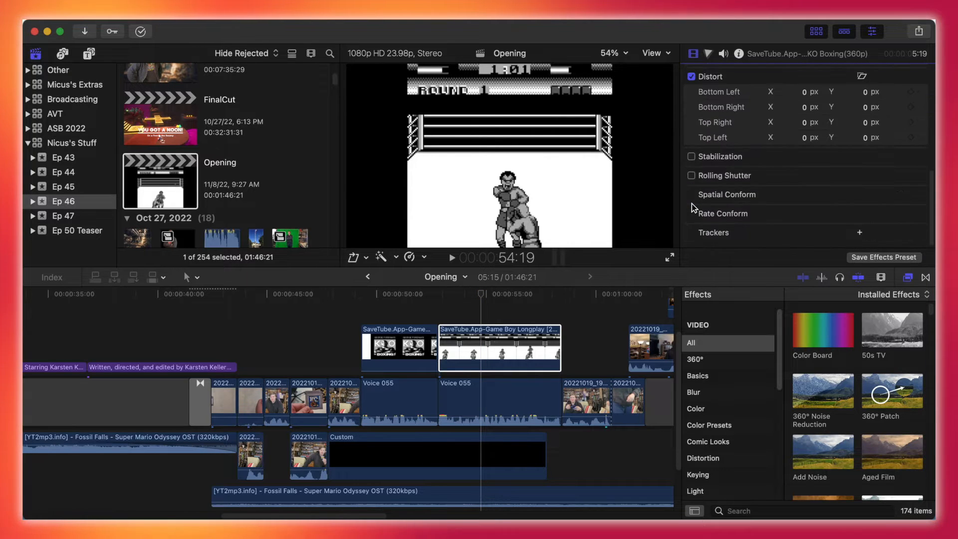
{"action": "scroll", "coordinate": [694, 203], "scroll_direction": "up", "scroll_amount": 7}
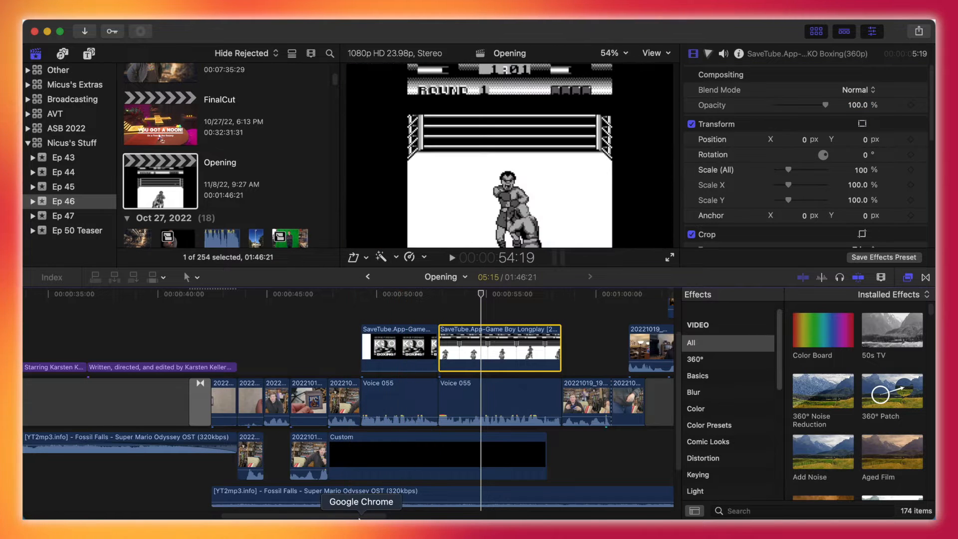
Place the playhead just past 1:00:00 and preview the clips leading into the game shelf scene
{"action": "scroll", "coordinate": [377, 512], "scroll_direction": "right", "scroll_amount": 5}
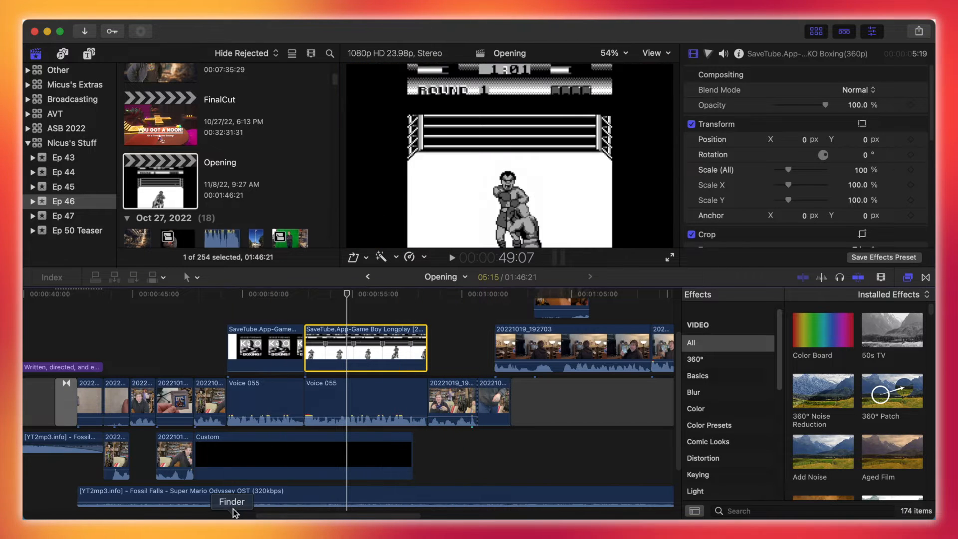
{"action": "left_click_drag", "start_coordinate": [270, 514], "coordinate": [298, 515]}
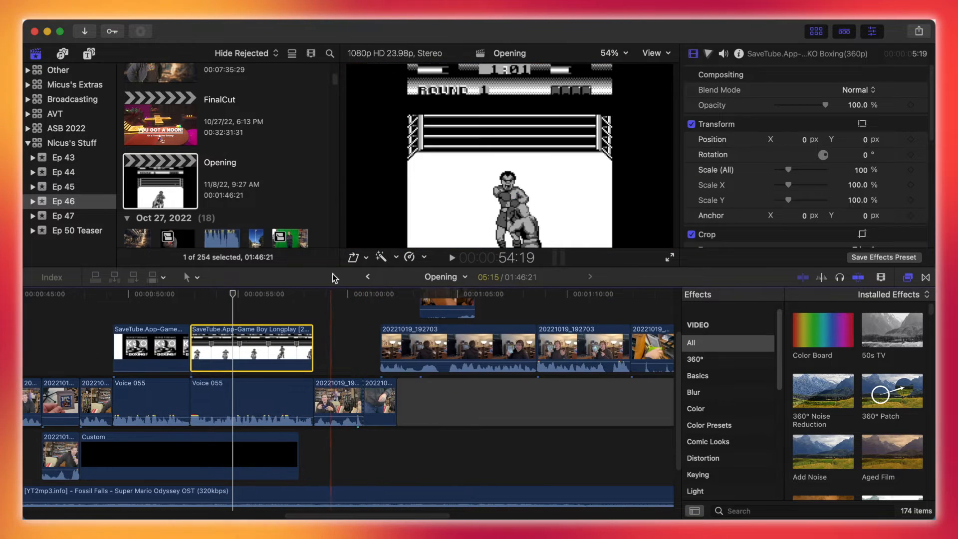
{"action": "left_click", "coordinate": [363, 296]}
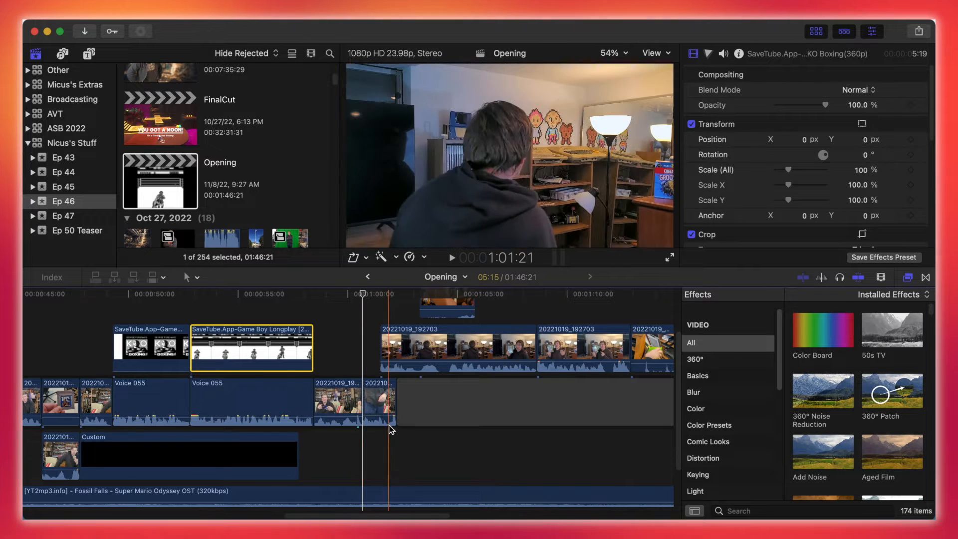
{"action": "left_click_drag", "start_coordinate": [382, 415], "coordinate": [384, 433]}
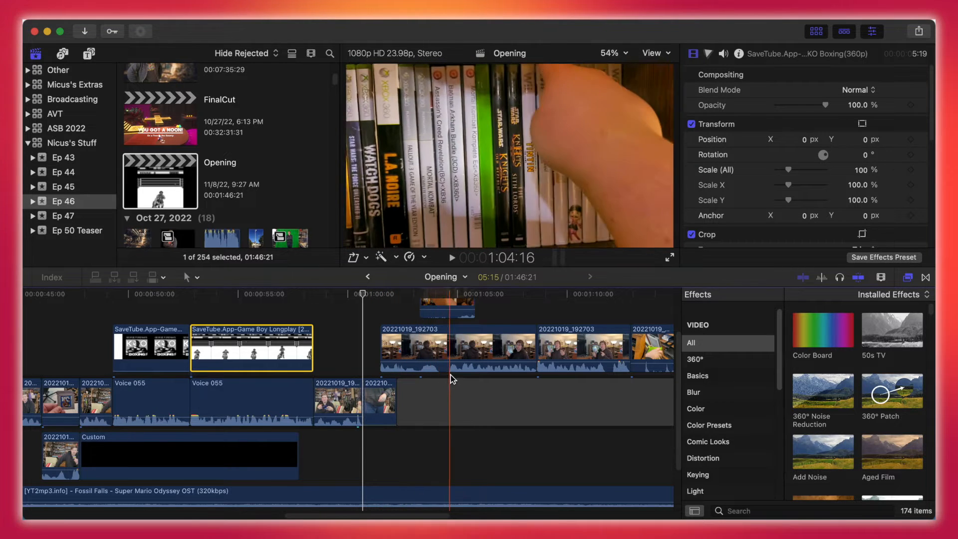
Select the game shelf close-up clip on the uppermost layer and place the playhead at 1:04:13
{"action": "scroll", "coordinate": [449, 375], "scroll_direction": "up", "scroll_amount": 3}
{"action": "left_click", "coordinate": [451, 361]}
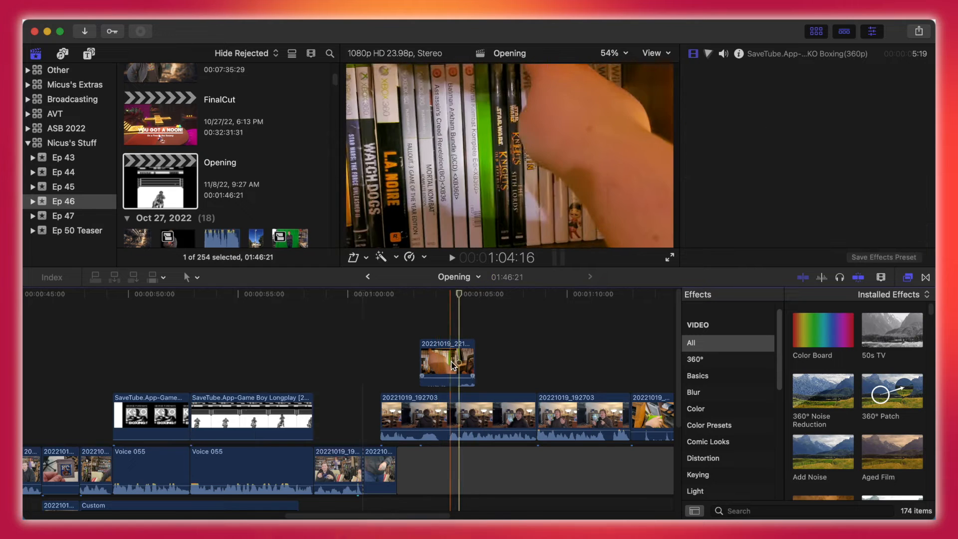
{"action": "left_click", "coordinate": [448, 300]}
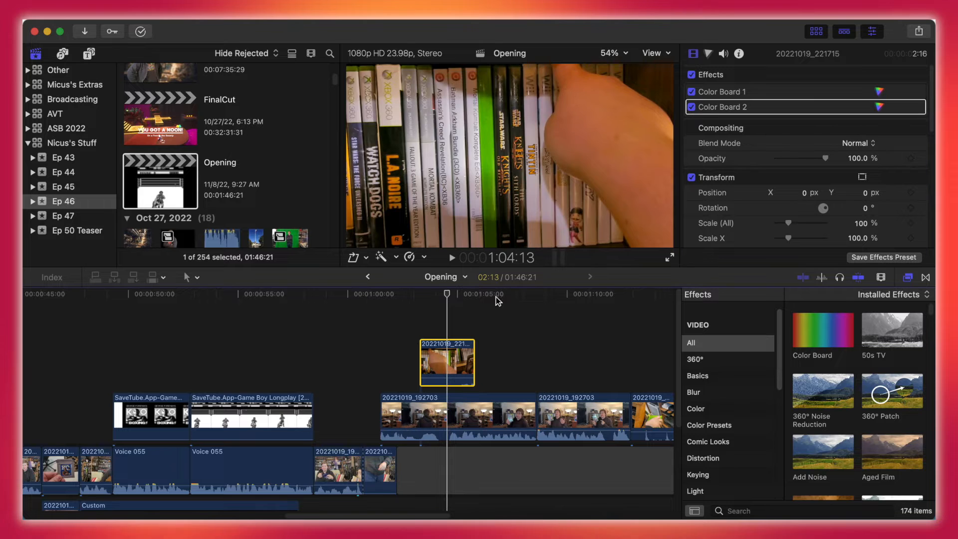
Advance through the timeline past the controller shot and place the playhead within the stacked television clips
{"action": "left_click_drag", "start_coordinate": [353, 514], "coordinate": [389, 515]}
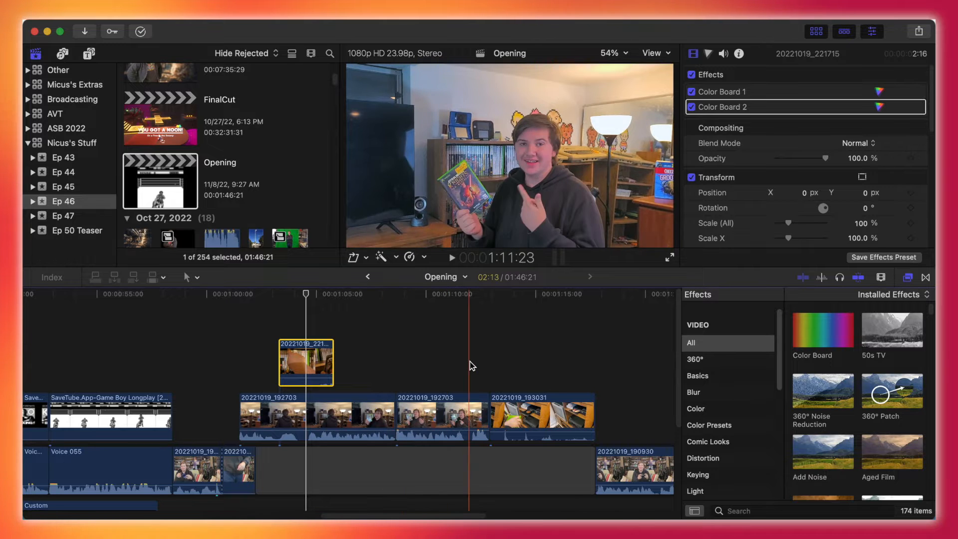
{"action": "left_click_drag", "start_coordinate": [454, 515], "coordinate": [513, 501]}
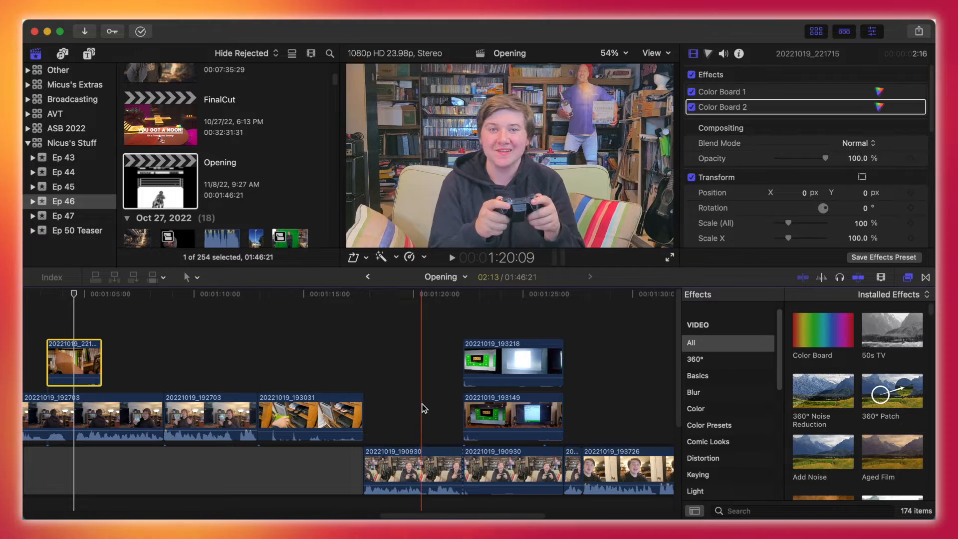
{"action": "left_click", "coordinate": [511, 298]}
{"action": "scroll", "coordinate": [525, 327], "scroll_direction": "down", "scroll_amount": 2}
{"action": "scroll", "coordinate": [518, 319], "scroll_direction": "up", "scroll_amount": 2}
{"action": "left_click_drag", "start_coordinate": [439, 514], "coordinate": [467, 513]}
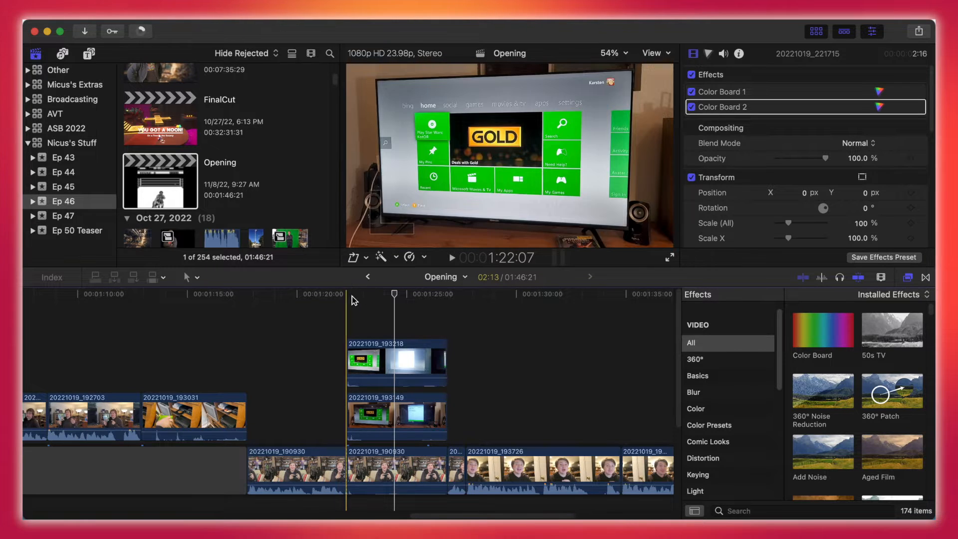
Scrub through the stacked television clips and back to their start at 1:22:07
{"action": "left_click", "coordinate": [404, 298]}
{"action": "left_click", "coordinate": [380, 320]}
{"action": "left_click_drag", "start_coordinate": [379, 319], "coordinate": [352, 335]}
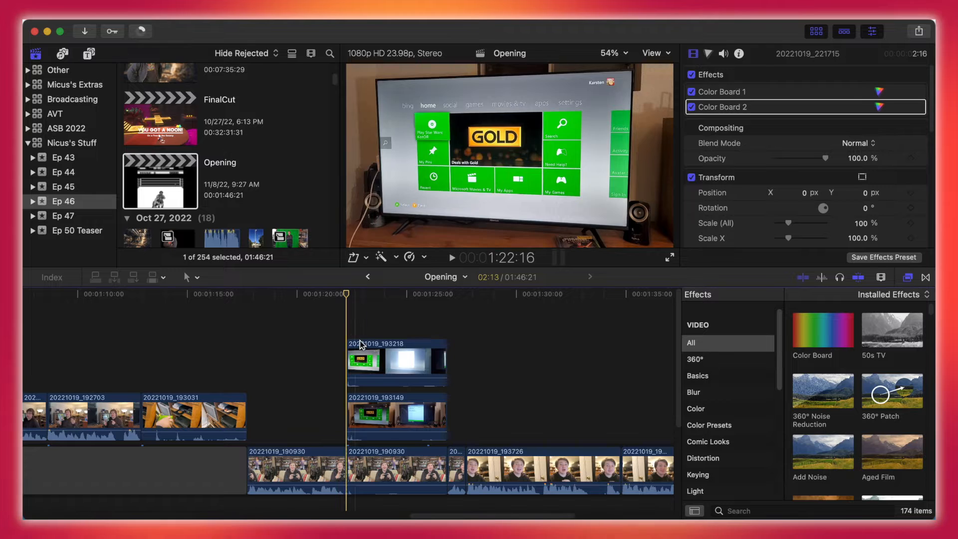
Select the uppermost television clip and scrub through its masked footage between 1:22:07 and about 1:24:00
{"action": "left_click", "coordinate": [373, 354]}
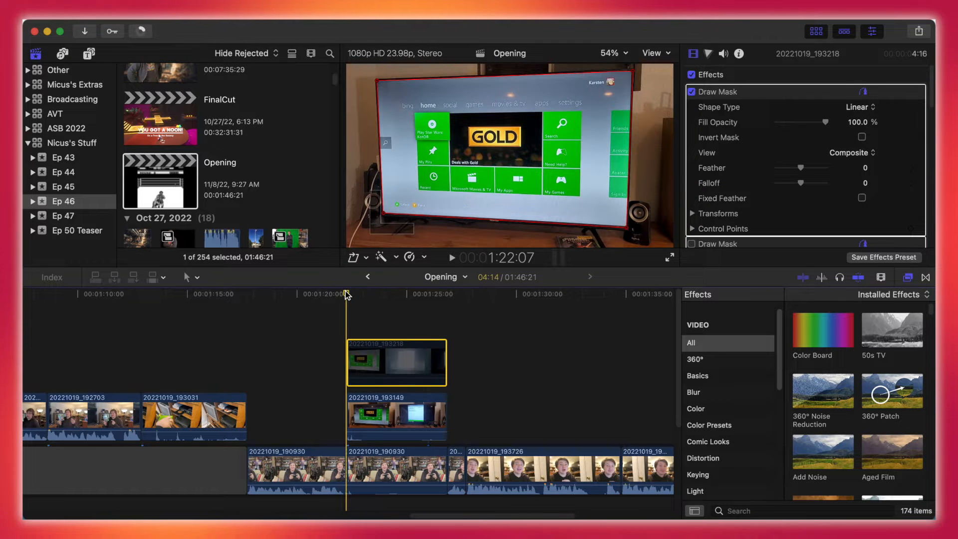
{"action": "left_click_drag", "start_coordinate": [351, 299], "coordinate": [387, 309]}
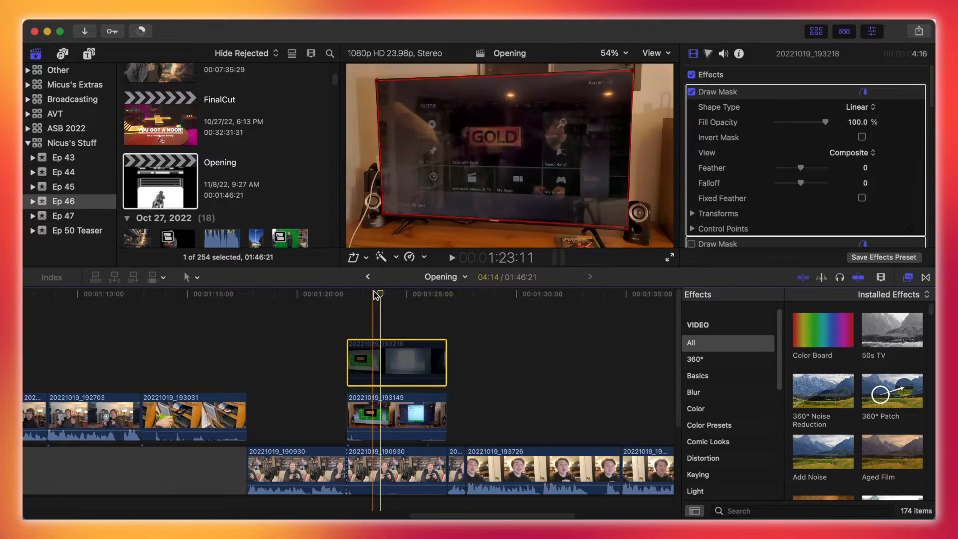
{"action": "left_click_drag", "start_coordinate": [381, 296], "coordinate": [351, 321]}
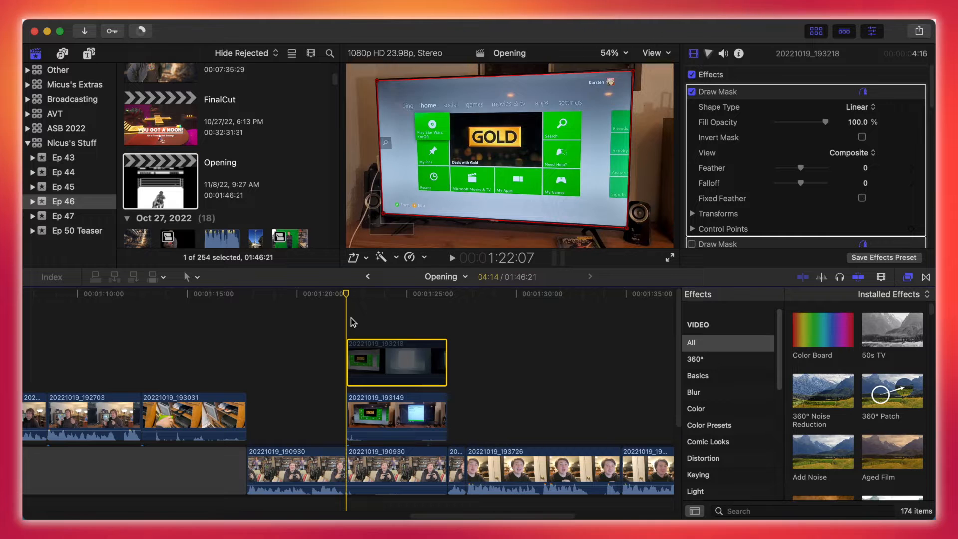
Toggle the uppermost television clip's Draw Mask and scrub through the clip to compare it with and without the mask
{"action": "left_click", "coordinate": [691, 93]}
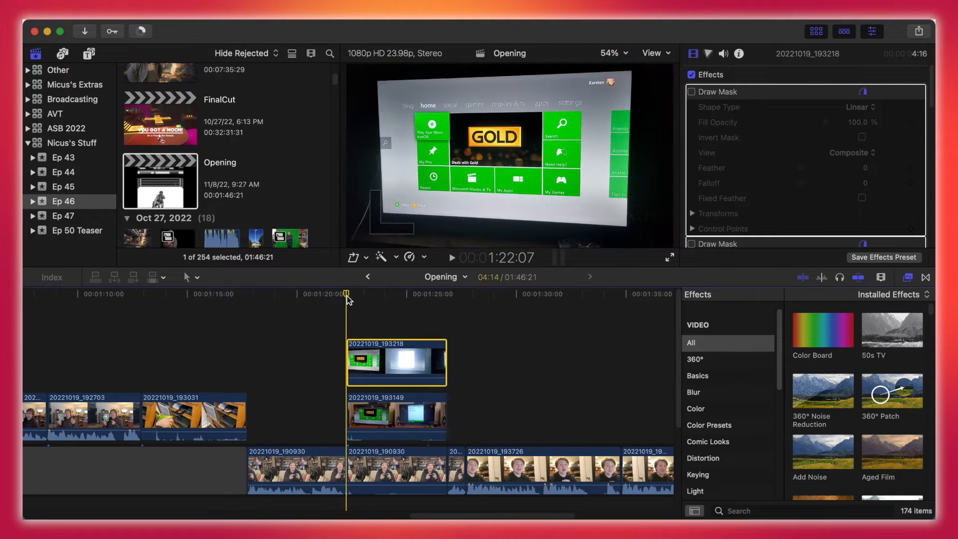
{"action": "left_click", "coordinate": [691, 92]}
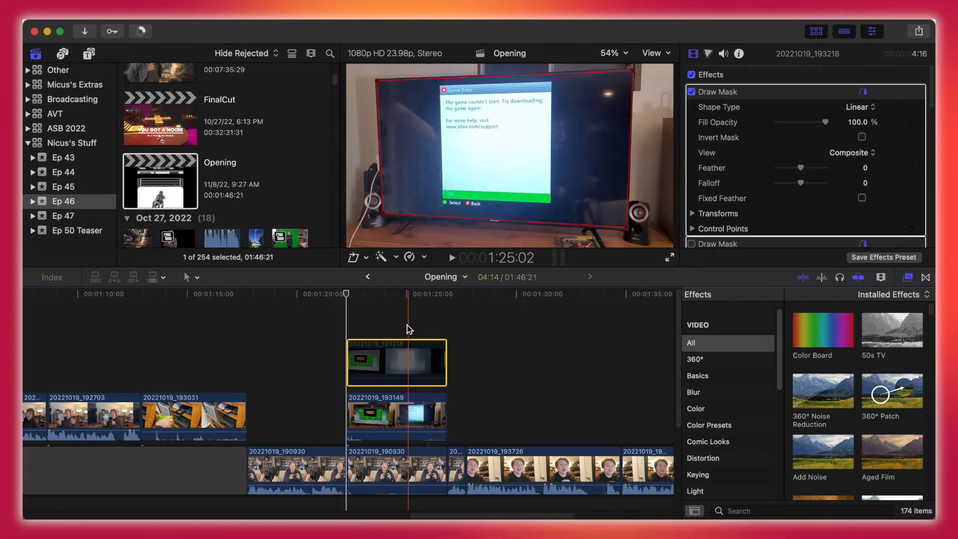
{"action": "left_click", "coordinate": [692, 92]}
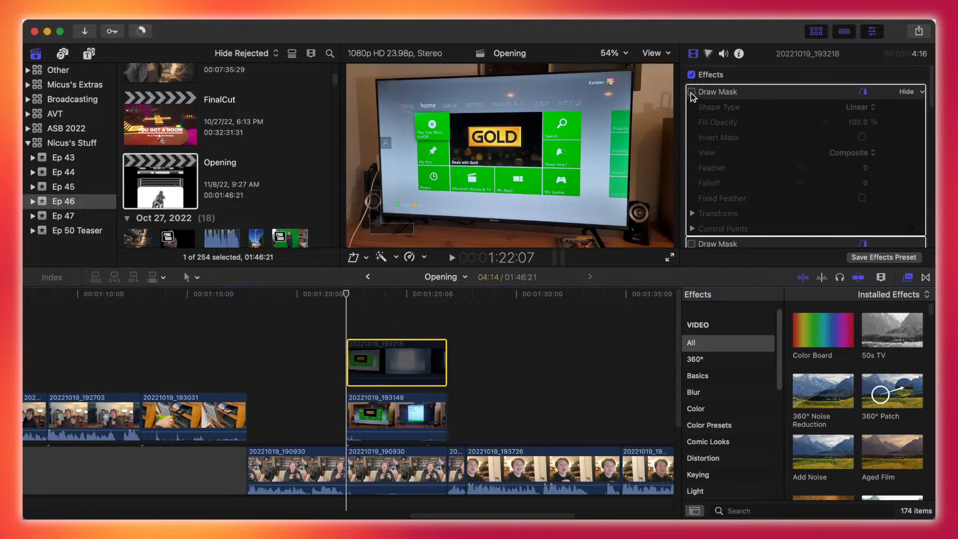
{"action": "left_click", "coordinate": [382, 314]}
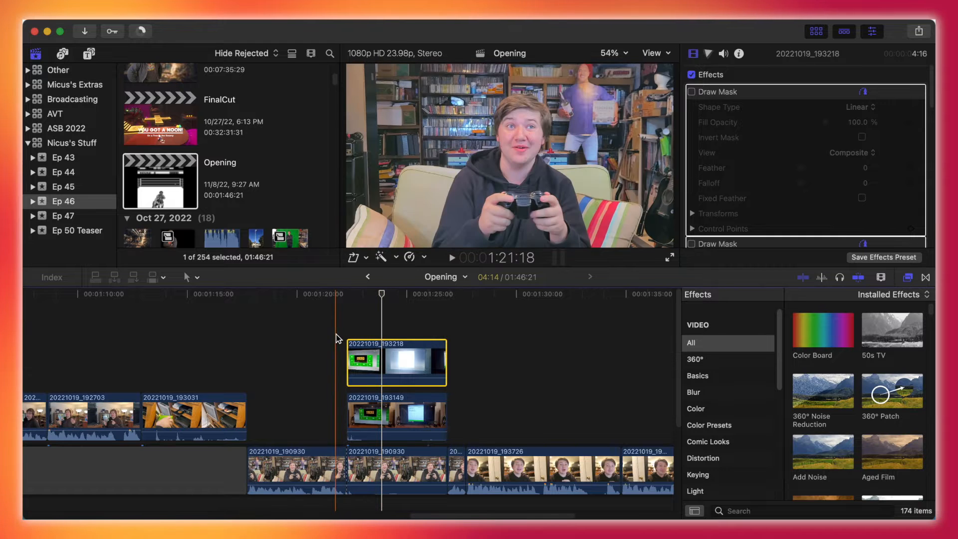
{"action": "left_click", "coordinate": [350, 298]}
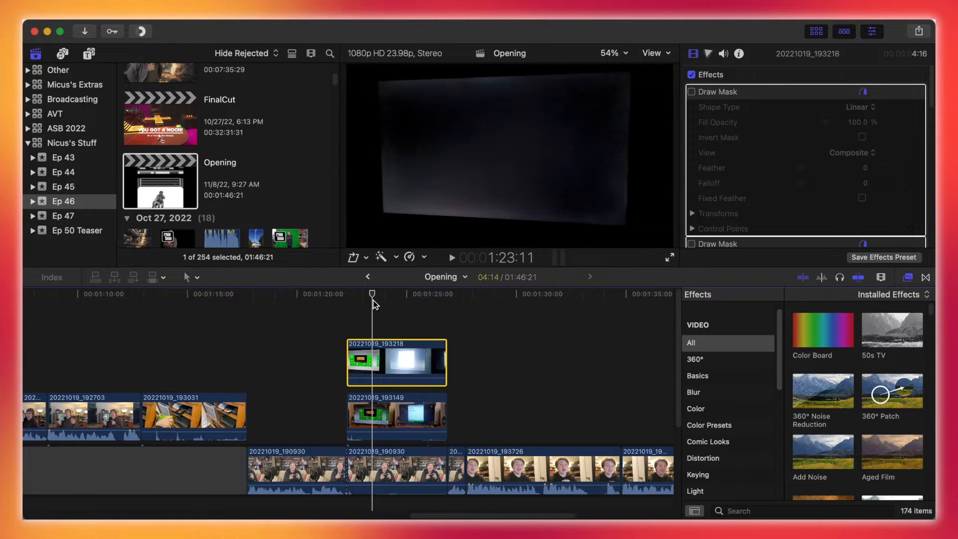
{"action": "left_click_drag", "start_coordinate": [373, 301], "coordinate": [396, 300]}
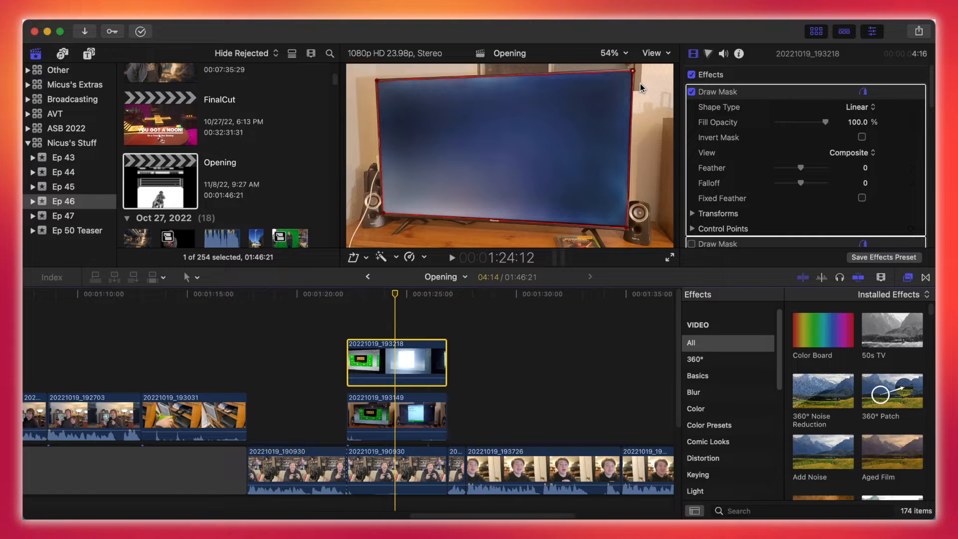
Inspect the Draw Mask outline around the television and view the controller shots on either side at 1:19:18 and 1:27:06
{"action": "left_click", "coordinate": [628, 229]}
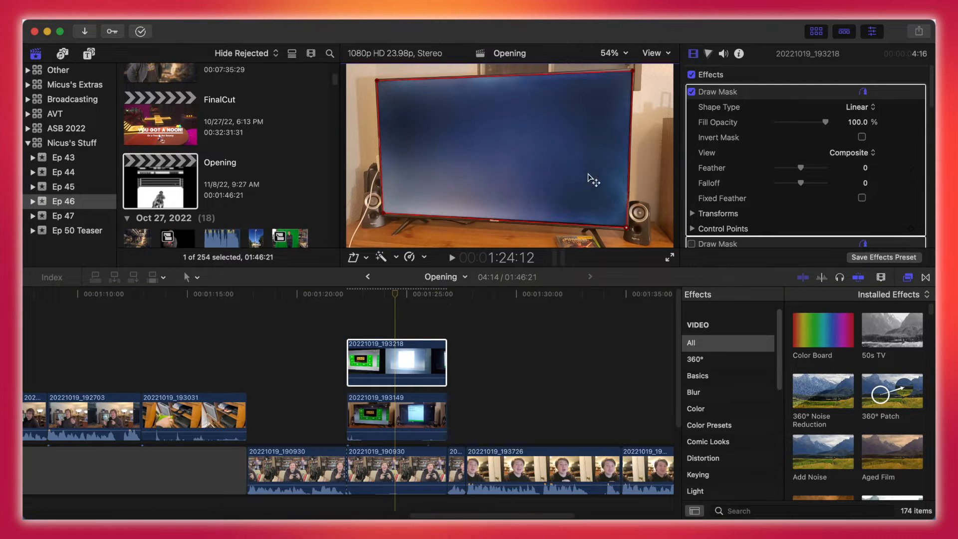
{"action": "mouse_move", "coordinate": [396, 298]}
{"action": "left_mouse_down"}
{"action": "mouse_move", "coordinate": [351, 305]}
{"action": "mouse_move", "coordinate": [389, 301]}
{"action": "mouse_move", "coordinate": [407, 314]}
{"action": "mouse_move", "coordinate": [365, 325]}
{"action": "mouse_move", "coordinate": [412, 314]}
{"action": "mouse_move", "coordinate": [374, 313]}
{"action": "mouse_move", "coordinate": [386, 313]}
{"action": "left_mouse_up"}
{"action": "left_click", "coordinate": [293, 361]}
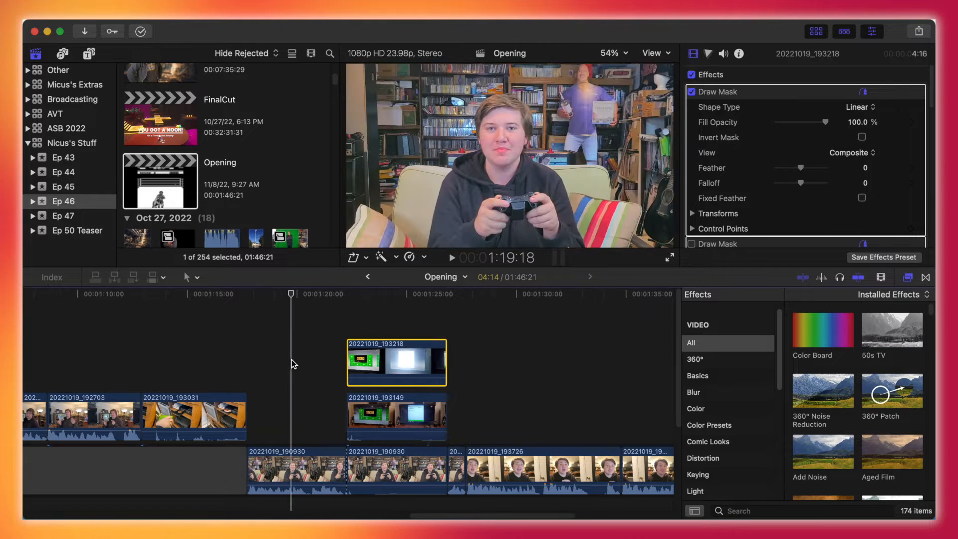
{"action": "left_click", "coordinate": [466, 324]}
{"action": "left_click", "coordinate": [456, 320]}
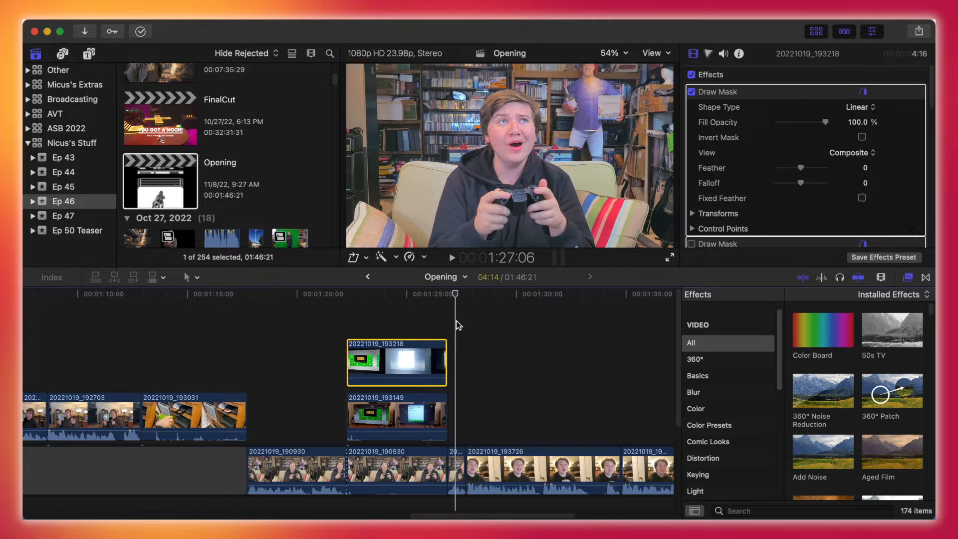
Scrub back and forth through the stacked television clips around 1:24:11 to review the masked screen changes
{"action": "left_click_drag", "start_coordinate": [416, 307], "coordinate": [389, 297]}
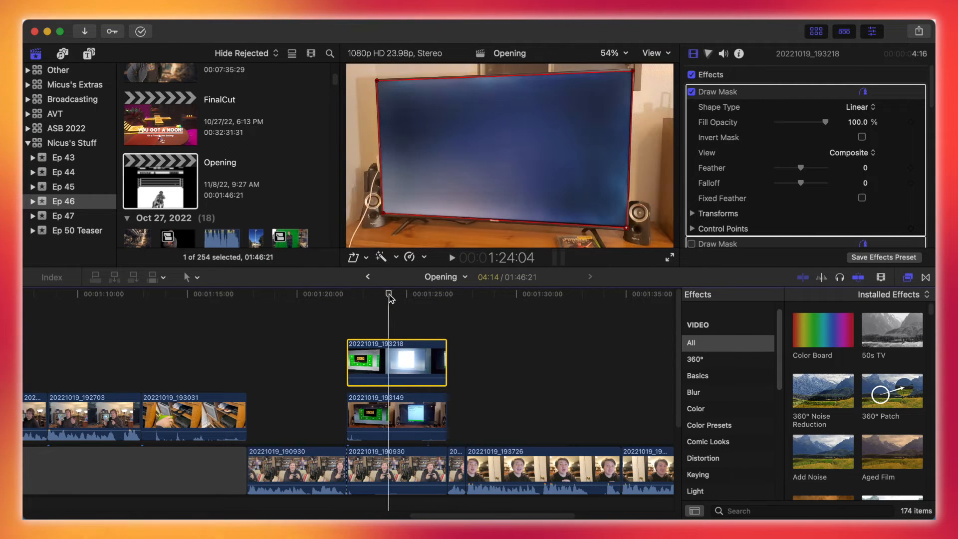
{"action": "left_click_drag", "start_coordinate": [420, 303], "coordinate": [362, 321]}
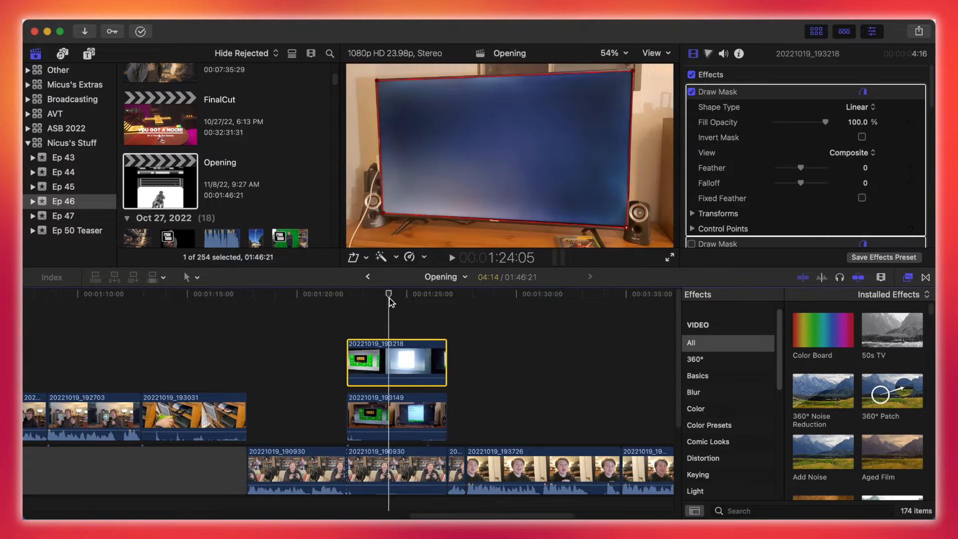
{"action": "left_click_drag", "start_coordinate": [366, 305], "coordinate": [396, 315]}
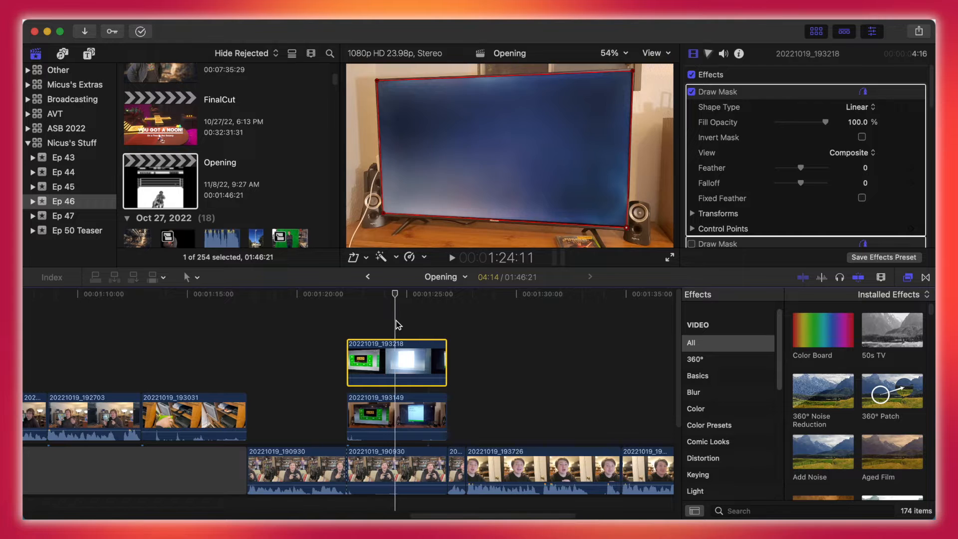
{"action": "left_click_drag", "start_coordinate": [419, 313], "coordinate": [373, 333]}
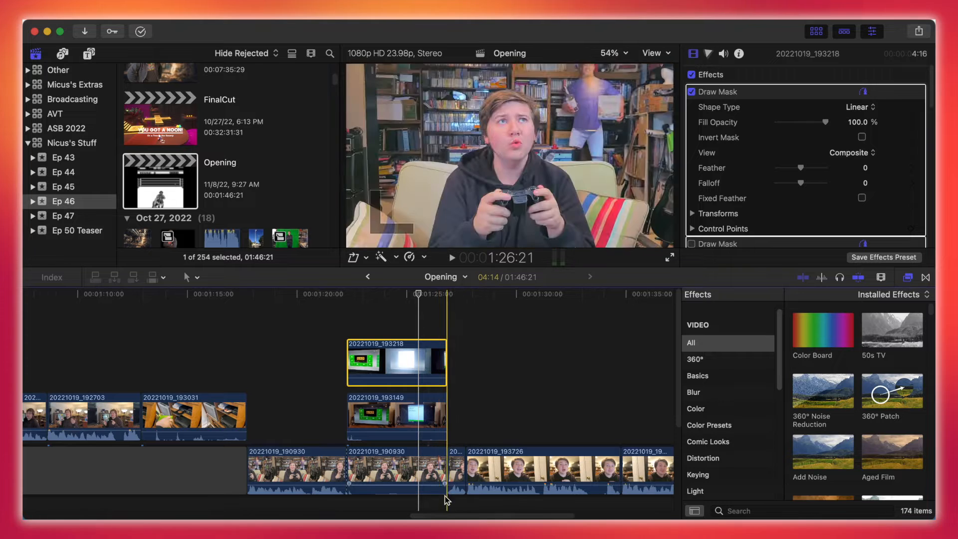
Select the first 20221019_193726 clip with the playhead placed at 1:30:12
{"action": "left_click_drag", "start_coordinate": [442, 514], "coordinate": [504, 505]}
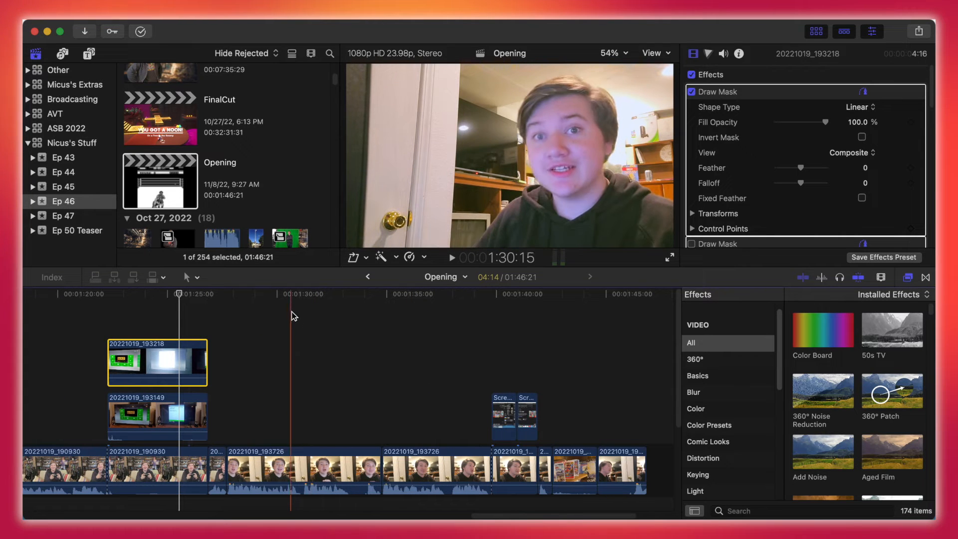
{"action": "left_click", "coordinate": [287, 296]}
{"action": "left_click", "coordinate": [267, 463]}
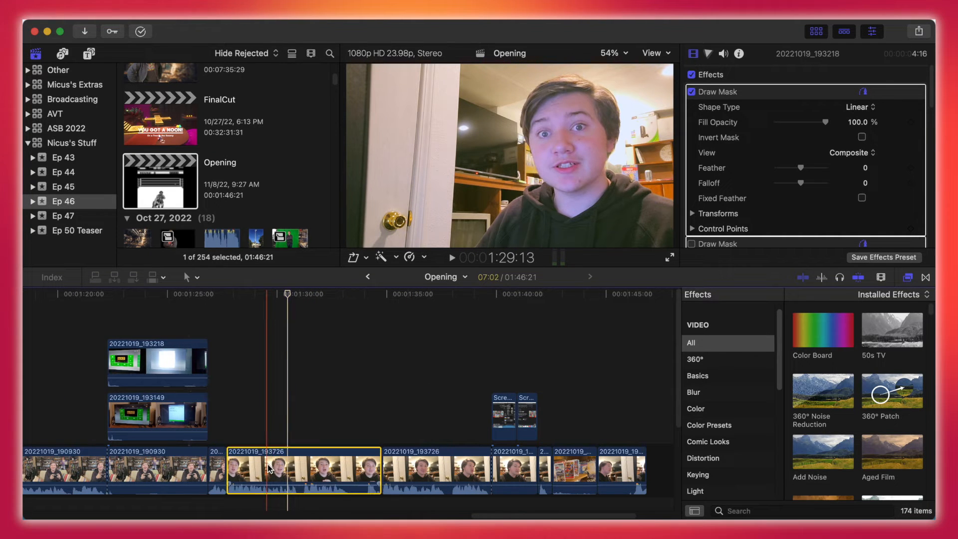
Switch Color Board 1, all effects and Transform off and back on to compare the selected clip with and without them
{"action": "left_click", "coordinate": [692, 93]}
{"action": "left_click", "coordinate": [692, 92]}
{"action": "left_click", "coordinate": [691, 92]}
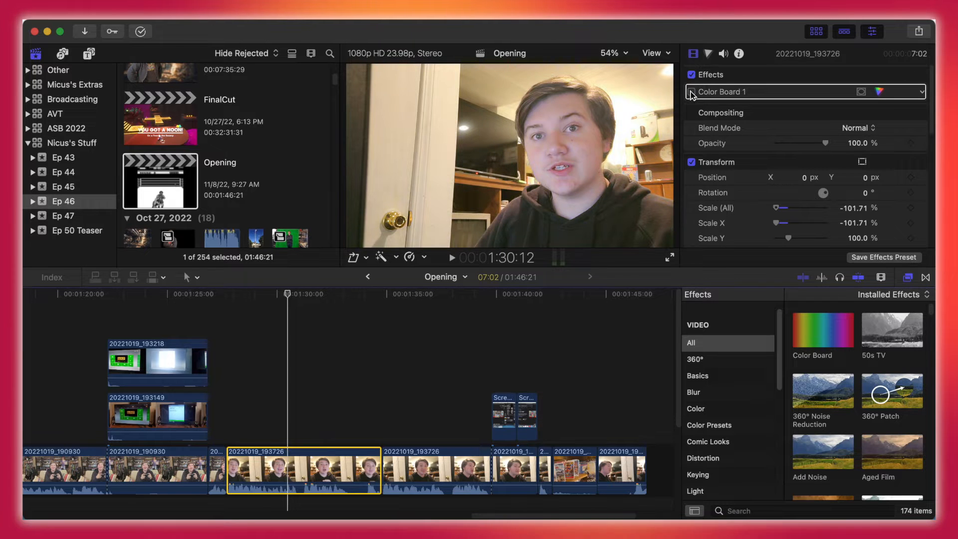
{"action": "left_click", "coordinate": [691, 92]}
{"action": "left_click", "coordinate": [692, 75]}
{"action": "left_click", "coordinate": [691, 75]}
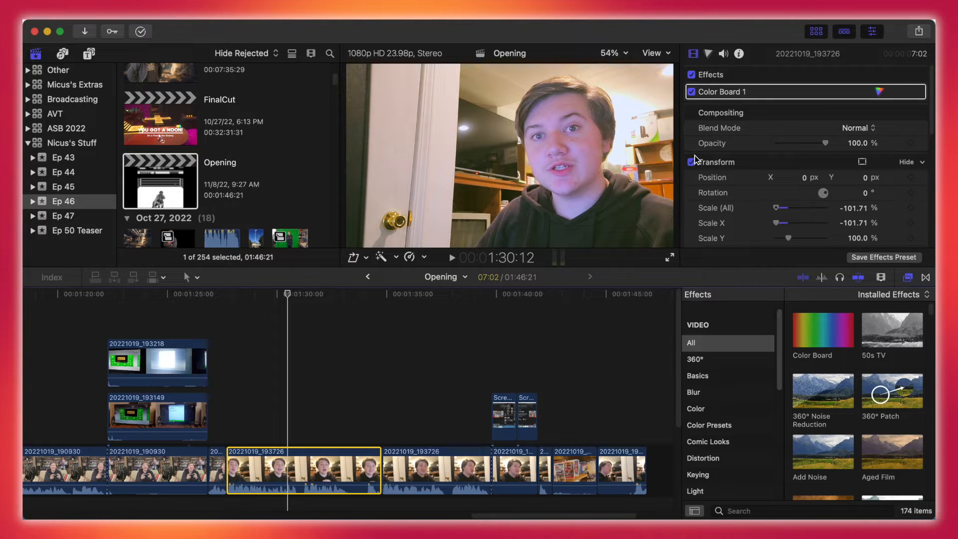
{"action": "left_click", "coordinate": [691, 161]}
{"action": "left_click", "coordinate": [691, 162]}
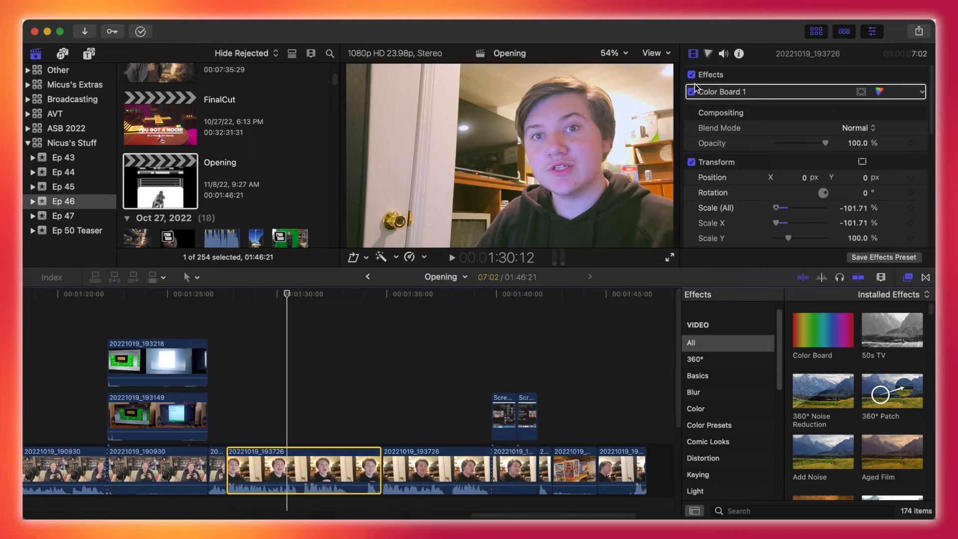
Examine the stacked screenshot clips near 1:40:00 and the music track beneath the main clips
{"action": "scroll", "coordinate": [706, 120], "scroll_direction": "down", "scroll_amount": 6}
{"action": "scroll", "coordinate": [705, 120], "scroll_direction": "up", "scroll_amount": 6}
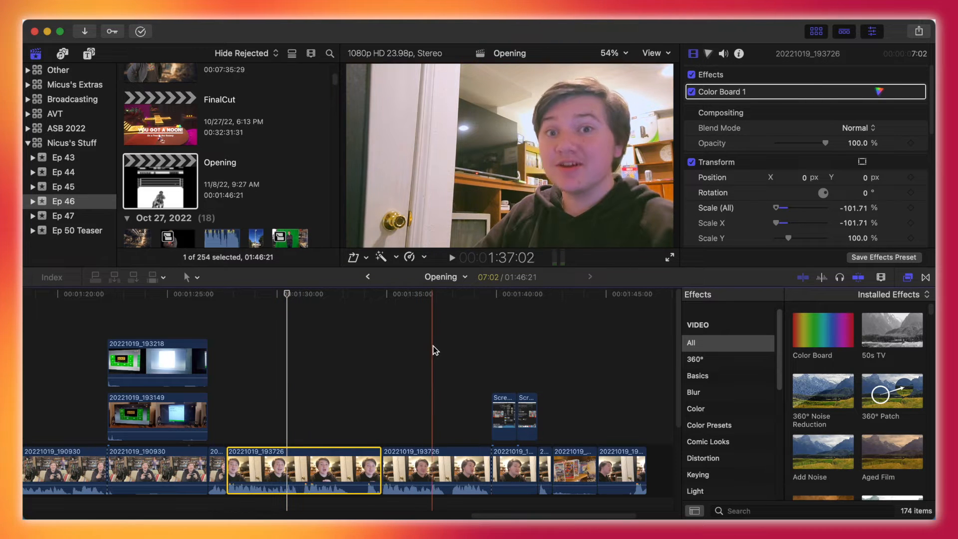
{"action": "scroll", "coordinate": [438, 346], "scroll_direction": "down", "scroll_amount": 3}
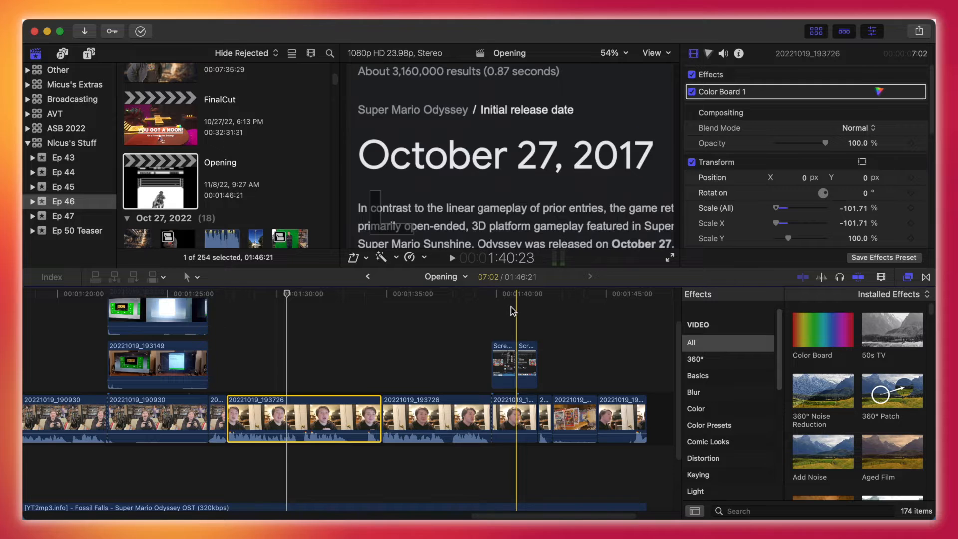
{"action": "scroll", "coordinate": [501, 375], "scroll_direction": "down", "scroll_amount": 3}
{"action": "scroll", "coordinate": [501, 375], "scroll_direction": "up", "scroll_amount": 5}
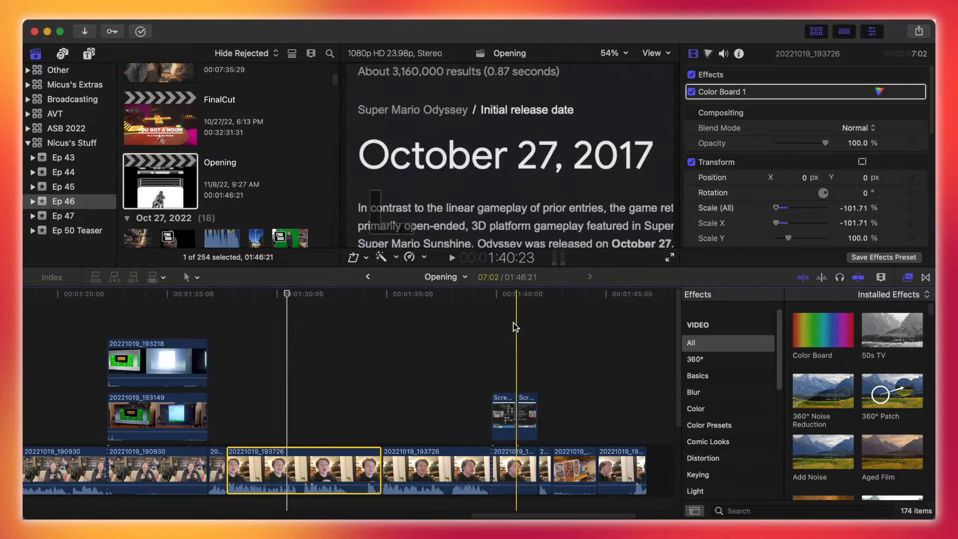
Preview the transition into the game cases clip from 1:42:14 and place the playhead at 1:43:07
{"action": "left_click", "coordinate": [549, 295]}
{"action": "key", "text": "space"}
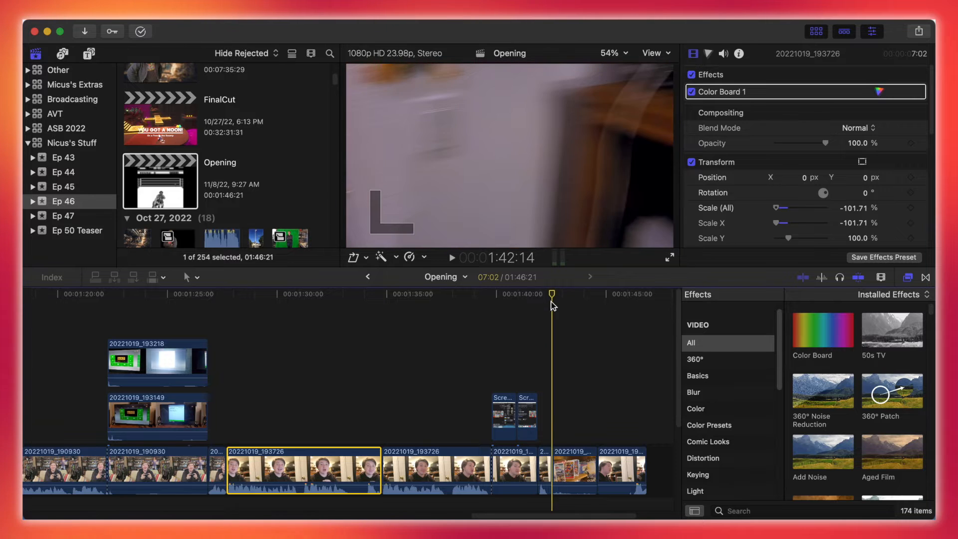
{"action": "key", "text": "space"}
{"action": "mouse_move", "coordinate": [553, 295]}
{"action": "left_mouse_down"}
{"action": "mouse_move", "coordinate": [564, 298]}
{"action": "mouse_move", "coordinate": [552, 308]}
{"action": "mouse_move", "coordinate": [572, 294]}
{"action": "mouse_move", "coordinate": [596, 299]}
{"action": "mouse_move", "coordinate": [568, 295]}
{"action": "left_mouse_up"}
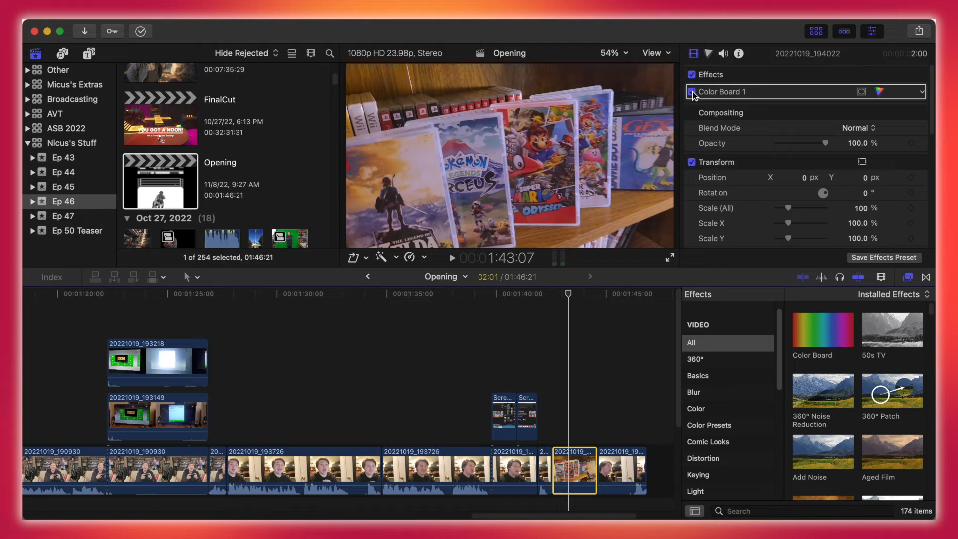
Toggle Color Board 1 off and on repeatedly to compare the game cases clip with and without its color correction
{"action": "left_click", "coordinate": [692, 92]}
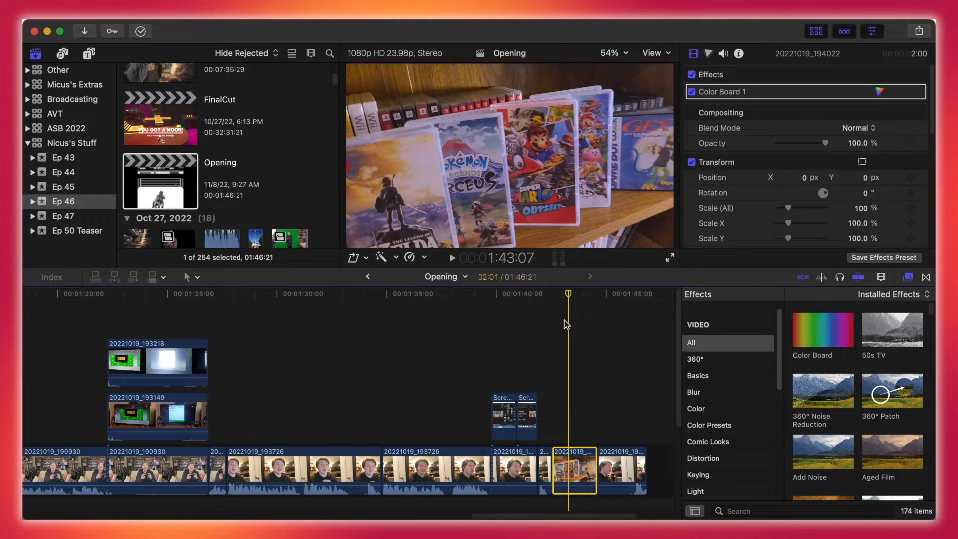
{"action": "left_click", "coordinate": [692, 92]}
{"action": "left_click", "coordinate": [691, 91]}
{"action": "left_click", "coordinate": [691, 92]}
{"action": "left_click", "coordinate": [691, 92]}
{"action": "left_click", "coordinate": [691, 92]}
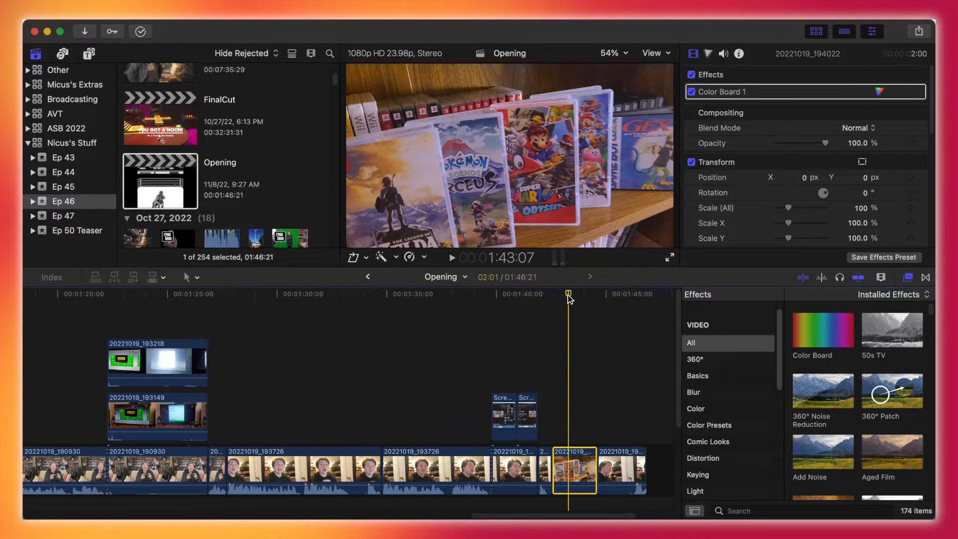
Open the Color Board 1 color adjustments and review the game cases clip with the playhead at 1:43:15
{"action": "left_click_drag", "start_coordinate": [569, 298], "coordinate": [550, 314]}
{"action": "left_click", "coordinate": [708, 54]}
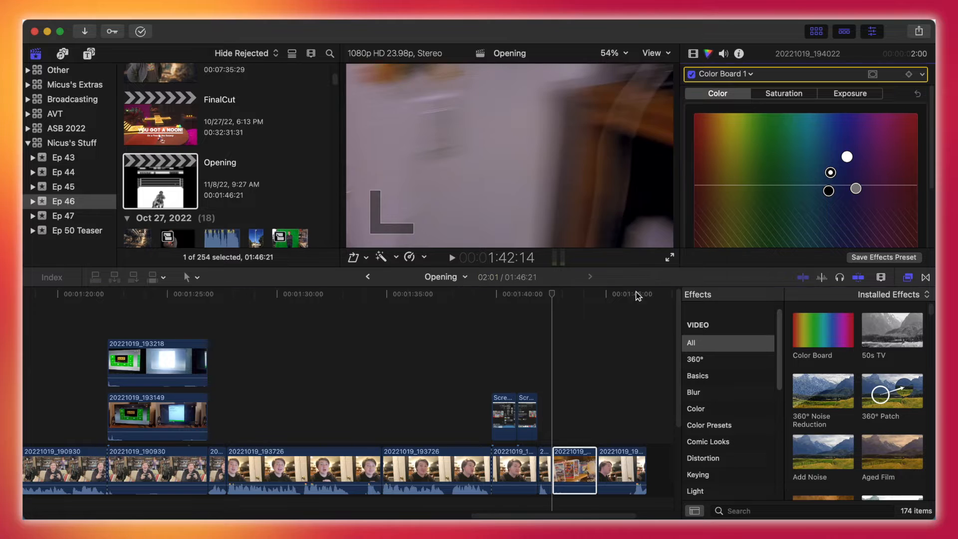
{"action": "left_click_drag", "start_coordinate": [562, 298], "coordinate": [576, 299]}
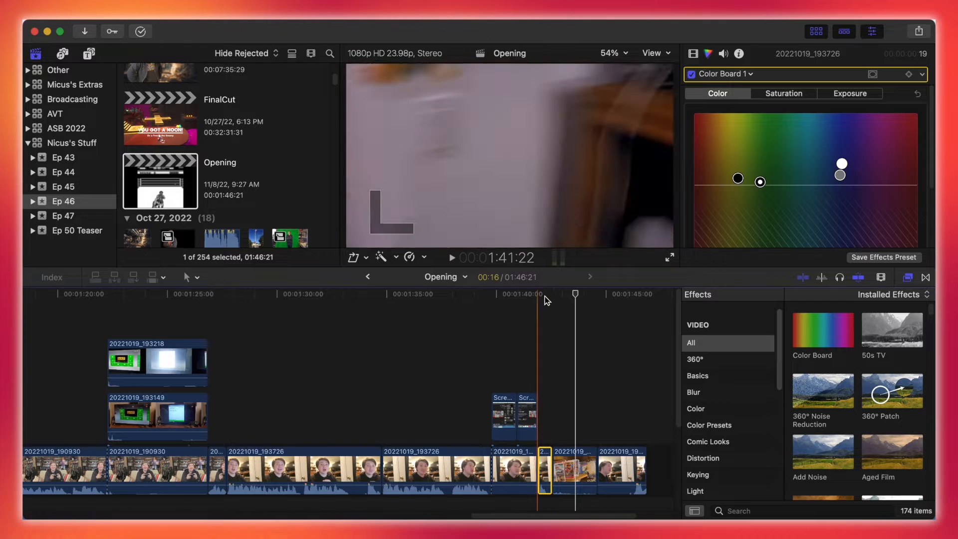
{"action": "left_click", "coordinate": [571, 467]}
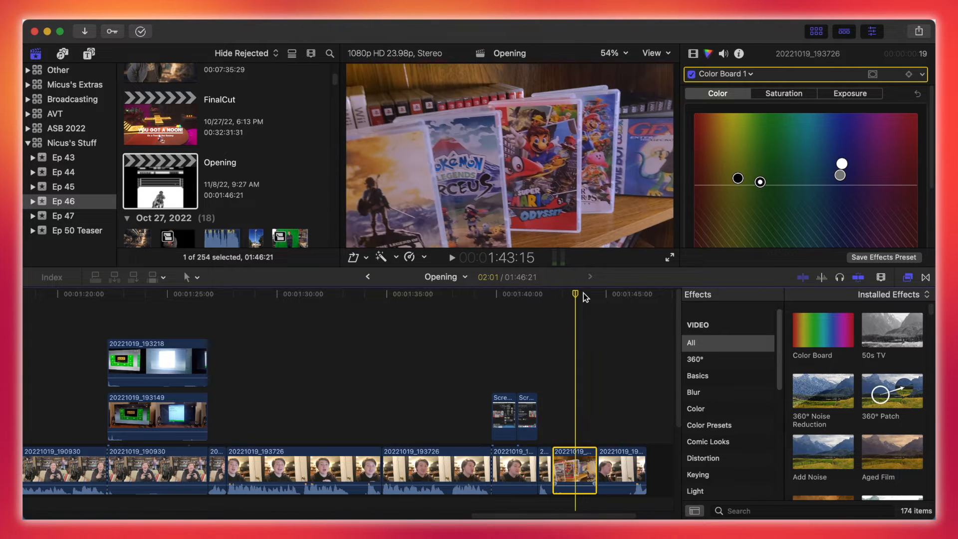
Preview the closing clip to the end of the project and look over the music and sound effects beneath the clips
{"action": "left_click_drag", "start_coordinate": [575, 293], "coordinate": [638, 321]}
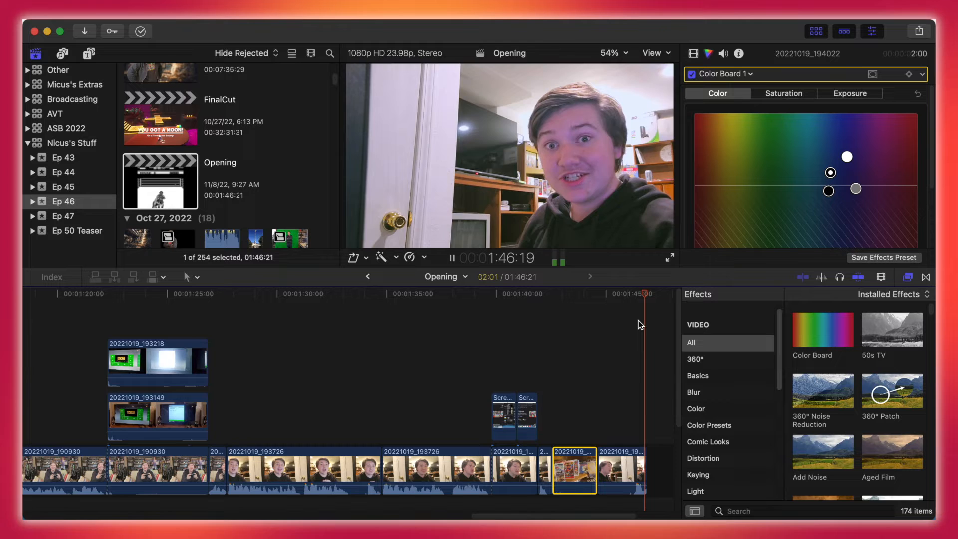
{"action": "scroll", "coordinate": [563, 344], "scroll_direction": "down", "scroll_amount": 5}
{"action": "scroll", "coordinate": [566, 351], "scroll_direction": "up", "scroll_amount": 5}
{"action": "scroll", "coordinate": [614, 358], "scroll_direction": "down", "scroll_amount": 5}
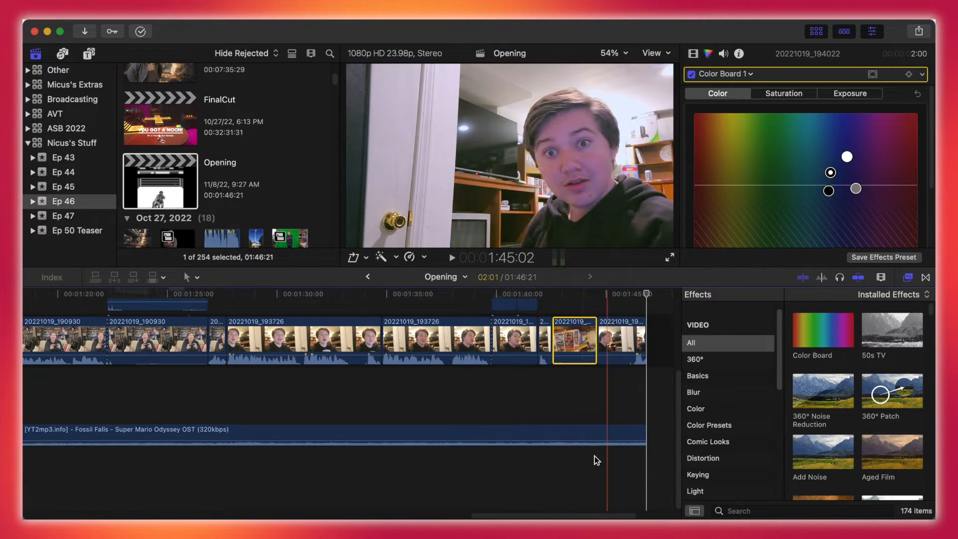
{"action": "scroll", "coordinate": [391, 496], "scroll_direction": "left", "scroll_amount": 15}
{"action": "scroll", "coordinate": [466, 406], "scroll_direction": "right", "scroll_amount": 15}
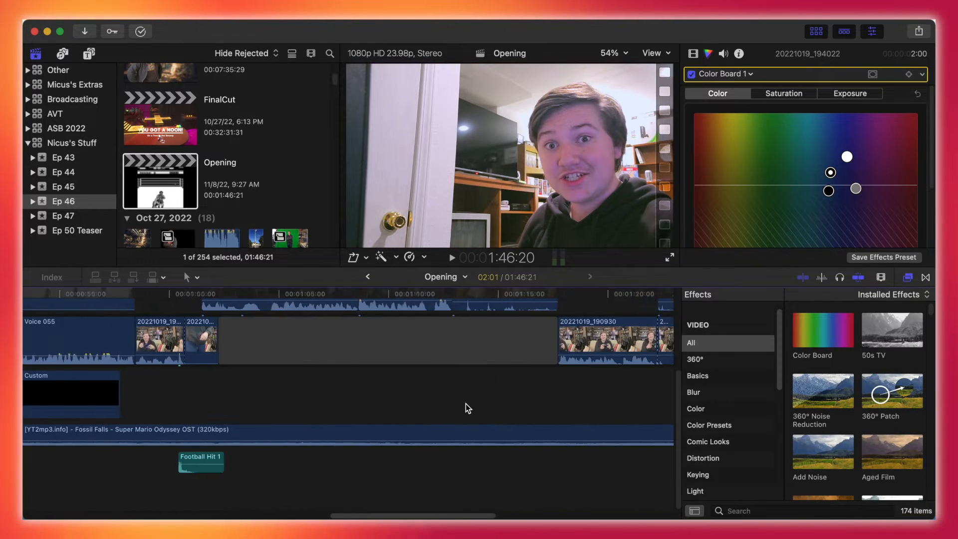
{"action": "scroll", "coordinate": [479, 402], "scroll_direction": "up", "scroll_amount": 5}
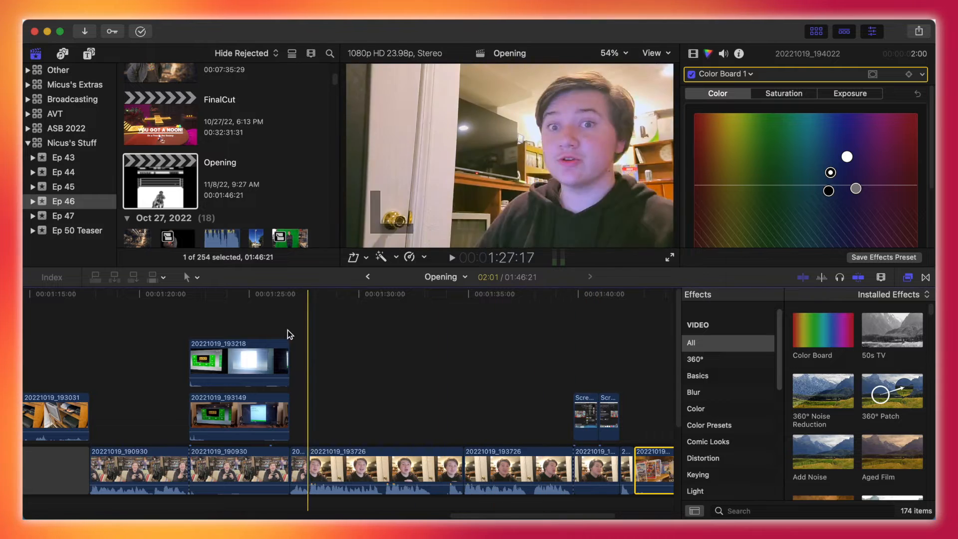
Open the Review Segment project from the Ep 46 event
{"action": "scroll", "coordinate": [195, 188], "scroll_direction": "up", "scroll_amount": 3}
{"action": "scroll", "coordinate": [190, 173], "scroll_direction": "up", "scroll_amount": 5}
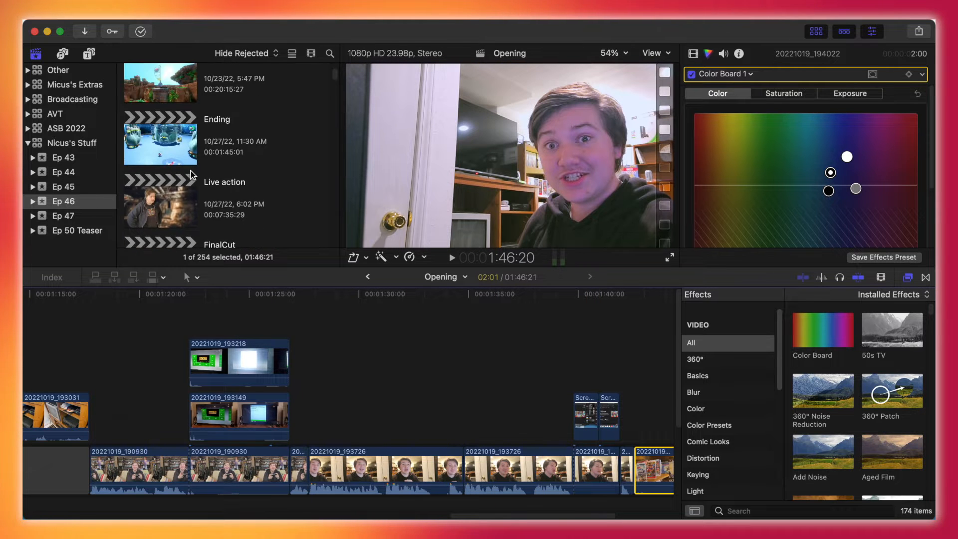
{"action": "left_click", "coordinate": [176, 165]}
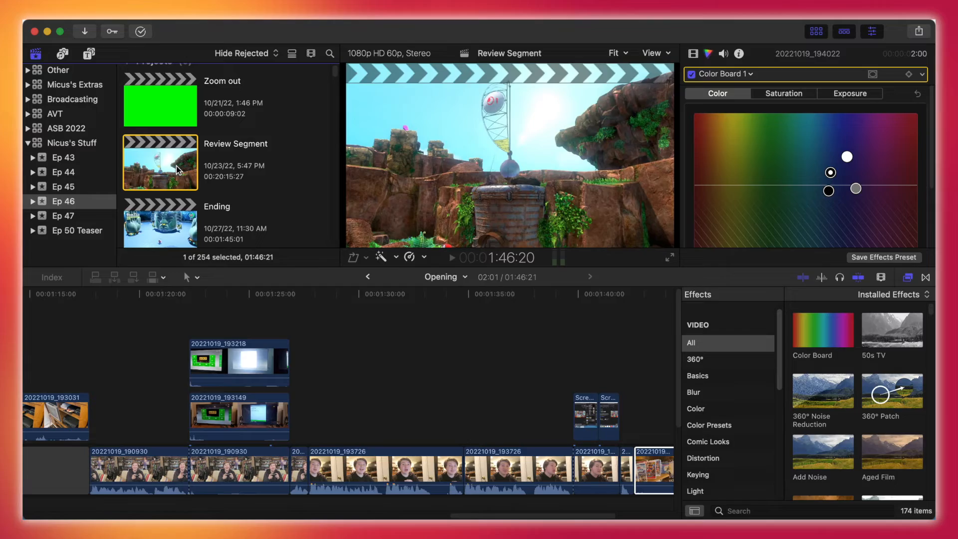
{"action": "double_click", "coordinate": [176, 165]}
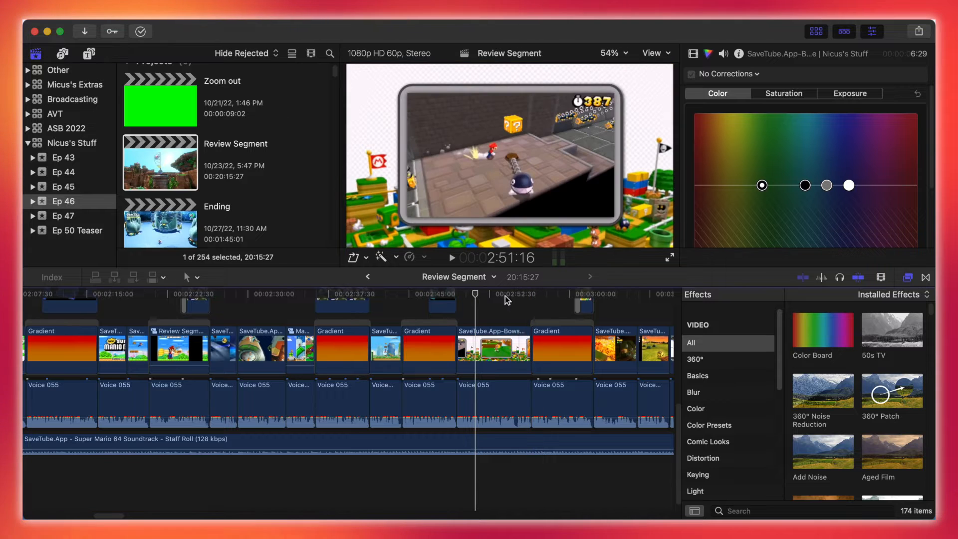
Go to the beginning of the Review Segment project and look over its entire timeline from start to end
{"action": "left_click_drag", "start_coordinate": [121, 514], "coordinate": [24, 512]}
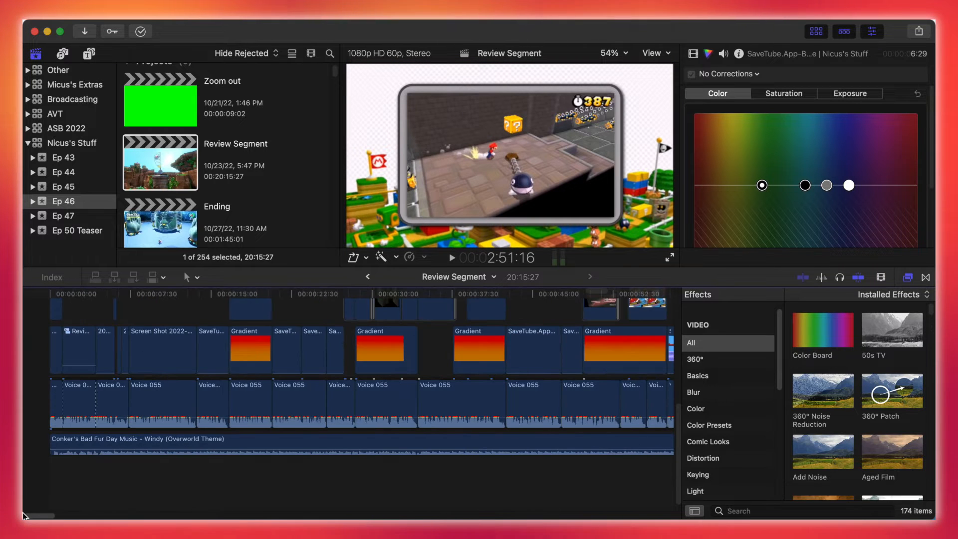
{"action": "key", "text": "super+minus"}
{"action": "key", "text": "super+minus"}
{"action": "key", "text": "super+minus"}
{"action": "key", "text": "super+minus"}
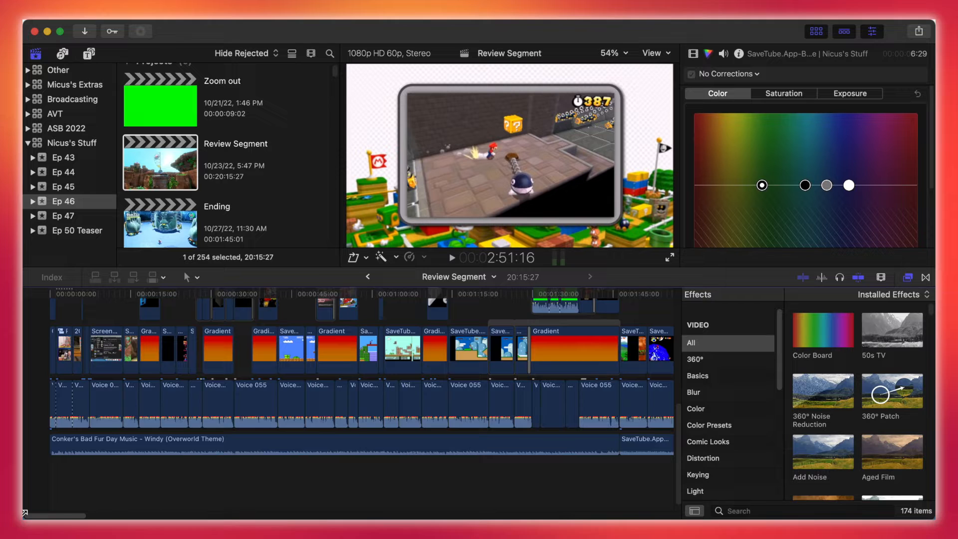
{"action": "key", "text": "super+minus"}
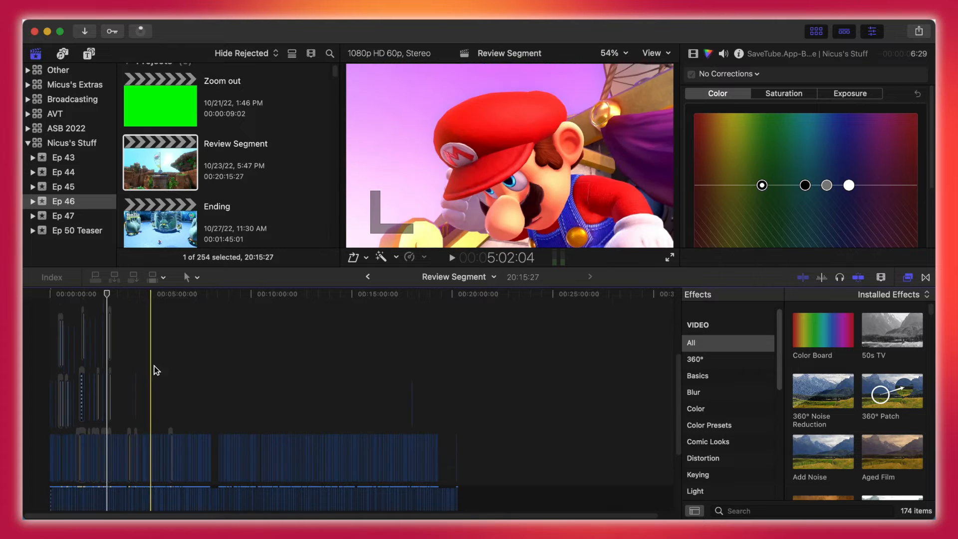
{"action": "scroll", "coordinate": [242, 358], "scroll_direction": "down", "scroll_amount": 4}
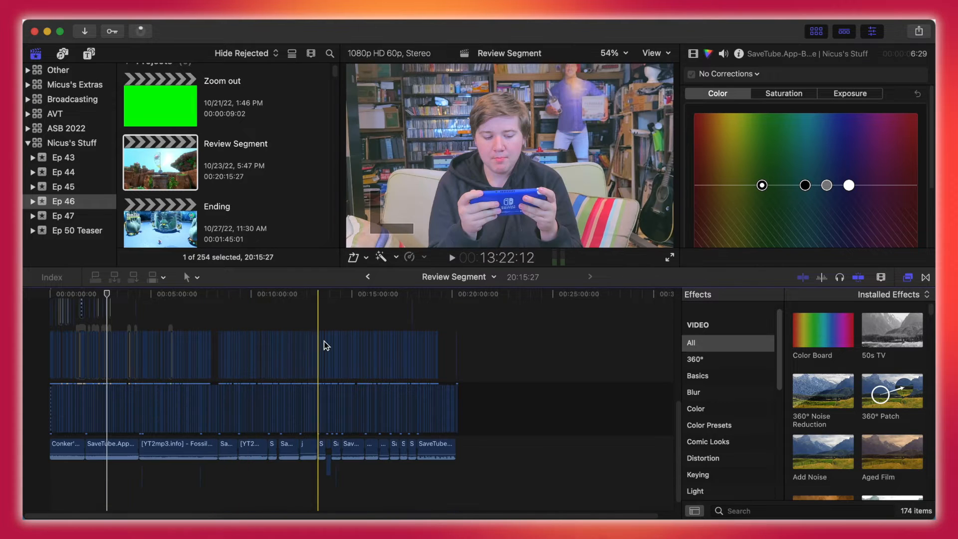
{"action": "scroll", "coordinate": [385, 347], "scroll_direction": "up", "scroll_amount": 1}
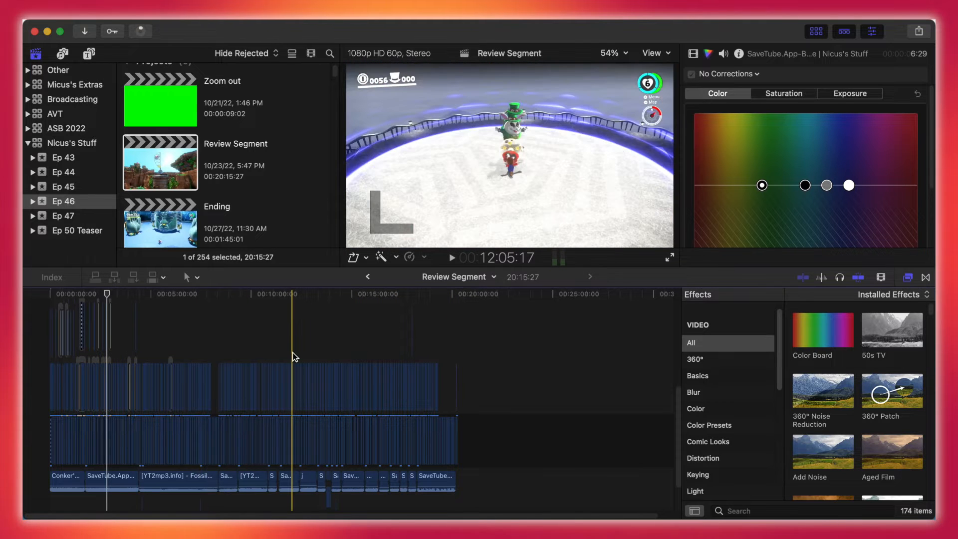
Examine the Super Mario Odyssey gameplay clips from around 12:05 and place the playhead at 12:12:20
{"action": "key", "text": "super+equal"}
{"action": "key", "text": "super+minus"}
{"action": "key", "text": "super+equal"}
{"action": "key", "text": "super+equal"}
{"action": "key", "text": "super+equal"}
{"action": "key", "text": "super+equal"}
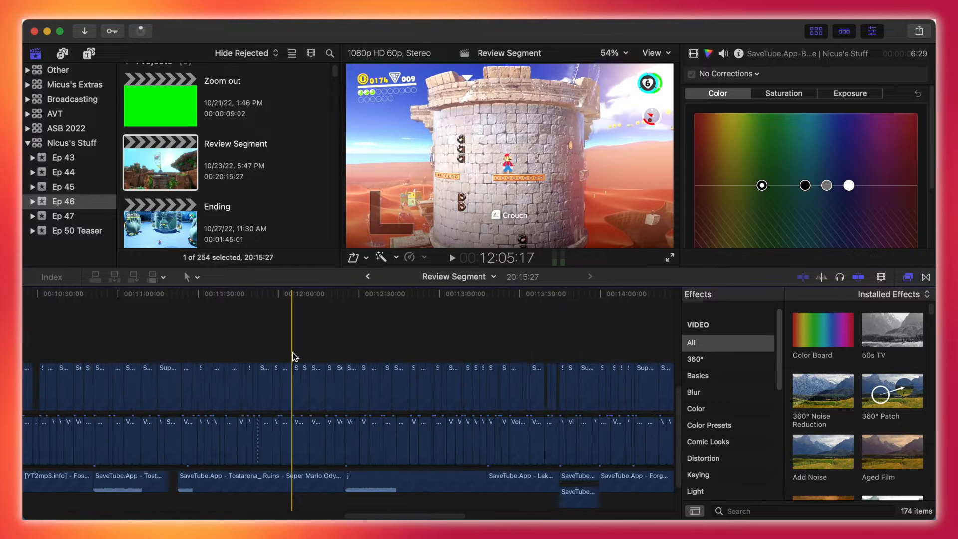
{"action": "key", "text": "super+equal"}
{"action": "key", "text": "super+equal"}
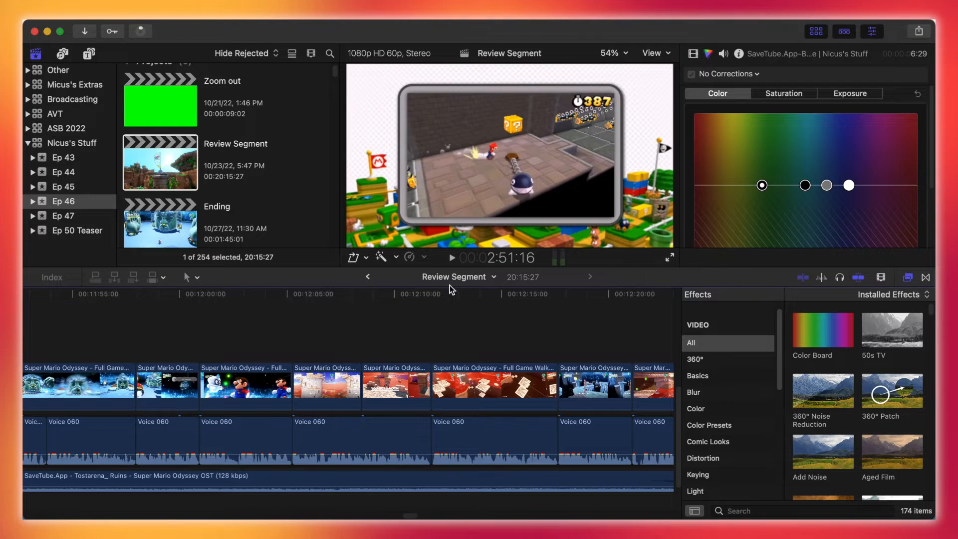
{"action": "left_click", "coordinate": [444, 296]}
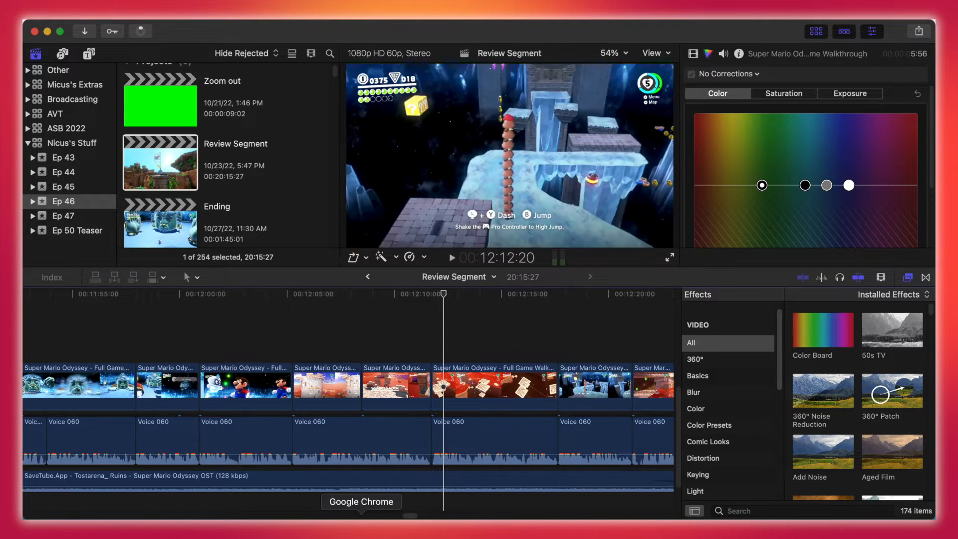
{"action": "left_click_drag", "start_coordinate": [412, 517], "coordinate": [421, 517]}
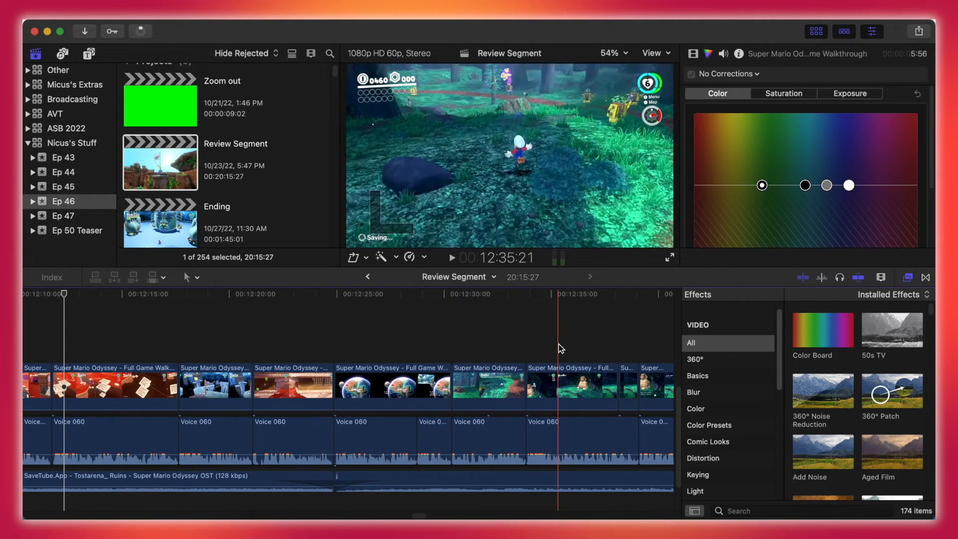
Look over the music and clips in the later part of the project and return to its beginning
{"action": "key", "text": "super+minus"}
{"action": "key", "text": "super+minus"}
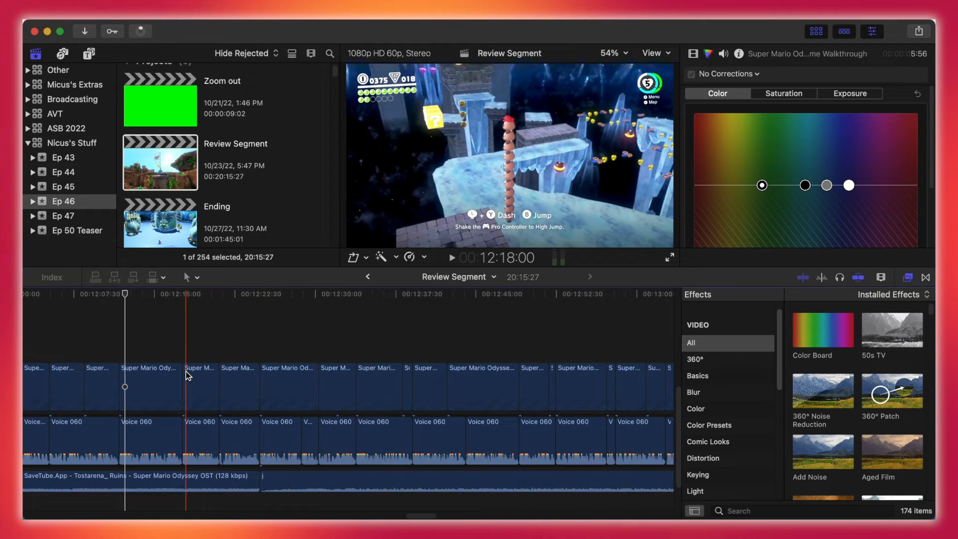
{"action": "key", "text": "super+minus"}
{"action": "key", "text": "super+minus"}
{"action": "key", "text": "super+minus"}
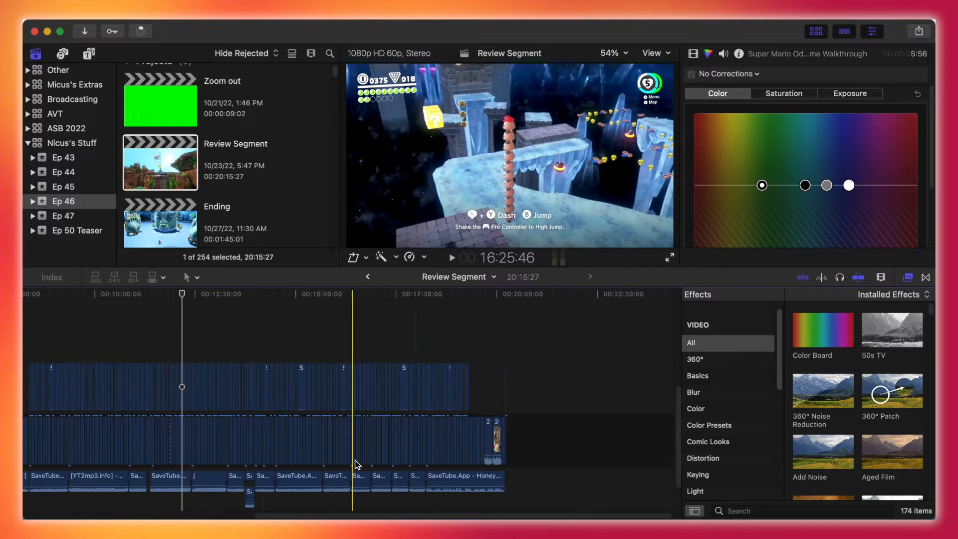
{"action": "left_click_drag", "start_coordinate": [387, 515], "coordinate": [23, 510]}
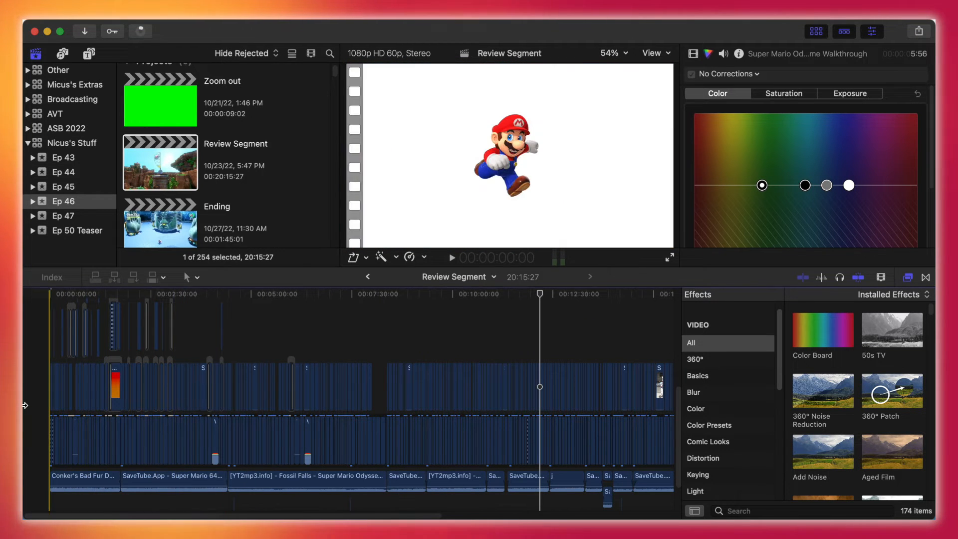
Examine the opening Mario shot by alternately selecting its white Custom background and the MPS_Mario.webp image above it
{"action": "key", "text": "super+equal"}
{"action": "key", "text": "super+equal"}
{"action": "key", "text": "super+equal"}
{"action": "key", "text": "super+equal"}
{"action": "key", "text": "super+equal"}
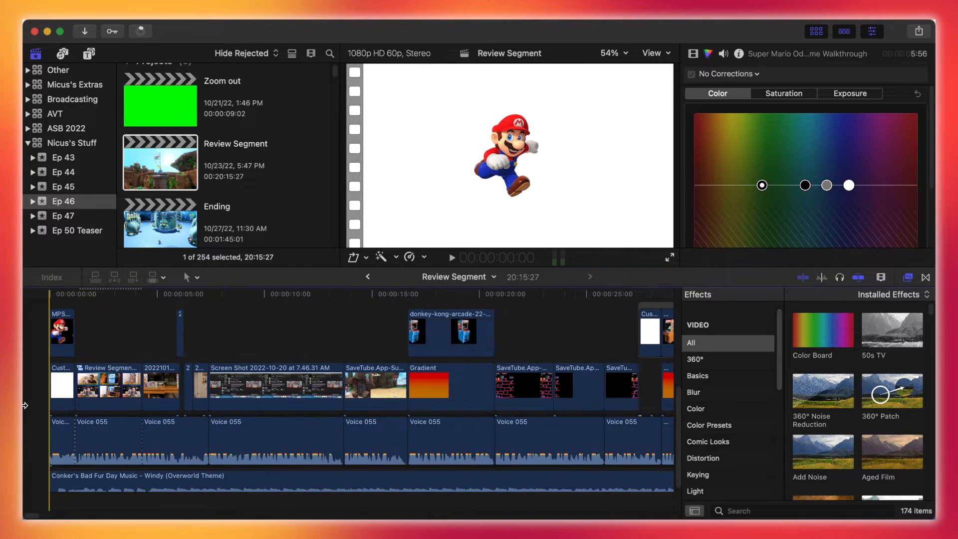
{"action": "key", "text": "super+equal"}
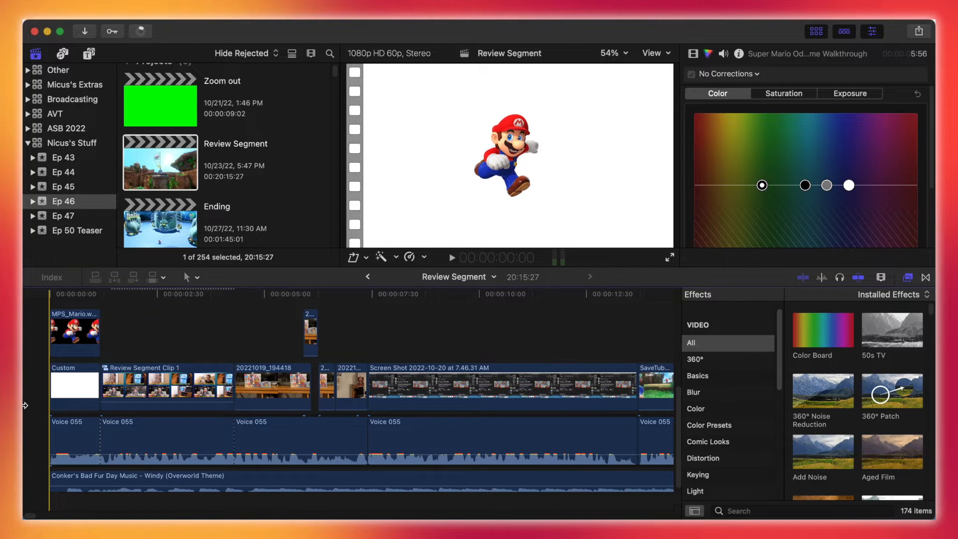
{"action": "left_click", "coordinate": [70, 367]}
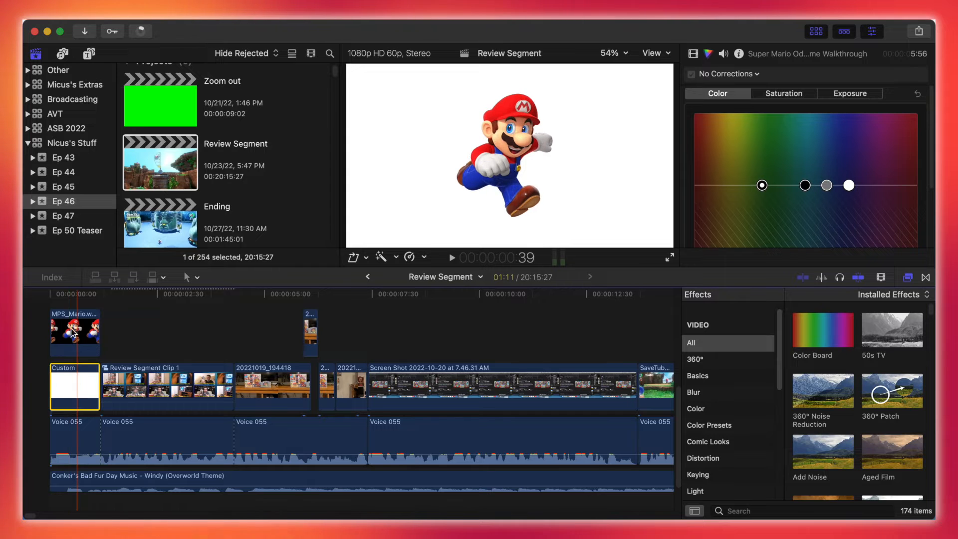
{"action": "left_click", "coordinate": [74, 330]}
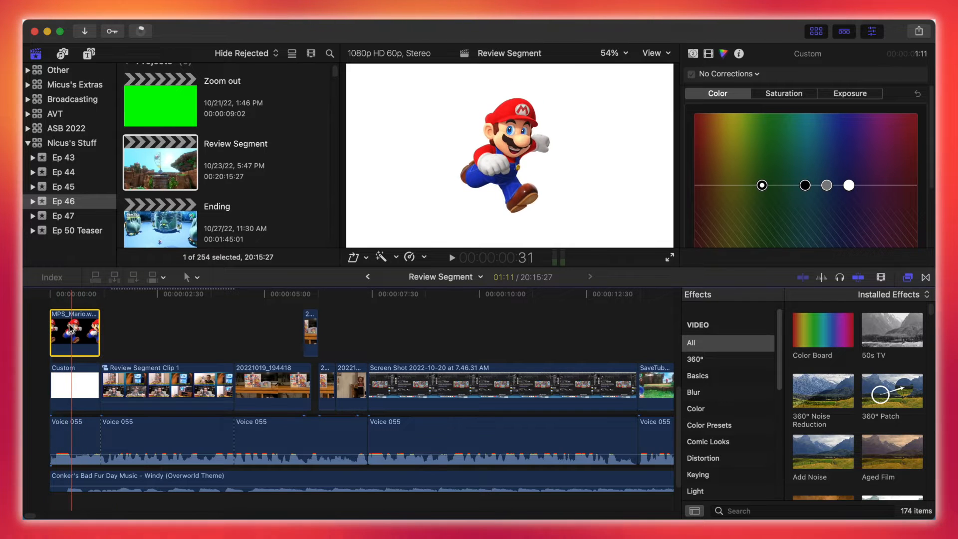
{"action": "left_click", "coordinate": [67, 325]}
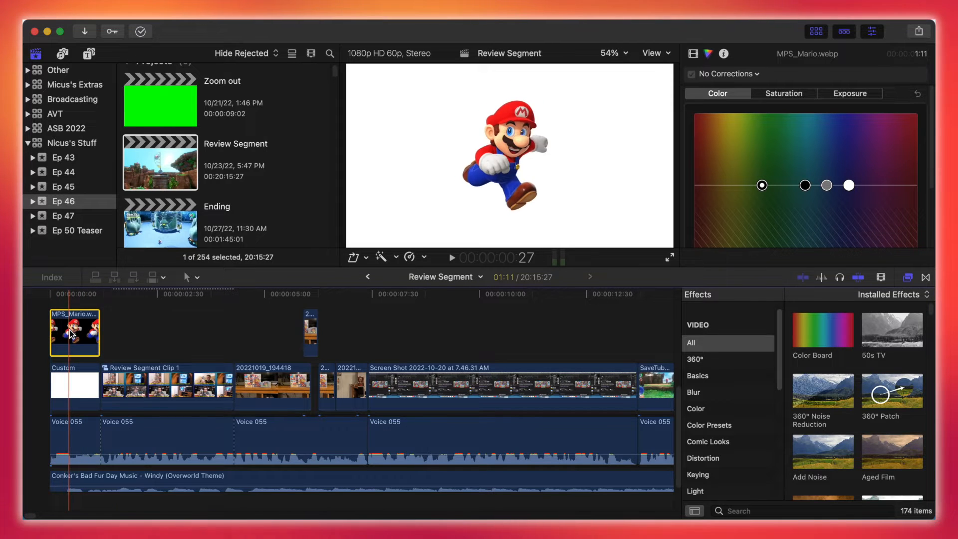
{"action": "left_click", "coordinate": [64, 380]}
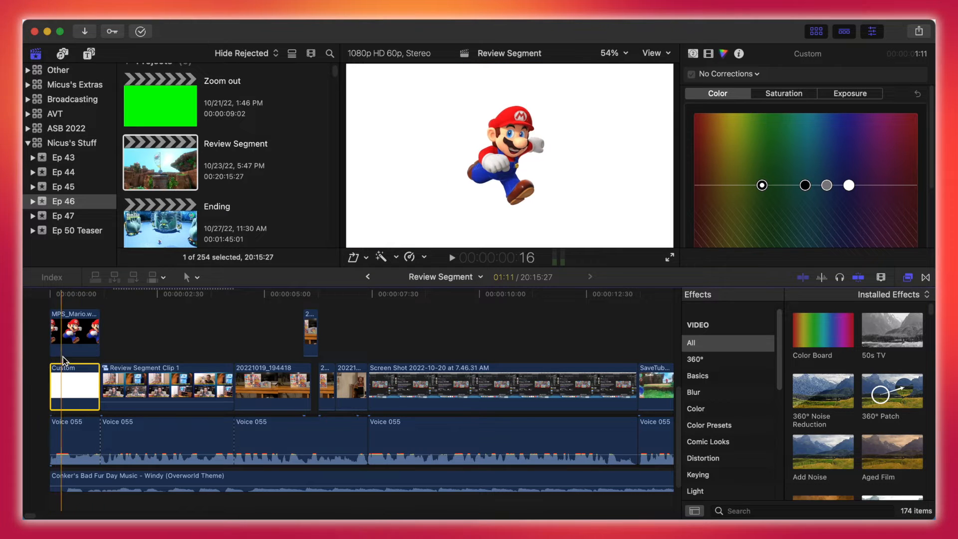
{"action": "left_click", "coordinate": [60, 329]}
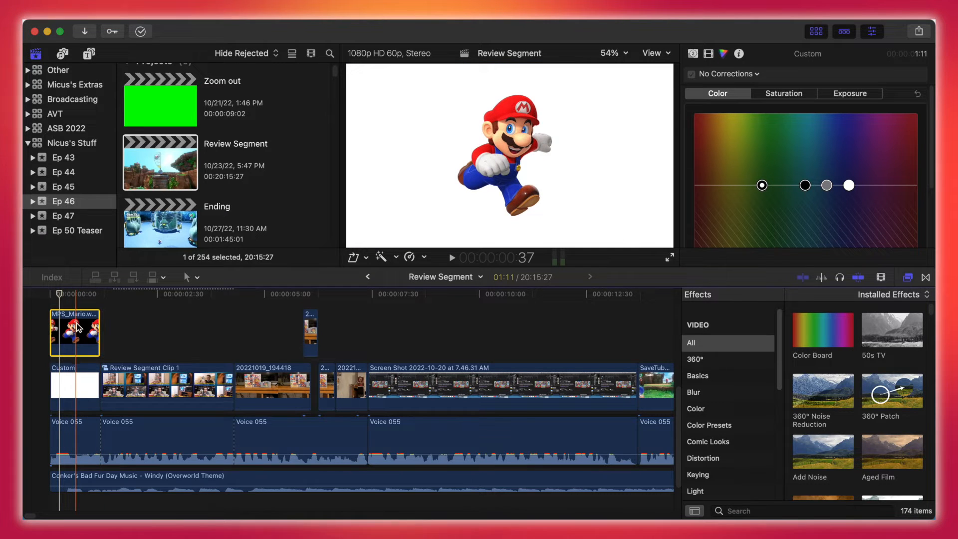
Show the Transform controls on the MPS_Mario.webp image, preview its movement, and move the playhead into Review Segment Clip 1 at 2:11
{"action": "left_click", "coordinate": [366, 257]}
{"action": "left_click", "coordinate": [382, 275]}
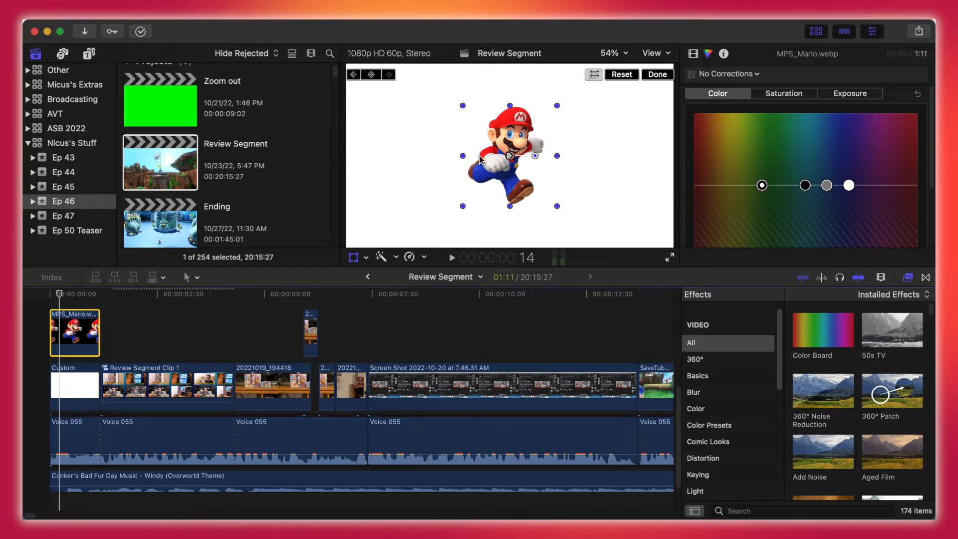
{"action": "left_click_drag", "start_coordinate": [58, 300], "coordinate": [74, 300]}
{"action": "left_click", "coordinate": [144, 297]}
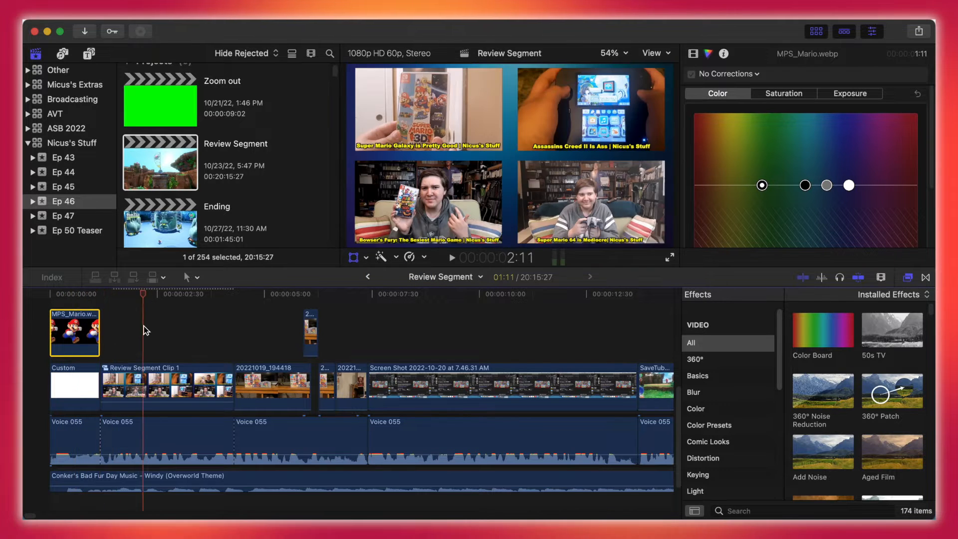
Open the compound clip Review Segment Clip 1 and look over its stacked titles, video clips and background
{"action": "left_click", "coordinate": [177, 389]}
{"action": "double_click", "coordinate": [177, 390]}
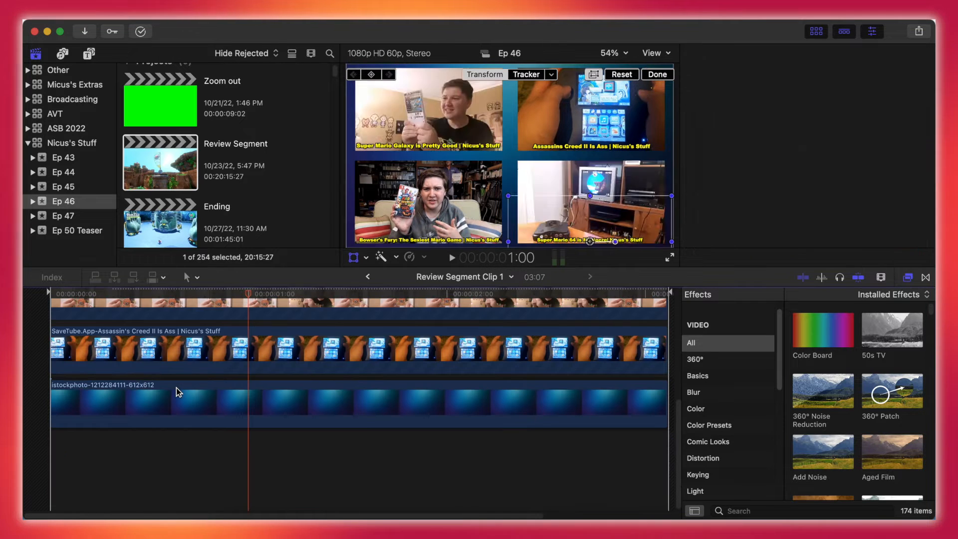
{"action": "scroll", "coordinate": [134, 483], "scroll_direction": "up", "scroll_amount": 5}
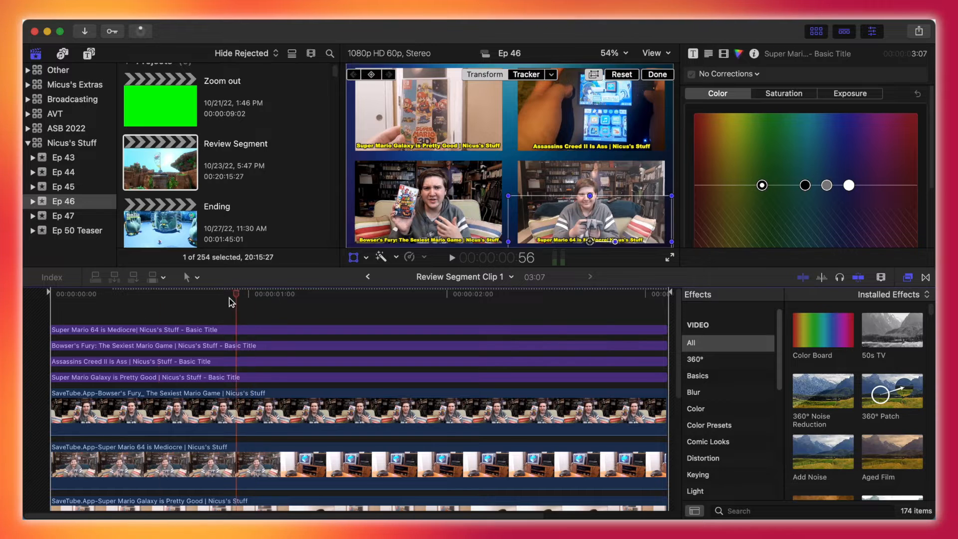
{"action": "scroll", "coordinate": [271, 414], "scroll_direction": "down", "scroll_amount": 5}
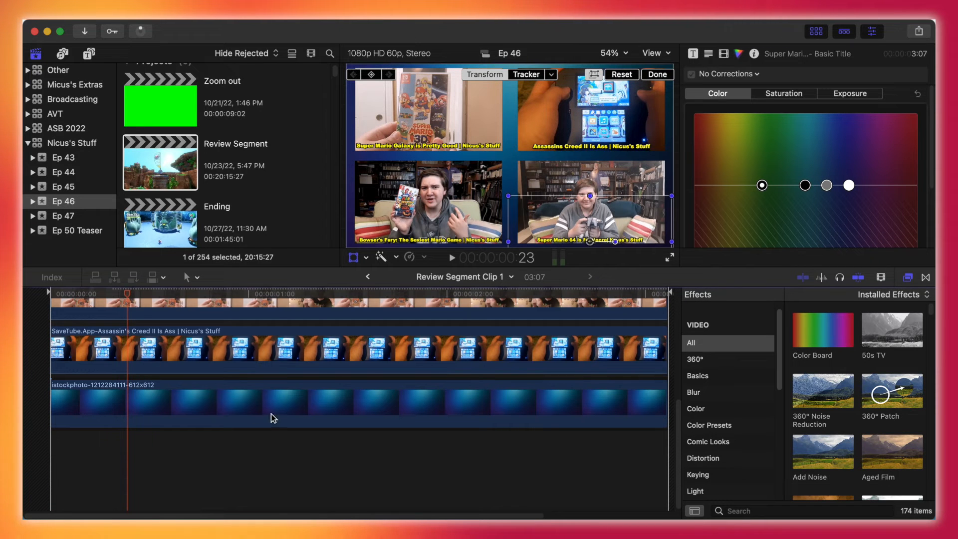
Select the layered episode clips one after another, ending on the Super Mario Galaxy is Pretty Good clip
{"action": "scroll", "coordinate": [279, 424], "scroll_direction": "up", "scroll_amount": 2}
{"action": "left_click", "coordinate": [225, 434]}
{"action": "scroll", "coordinate": [219, 431], "scroll_direction": "up", "scroll_amount": 2}
{"action": "left_click", "coordinate": [226, 407]}
{"action": "scroll", "coordinate": [226, 406], "scroll_direction": "up", "scroll_amount": 2}
{"action": "left_click", "coordinate": [234, 393]}
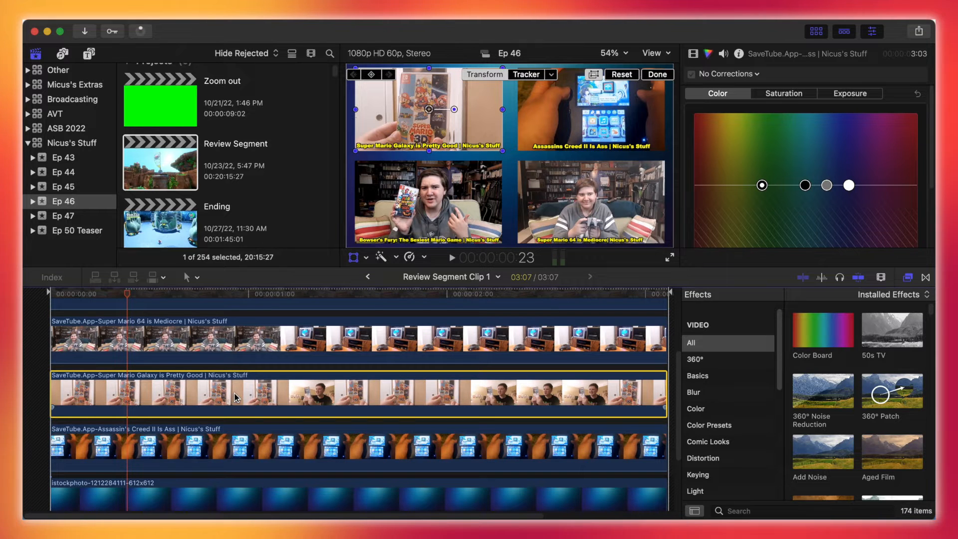
Examine the full layer stack of Review Segment Clip 1, from the four Basic Titles down to the blue stock background
{"action": "scroll", "coordinate": [234, 393], "scroll_direction": "up", "scroll_amount": 4}
{"action": "scroll", "coordinate": [299, 499], "scroll_direction": "down", "scroll_amount": 2}
{"action": "left_click_drag", "start_coordinate": [308, 514], "coordinate": [387, 515]}
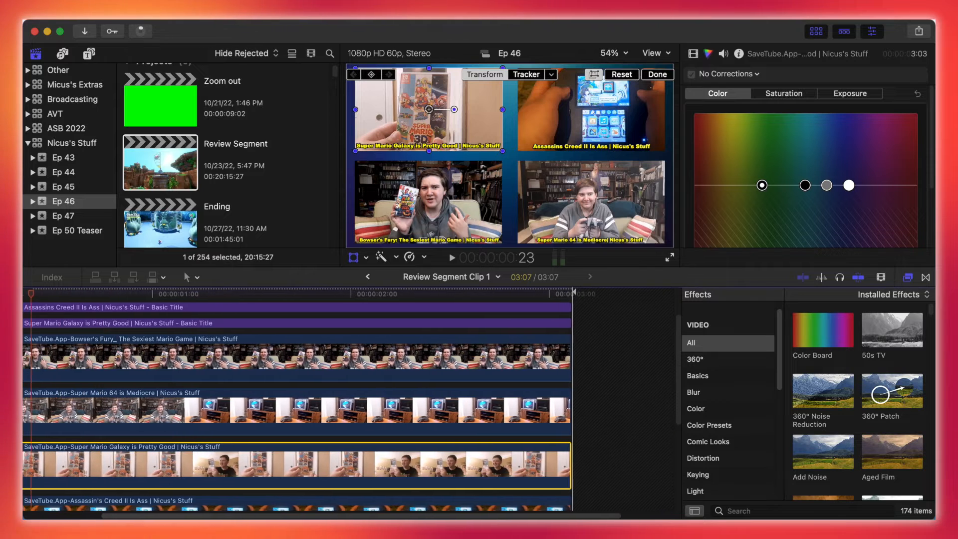
{"action": "scroll", "coordinate": [354, 490], "scroll_direction": "down", "scroll_amount": 3}
{"action": "scroll", "coordinate": [355, 489], "scroll_direction": "up", "scroll_amount": 3}
{"action": "scroll", "coordinate": [441, 499], "scroll_direction": "down", "scroll_amount": 2}
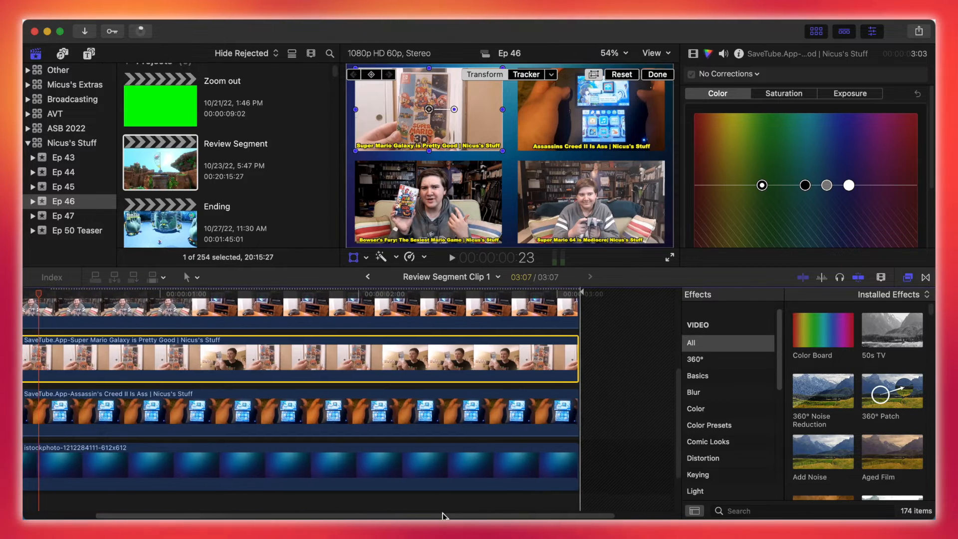
{"action": "scroll", "coordinate": [299, 508], "scroll_direction": "left", "scroll_amount": 3}
{"action": "scroll", "coordinate": [241, 501], "scroll_direction": "up", "scroll_amount": 2}
{"action": "scroll", "coordinate": [242, 464], "scroll_direction": "down", "scroll_amount": 3}
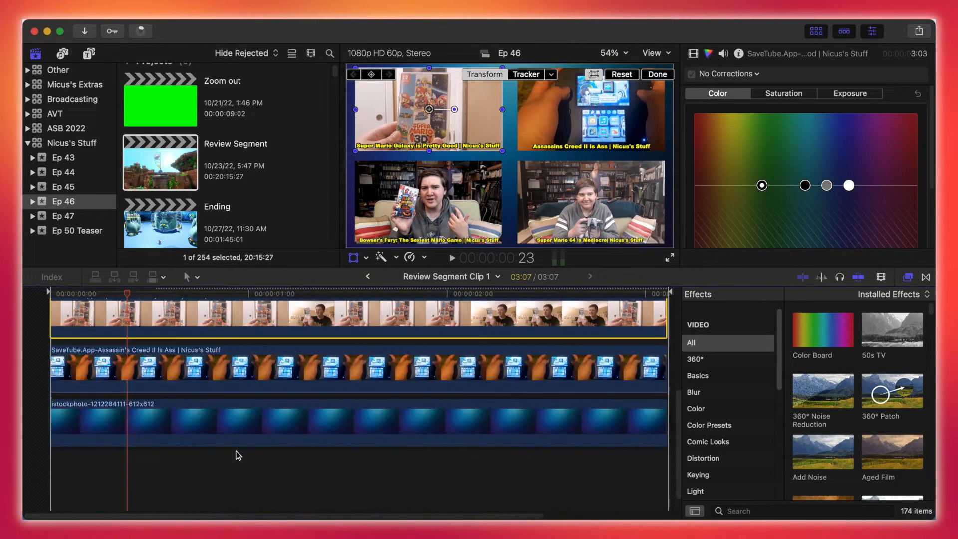
{"action": "scroll", "coordinate": [142, 332], "scroll_direction": "up", "scroll_amount": 5}
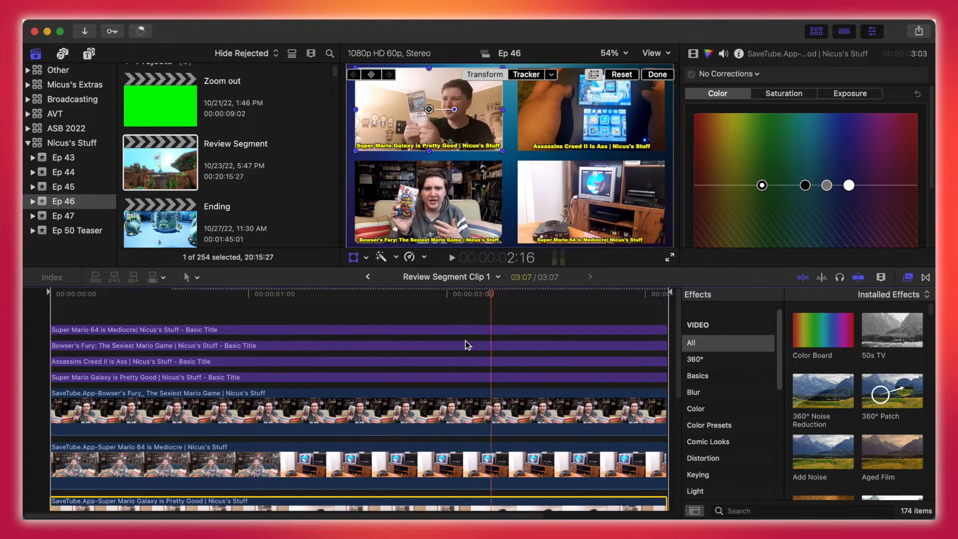
Select the Super Mario 64 is Mediocre clip and show its video properties, including Transform position and scale
{"action": "scroll", "coordinate": [242, 361], "scroll_direction": "down", "scroll_amount": 10}
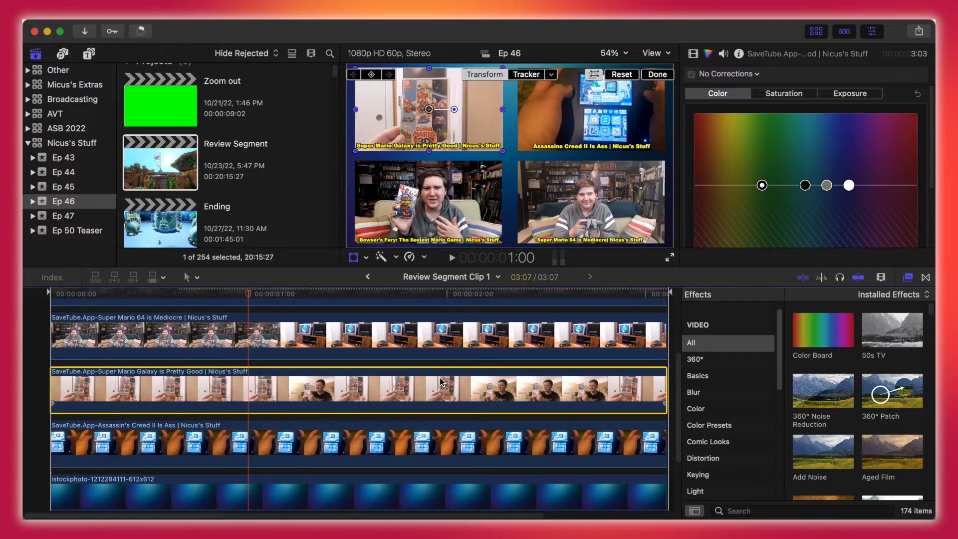
{"action": "left_click", "coordinate": [450, 342]}
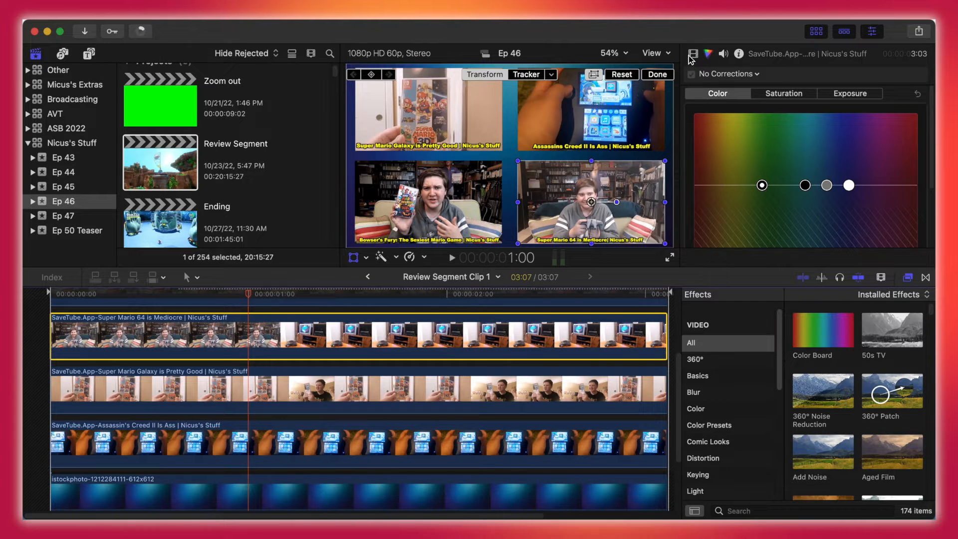
{"action": "left_click", "coordinate": [689, 56]}
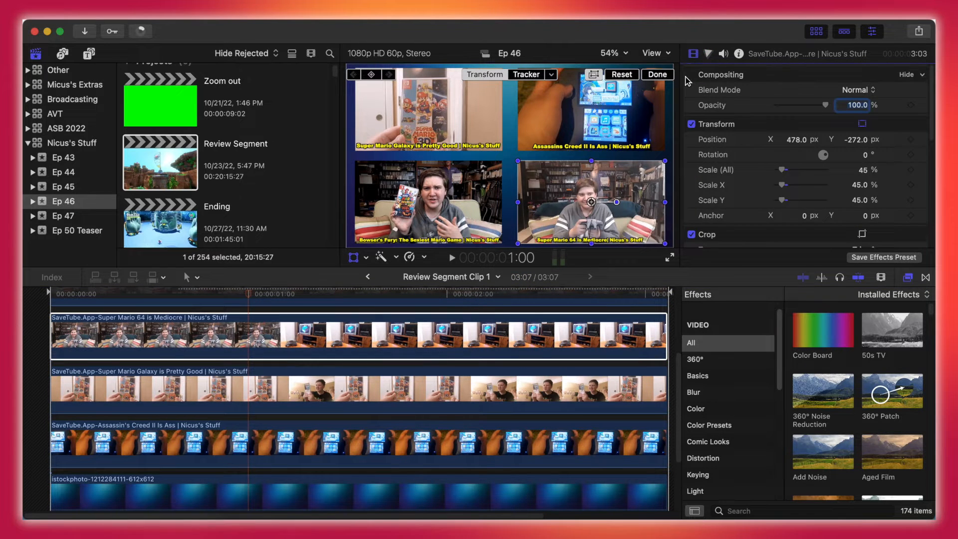
Inspect the transform values of the Super Mario Galaxy, Assassin's Creed II and blue stock background clips one after another
{"action": "left_click", "coordinate": [547, 395]}
{"action": "left_click", "coordinate": [533, 451]}
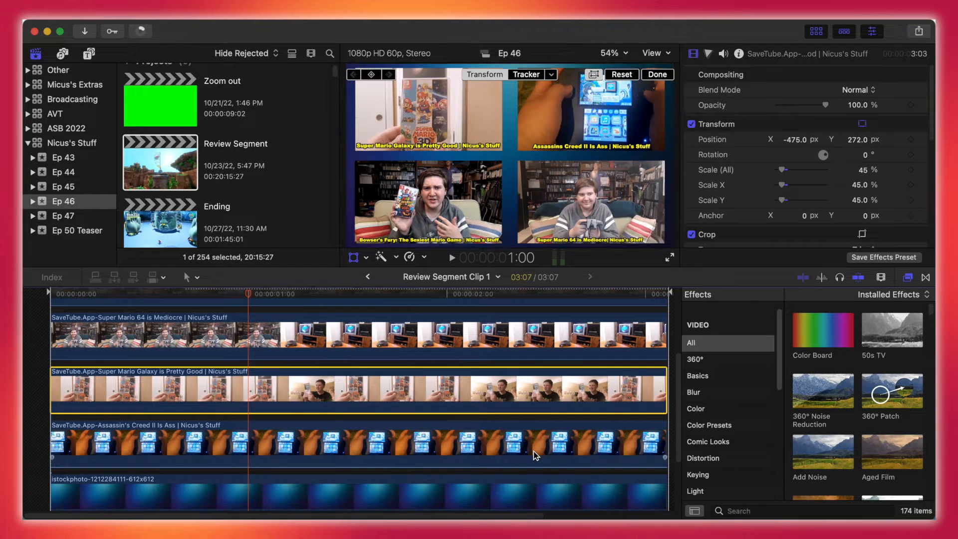
{"action": "scroll", "coordinate": [534, 451], "scroll_direction": "down", "scroll_amount": 2}
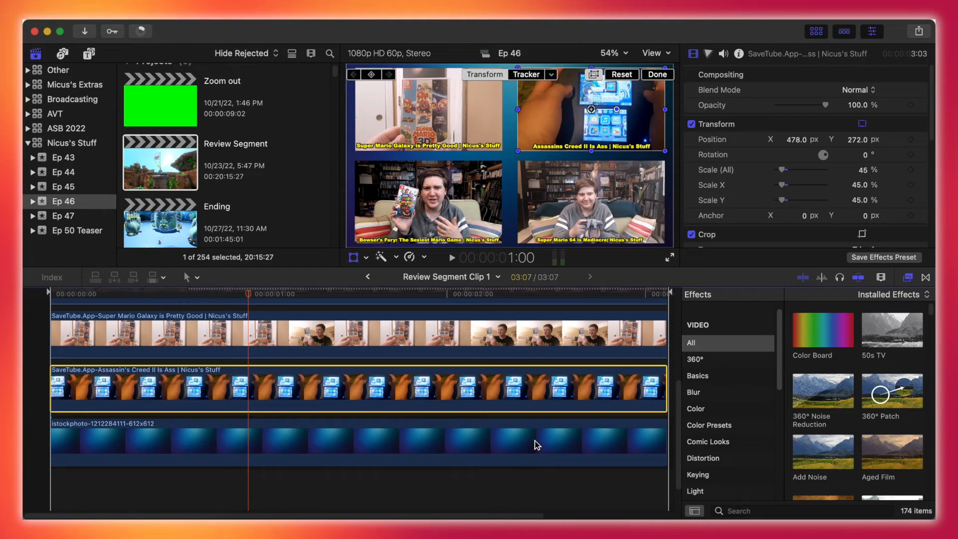
{"action": "left_click", "coordinate": [535, 443]}
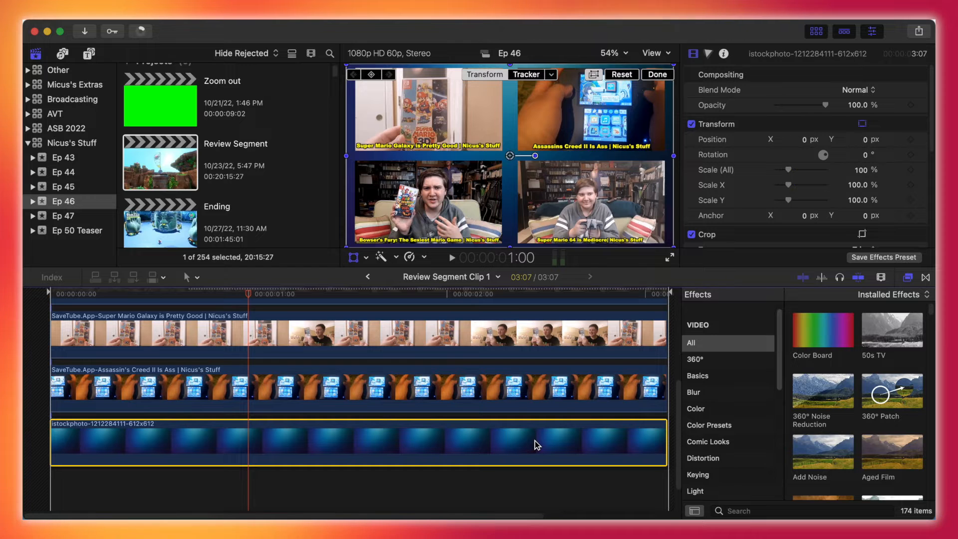
{"action": "scroll", "coordinate": [502, 305], "scroll_direction": "up", "scroll_amount": 5}
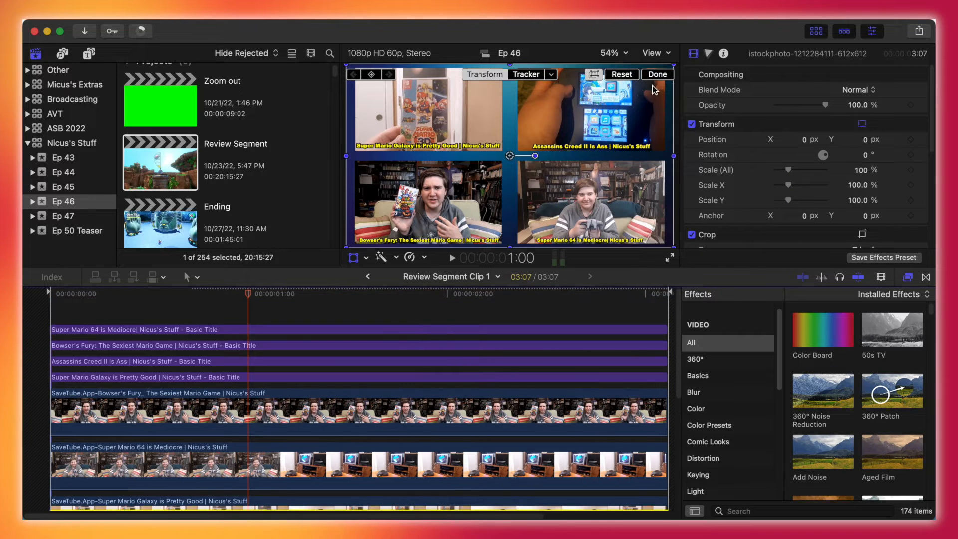
Close the transform overlay and return from Review Segment Clip 1 to the Review Segment project
{"action": "left_click", "coordinate": [657, 75]}
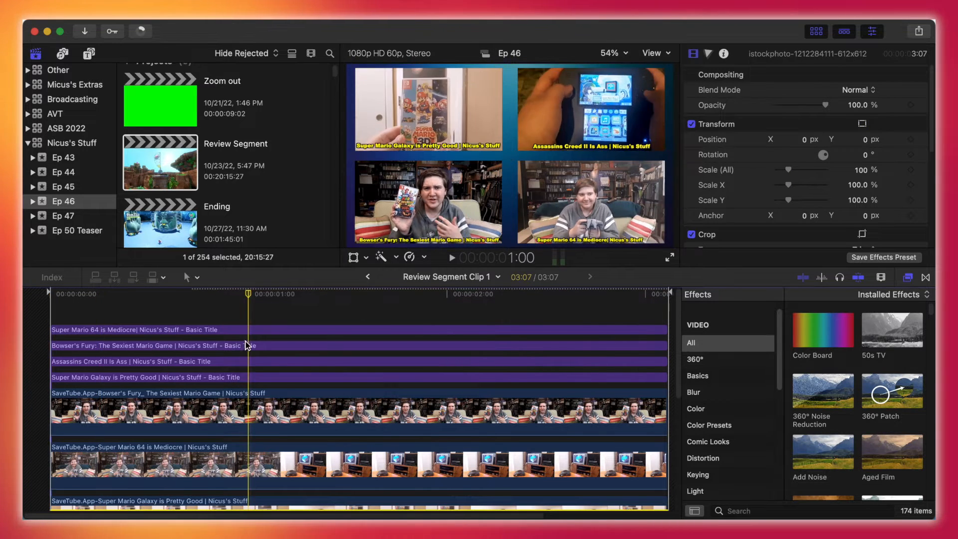
{"action": "left_click", "coordinate": [368, 276]}
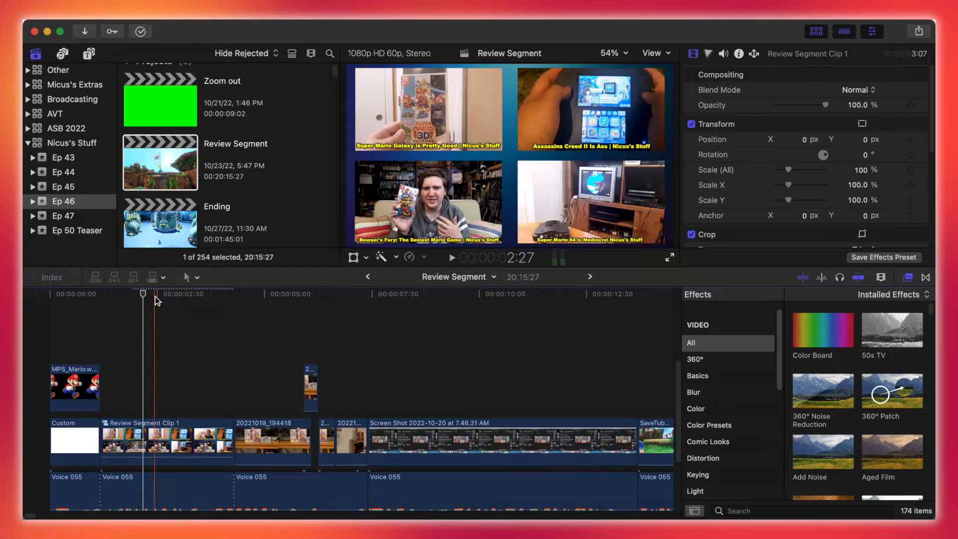
Select clip 20221019_194418 with the Voice 055 audio beneath it, and skim the end of Review Segment Clip 1 and its audio tracks
{"action": "left_click_drag", "start_coordinate": [245, 394], "coordinate": [272, 483]}
{"action": "right_click", "coordinate": [273, 483]}
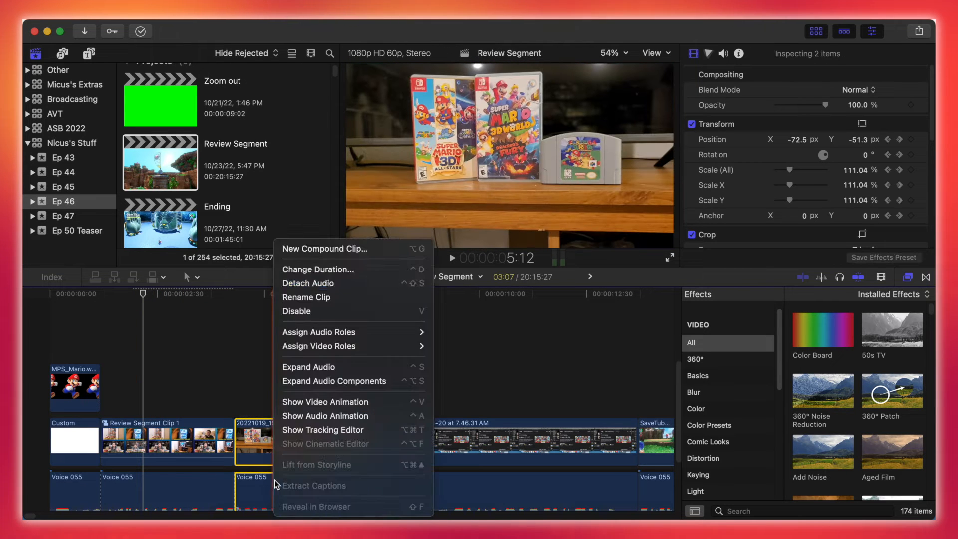
{"action": "left_click", "coordinate": [168, 292]}
{"action": "left_click_drag", "start_coordinate": [168, 294], "coordinate": [199, 294]}
{"action": "scroll", "coordinate": [200, 313], "scroll_direction": "down", "scroll_amount": 5}
{"action": "scroll", "coordinate": [202, 305], "scroll_direction": "up", "scroll_amount": 3}
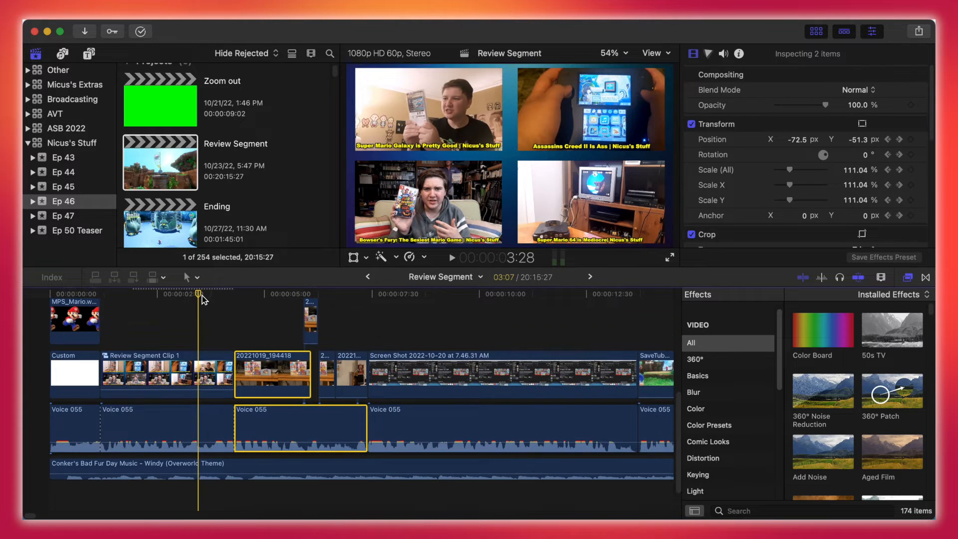
Skim the game-case shelf footage, turn off timeline snapping, and show the transform controls of clip 20221019_194418
{"action": "left_click_drag", "start_coordinate": [238, 303], "coordinate": [304, 303]}
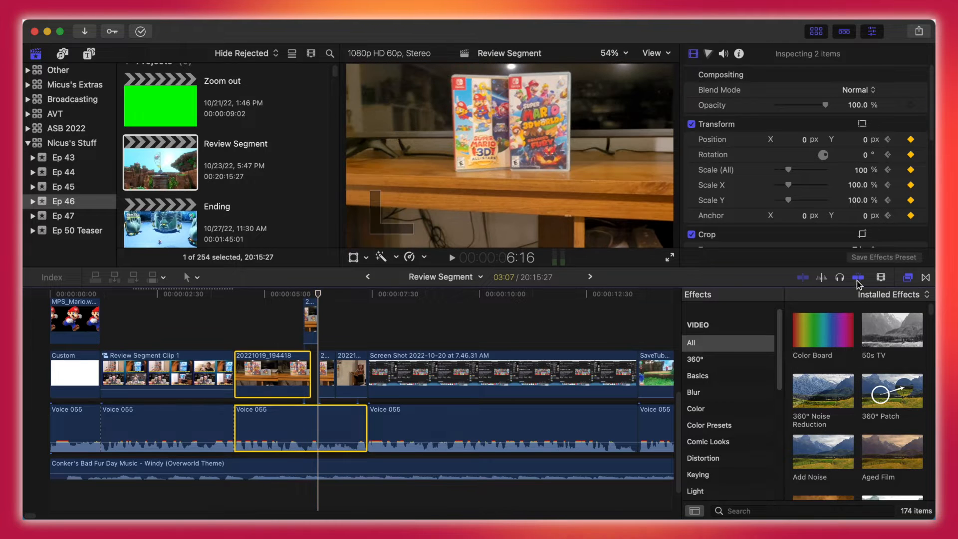
{"action": "left_click_drag", "start_coordinate": [317, 304], "coordinate": [235, 322]}
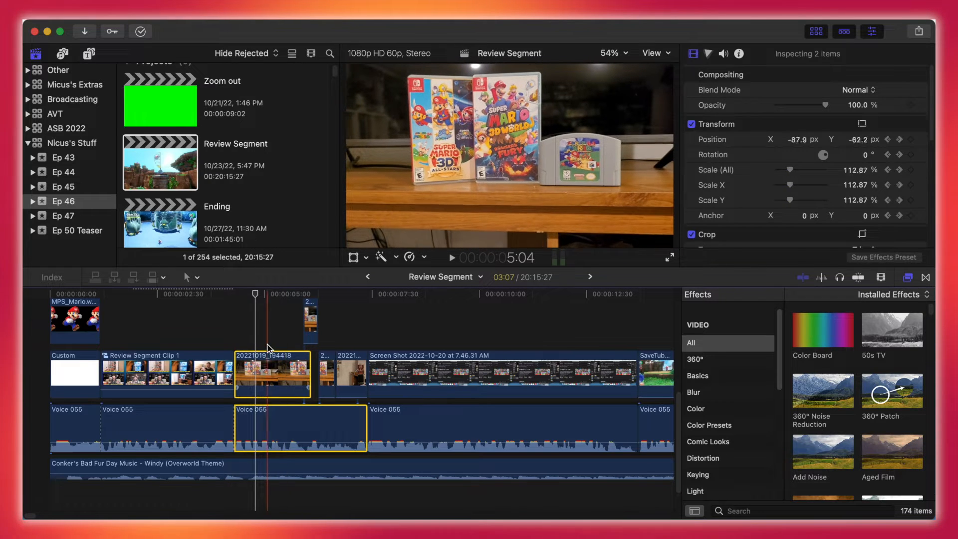
{"action": "left_click", "coordinate": [266, 372]}
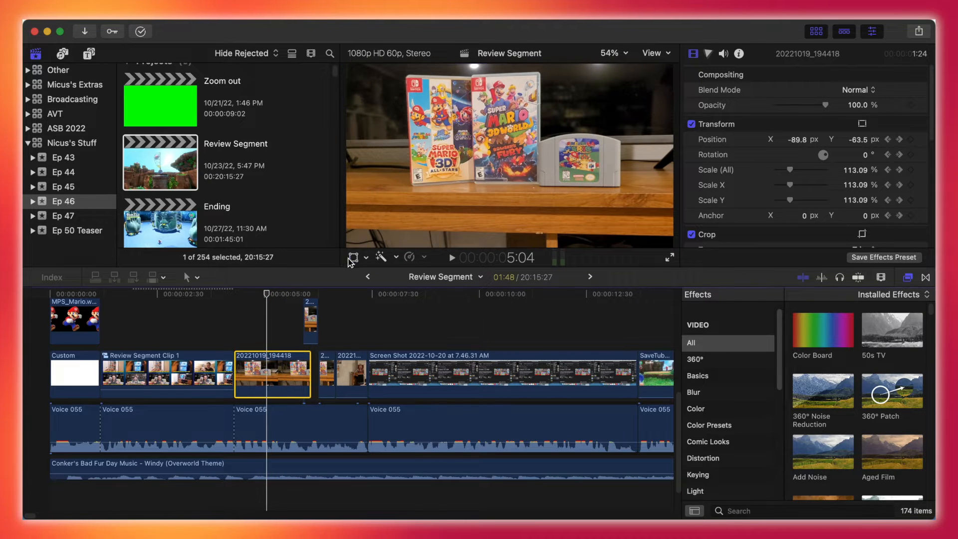
{"action": "left_click", "coordinate": [353, 258]}
Scrub from the shelf clip through the short overlay of the hand removing the cartridge to the thrown-cartridge shot
{"action": "left_click_drag", "start_coordinate": [268, 298], "coordinate": [310, 306]}
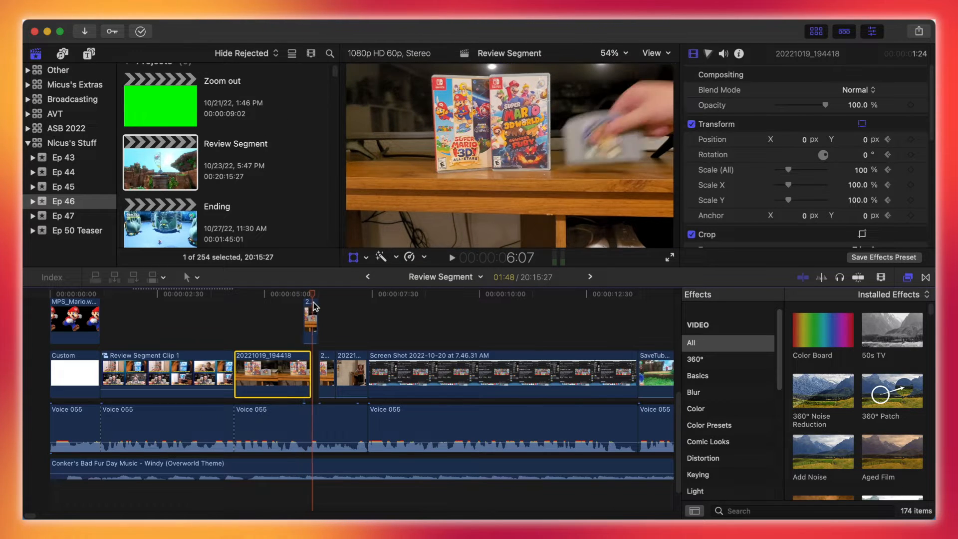
{"action": "mouse_move", "coordinate": [313, 303]}
{"action": "left_mouse_down"}
{"action": "mouse_move", "coordinate": [348, 297]}
{"action": "mouse_move", "coordinate": [288, 319]}
{"action": "mouse_move", "coordinate": [258, 314]}
{"action": "mouse_move", "coordinate": [319, 305]}
{"action": "mouse_move", "coordinate": [316, 312]}
{"action": "left_mouse_up"}
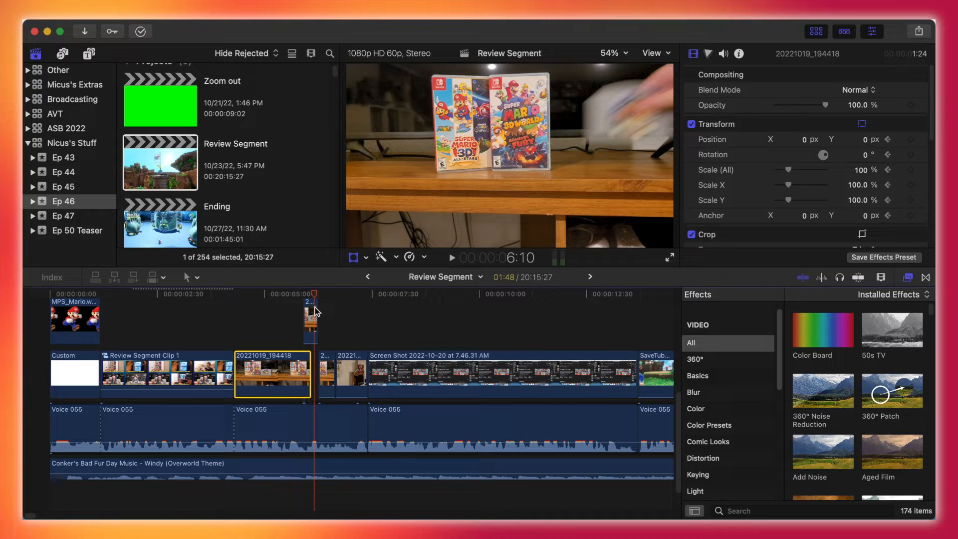
{"action": "left_click_drag", "start_coordinate": [319, 302], "coordinate": [349, 303]}
Find the original 20221019_194418 footage of the thrown cartridge in the Ep 46 event and play part of it
{"action": "key", "text": "shift+t"}
{"action": "scroll", "coordinate": [278, 202], "scroll_direction": "down", "scroll_amount": 5}
{"action": "scroll", "coordinate": [328, 90], "scroll_direction": "down", "scroll_amount": 15}
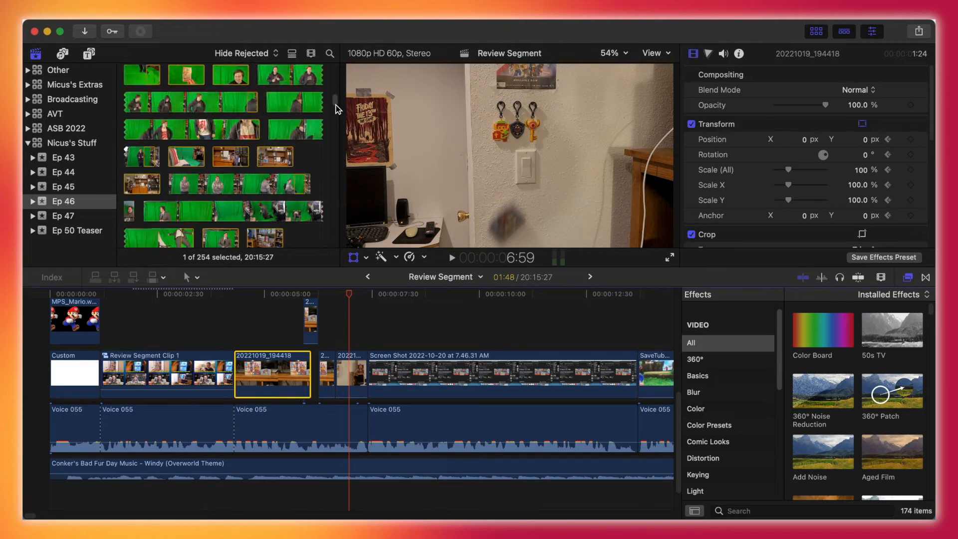
{"action": "left_click_drag", "start_coordinate": [335, 149], "coordinate": [333, 200]}
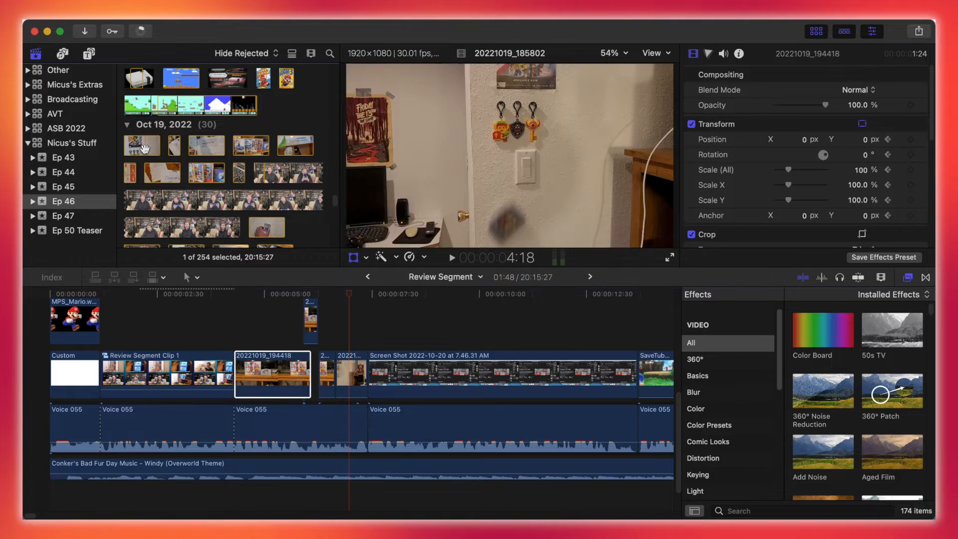
{"action": "scroll", "coordinate": [219, 158], "scroll_direction": "down", "scroll_amount": 5}
{"action": "scroll", "coordinate": [220, 158], "scroll_direction": "up", "scroll_amount": 3}
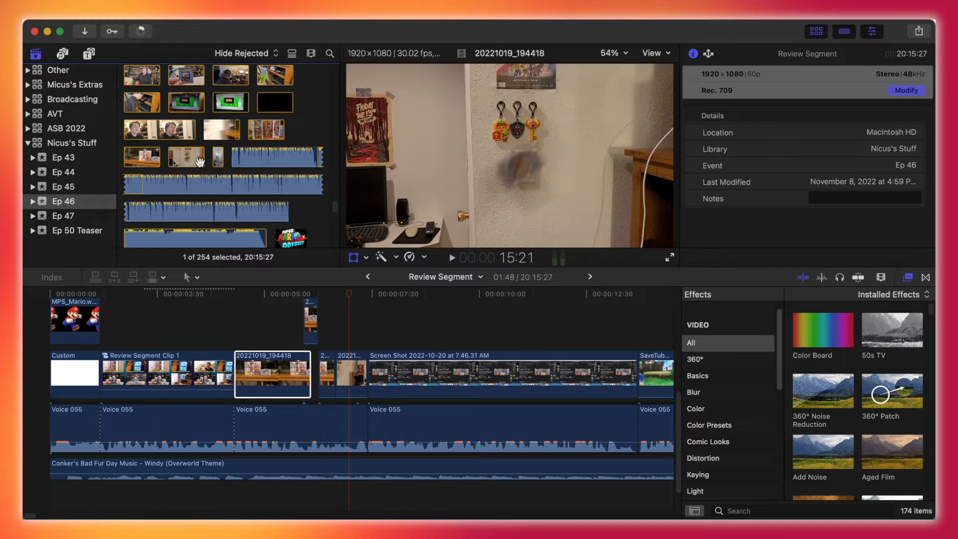
{"action": "key", "text": "space"}
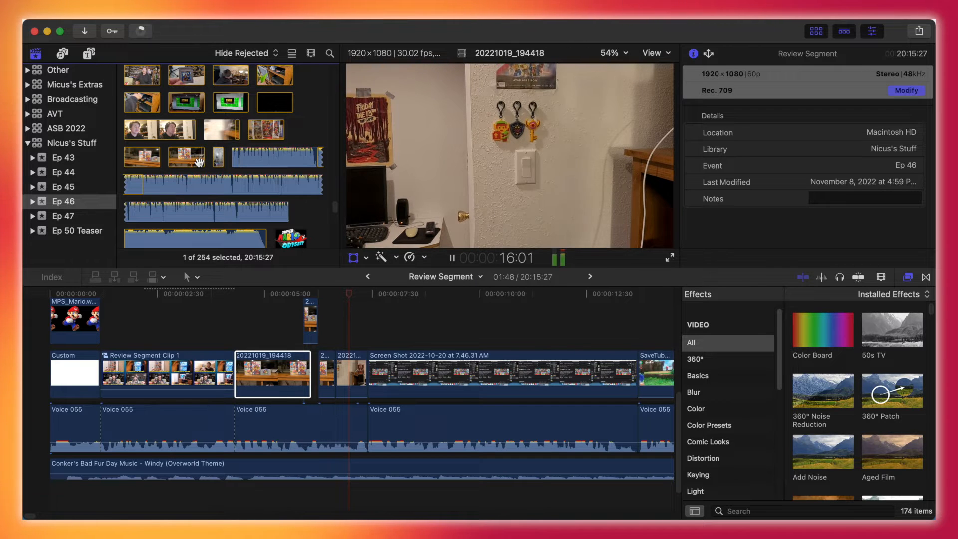
{"action": "key", "text": "space"}
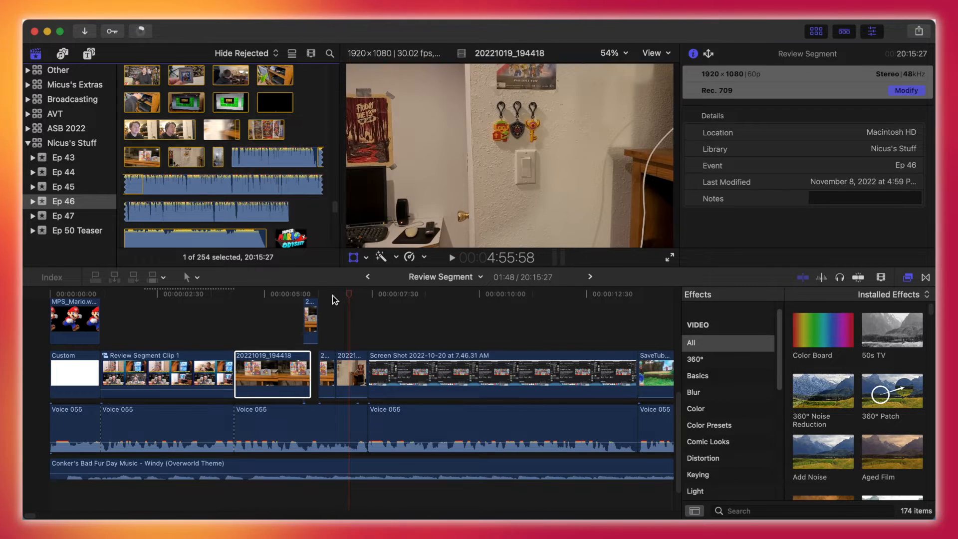
Select the Super Mario Odyssey release date screenshot clip in the timeline and review its keyframed zoom
{"action": "left_click", "coordinate": [349, 299]}
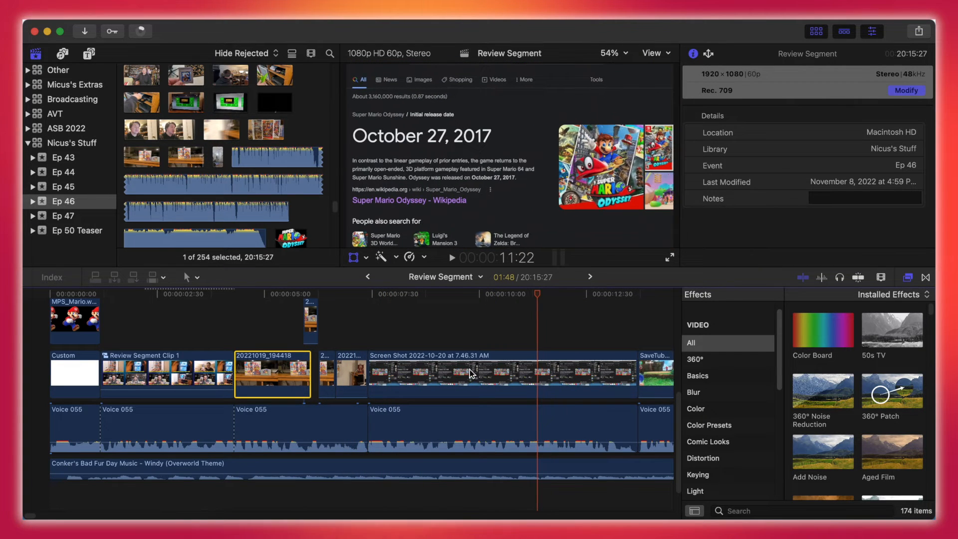
{"action": "left_click", "coordinate": [537, 374]}
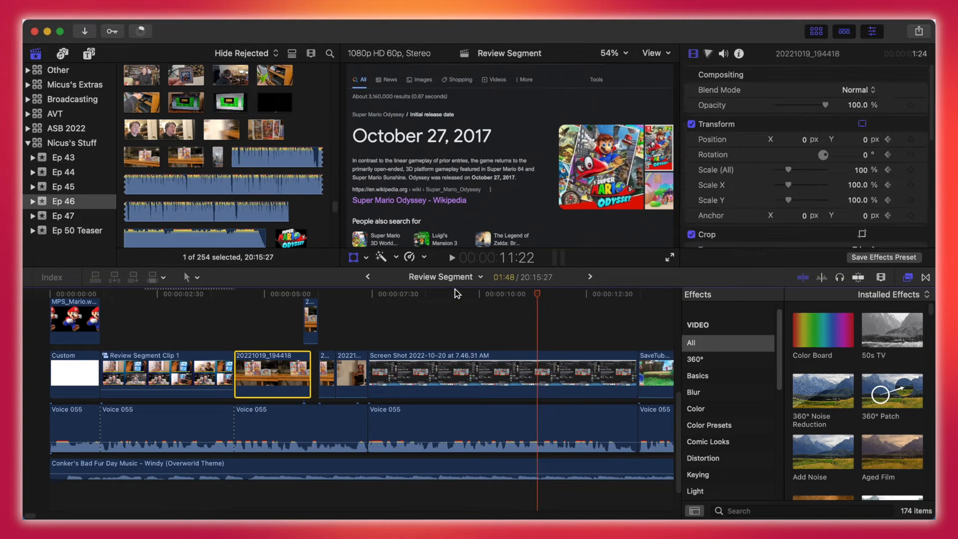
{"action": "left_click", "coordinate": [489, 295]}
{"action": "scroll", "coordinate": [35, 517], "scroll_direction": "right", "scroll_amount": 10}
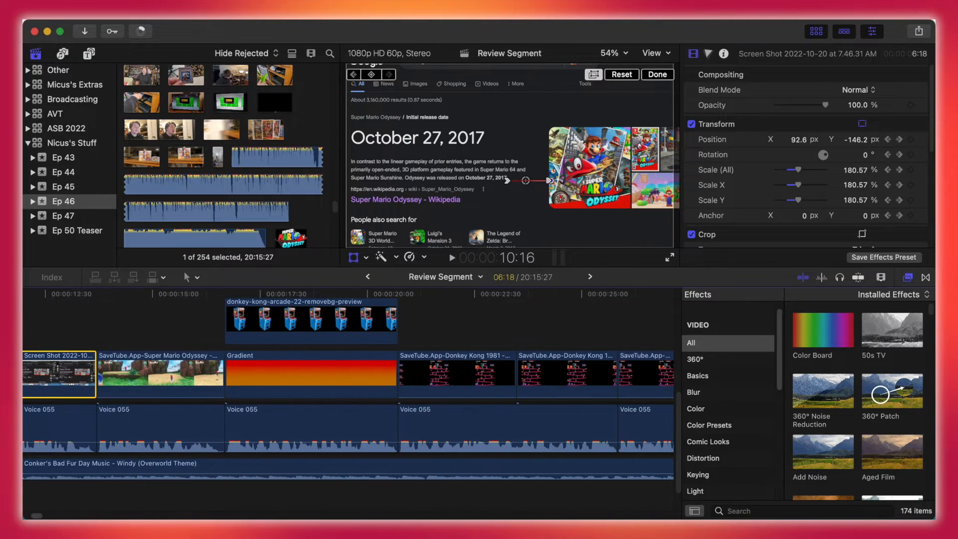
Select the donkey-kong-arcade image above the gradient and scrub from it into the Donkey Kong gameplay
{"action": "left_click", "coordinate": [223, 293]}
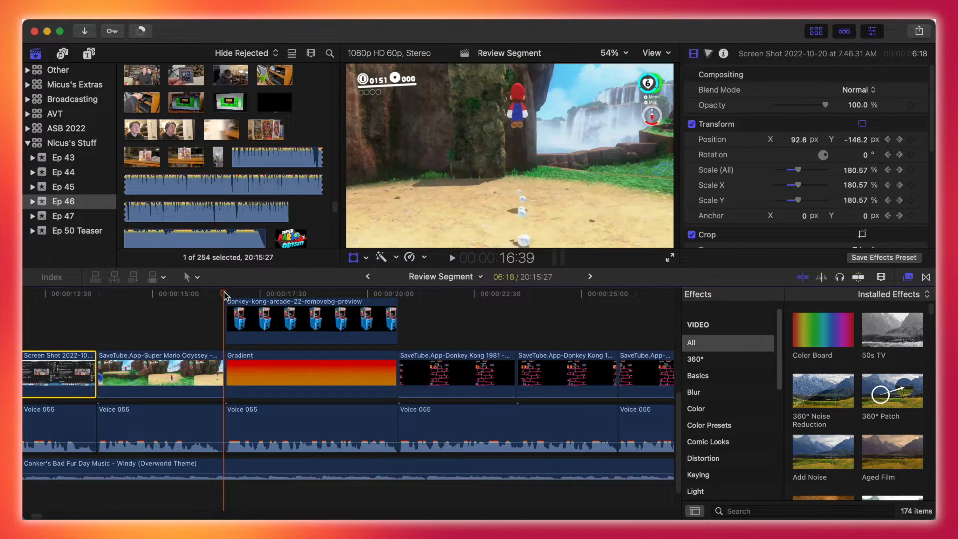
{"action": "left_click", "coordinate": [279, 317]}
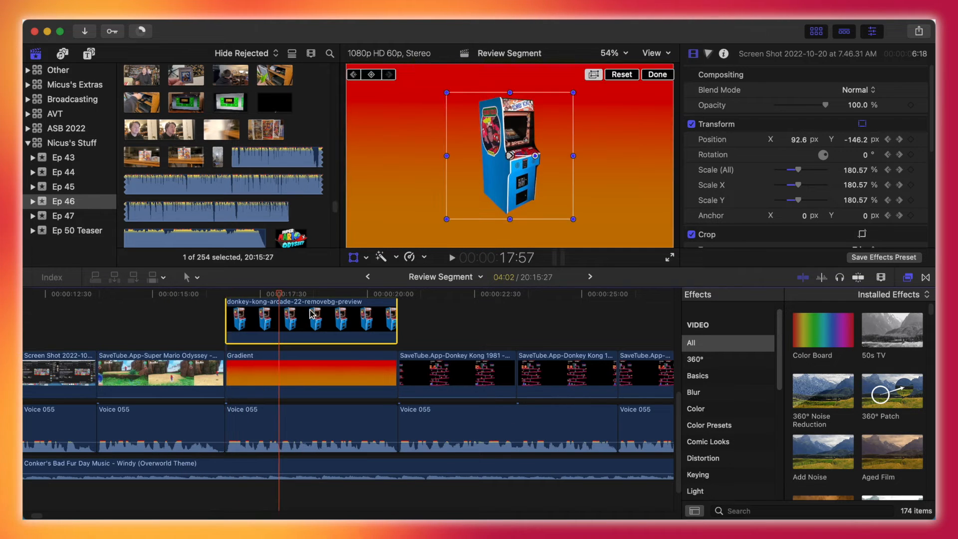
{"action": "left_click_drag", "start_coordinate": [274, 294], "coordinate": [557, 332]}
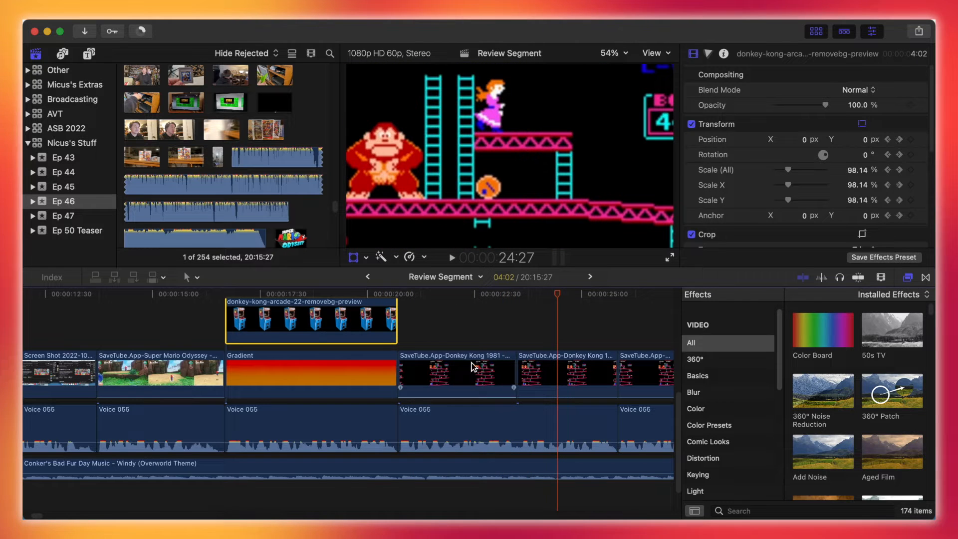
Select the first two Donkey Kong 1981 gameplay clips in turn and review their zoomed-in transforms
{"action": "left_click", "coordinate": [482, 294]}
{"action": "left_click", "coordinate": [478, 380]}
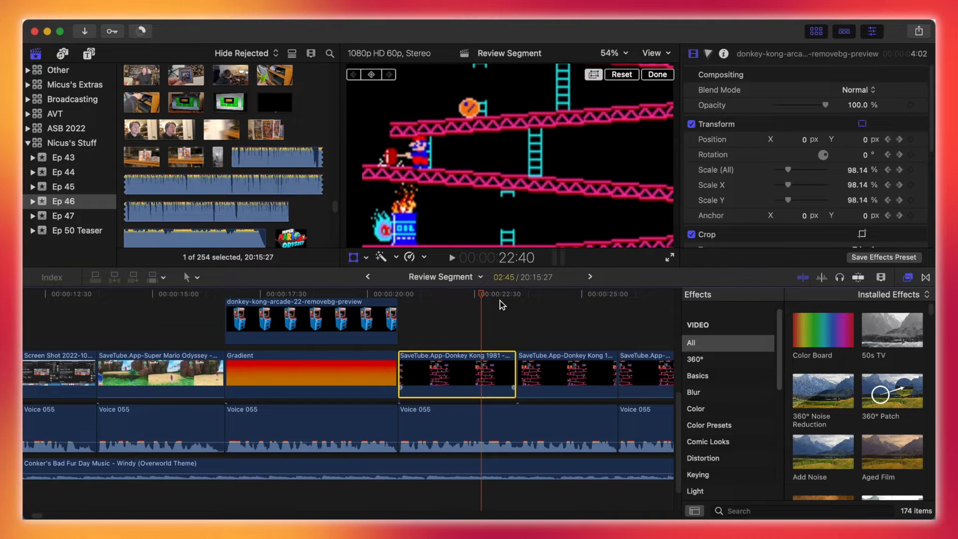
{"action": "left_click_drag", "start_coordinate": [482, 297], "coordinate": [579, 309]}
{"action": "left_click", "coordinate": [561, 361]}
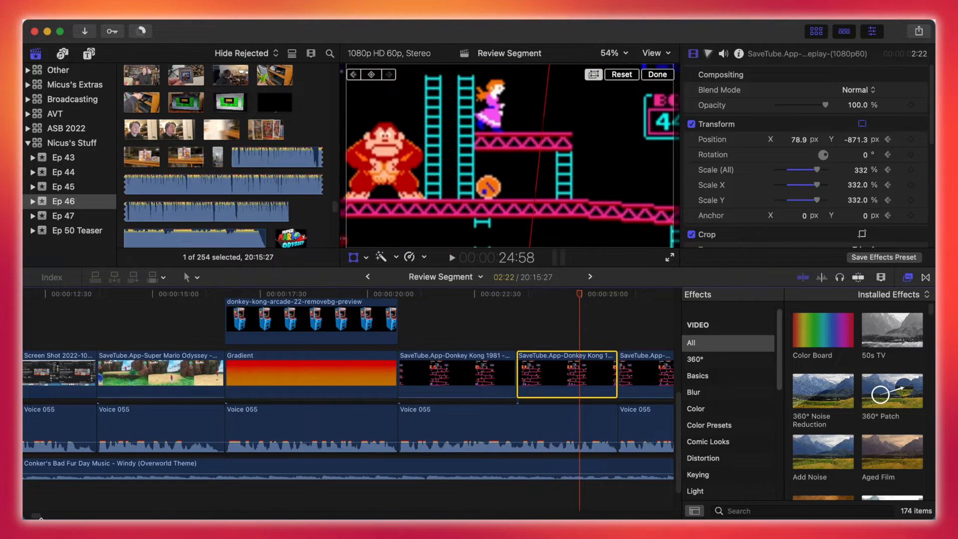
Go to the censored Donkey Kong shot on the white background and examine its stacked layers, including the pixel-censored overlay
{"action": "left_click_drag", "start_coordinate": [38, 516], "coordinate": [44, 516]}
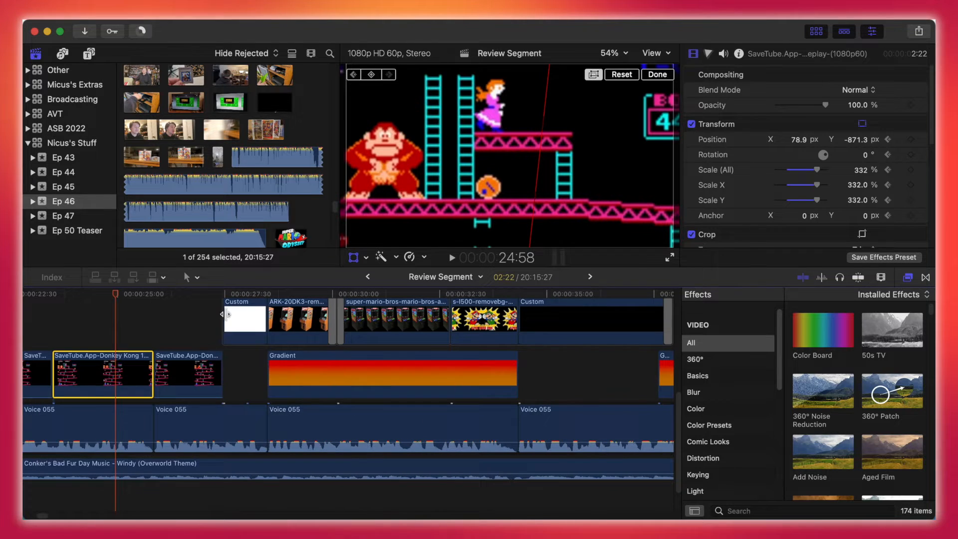
{"action": "left_click_drag", "start_coordinate": [229, 295], "coordinate": [253, 298]}
{"action": "scroll", "coordinate": [235, 318], "scroll_direction": "up", "scroll_amount": 5}
{"action": "left_click", "coordinate": [256, 404]}
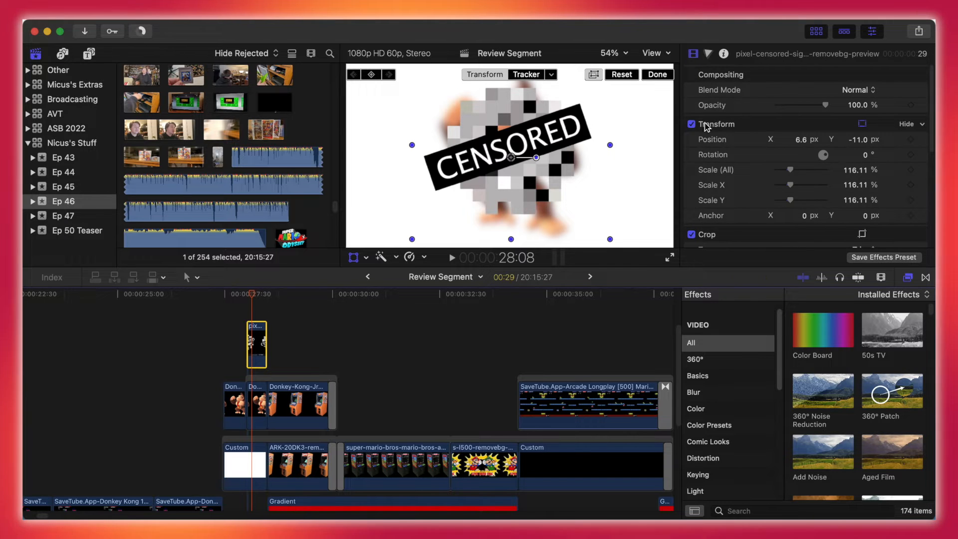
{"action": "left_click_drag", "start_coordinate": [252, 297], "coordinate": [254, 314]}
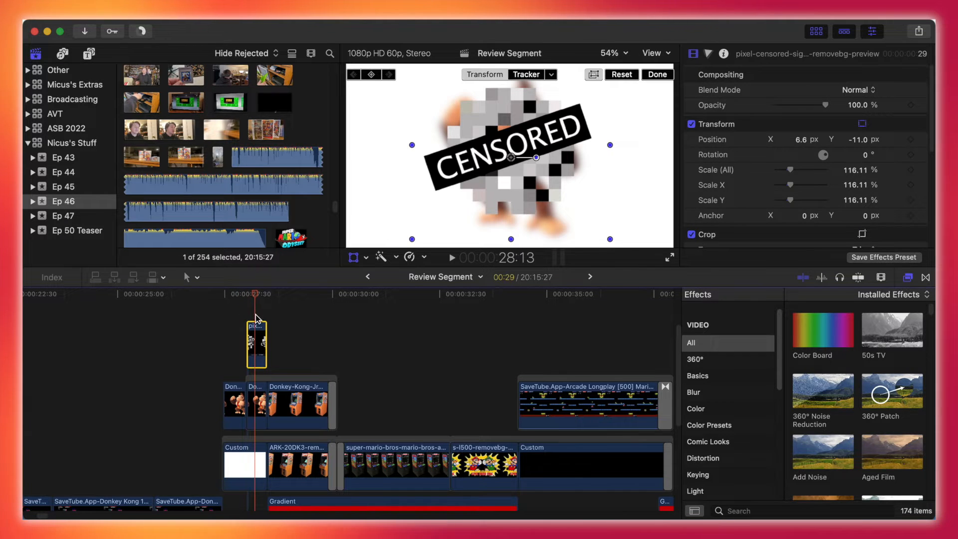
Toggle the Gaussian effect on the DonkeyKongSMP.webp clip and examine its blur settings
{"action": "scroll", "coordinate": [765, 104], "scroll_direction": "down", "scroll_amount": 6}
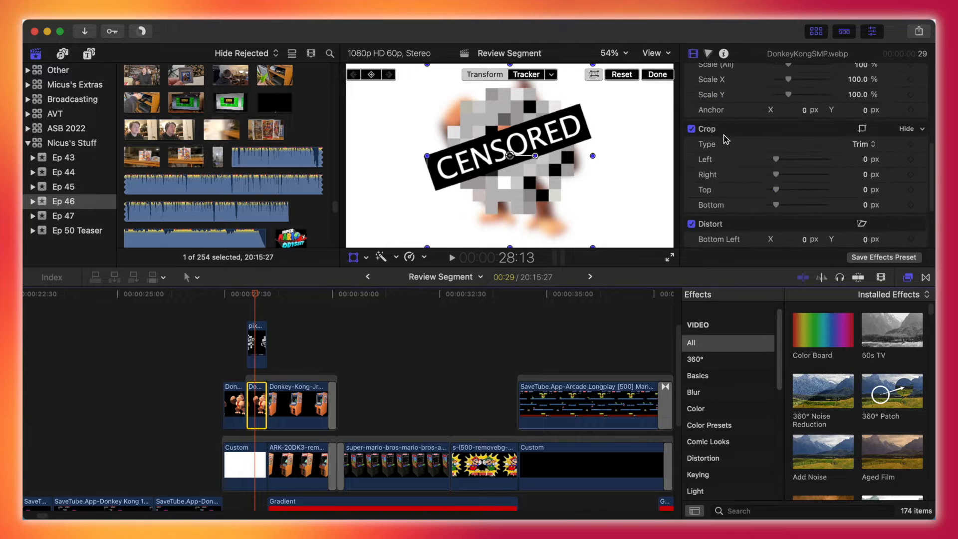
{"action": "scroll", "coordinate": [720, 148], "scroll_direction": "up", "scroll_amount": 8}
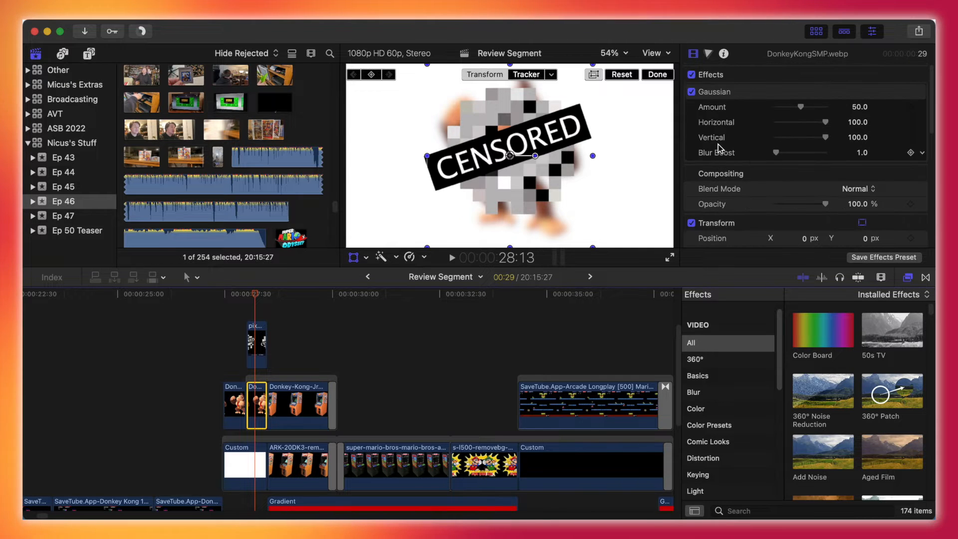
{"action": "left_click", "coordinate": [691, 92]}
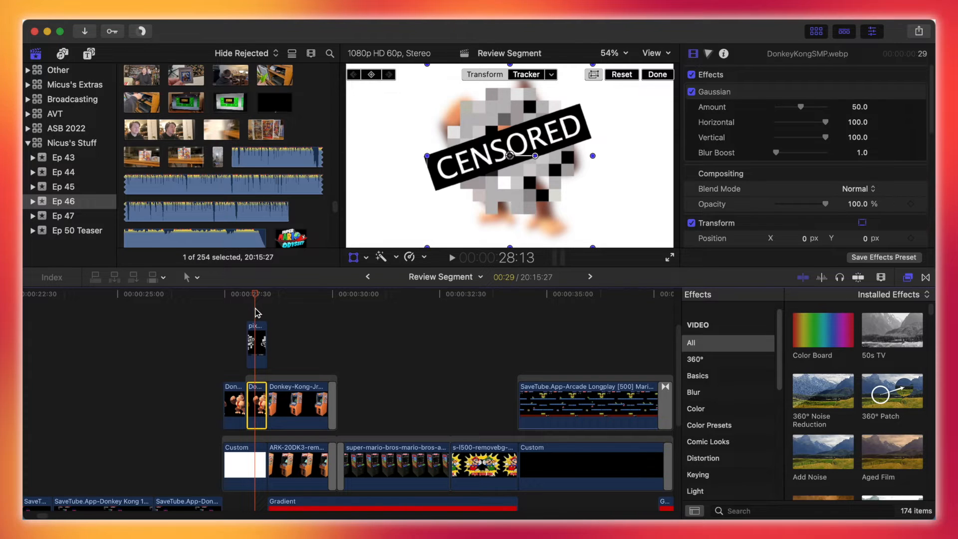
Scrub through the arcade cabinet images and Mario Bros. artwork to the arcade longplay clip, checking the layers in each part
{"action": "left_click_drag", "start_coordinate": [255, 307], "coordinate": [314, 308]}
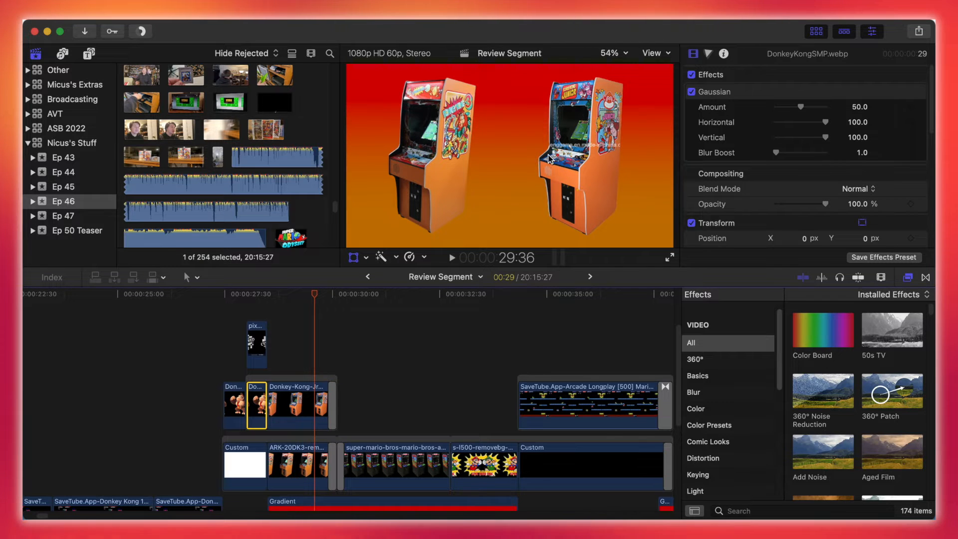
{"action": "left_click_drag", "start_coordinate": [315, 298], "coordinate": [454, 324]}
{"action": "scroll", "coordinate": [472, 327], "scroll_direction": "down", "scroll_amount": 5}
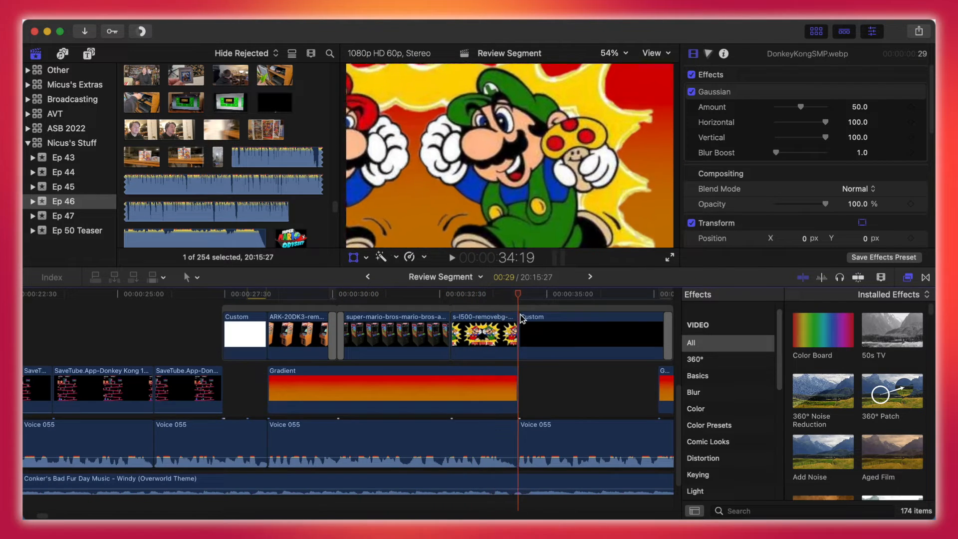
{"action": "scroll", "coordinate": [532, 332], "scroll_direction": "up", "scroll_amount": 5}
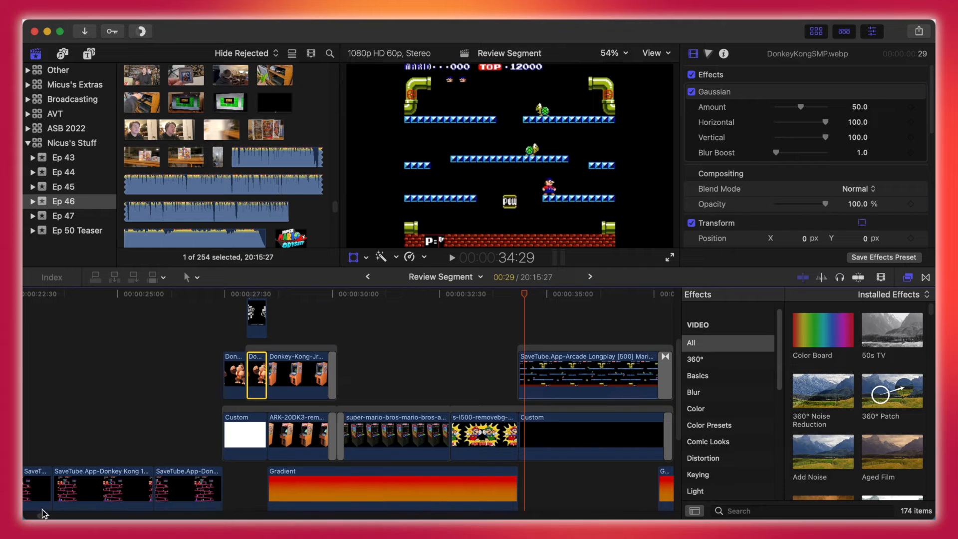
Review the section from the Super Mario Bros. box and NES console images into the Level 1-1 gameplay
{"action": "scroll", "coordinate": [156, 313], "scroll_direction": "right", "scroll_amount": 10}
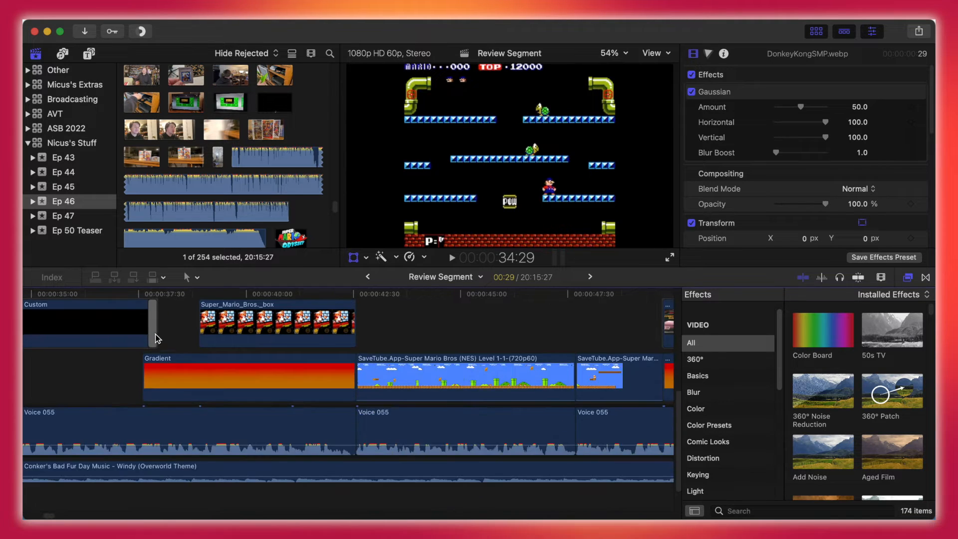
{"action": "scroll", "coordinate": [156, 313], "scroll_direction": "down", "scroll_amount": 3}
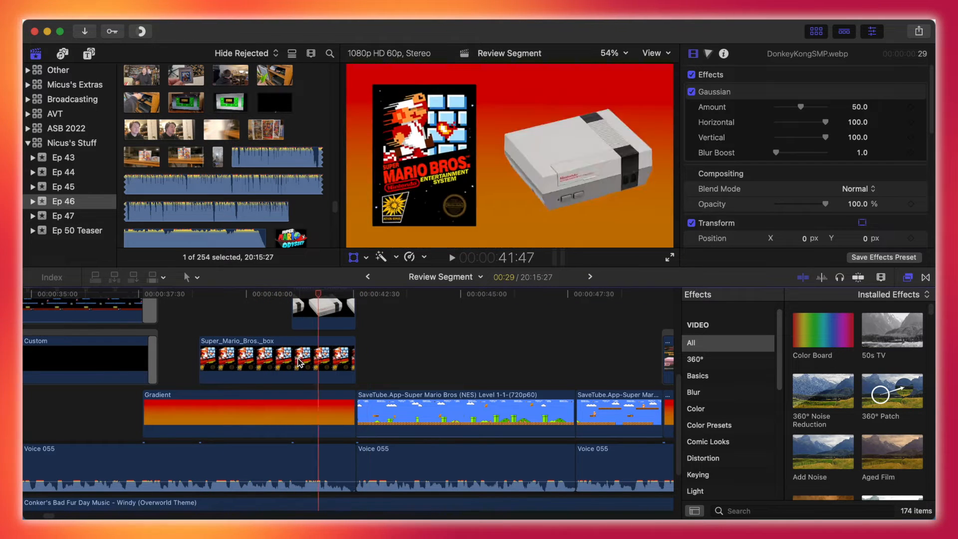
{"action": "key", "text": "space"}
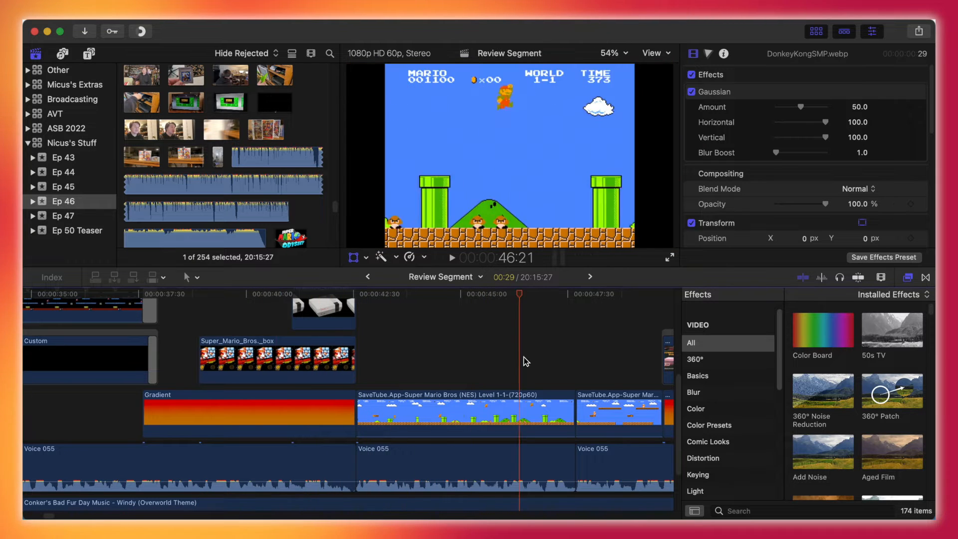
{"action": "scroll", "coordinate": [77, 297], "scroll_direction": "right", "scroll_amount": 10}
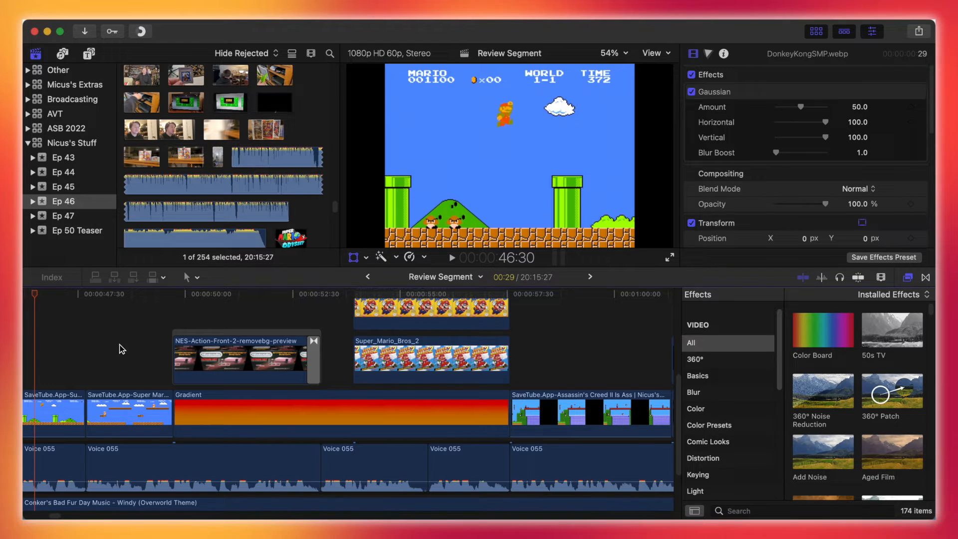
Select the Super Mario Bros. (NES) Level 1-1 clip and toggle its Transform off and on to compare the horizontal scaling
{"action": "left_click", "coordinate": [691, 223]}
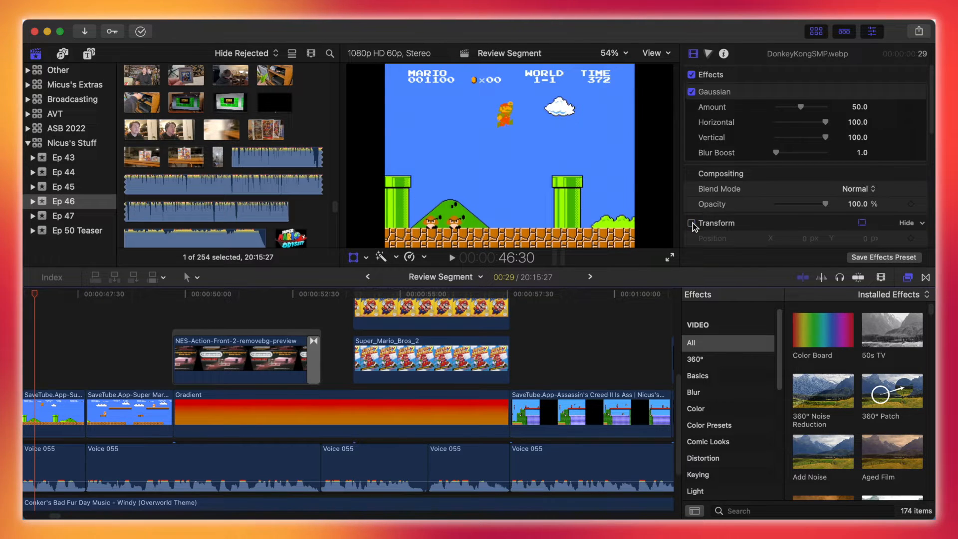
{"action": "left_click", "coordinate": [66, 413]}
{"action": "scroll", "coordinate": [697, 231], "scroll_direction": "down", "scroll_amount": 5}
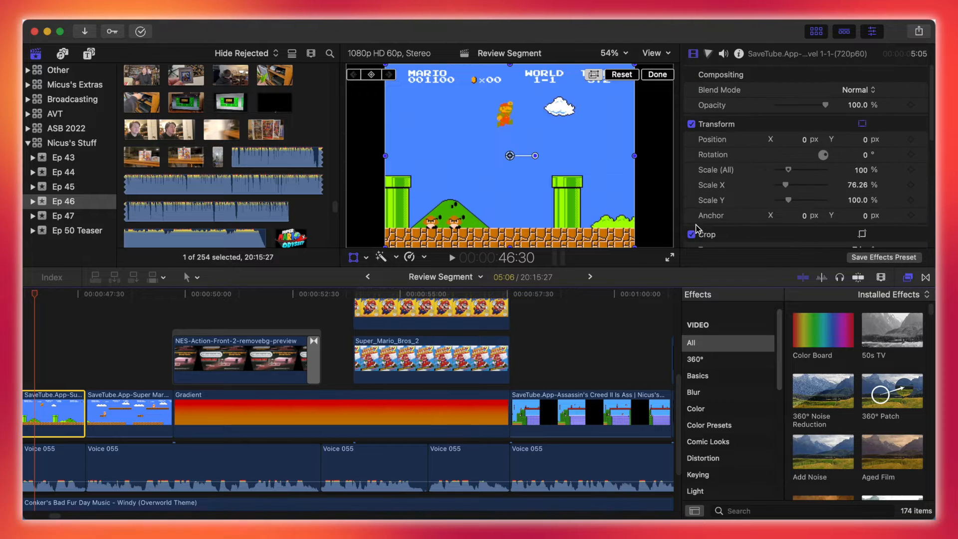
{"action": "scroll", "coordinate": [695, 200], "scroll_direction": "up", "scroll_amount": 2}
{"action": "left_click", "coordinate": [691, 117]}
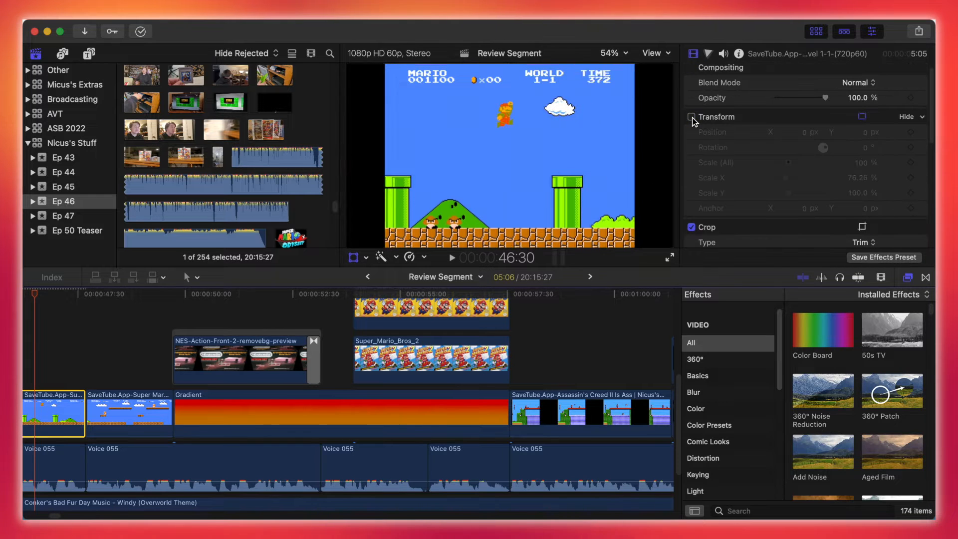
{"action": "left_click", "coordinate": [691, 117]}
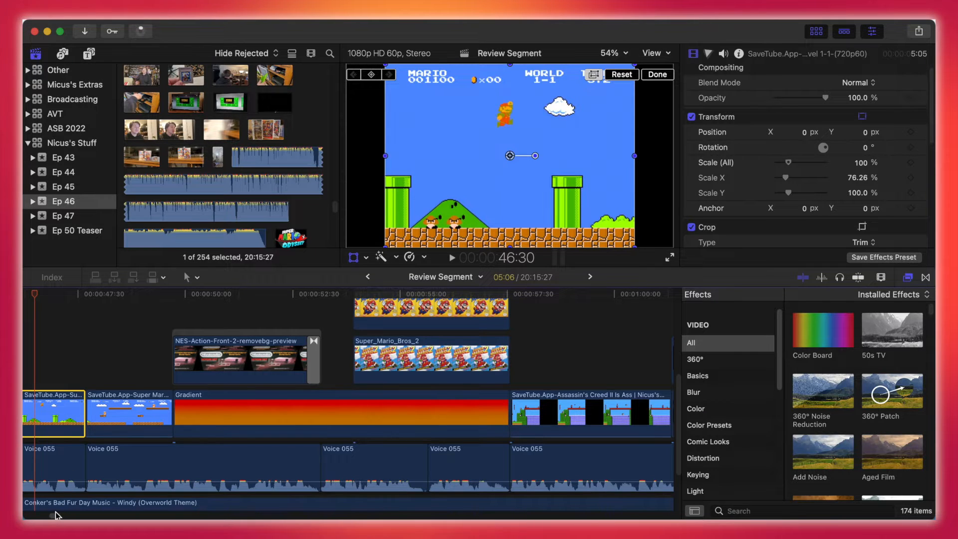
{"action": "scroll", "coordinate": [56, 515], "scroll_direction": "left", "scroll_amount": 5}
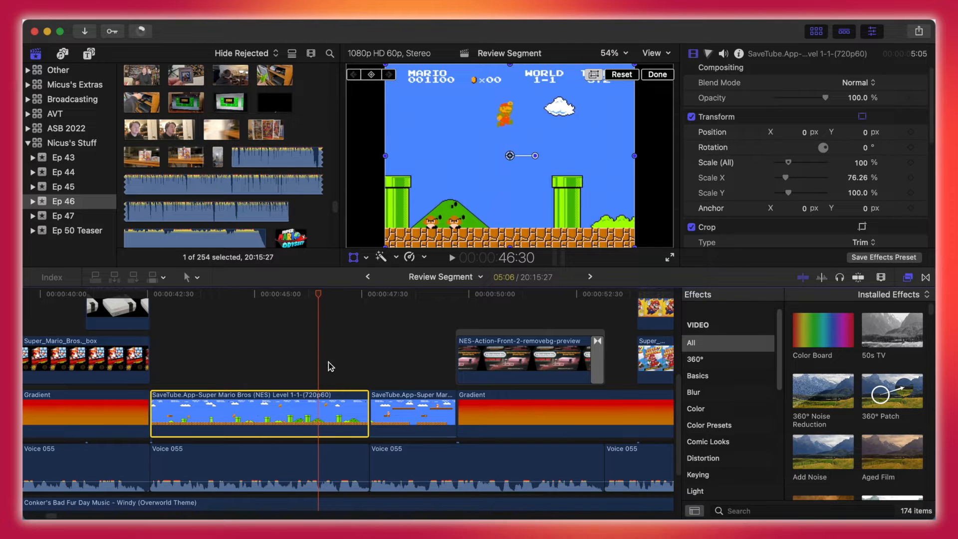
{"action": "left_click", "coordinate": [691, 117]}
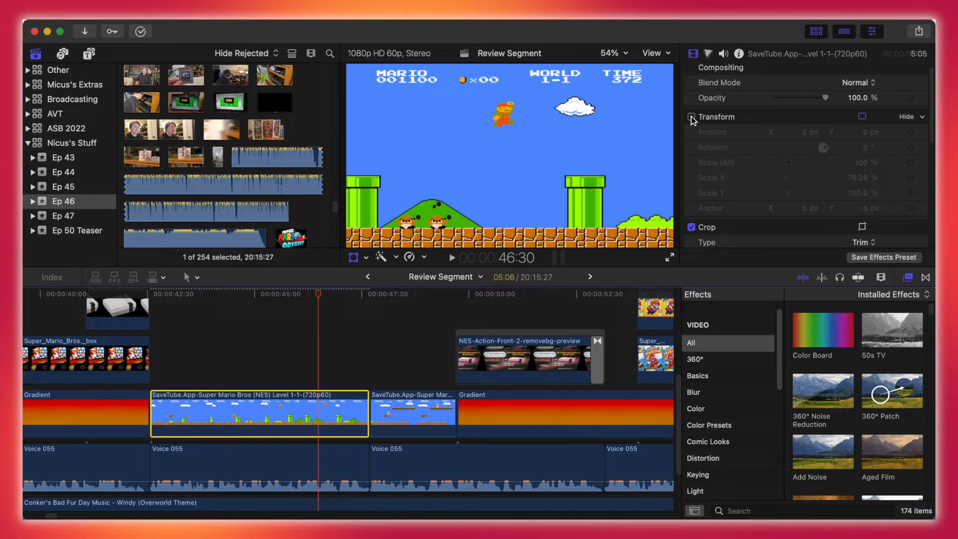
{"action": "left_click", "coordinate": [691, 116]}
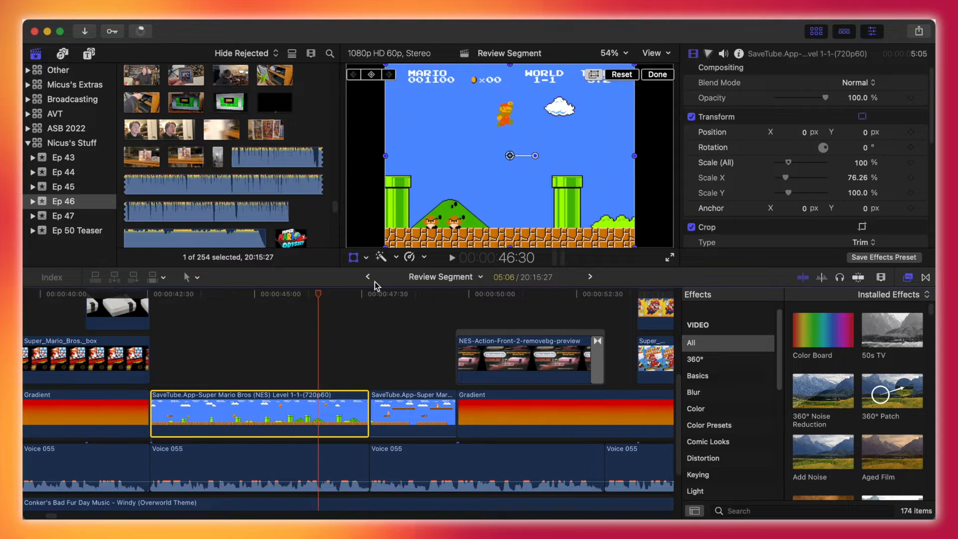
Scrub through the NES Action Set image and Super Mario Bros. 2 artwork and gameplay to the text-message screenshot
{"action": "left_click_drag", "start_coordinate": [329, 300], "coordinate": [587, 309]}
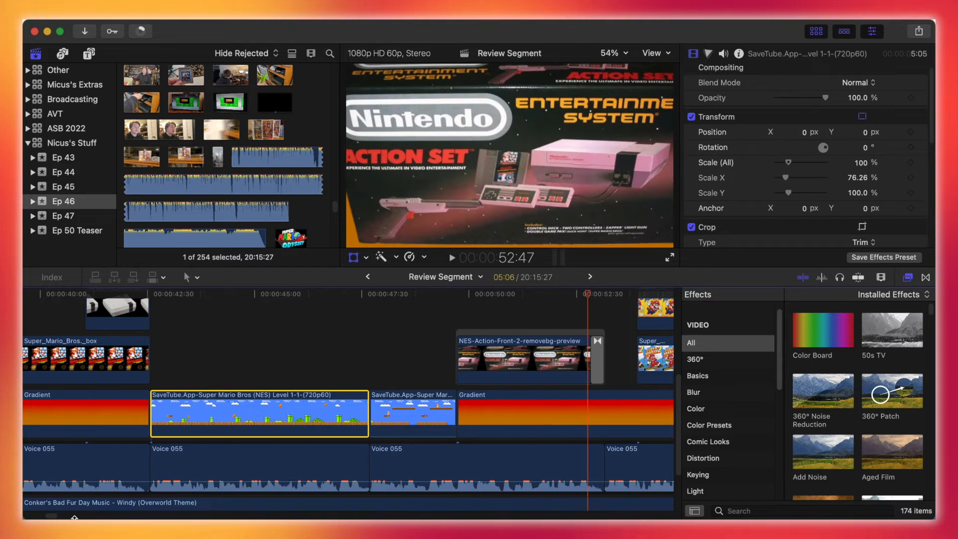
{"action": "scroll", "coordinate": [75, 517], "scroll_direction": "right", "scroll_amount": 10}
{"action": "left_click_drag", "start_coordinate": [284, 302], "coordinate": [440, 327]}
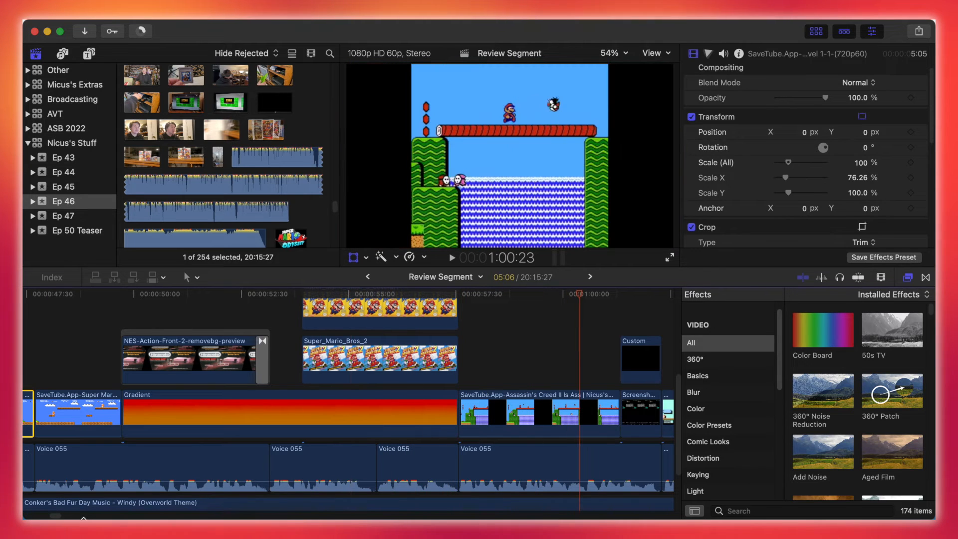
{"action": "scroll", "coordinate": [55, 517], "scroll_direction": "right", "scroll_amount": 12}
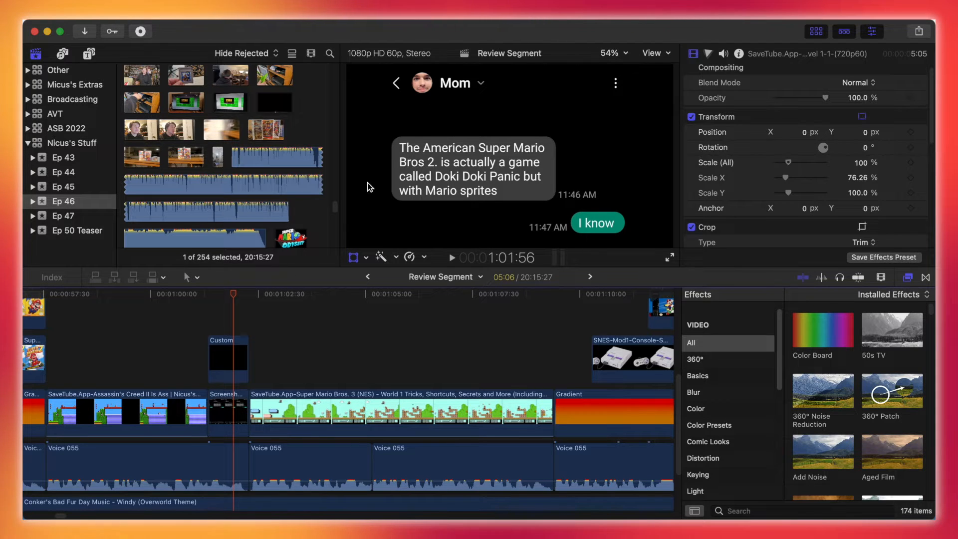
Select the black Custom clip above the text-message screenshot and toggle its visibility to examine what it covers
{"action": "mouse_move", "coordinate": [231, 296]}
{"action": "left_mouse_down"}
{"action": "mouse_move", "coordinate": [207, 310]}
{"action": "mouse_move", "coordinate": [224, 309]}
{"action": "left_mouse_up"}
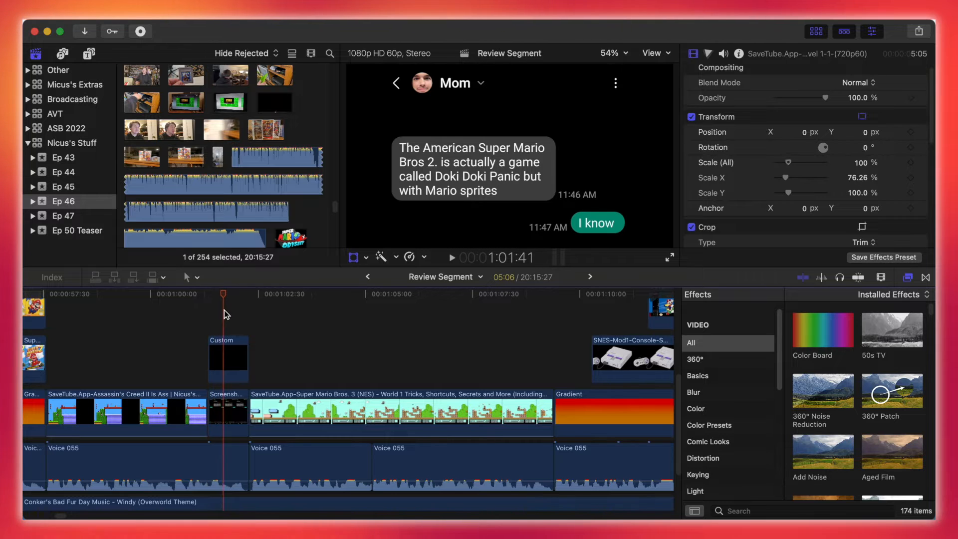
{"action": "left_click", "coordinate": [237, 351]}
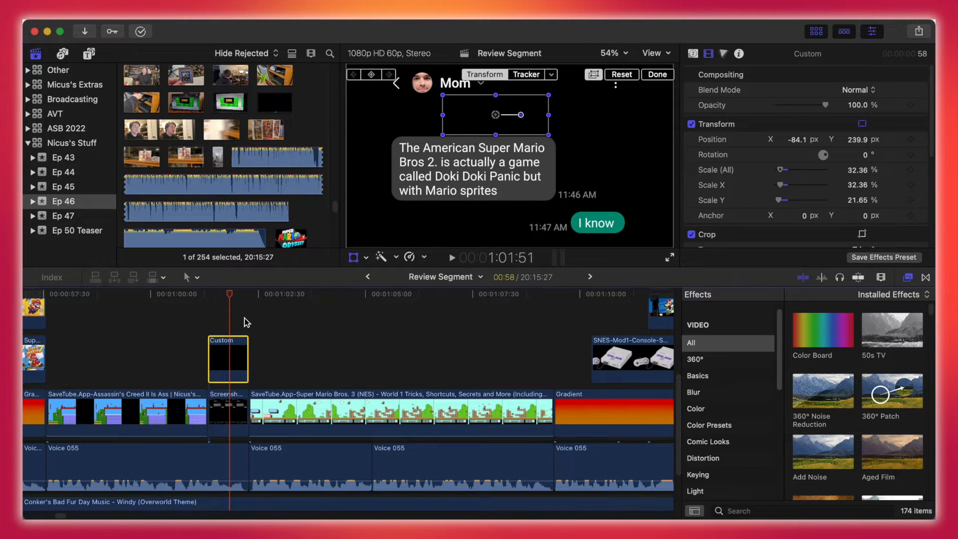
{"action": "key", "text": "v"}
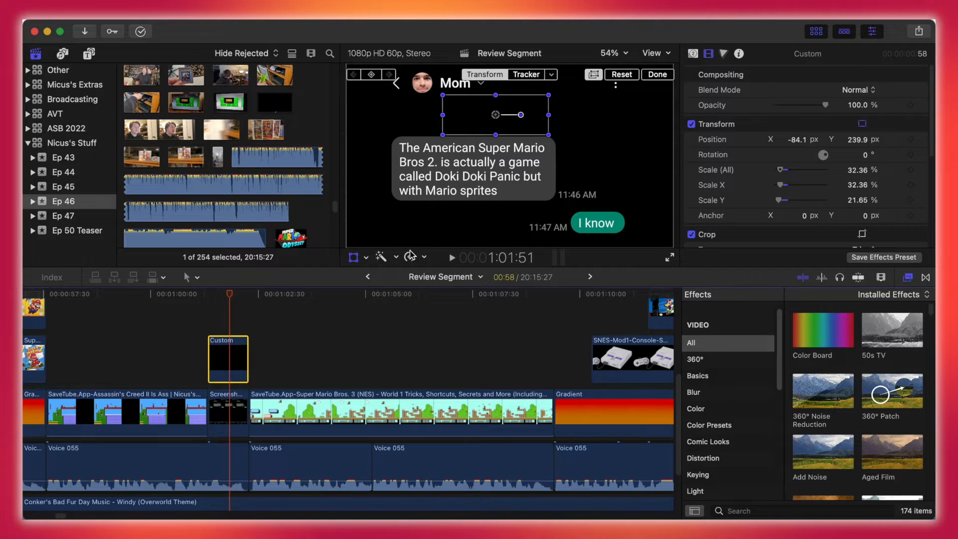
{"action": "key", "text": "v"}
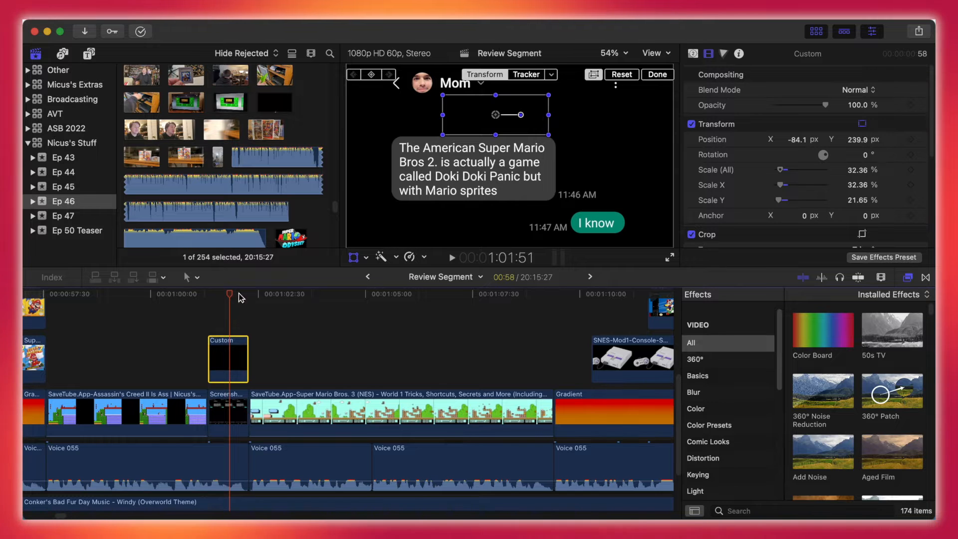
{"action": "left_click_drag", "start_coordinate": [227, 301], "coordinate": [214, 303]}
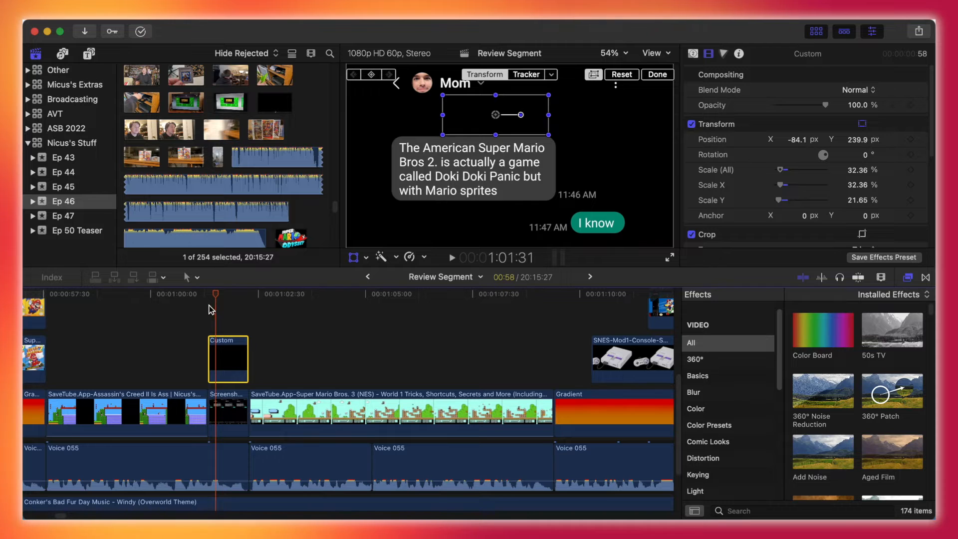
{"action": "left_click_drag", "start_coordinate": [216, 294], "coordinate": [224, 299]}
{"action": "key", "text": "v"}
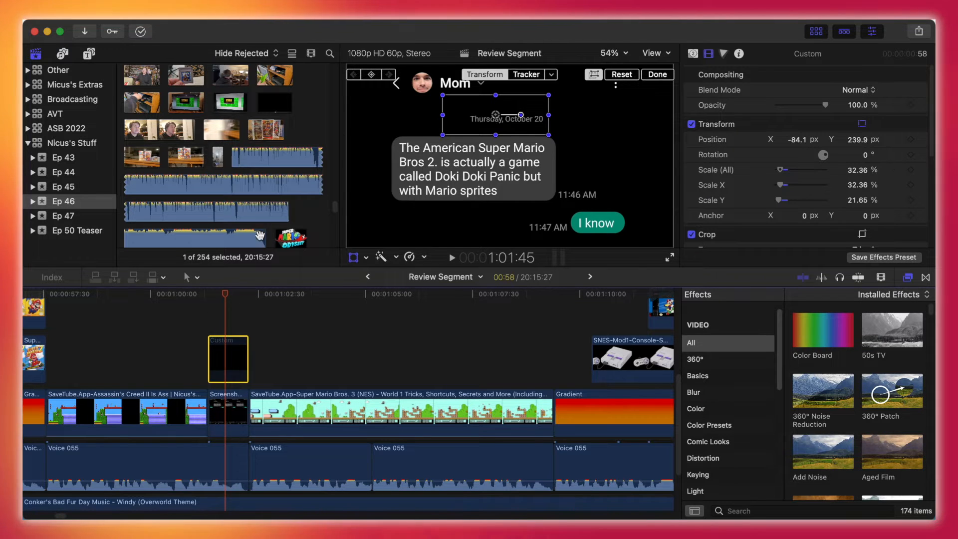
{"action": "key", "text": "v"}
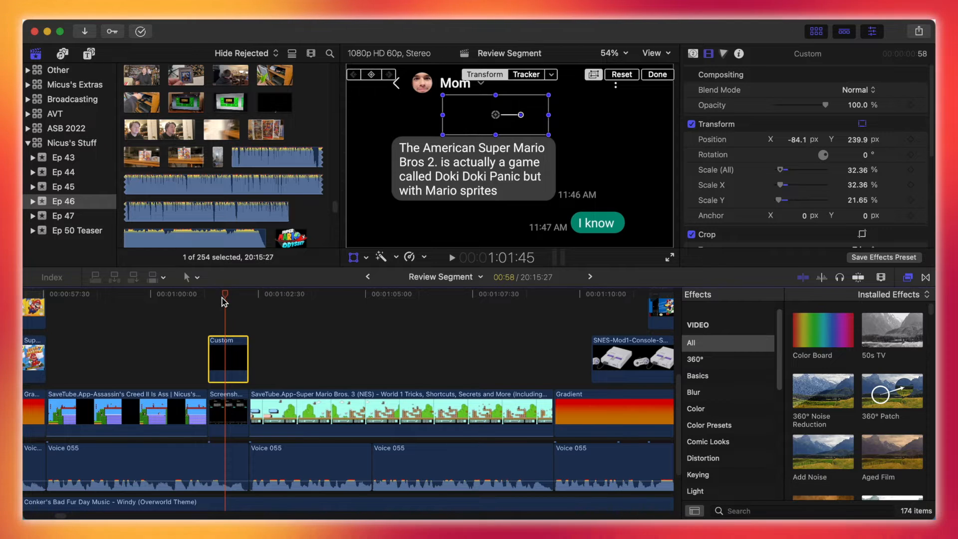
Review the Super Mario Bros. 3, SNES console and Super Mario World sections up to the green Zoom out clips
{"action": "key", "text": "space"}
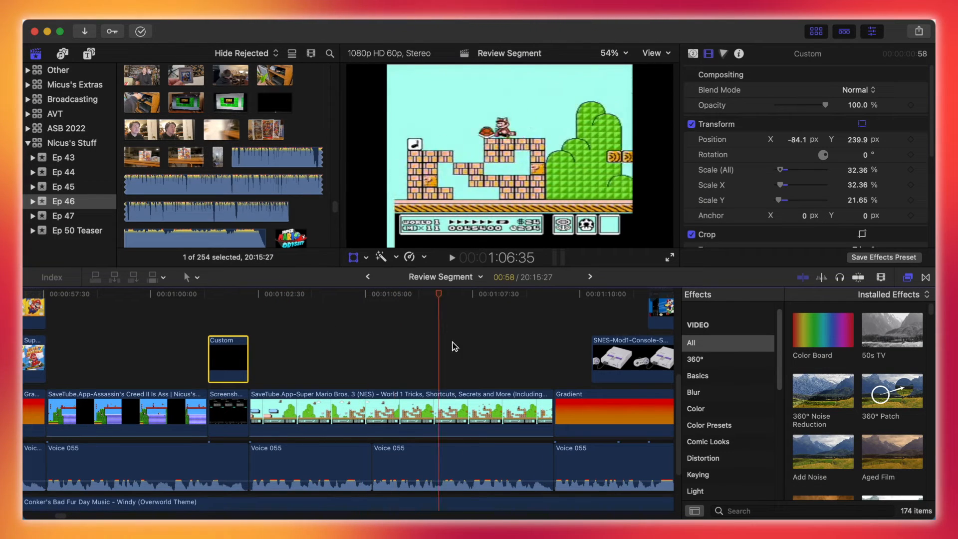
{"action": "left_click_drag", "start_coordinate": [60, 516], "coordinate": [66, 516]}
{"action": "left_click_drag", "start_coordinate": [145, 295], "coordinate": [177, 306]}
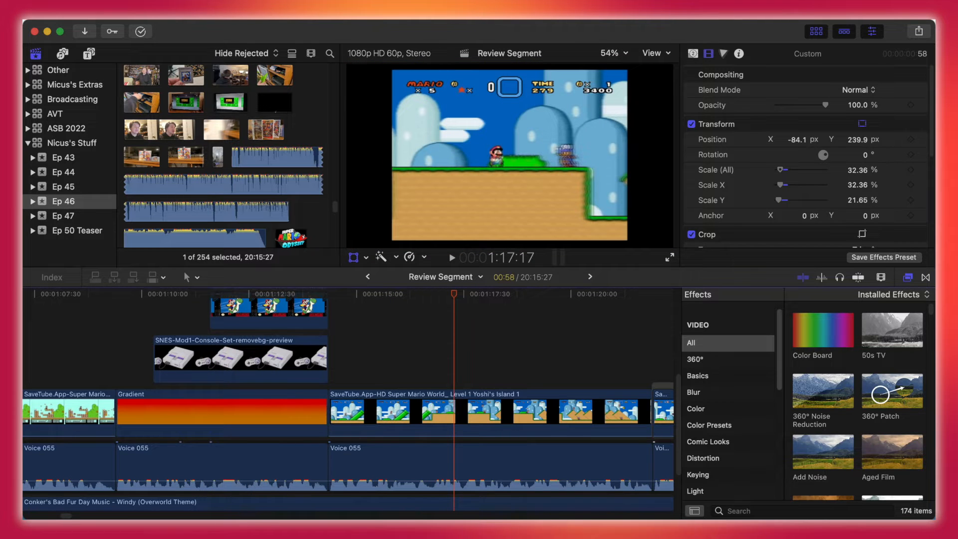
{"action": "scroll", "coordinate": [68, 516], "scroll_direction": "right", "scroll_amount": 10}
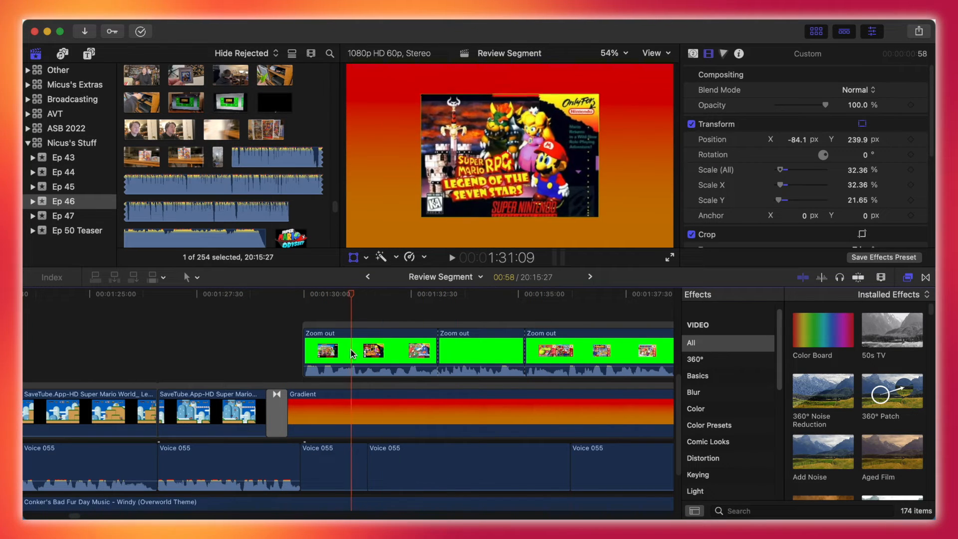
Open the Zoom out project from the Ep 46 event and scrub through its stacked box art on the green background
{"action": "scroll", "coordinate": [243, 164], "scroll_direction": "up", "scroll_amount": 3}
{"action": "scroll", "coordinate": [242, 164], "scroll_direction": "up", "scroll_amount": 15}
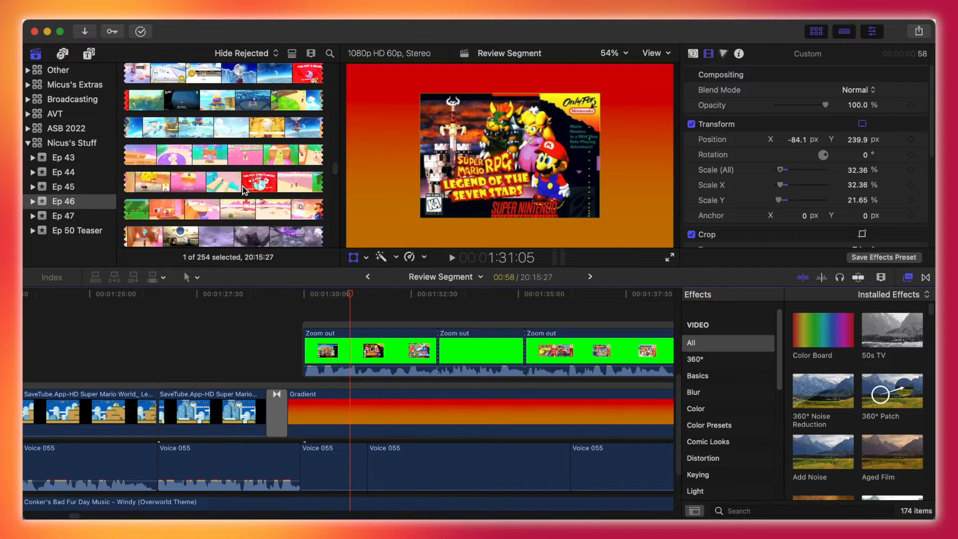
{"action": "scroll", "coordinate": [332, 150], "scroll_direction": "up", "scroll_amount": 10}
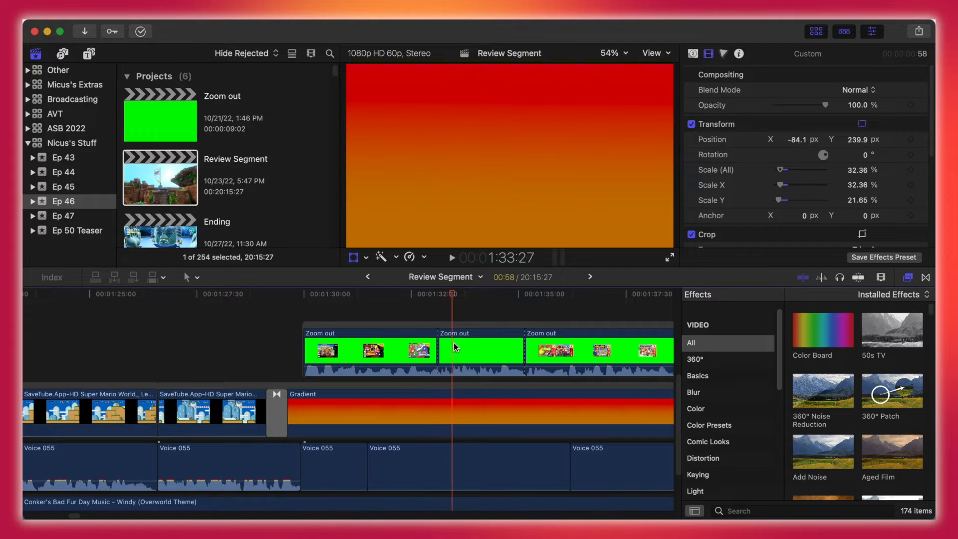
{"action": "double_click", "coordinate": [174, 116]}
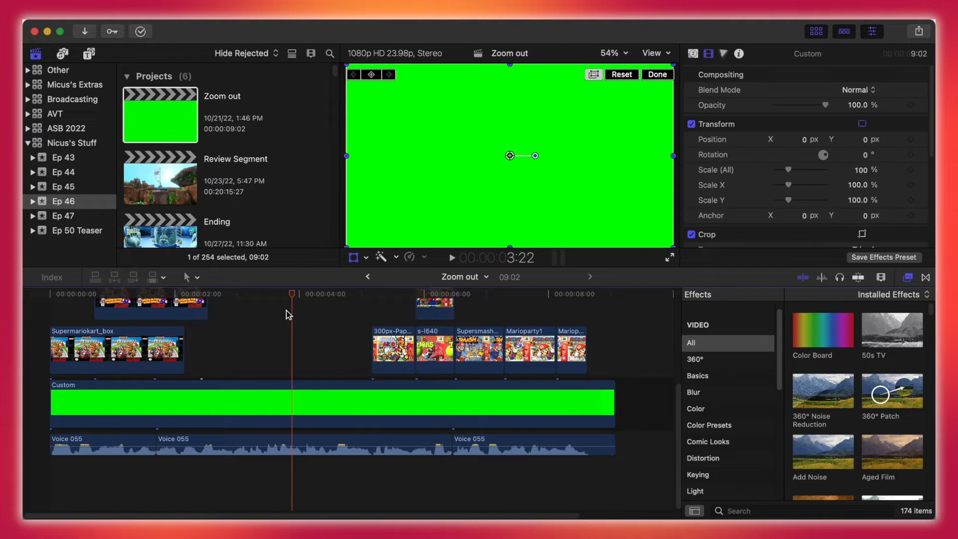
{"action": "scroll", "coordinate": [168, 345], "scroll_direction": "up", "scroll_amount": 5}
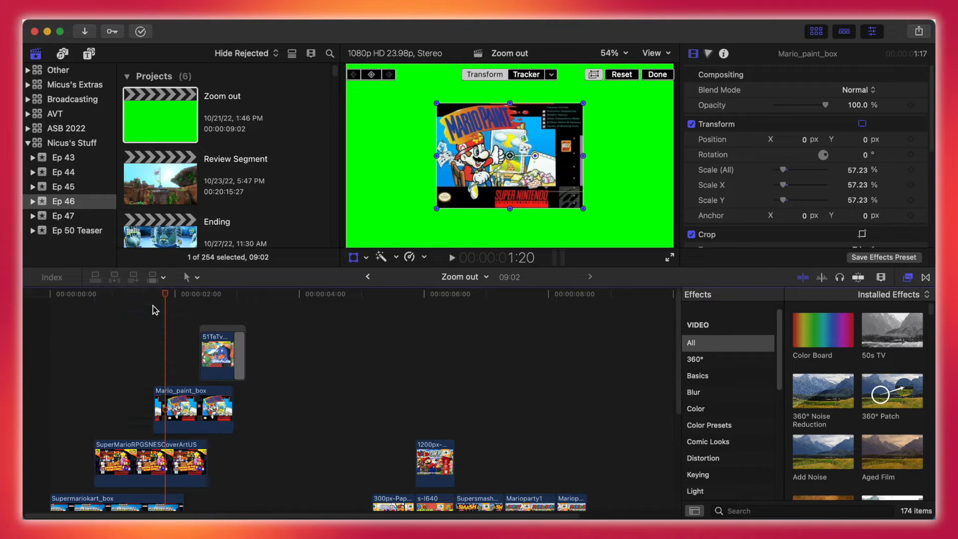
{"action": "left_click_drag", "start_coordinate": [77, 319], "coordinate": [303, 339]}
Return to the Review Segment project and toggle the Keyer effect on the Zoom out clip to compare the green background removal
{"action": "double_click", "coordinate": [183, 179]}
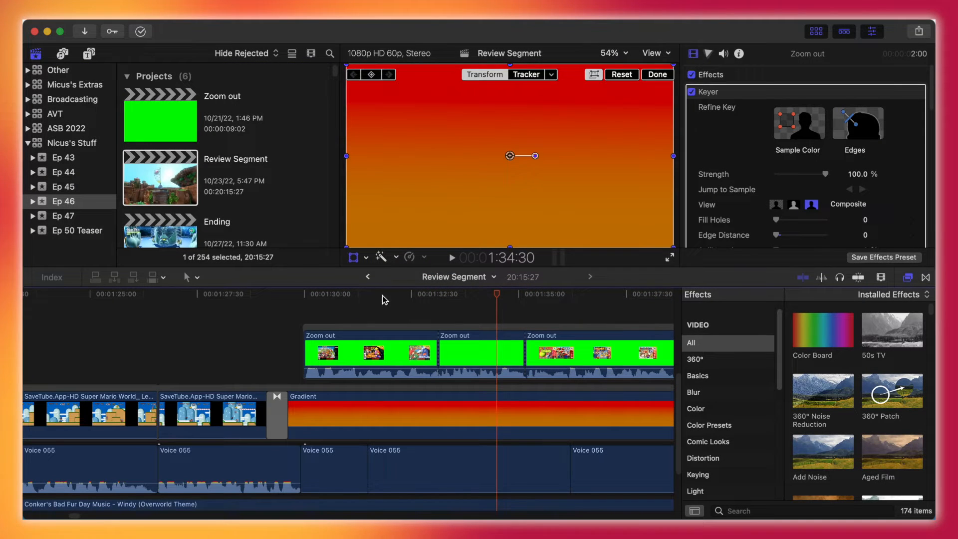
{"action": "left_click", "coordinate": [382, 294]}
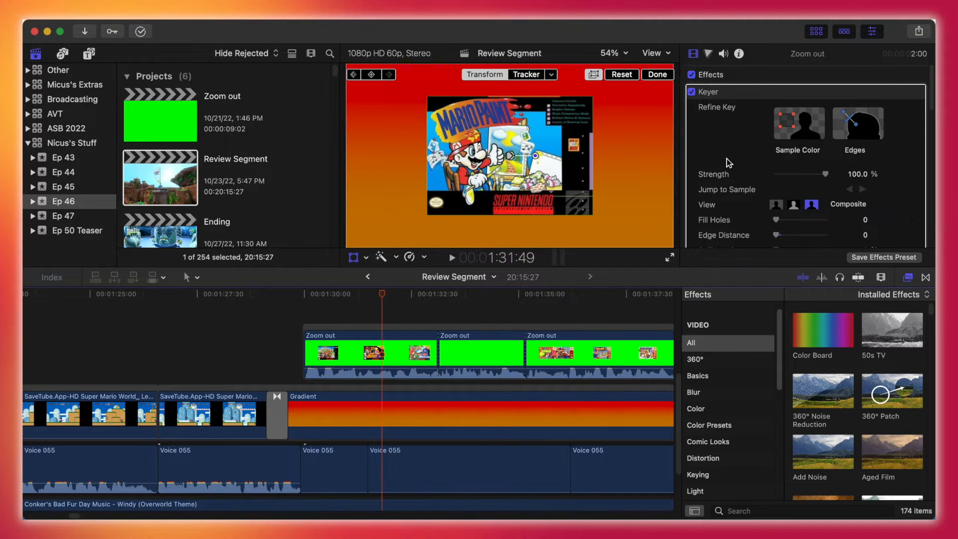
{"action": "left_click", "coordinate": [696, 92]}
{"action": "left_click", "coordinate": [692, 92]}
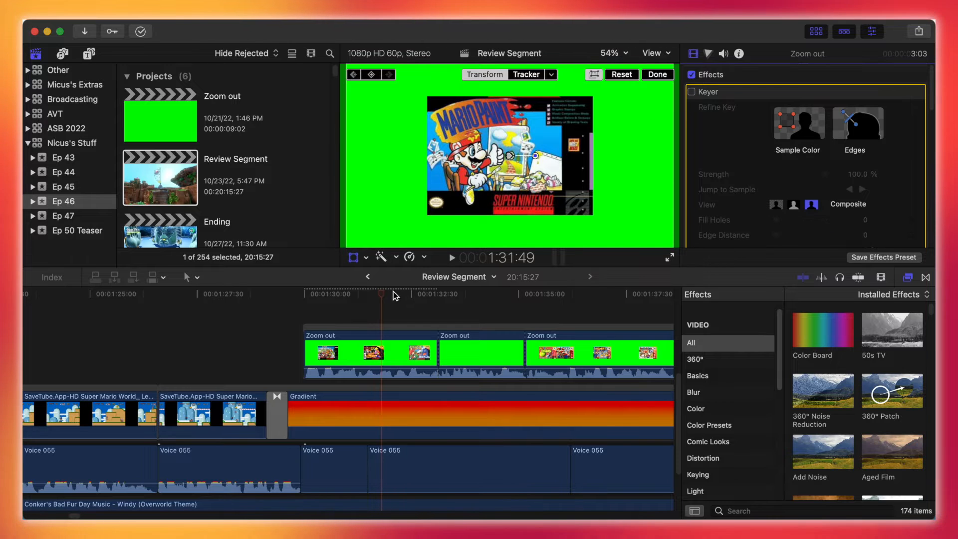
{"action": "left_click_drag", "start_coordinate": [381, 295], "coordinate": [408, 298]}
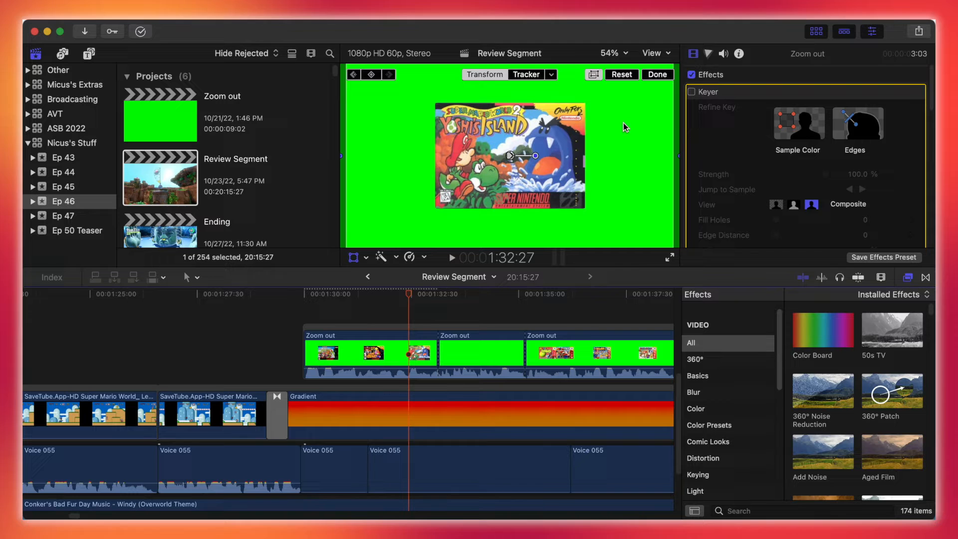
{"action": "left_click", "coordinate": [691, 91]}
Scrub through the remaining Zoom out clips over the gradient to the Super_Mario_Bros._box clip
{"action": "left_click_drag", "start_coordinate": [409, 297], "coordinate": [448, 299]}
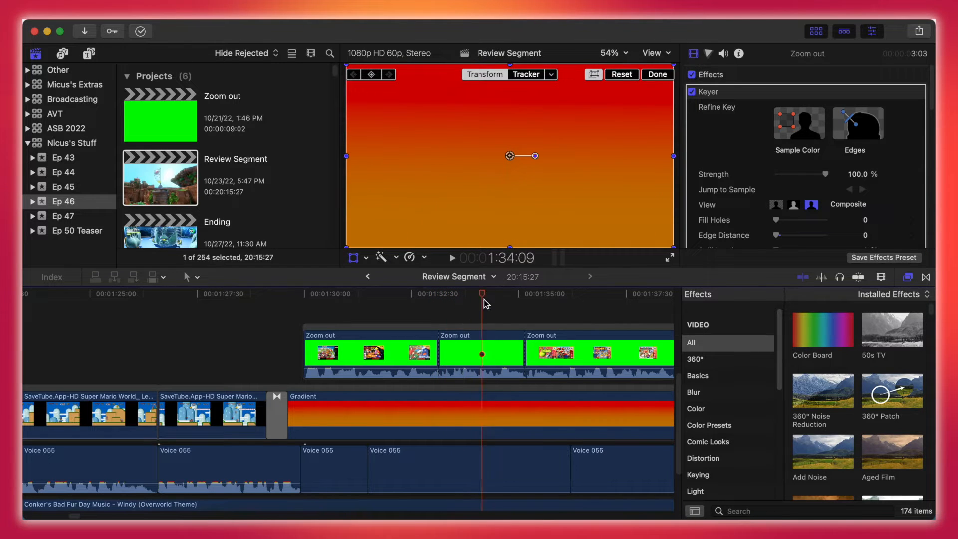
{"action": "left_click_drag", "start_coordinate": [517, 305], "coordinate": [568, 302]}
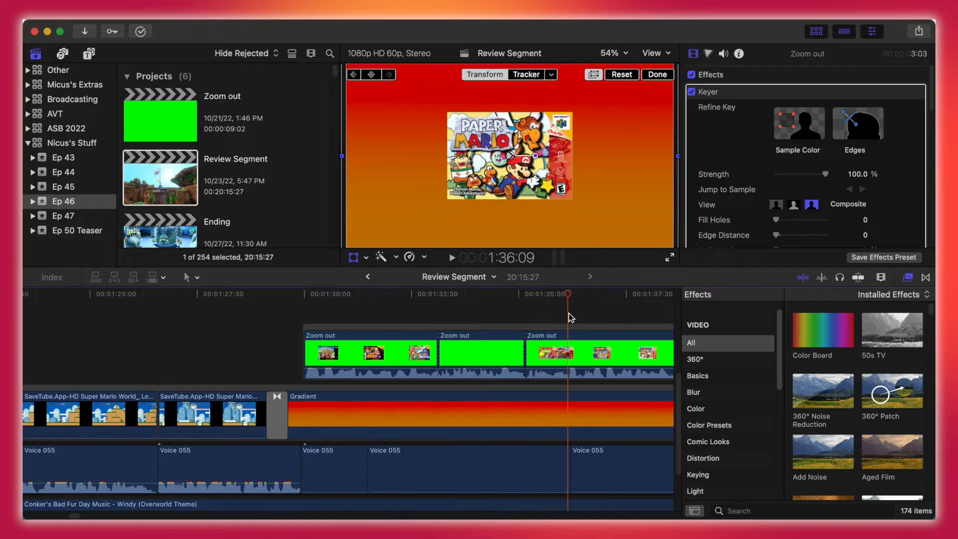
{"action": "scroll", "coordinate": [274, 351], "scroll_direction": "right", "scroll_amount": 5}
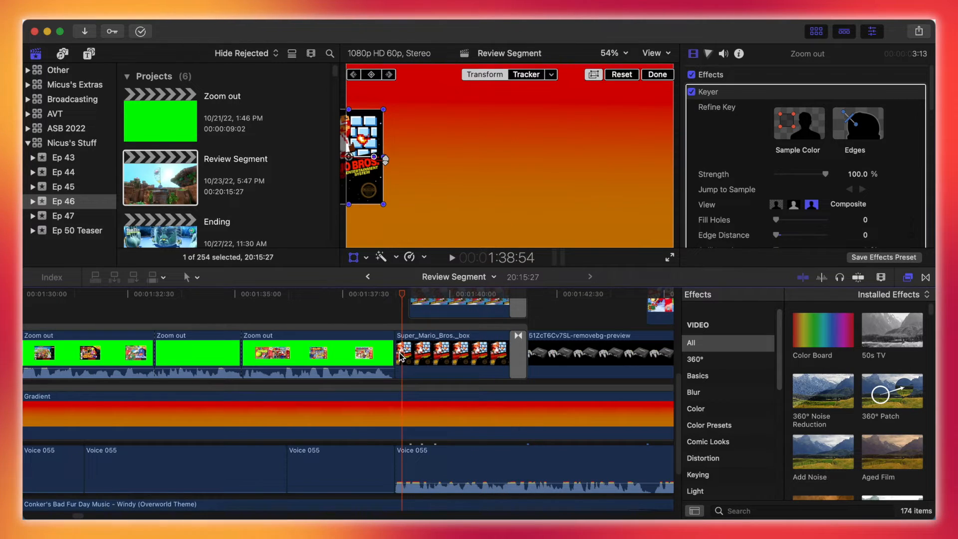
Review the stacked Super Mario Bros. box art layers through to the 51ZcT6Cv7SL-removebg-preview console clip
{"action": "left_click", "coordinate": [403, 370]}
{"action": "scroll", "coordinate": [399, 351], "scroll_direction": "up", "scroll_amount": 5}
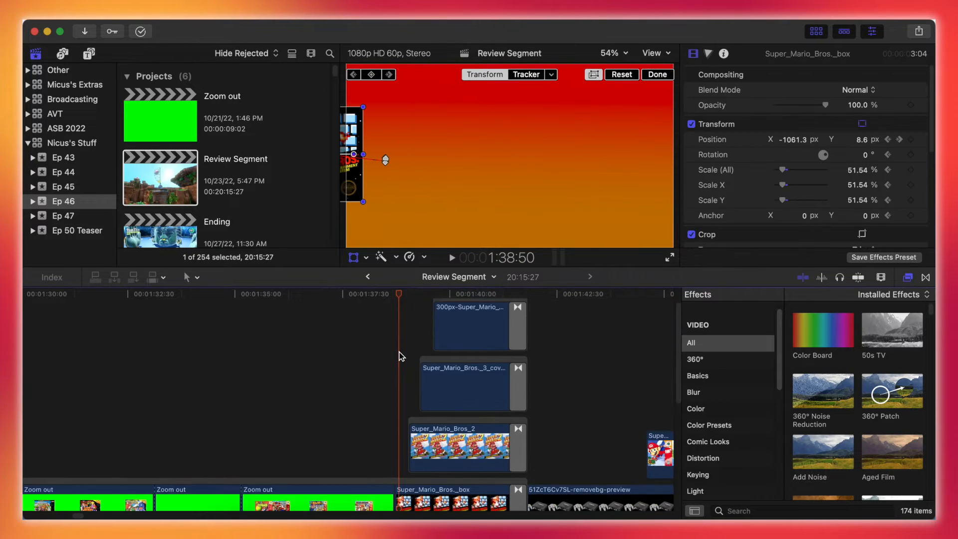
{"action": "scroll", "coordinate": [519, 333], "scroll_direction": "down", "scroll_amount": 2}
{"action": "left_click", "coordinate": [519, 333]}
{"action": "scroll", "coordinate": [517, 327], "scroll_direction": "down", "scroll_amount": 5}
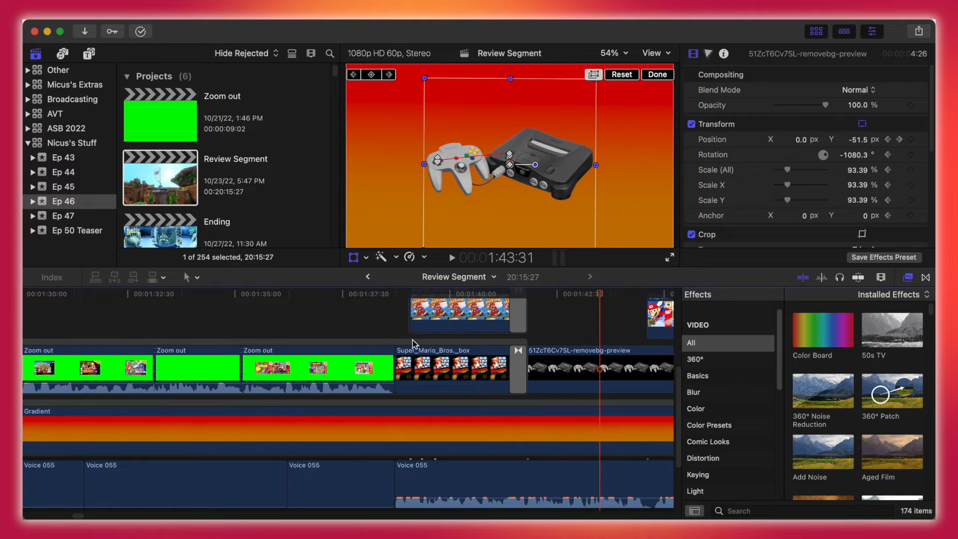
Scrub the Nintendo 64 console clip and the Super Mario 64 box art to review their movement over the gradient
{"action": "scroll", "coordinate": [88, 517], "scroll_direction": "right", "scroll_amount": 10}
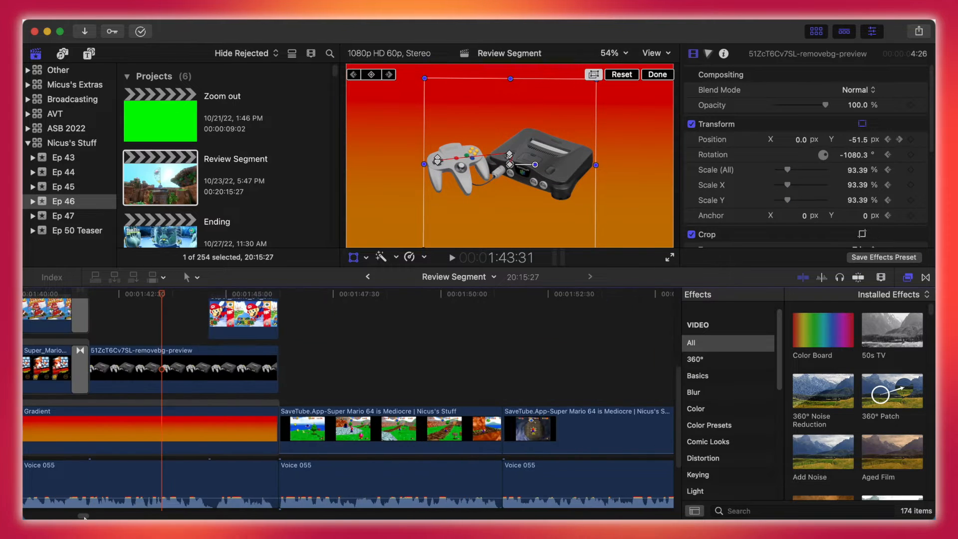
{"action": "left_click_drag", "start_coordinate": [172, 298], "coordinate": [199, 304]}
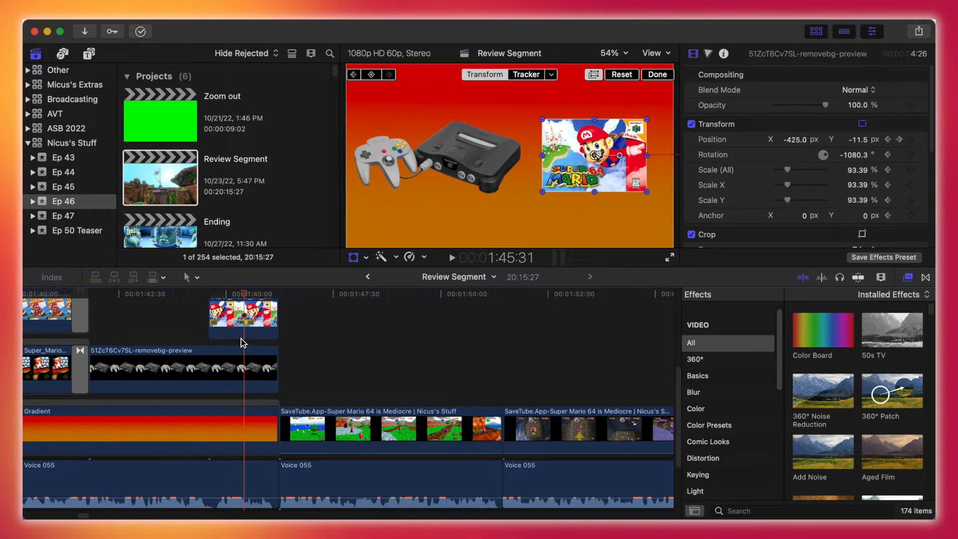
{"action": "left_click", "coordinate": [136, 365]}
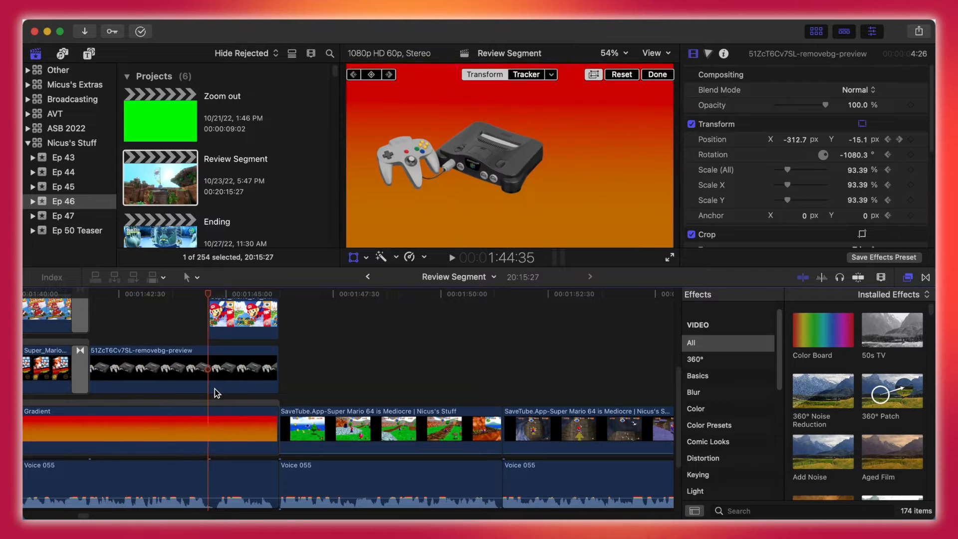
Review the Super Mario Sunshine and Nintendo DS sections up to the New Super Mario Bros. gameplay clips
{"action": "scroll", "coordinate": [84, 516], "scroll_direction": "right", "scroll_amount": 5}
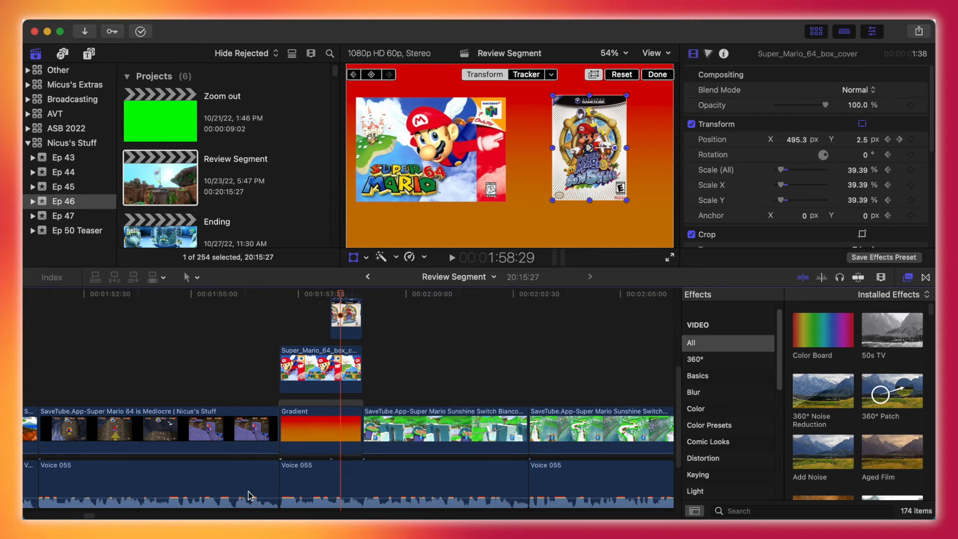
{"action": "left_click_drag", "start_coordinate": [88, 516], "coordinate": [95, 518]}
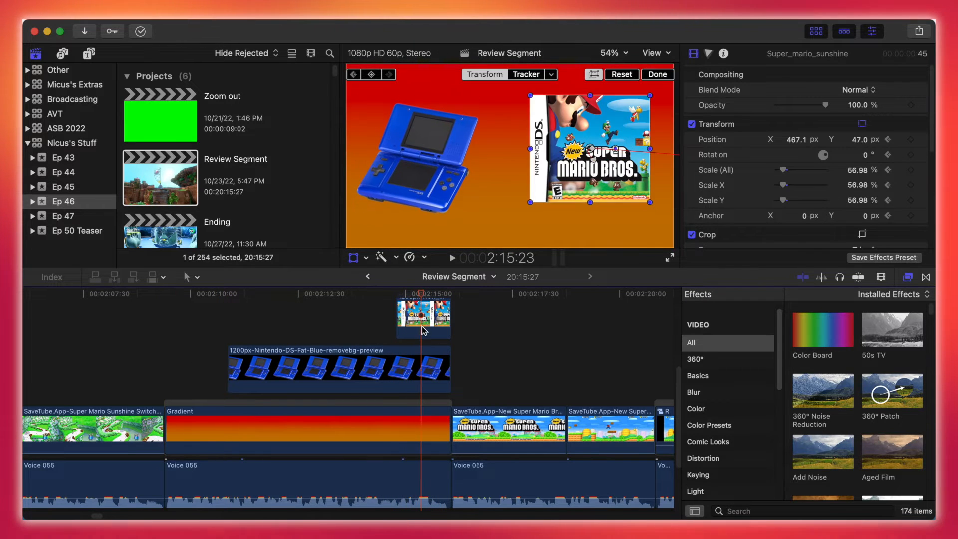
{"action": "scroll", "coordinate": [215, 310], "scroll_direction": "right", "scroll_amount": 6}
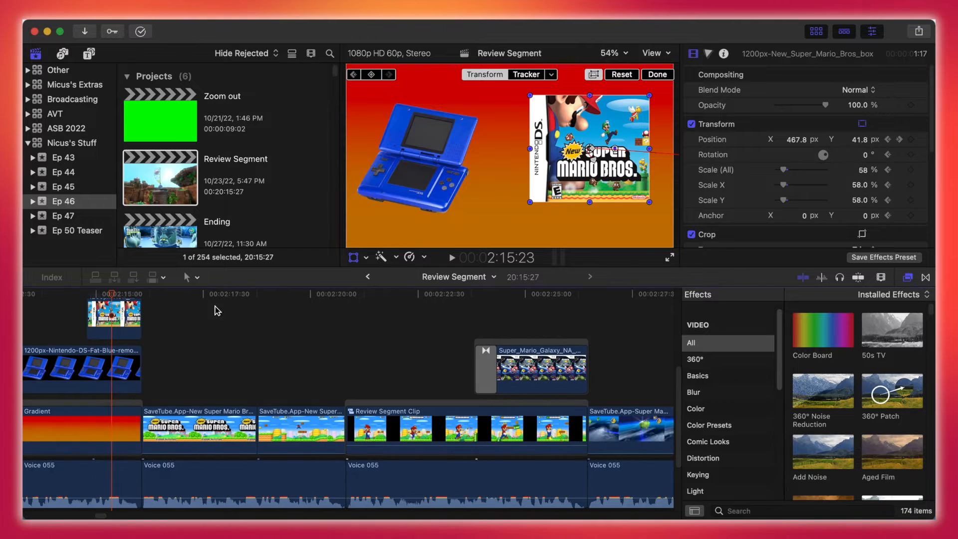
Toggle Transform off and on for the New Super Mario Bros. title clip to compare its horizontal scaling
{"action": "left_click", "coordinate": [233, 297]}
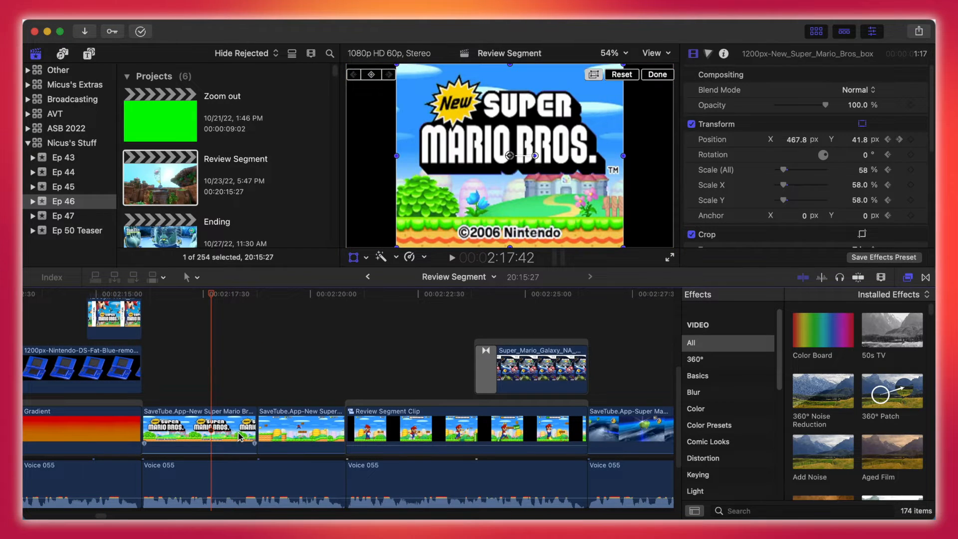
{"action": "left_click", "coordinate": [236, 427]}
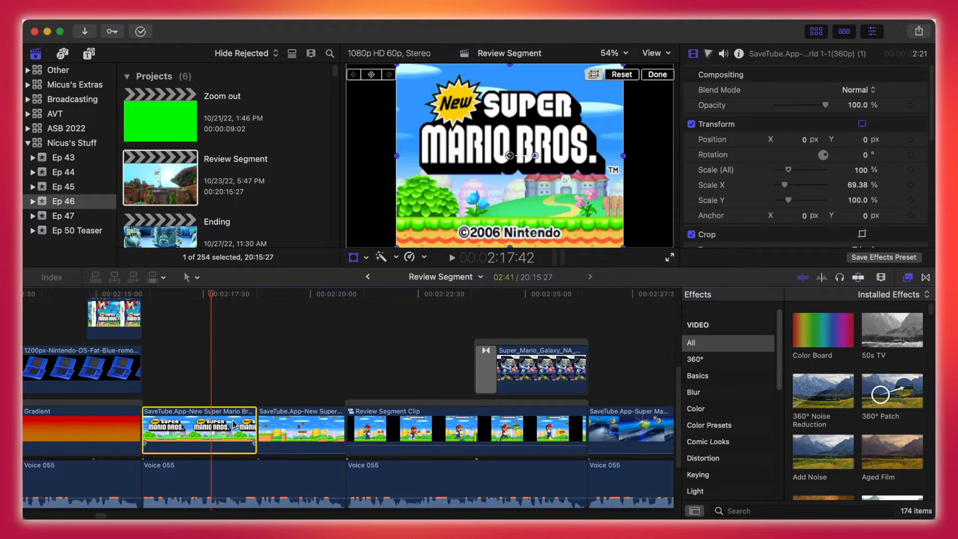
{"action": "left_click", "coordinate": [691, 125]}
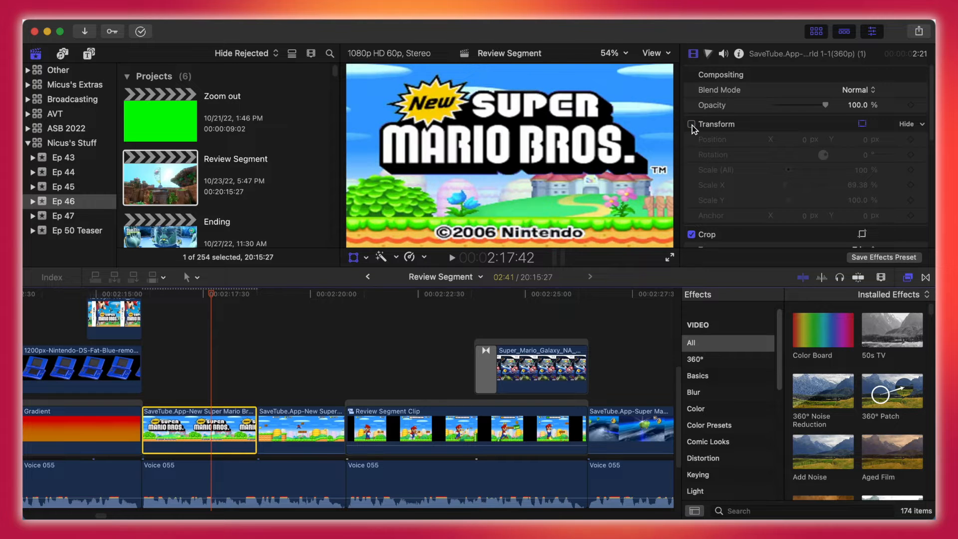
{"action": "left_click", "coordinate": [691, 124]}
{"action": "left_click", "coordinate": [691, 125]}
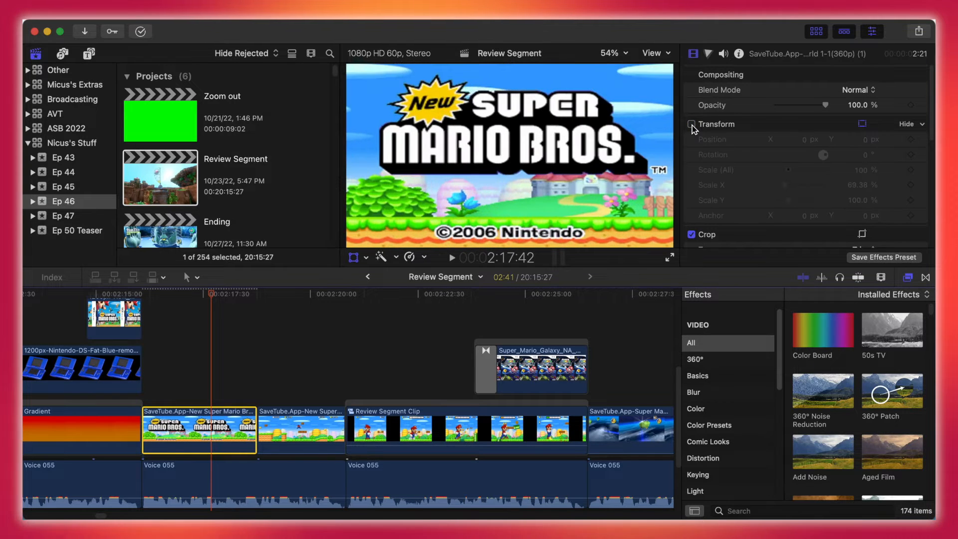
{"action": "left_click", "coordinate": [691, 124]}
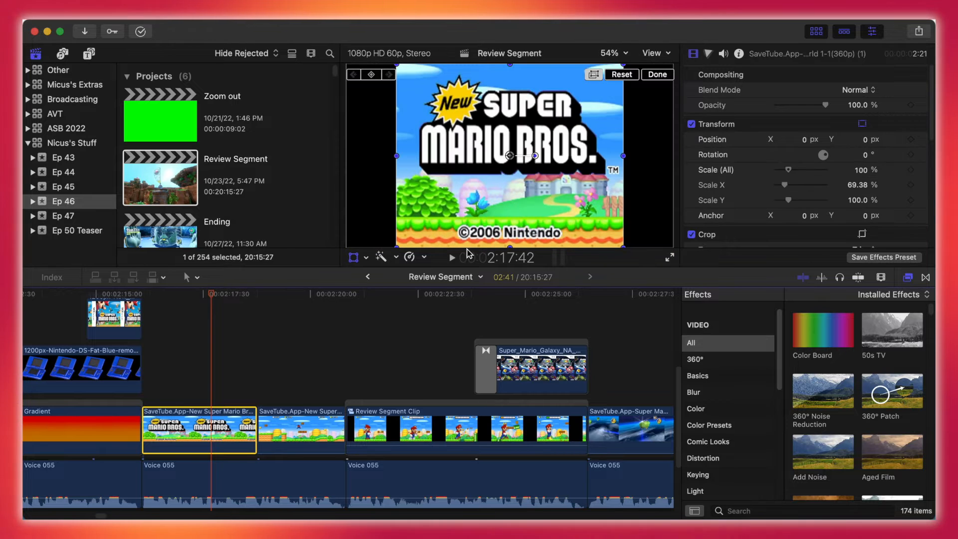
Open the Review Segment Clip compound clip, scrub through its two gameplay clips, and return to the Review Segment project
{"action": "left_click_drag", "start_coordinate": [322, 297], "coordinate": [410, 324]}
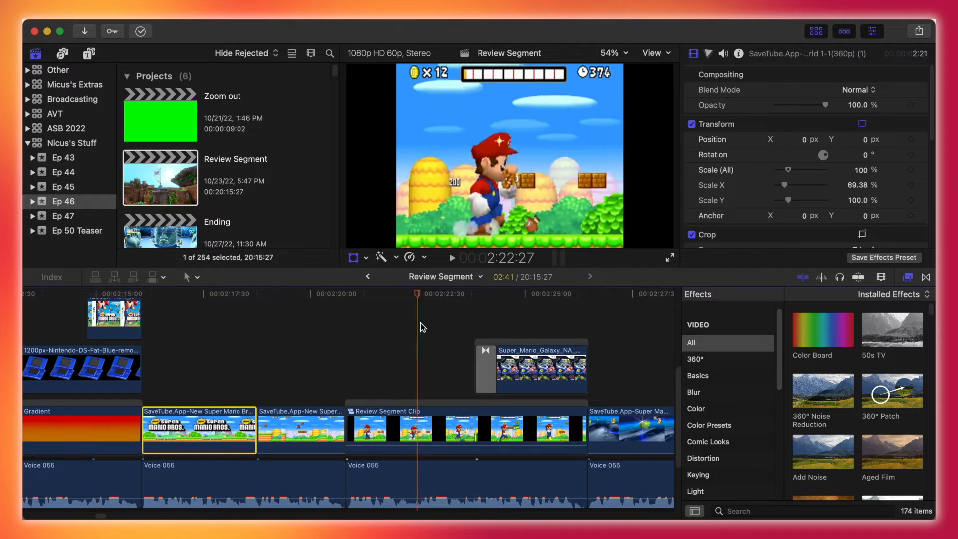
{"action": "left_click", "coordinate": [386, 435]}
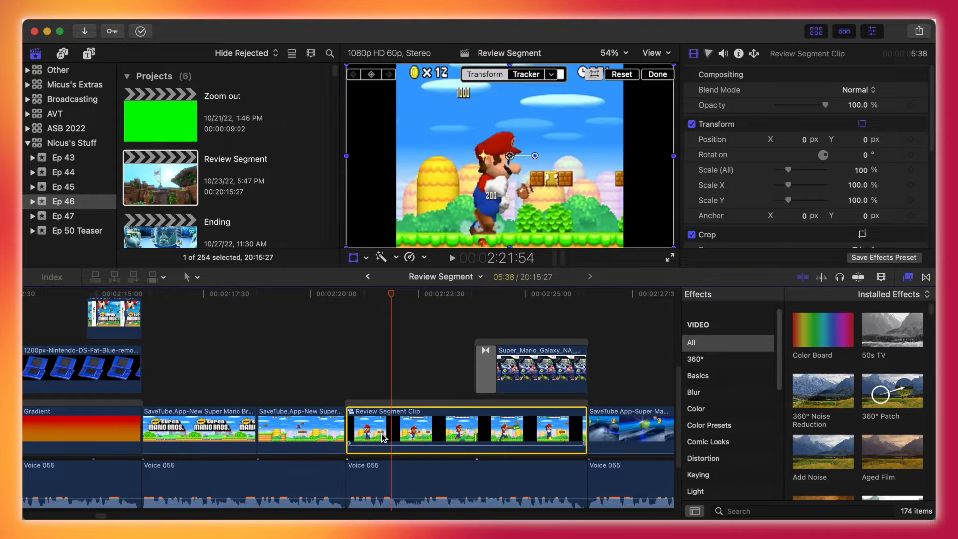
{"action": "double_click", "coordinate": [412, 422]}
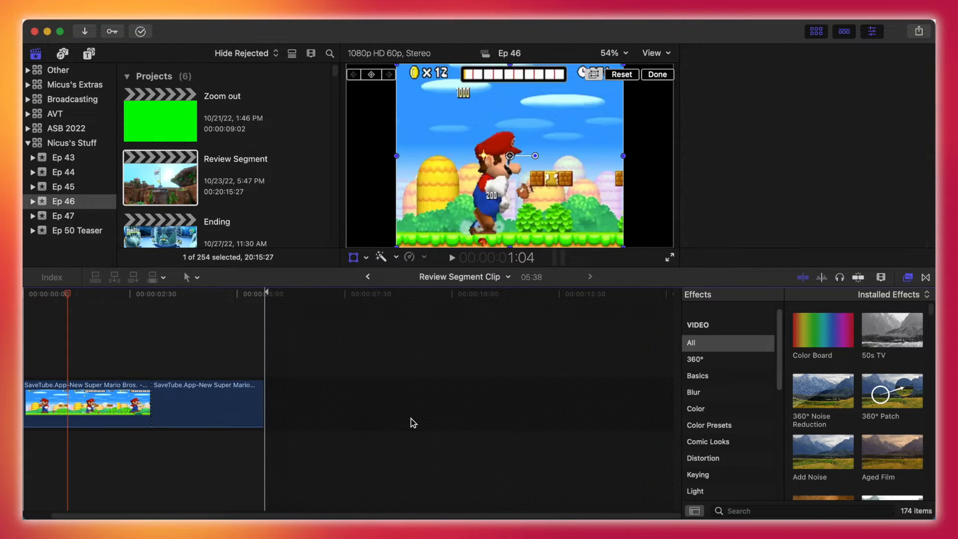
{"action": "left_click_drag", "start_coordinate": [275, 515], "coordinate": [194, 510]}
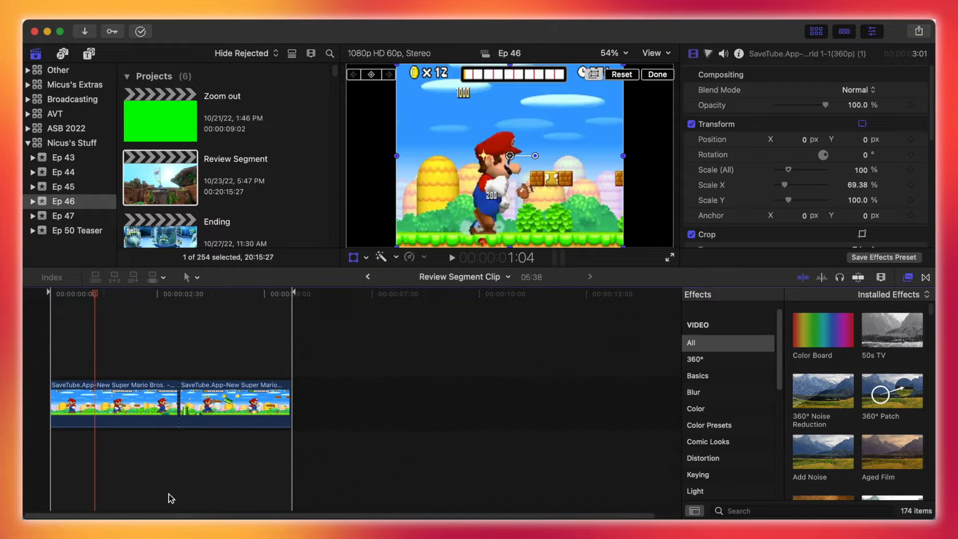
{"action": "left_click_drag", "start_coordinate": [93, 298], "coordinate": [222, 299]}
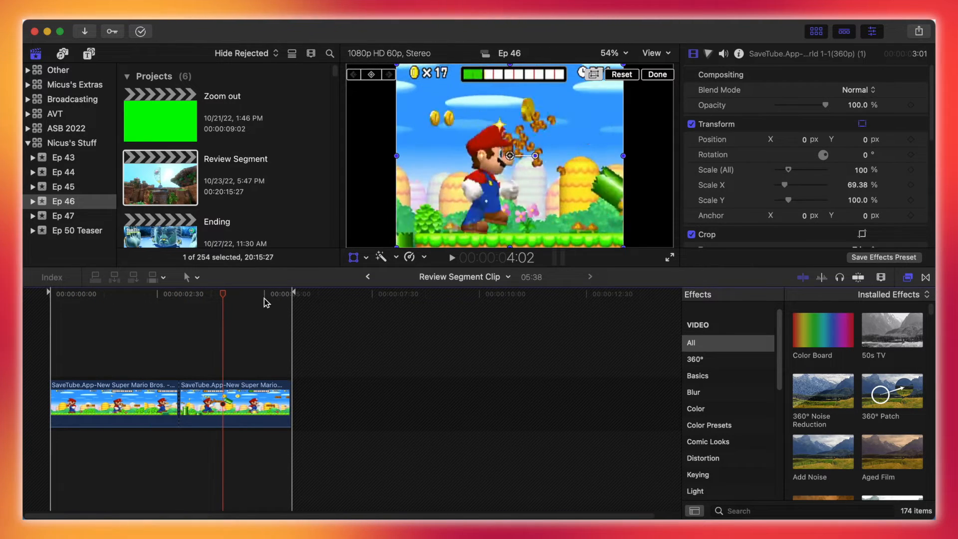
{"action": "left_click", "coordinate": [368, 276]}
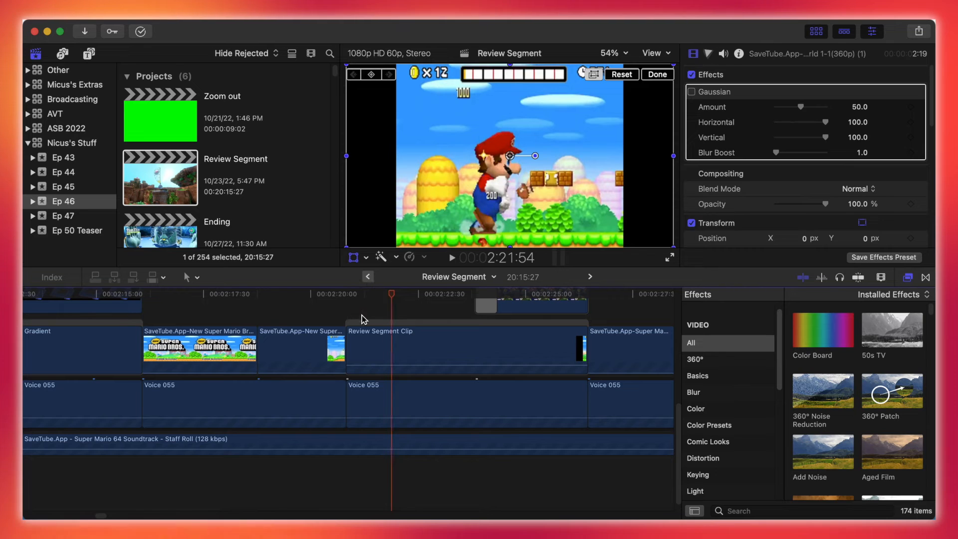
Scrub to the blurred Super Mario Galaxy box art over the Review Segment Clip and close the on-screen transform controls
{"action": "left_click_drag", "start_coordinate": [371, 304], "coordinate": [463, 363]}
{"action": "scroll", "coordinate": [463, 363], "scroll_direction": "up", "scroll_amount": 5}
{"action": "left_click_drag", "start_coordinate": [459, 297], "coordinate": [556, 299]}
{"action": "left_click", "coordinate": [487, 129]}
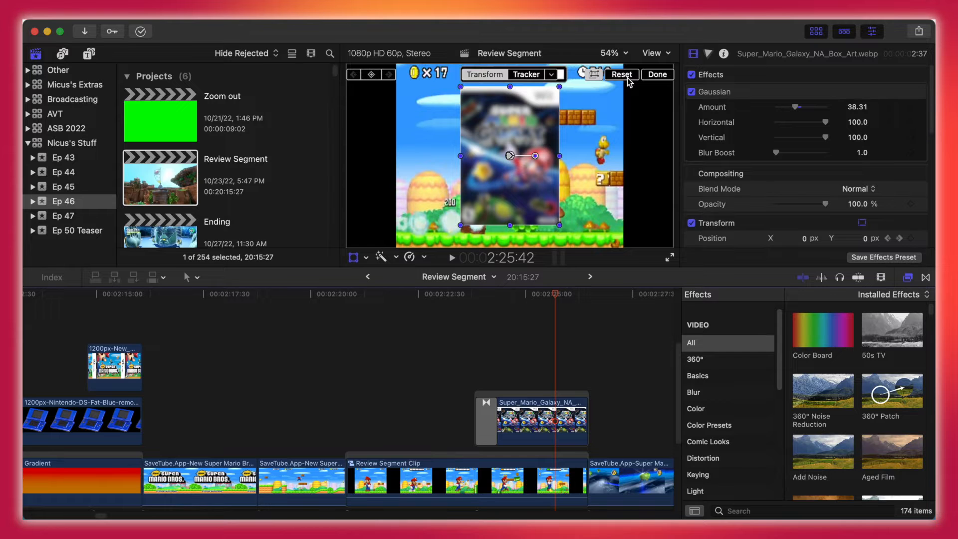
{"action": "left_click", "coordinate": [652, 76]}
Skim the Super Mario Galaxy gameplay clips through to the split-screen MarioGrowth2 clip
{"action": "left_click_drag", "start_coordinate": [101, 516], "coordinate": [105, 515]}
{"action": "scroll", "coordinate": [210, 433], "scroll_direction": "down", "scroll_amount": 2}
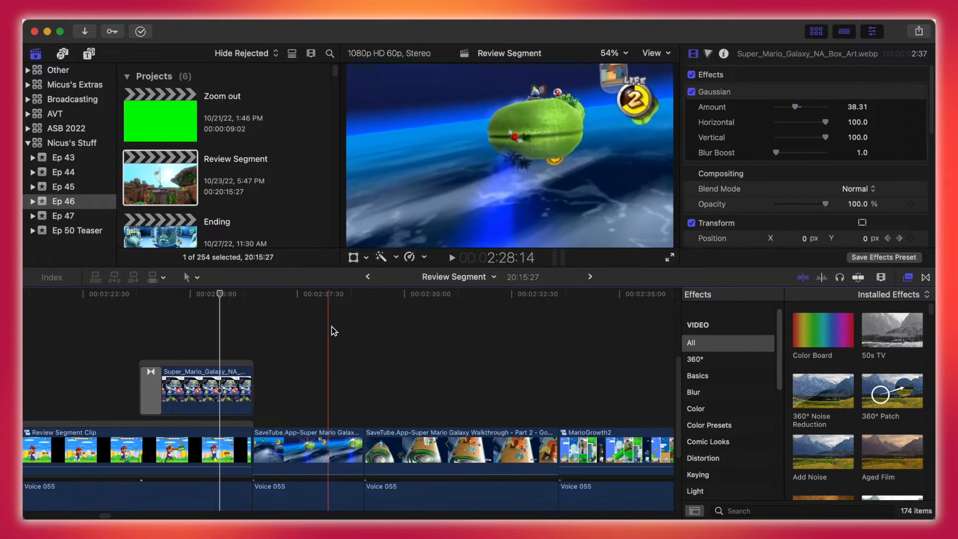
{"action": "left_click_drag", "start_coordinate": [106, 516], "coordinate": [108, 516]}
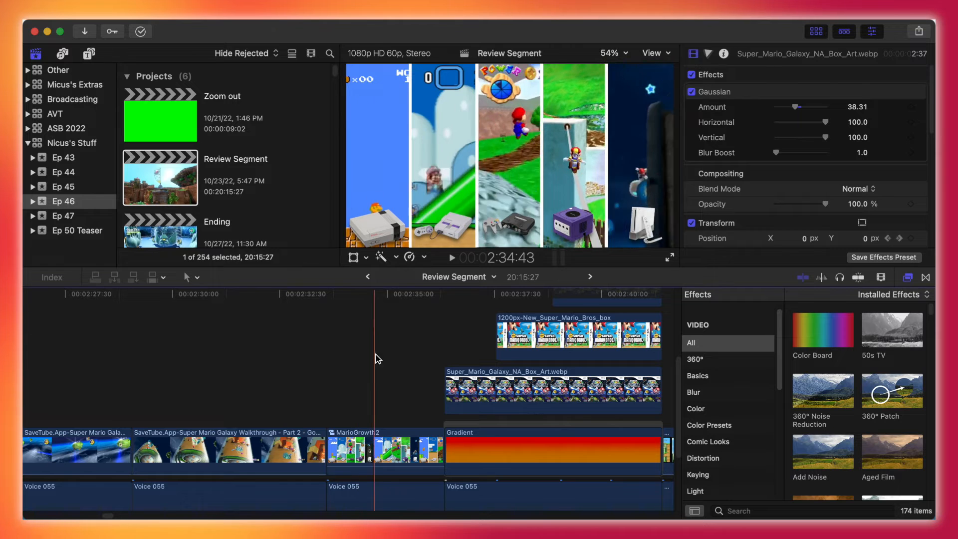
{"action": "left_click", "coordinate": [387, 294]}
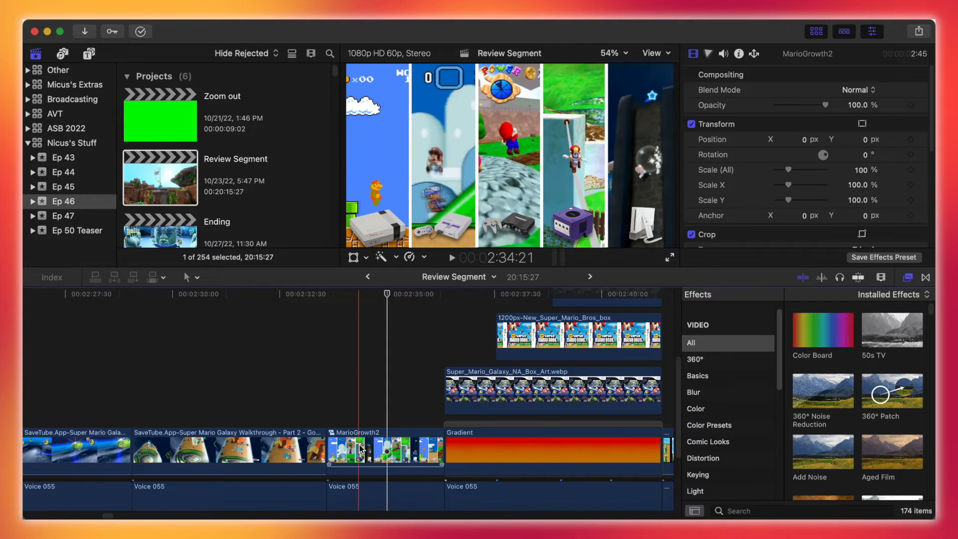
Open the MarioGrowth2 compound clip and examine its console image layers above the nested MarioGrowth1 clip
{"action": "double_click", "coordinate": [366, 463]}
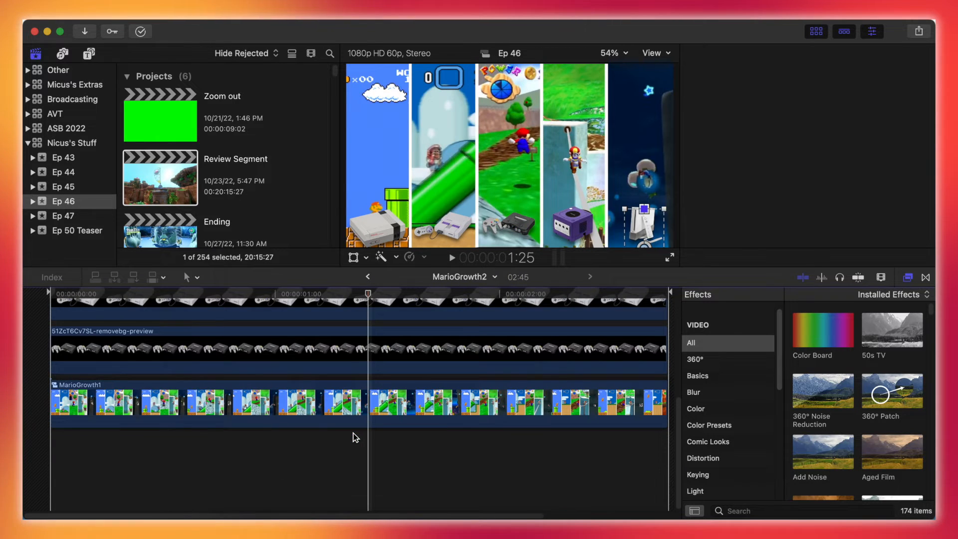
{"action": "scroll", "coordinate": [200, 472], "scroll_direction": "up", "scroll_amount": 5}
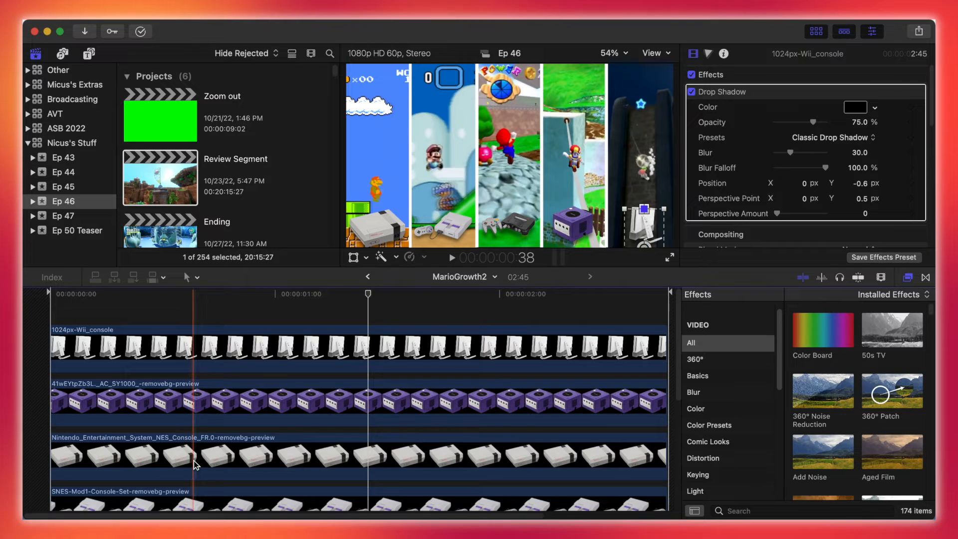
{"action": "scroll", "coordinate": [195, 464], "scroll_direction": "down", "scroll_amount": 5}
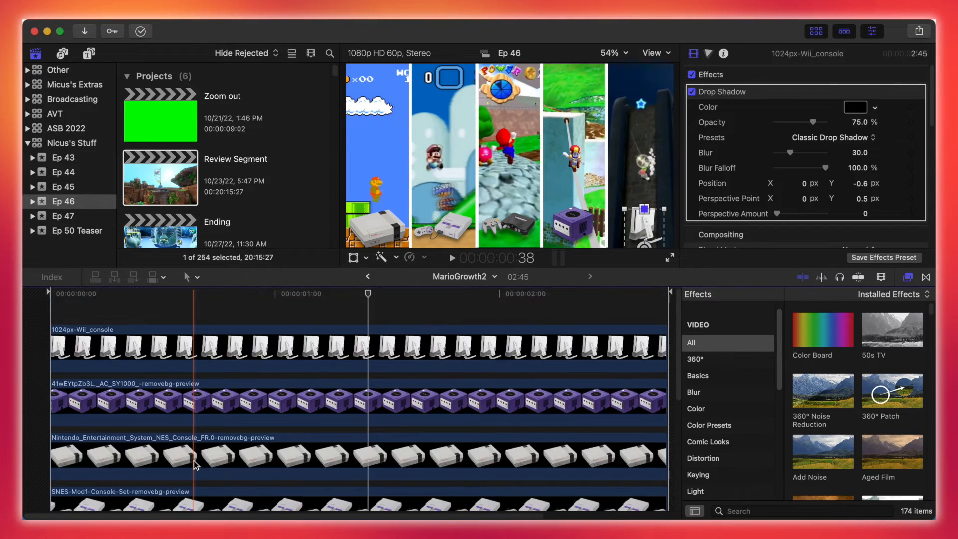
Open the nested MarioGrowth1 clip, select the Untitled drawing layer, and look through the gameplay layers beneath it
{"action": "double_click", "coordinate": [213, 421]}
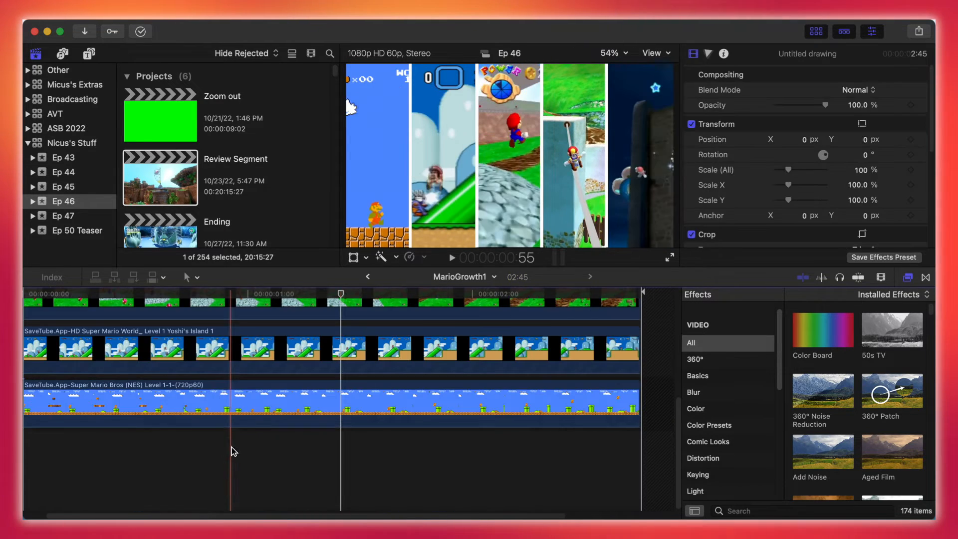
{"action": "left_click", "coordinate": [250, 345]}
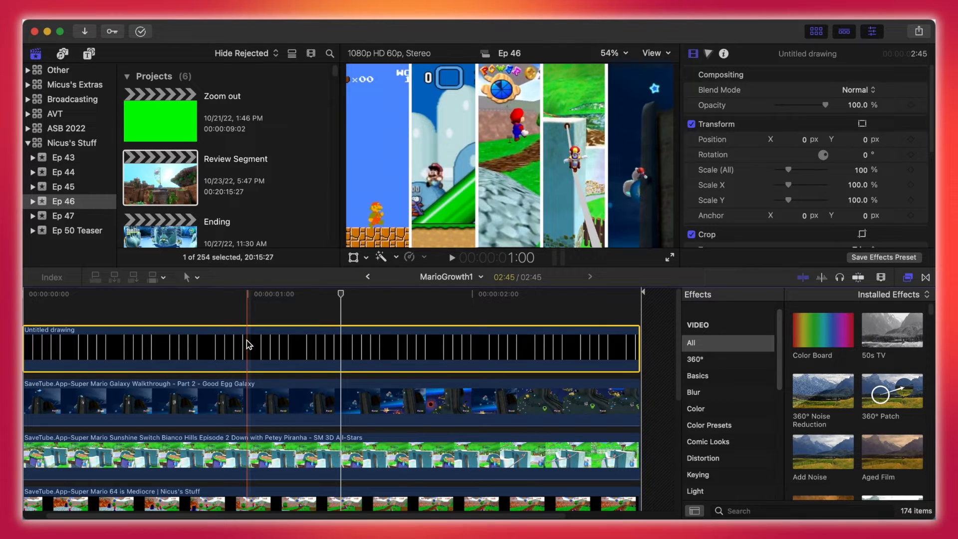
{"action": "scroll", "coordinate": [247, 345], "scroll_direction": "down", "scroll_amount": 10}
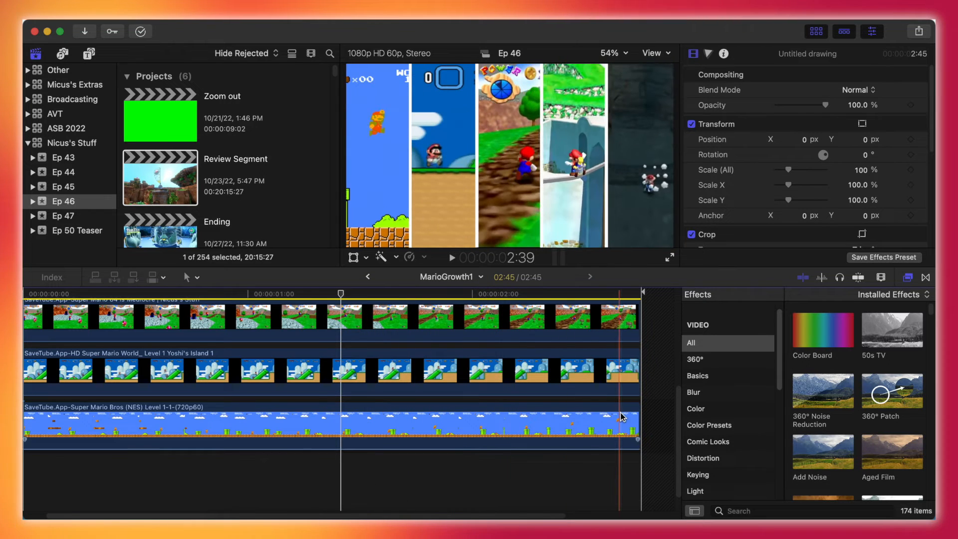
Disable and re-enable the Untitled drawing layer to compare the split screen with and without its white divider lines
{"action": "scroll", "coordinate": [138, 393], "scroll_direction": "up", "scroll_amount": 5}
{"action": "scroll", "coordinate": [138, 392], "scroll_direction": "up", "scroll_amount": 2}
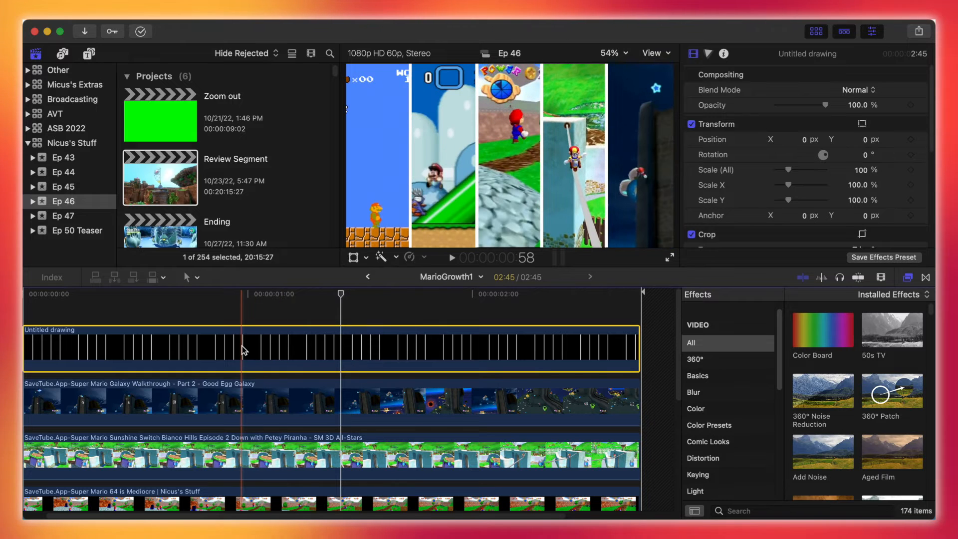
{"action": "key", "text": "v"}
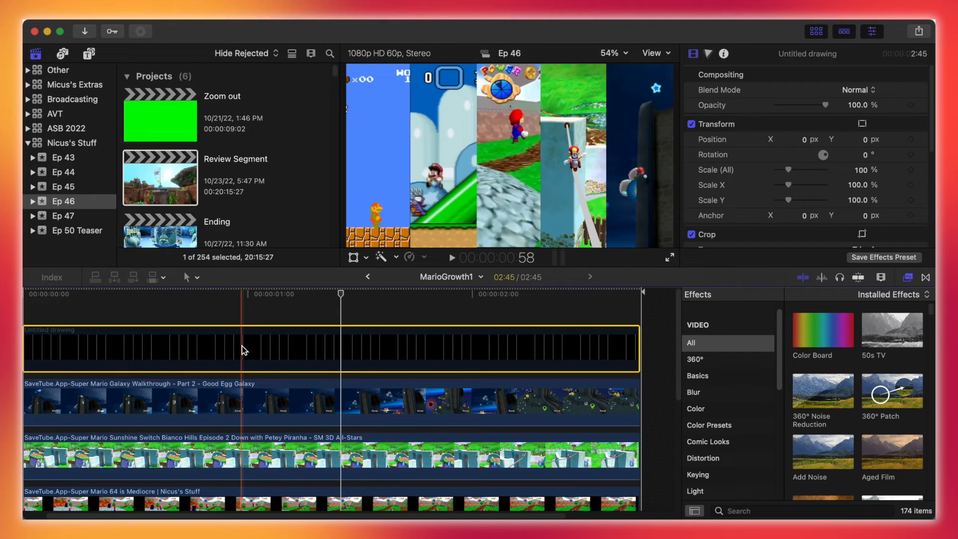
{"action": "key", "text": "v"}
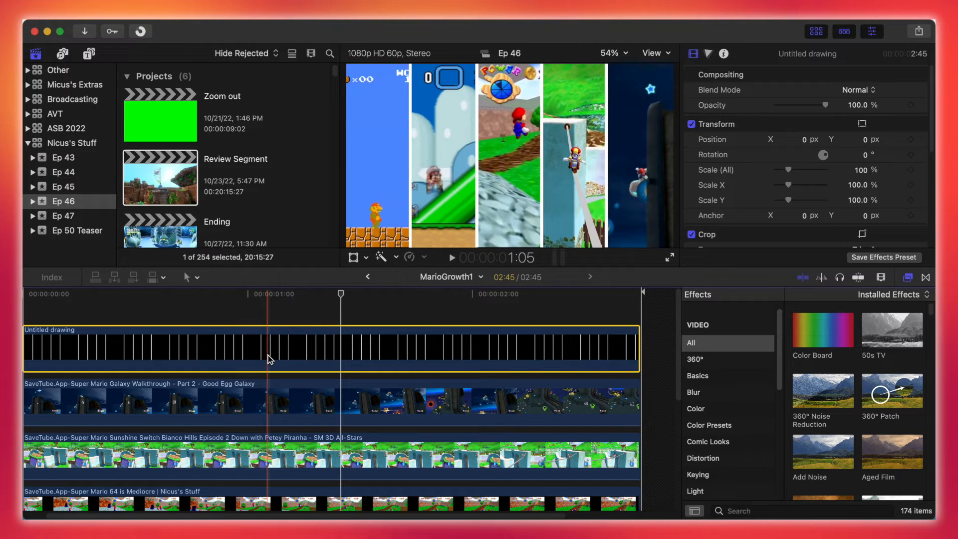
Review the game footage layers that form the split-screen columns and select the Super Mario Sunshine clip
{"action": "scroll", "coordinate": [270, 358], "scroll_direction": "down", "scroll_amount": 3}
{"action": "scroll", "coordinate": [267, 358], "scroll_direction": "down", "scroll_amount": 5}
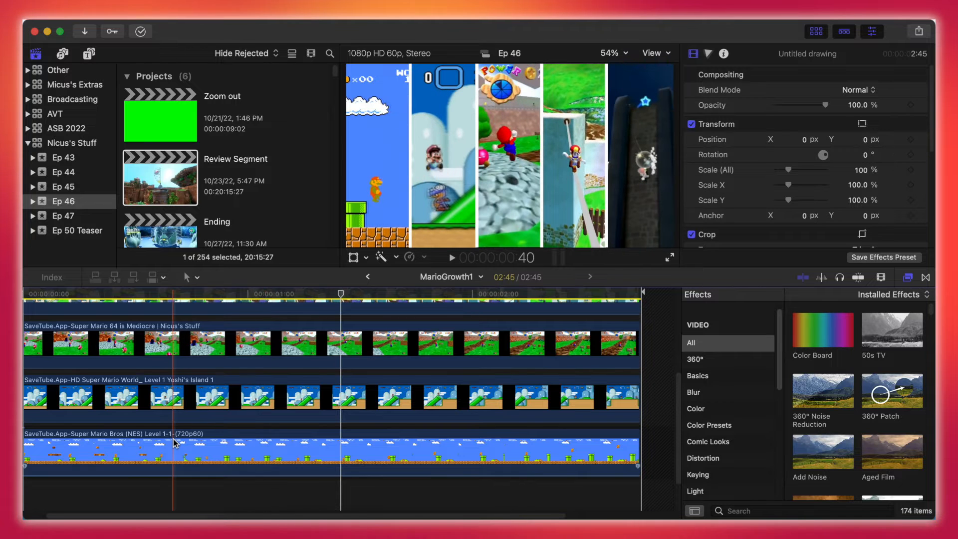
{"action": "scroll", "coordinate": [182, 437], "scroll_direction": "up", "scroll_amount": 1}
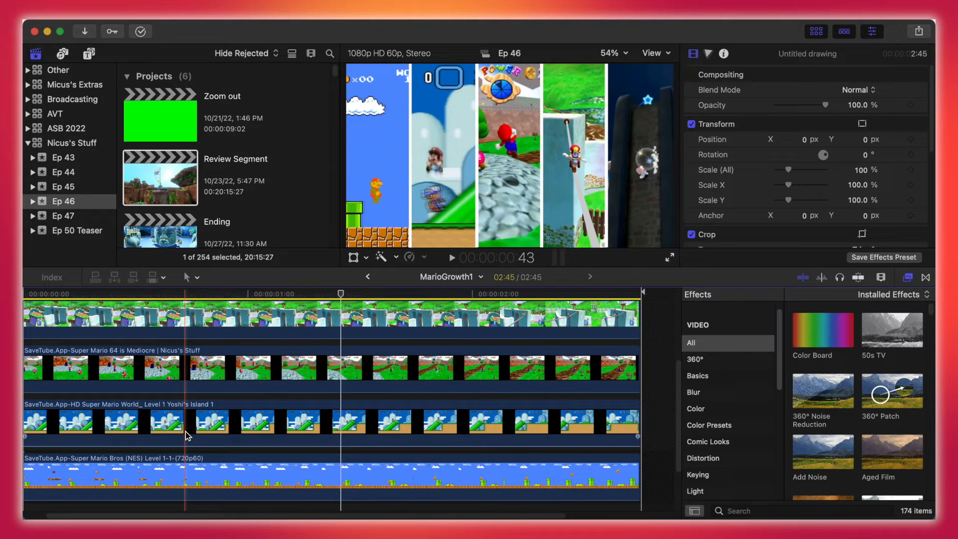
{"action": "scroll", "coordinate": [187, 435], "scroll_direction": "up", "scroll_amount": 1}
{"action": "left_click", "coordinate": [319, 352]}
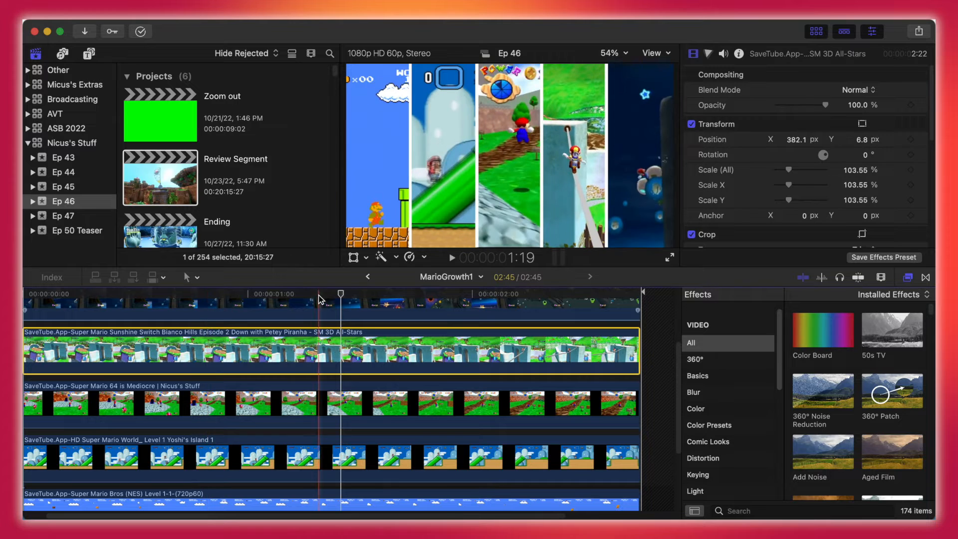
Turn the Super Mario Sunshine clip's Crop off and on to compare the uncropped footage with its trimmed column
{"action": "scroll", "coordinate": [692, 146], "scroll_direction": "down", "scroll_amount": 4}
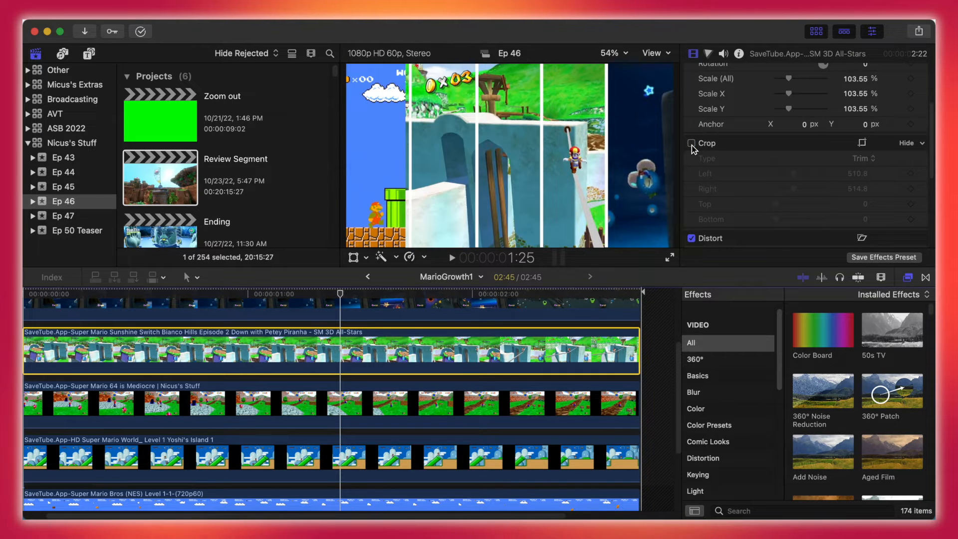
{"action": "left_click", "coordinate": [691, 143]}
{"action": "left_click", "coordinate": [691, 143]}
{"action": "left_click", "coordinate": [691, 143]}
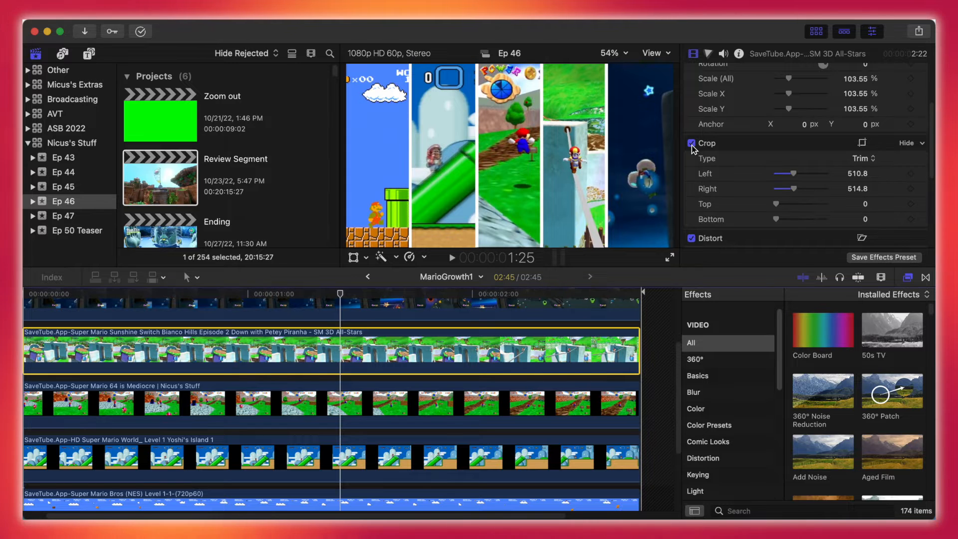
Disable both Transform and Crop on the Super Mario Sunshine clip to view the original full-frame footage, and re-enable them
{"action": "scroll", "coordinate": [692, 145], "scroll_direction": "up", "scroll_amount": 3}
{"action": "left_click", "coordinate": [691, 100]}
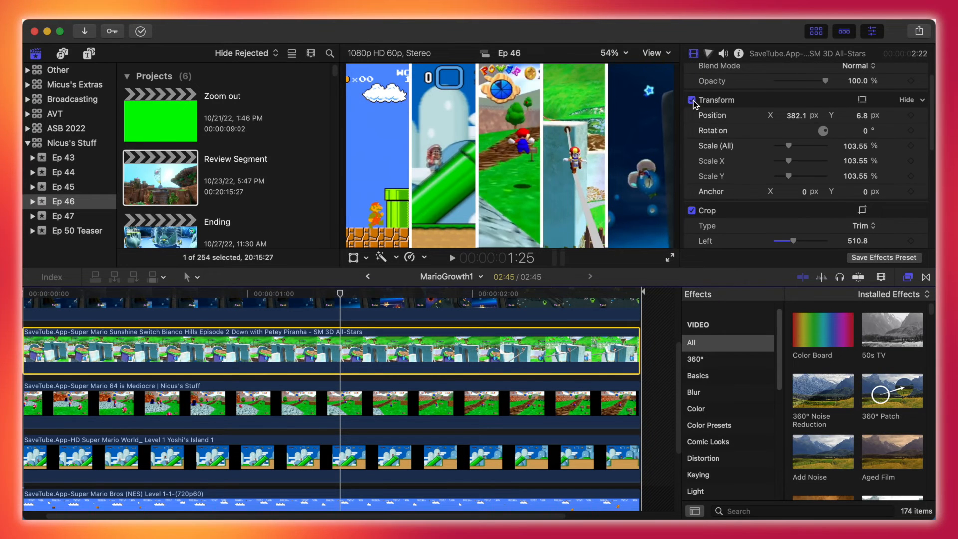
{"action": "left_click", "coordinate": [692, 100]}
{"action": "left_click", "coordinate": [691, 210]}
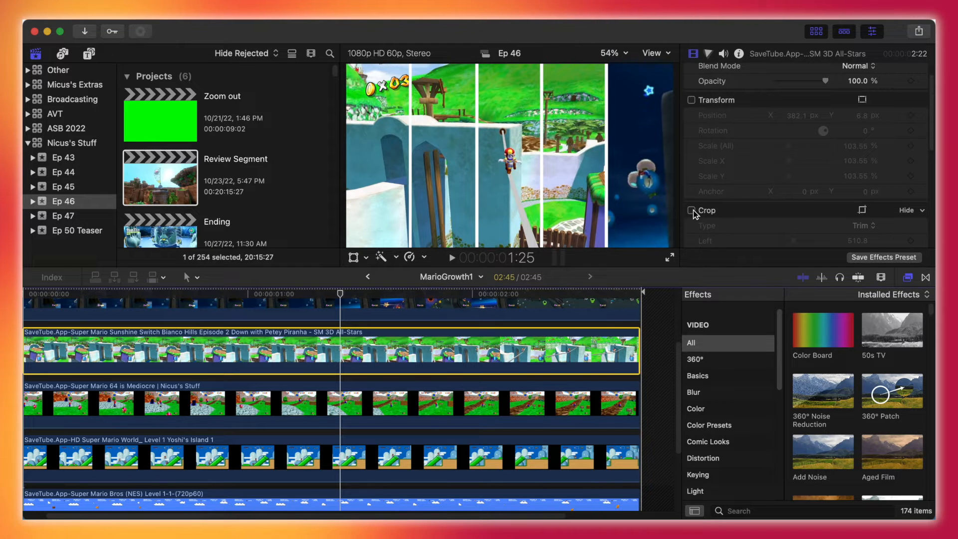
{"action": "left_click", "coordinate": [691, 100]}
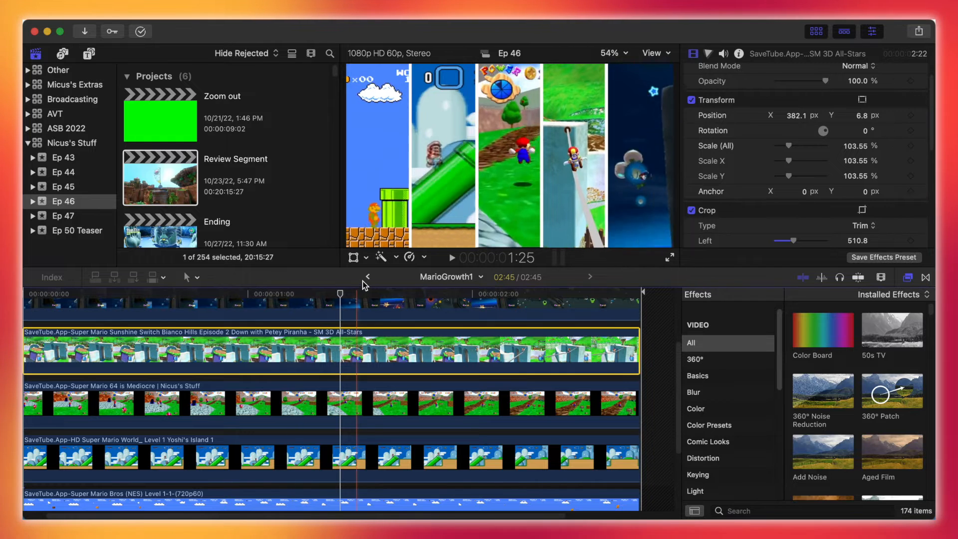
Scrub back through the MarioGrowth1 split screen to review its five gameplay columns, stopping at frame 45
{"action": "left_click", "coordinate": [551, 339]}
{"action": "left_click_drag", "start_coordinate": [551, 339], "coordinate": [155, 434]}
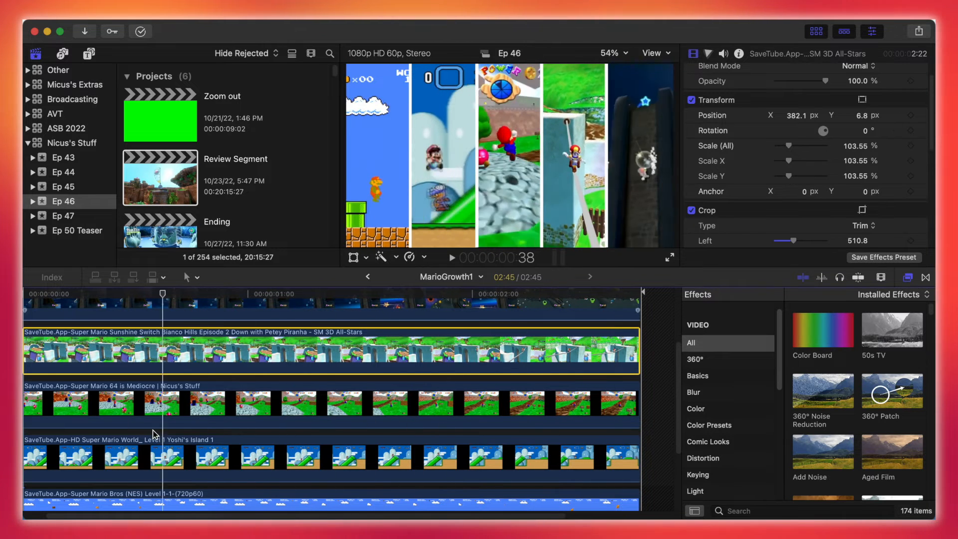
{"action": "left_click", "coordinate": [192, 407]}
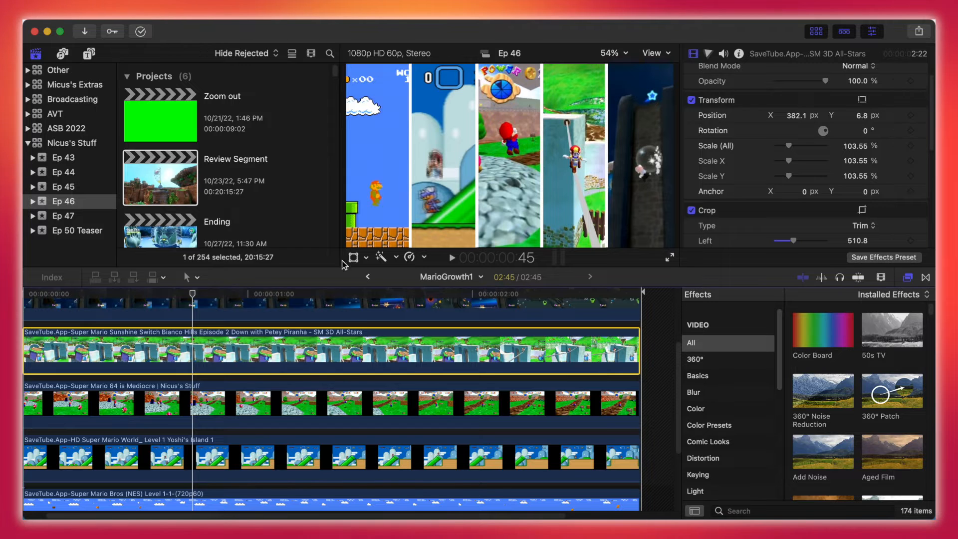
Scrub through the MarioGrowth1 compound clip, return to MarioGrowth2 and examine its stacked console image layers
{"action": "left_click_drag", "start_coordinate": [193, 294], "coordinate": [329, 309]}
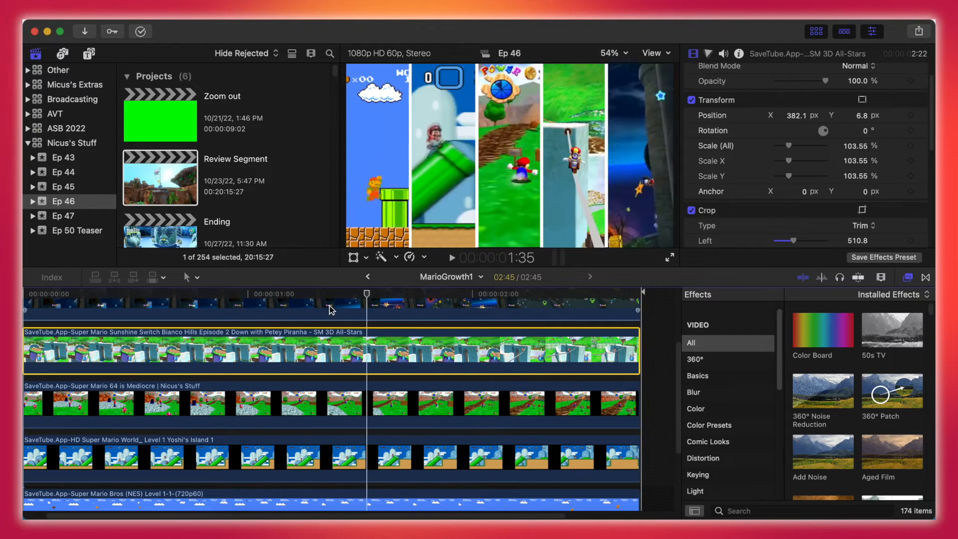
{"action": "left_click", "coordinate": [368, 276]}
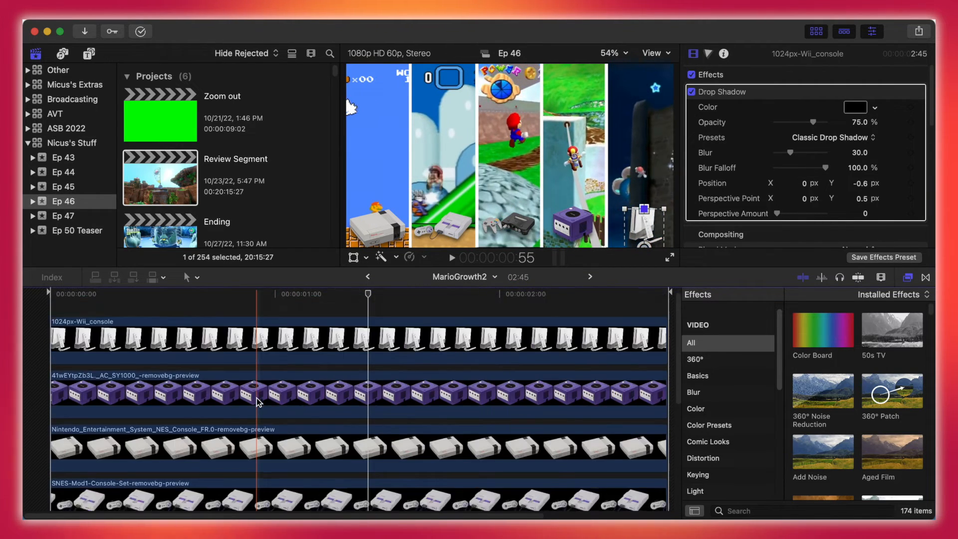
{"action": "scroll", "coordinate": [258, 401], "scroll_direction": "up", "scroll_amount": 5}
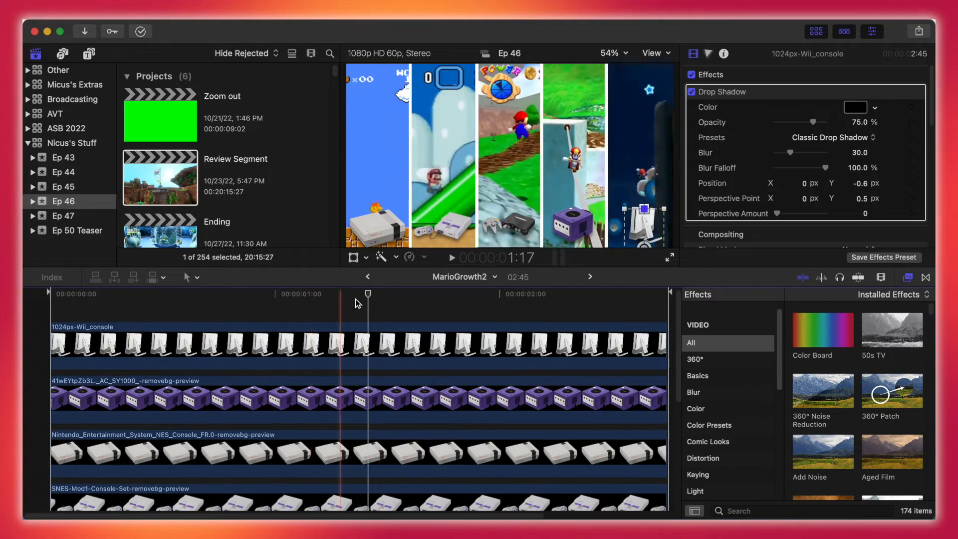
{"action": "scroll", "coordinate": [174, 364], "scroll_direction": "down", "scroll_amount": 5}
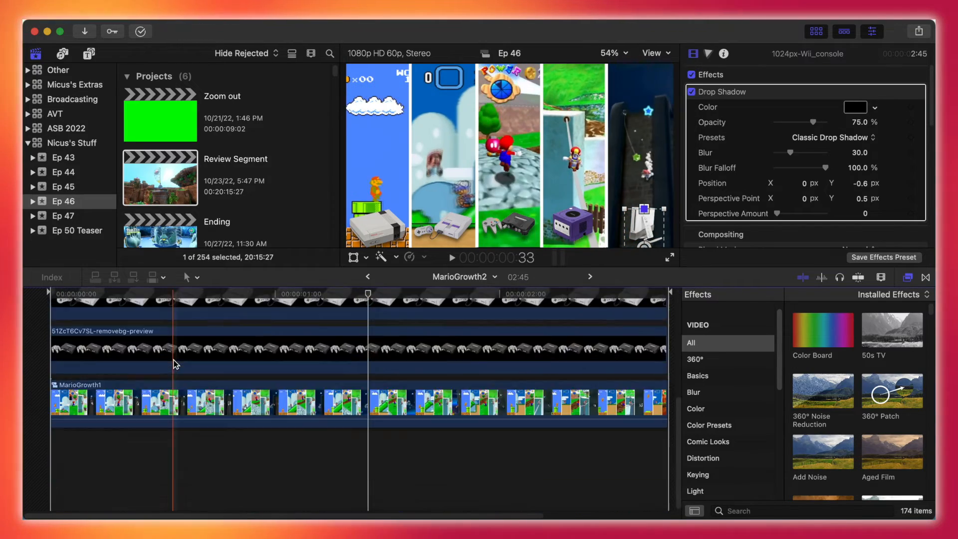
{"action": "scroll", "coordinate": [175, 364], "scroll_direction": "down", "scroll_amount": 3}
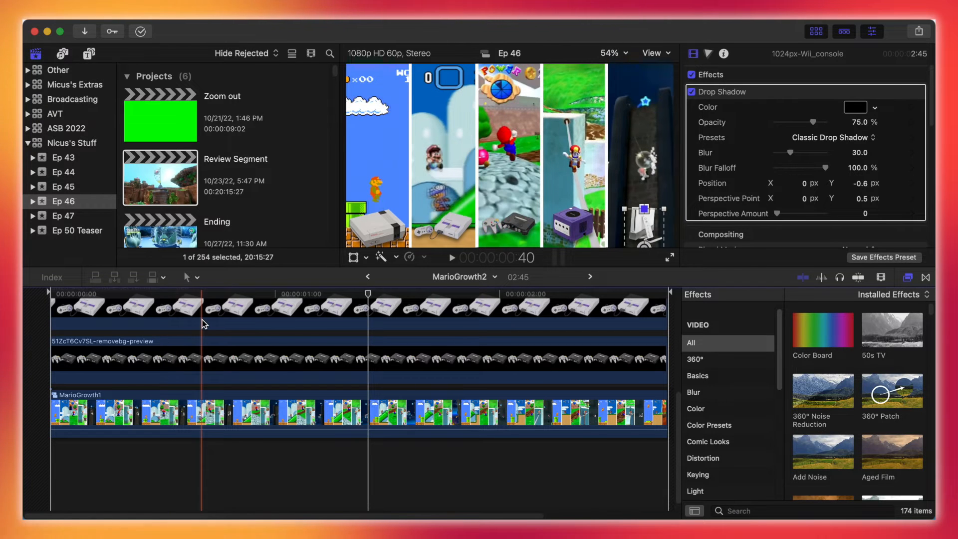
Return to the Review Segment project and preview the MarioGrowth2 clip in its timeline
{"action": "left_click", "coordinate": [375, 294]}
{"action": "left_click_drag", "start_coordinate": [375, 294], "coordinate": [358, 271]}
{"action": "left_click", "coordinate": [368, 277]}
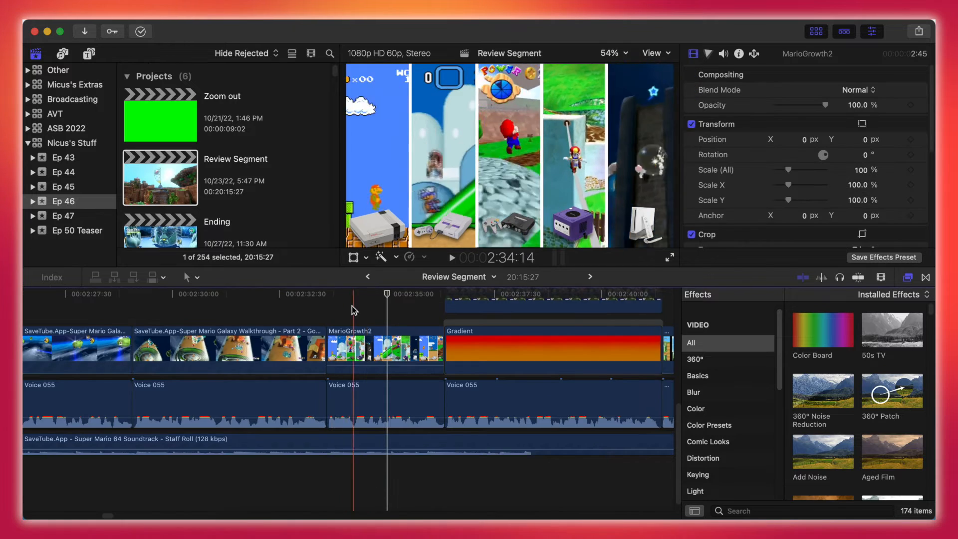
{"action": "mouse_move", "coordinate": [344, 307]}
{"action": "left_mouse_down"}
{"action": "mouse_move", "coordinate": [313, 313]}
{"action": "mouse_move", "coordinate": [351, 308]}
{"action": "left_mouse_up"}
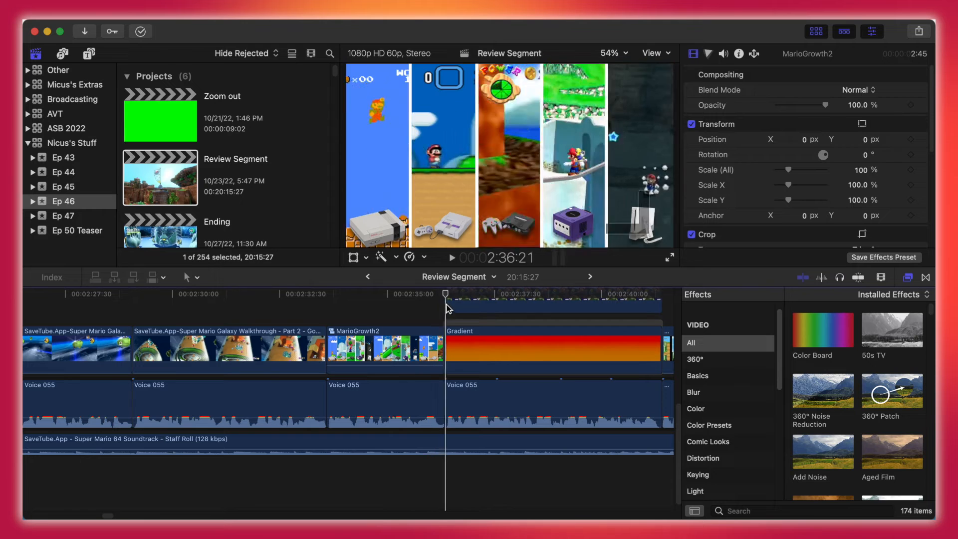
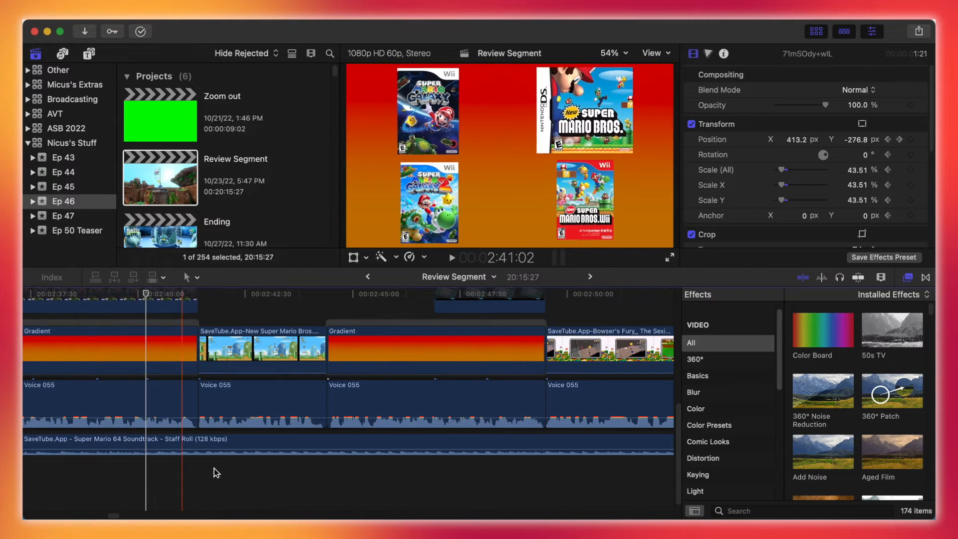
Examine the earlier part of the Review Segment timeline, including the game box art layered over the gradient near 1:40
{"action": "scroll", "coordinate": [97, 512], "scroll_direction": "left", "scroll_amount": 10}
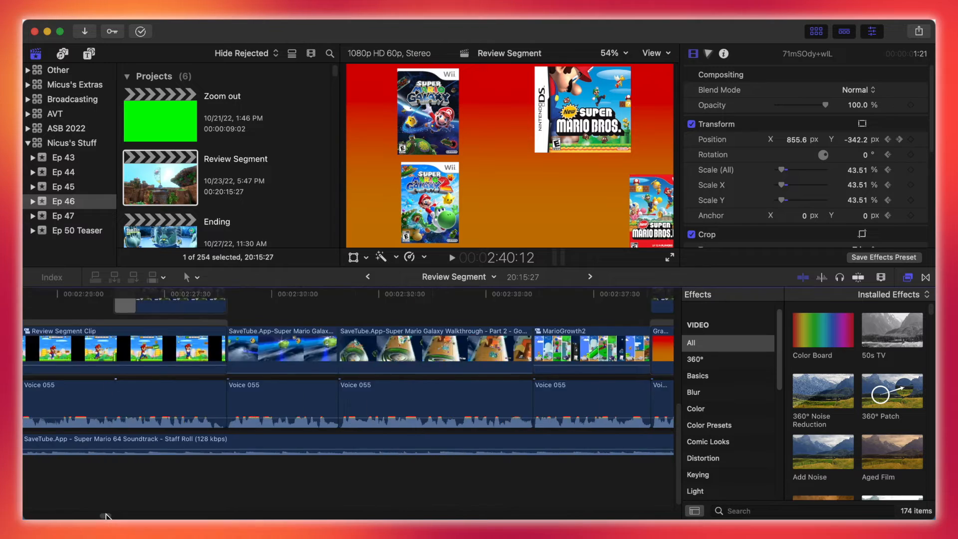
{"action": "scroll", "coordinate": [87, 513], "scroll_direction": "left", "scroll_amount": 10}
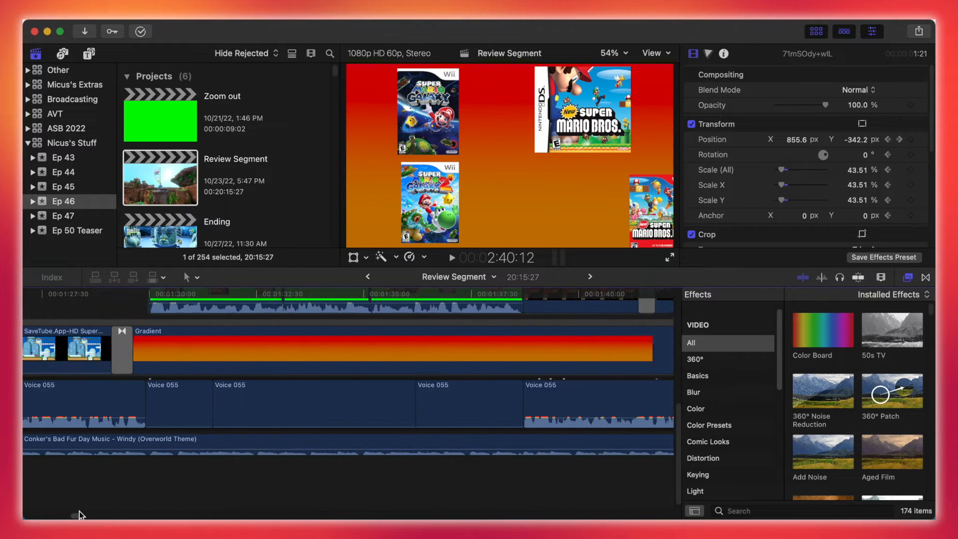
{"action": "scroll", "coordinate": [79, 513], "scroll_direction": "left", "scroll_amount": 10}
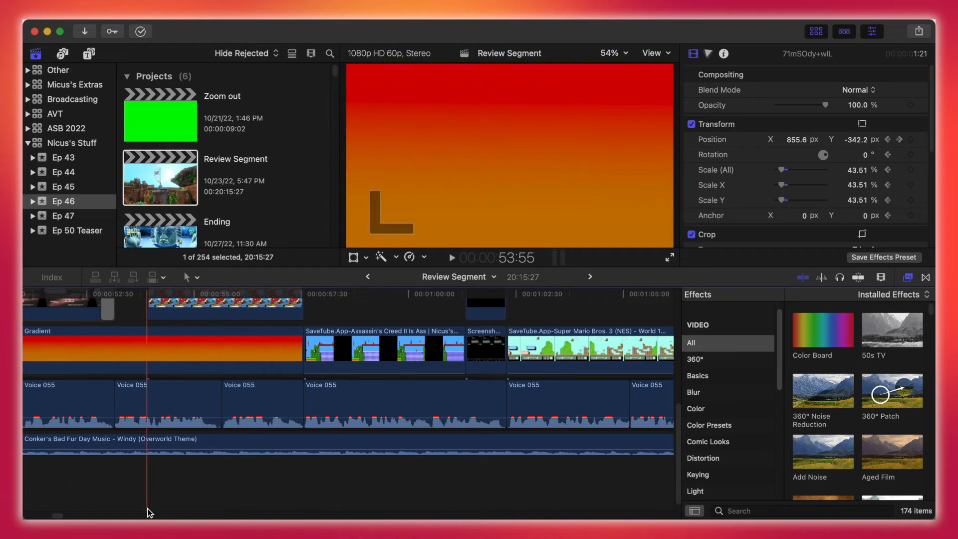
{"action": "scroll", "coordinate": [56, 514], "scroll_direction": "right", "scroll_amount": 8}
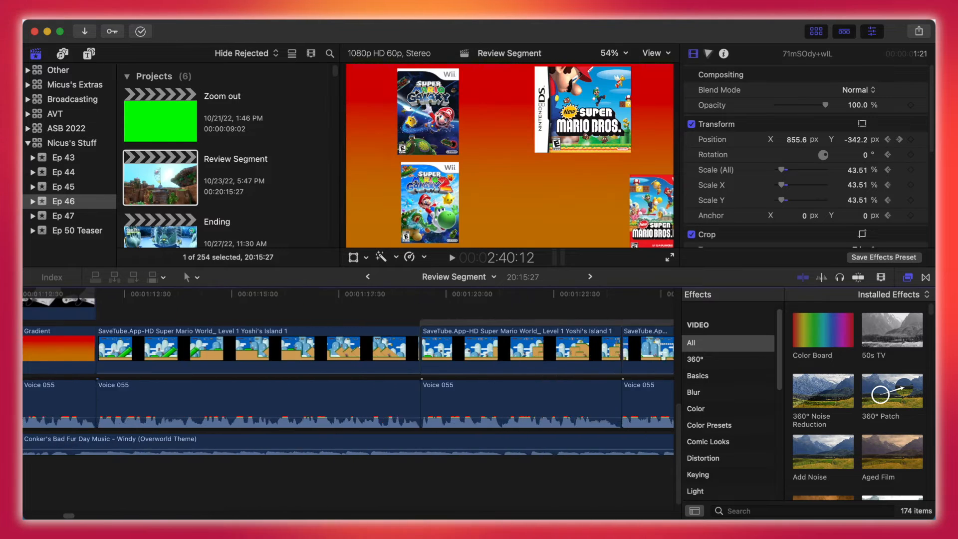
{"action": "scroll", "coordinate": [348, 379], "scroll_direction": "right", "scroll_amount": 6}
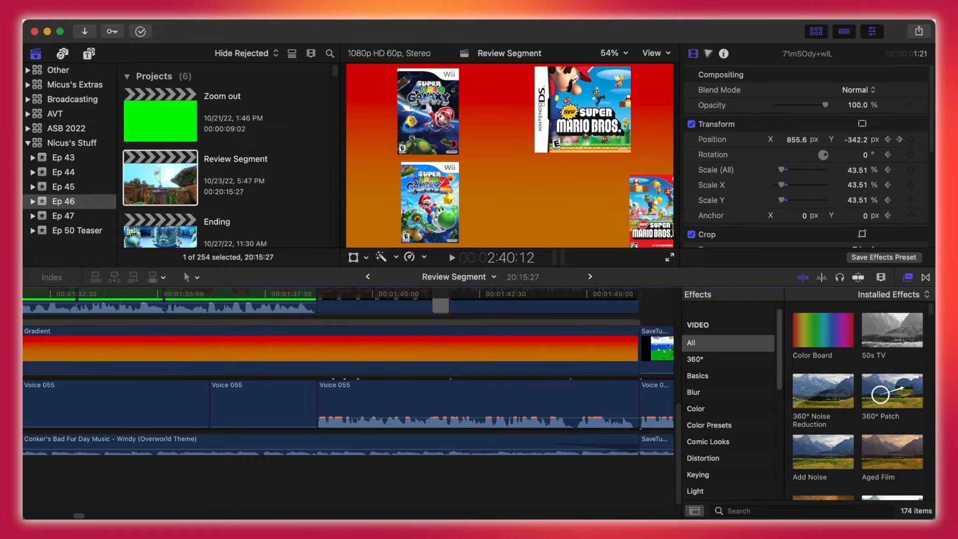
{"action": "scroll", "coordinate": [348, 371], "scroll_direction": "right", "scroll_amount": 8}
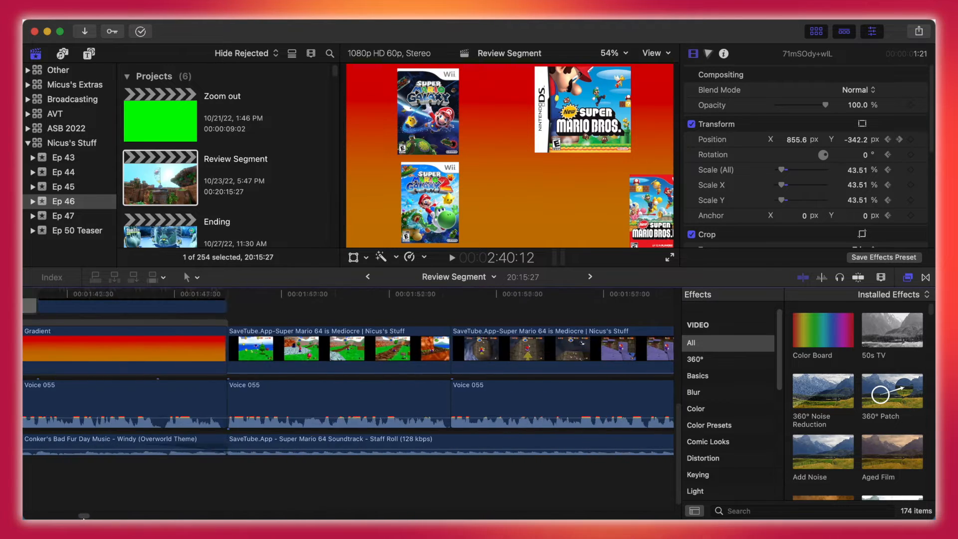
{"action": "scroll", "coordinate": [148, 376], "scroll_direction": "up", "scroll_amount": 4}
{"action": "scroll", "coordinate": [148, 377], "scroll_direction": "left", "scroll_amount": 4}
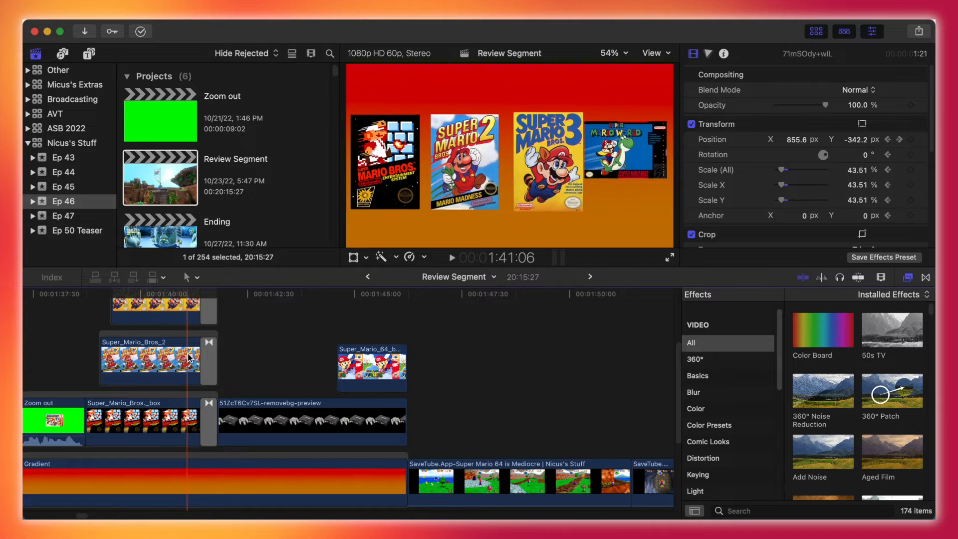
Examine the Review Segment's box art and console image layers between about 2:35 and 3:00
{"action": "left_click_drag", "start_coordinate": [81, 515], "coordinate": [110, 514]}
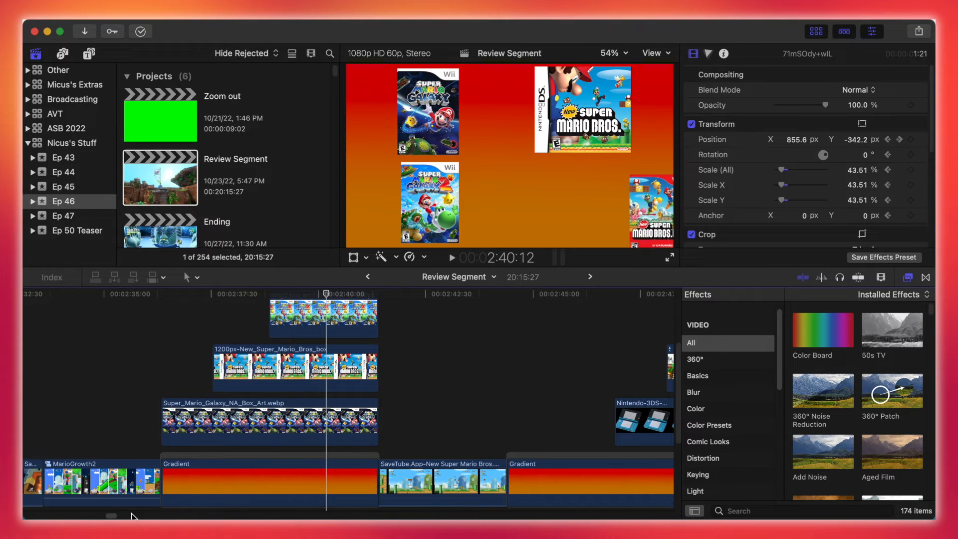
{"action": "scroll", "coordinate": [160, 474], "scroll_direction": "right", "scroll_amount": 10}
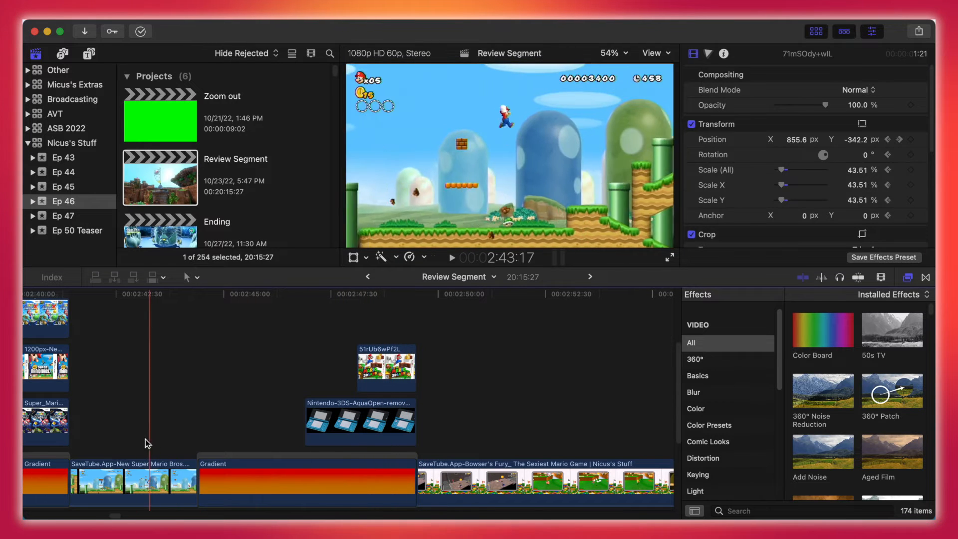
{"action": "left_click_drag", "start_coordinate": [110, 514], "coordinate": [117, 515]}
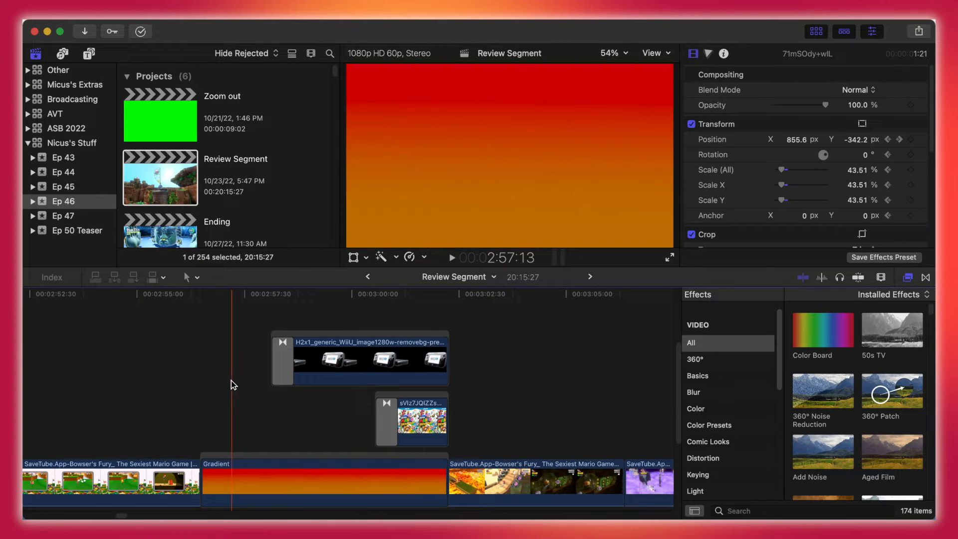
{"action": "left_click_drag", "start_coordinate": [121, 515], "coordinate": [117, 514]}
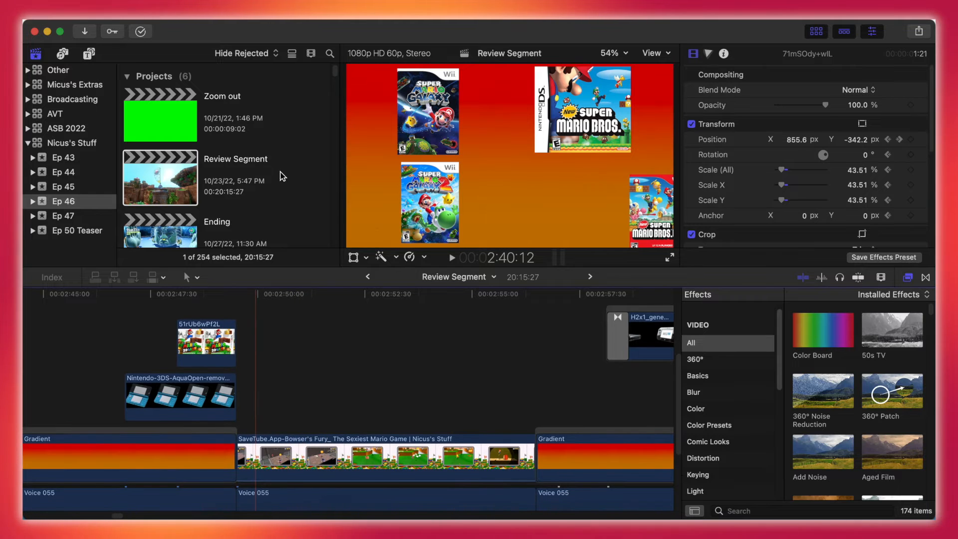
Look through the Ep 46 media down to October 6, 2022 for the Bowser's Fury source clip
{"action": "scroll", "coordinate": [280, 184], "scroll_direction": "down", "scroll_amount": 15}
{"action": "scroll", "coordinate": [285, 154], "scroll_direction": "down", "scroll_amount": 15}
{"action": "scroll", "coordinate": [284, 150], "scroll_direction": "down", "scroll_amount": 15}
{"action": "scroll", "coordinate": [283, 150], "scroll_direction": "down", "scroll_amount": 15}
{"action": "scroll", "coordinate": [283, 150], "scroll_direction": "down", "scroll_amount": 4}
{"action": "scroll", "coordinate": [283, 150], "scroll_direction": "down", "scroll_amount": 8}
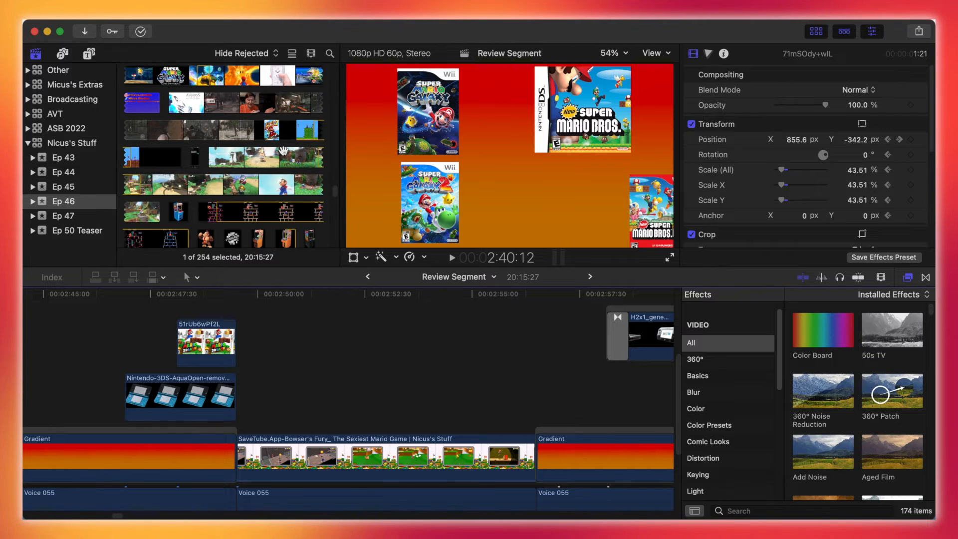
{"action": "scroll", "coordinate": [283, 150], "scroll_direction": "down", "scroll_amount": 15}
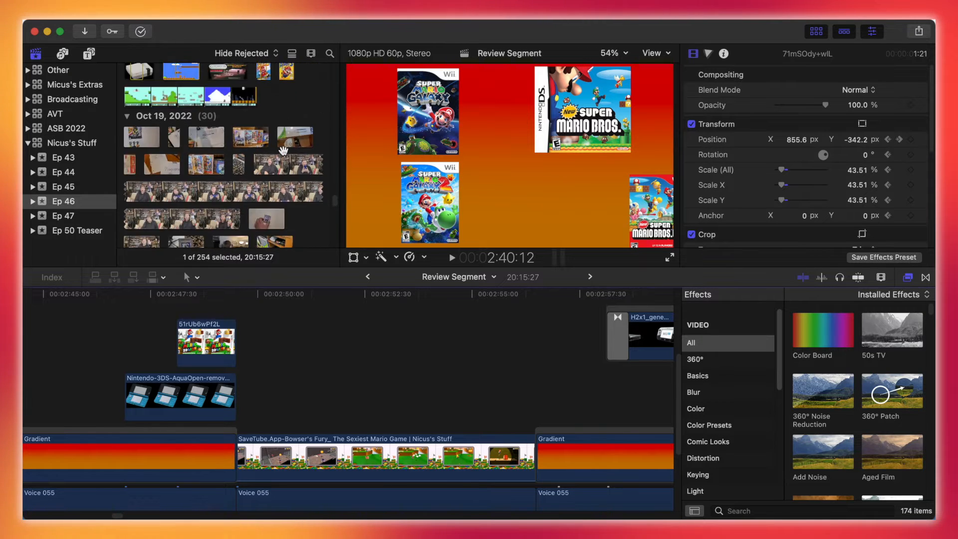
{"action": "scroll", "coordinate": [283, 150], "scroll_direction": "down", "scroll_amount": 5}
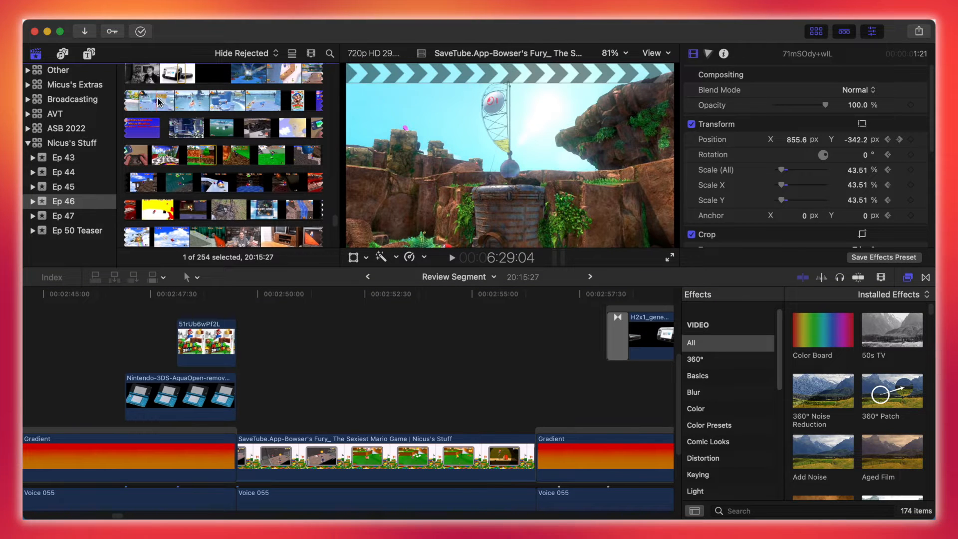
{"action": "left_click", "coordinate": [158, 101]}
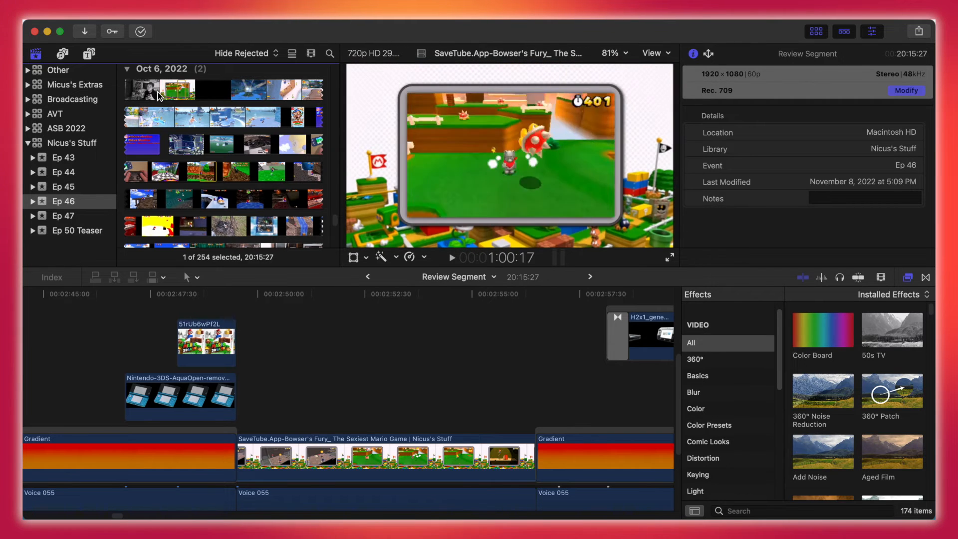
Go to the release timeline screenshot clip near 3:10 in the Review Segment and select it
{"action": "left_click", "coordinate": [118, 510]}
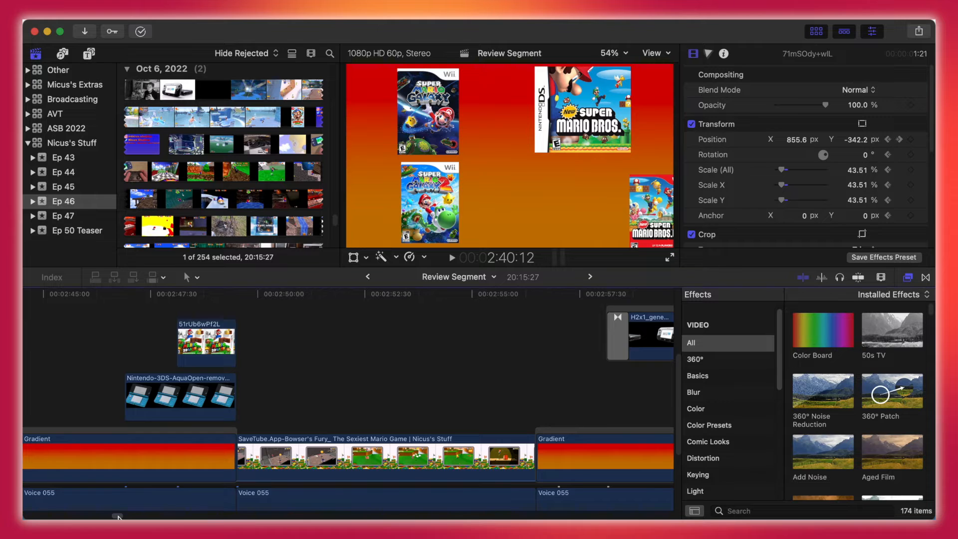
{"action": "scroll", "coordinate": [199, 389], "scroll_direction": "right", "scroll_amount": 10}
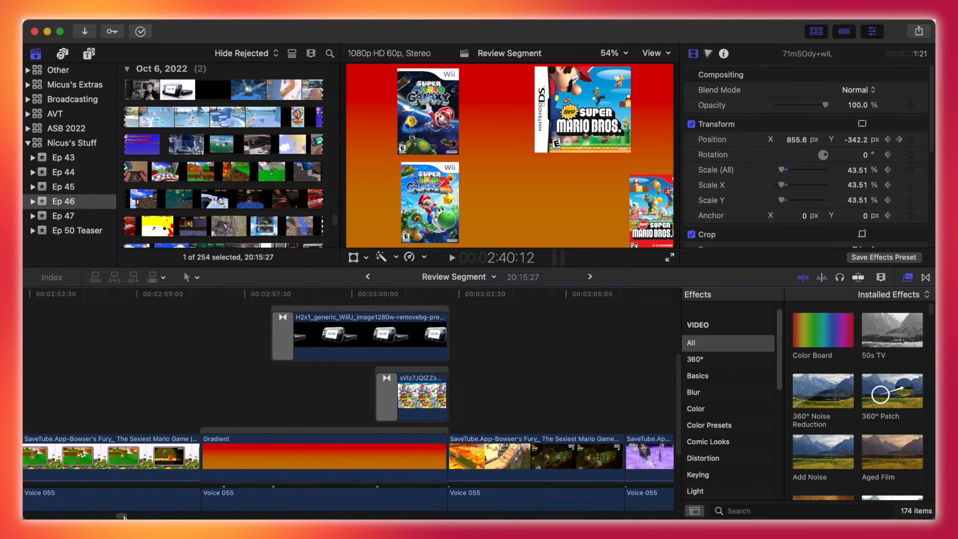
{"action": "scroll", "coordinate": [145, 484], "scroll_direction": "right", "scroll_amount": 5}
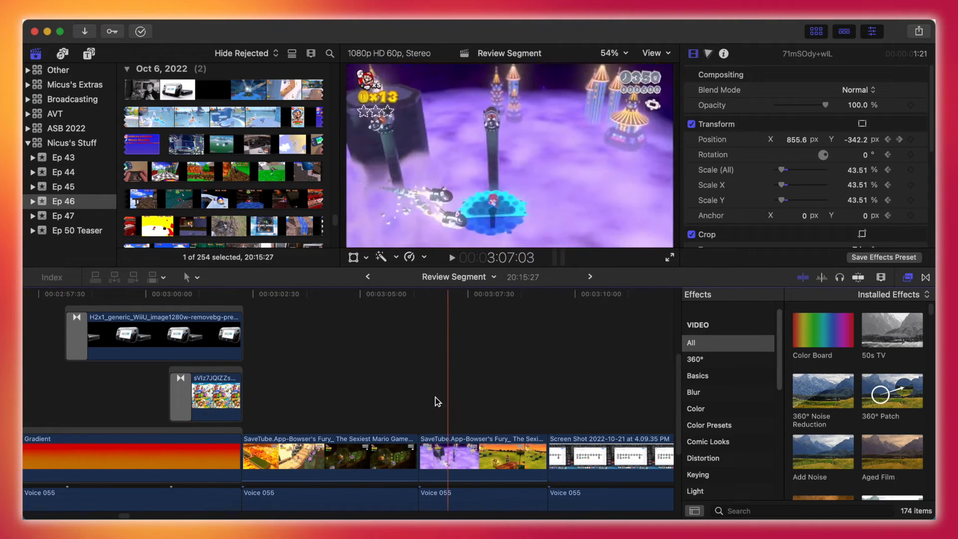
{"action": "scroll", "coordinate": [145, 427], "scroll_direction": "right", "scroll_amount": 7}
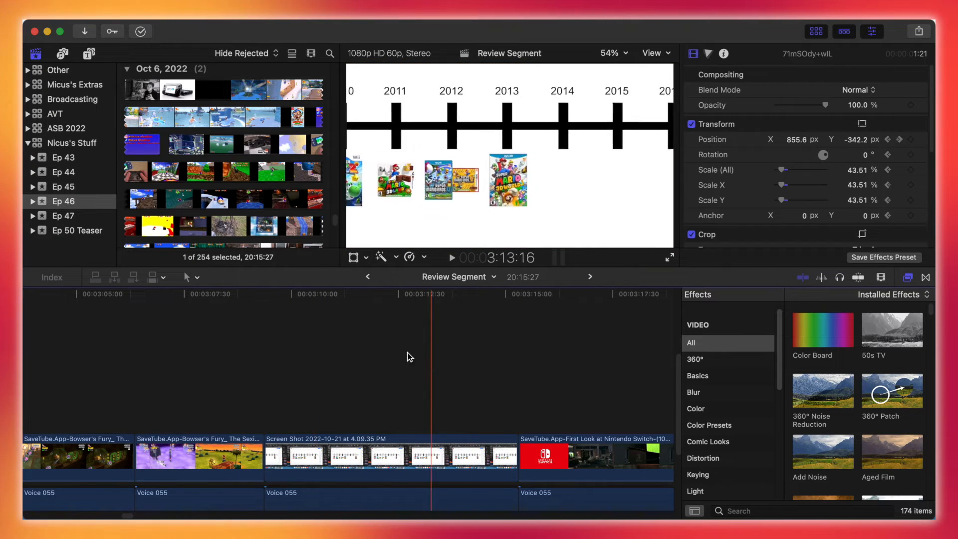
{"action": "left_click", "coordinate": [318, 302]}
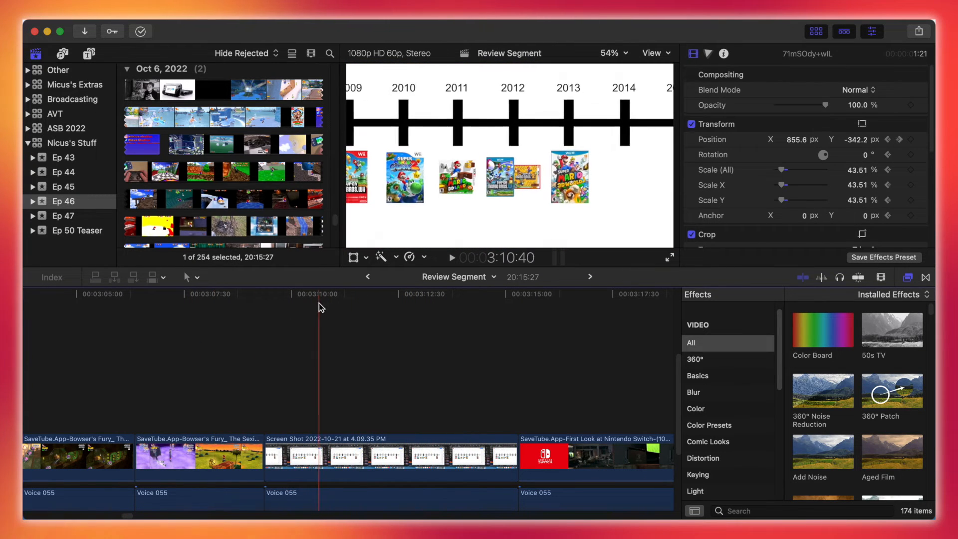
{"action": "left_click", "coordinate": [372, 461]}
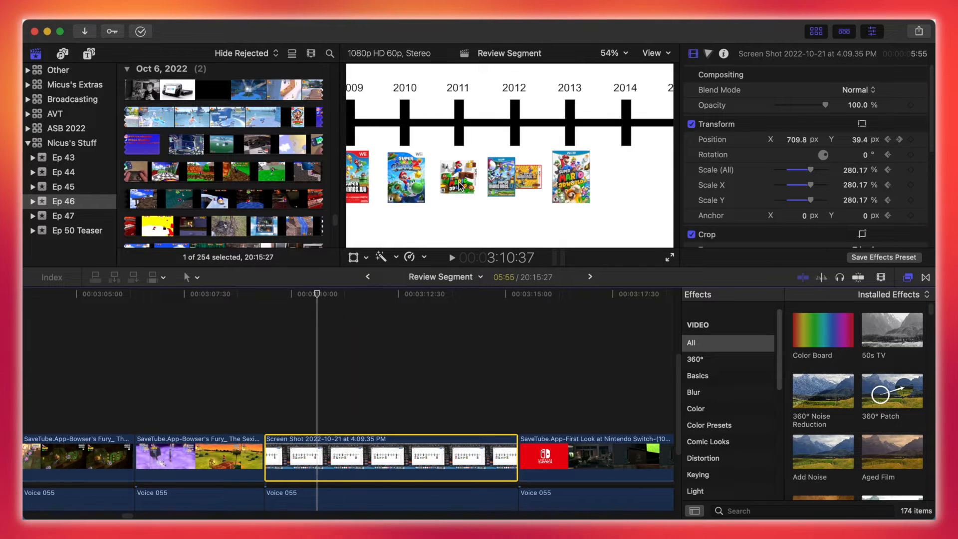
Find the "timeline" image in the Ep 46 media and connect it above the release timeline screenshot clip near 3:10
{"action": "scroll", "coordinate": [264, 166], "scroll_direction": "down", "scroll_amount": 10}
{"action": "scroll", "coordinate": [264, 165], "scroll_direction": "up", "scroll_amount": 15}
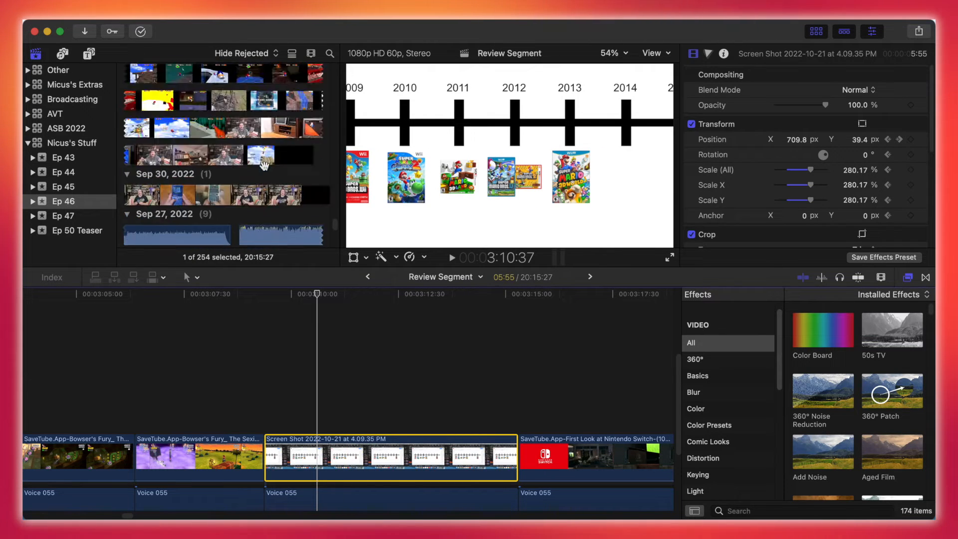
{"action": "scroll", "coordinate": [264, 165], "scroll_direction": "up", "scroll_amount": 10}
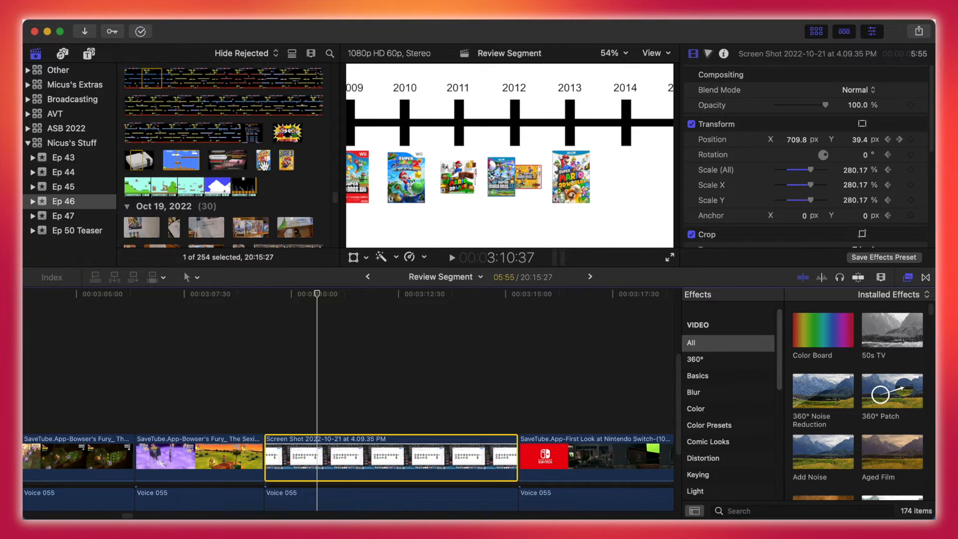
{"action": "scroll", "coordinate": [264, 165], "scroll_direction": "up", "scroll_amount": 10}
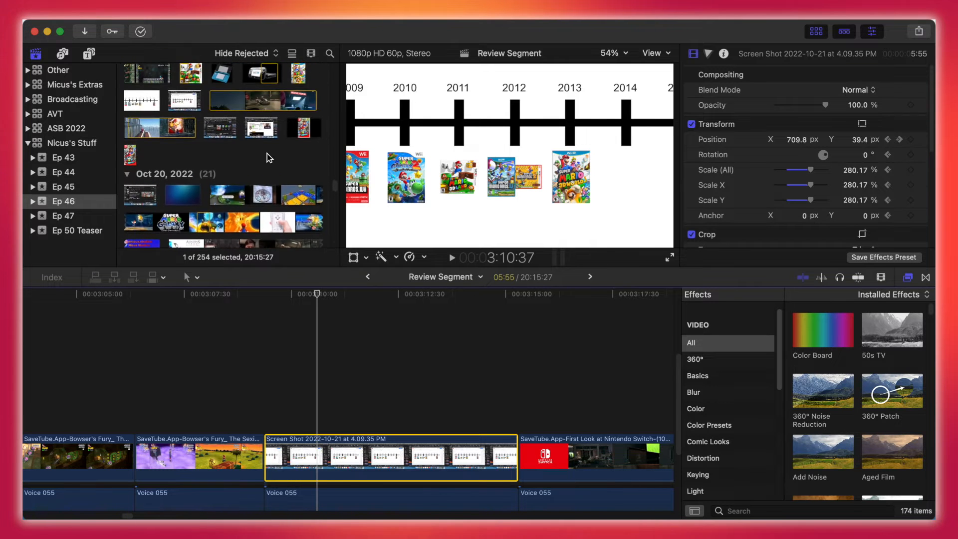
{"action": "scroll", "coordinate": [269, 158], "scroll_direction": "up", "scroll_amount": 1}
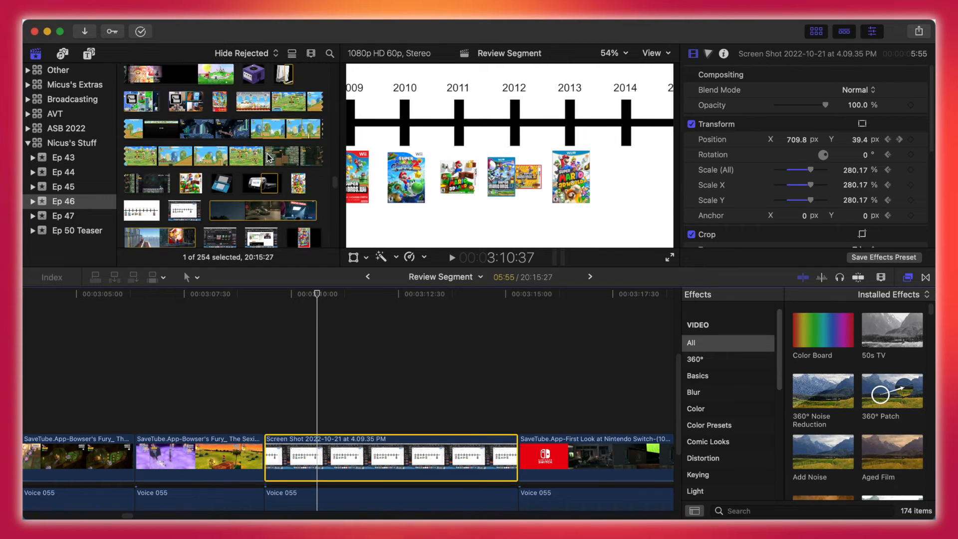
{"action": "left_click", "coordinate": [151, 213]}
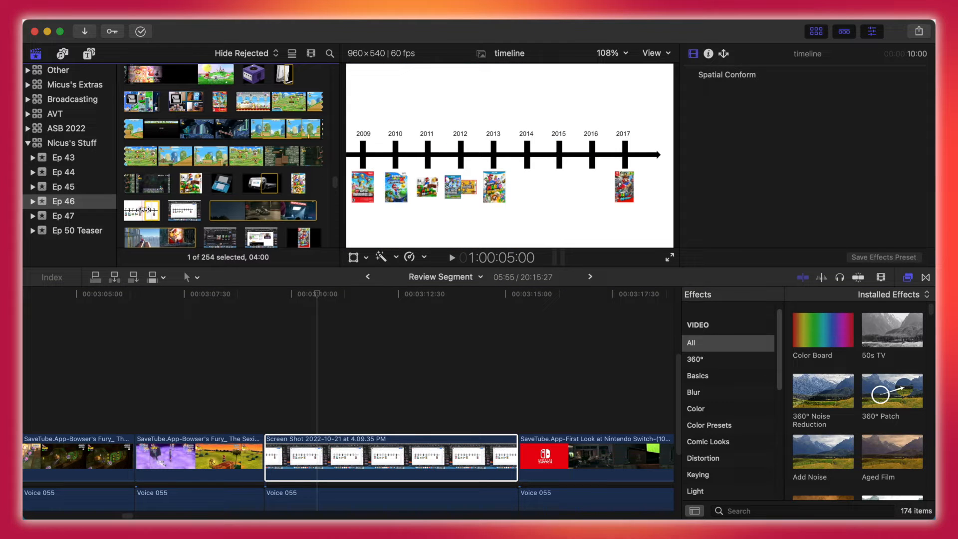
{"action": "left_click_drag", "start_coordinate": [298, 374], "coordinate": [304, 367]}
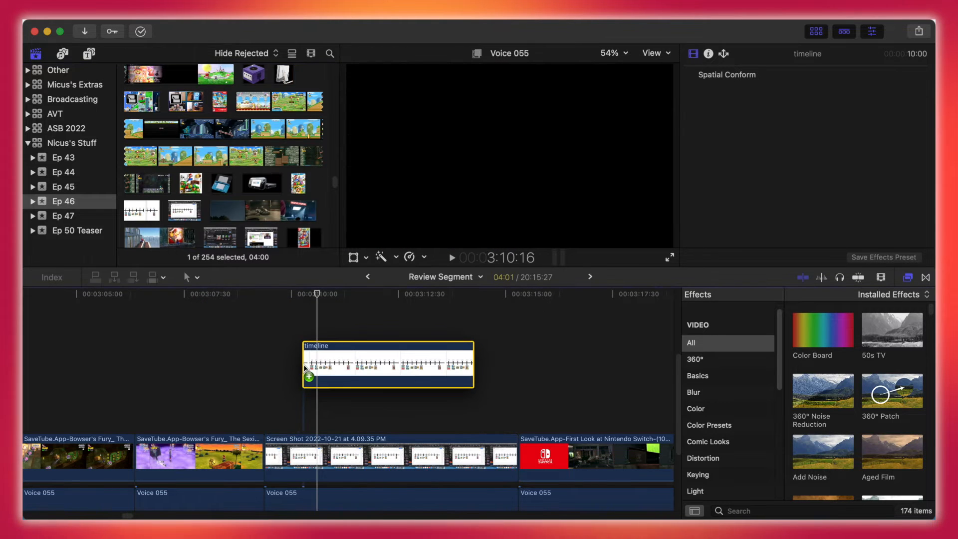
Enlarge the connected "timeline" image to about 228% and reposition it to about X 880.6, Y 120.9 px
{"action": "left_click", "coordinate": [353, 257]}
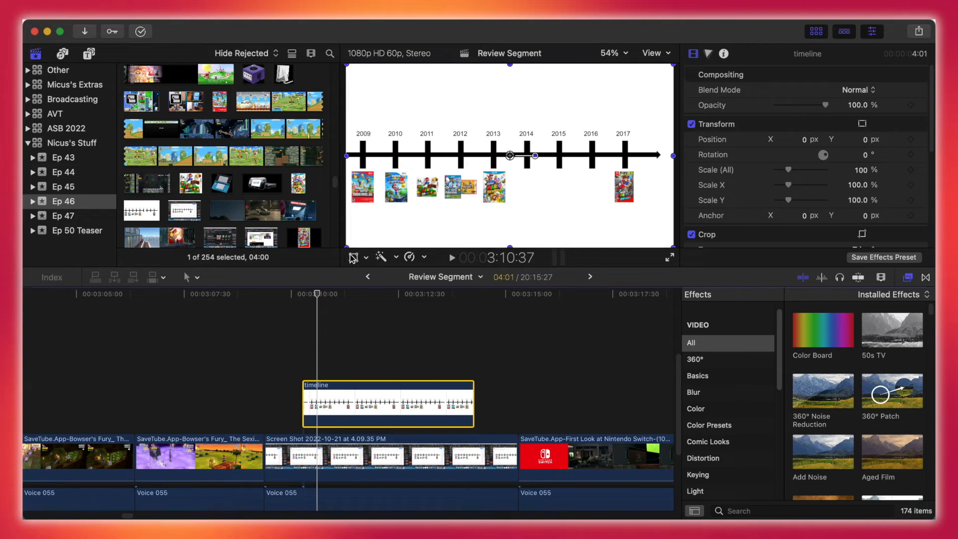
{"action": "left_click_drag", "start_coordinate": [346, 247], "coordinate": [137, 324]}
{"action": "left_click_drag", "start_coordinate": [419, 220], "coordinate": [595, 173]}
{"action": "left_click_drag", "start_coordinate": [459, 188], "coordinate": [385, 221]}
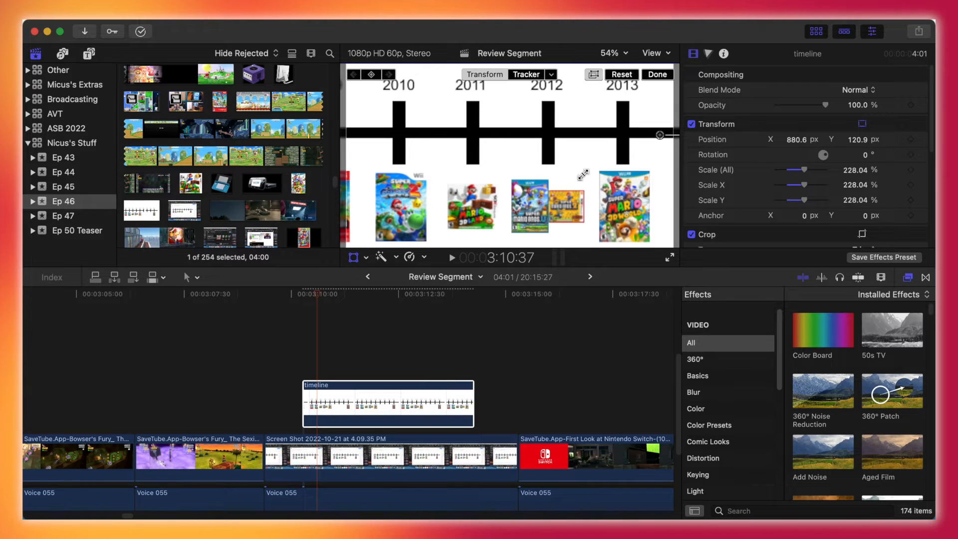
Delete the connected "timeline" image from above the screenshot clip
{"action": "left_click", "coordinate": [348, 403]}
{"action": "key", "text": "super+shift+a"}
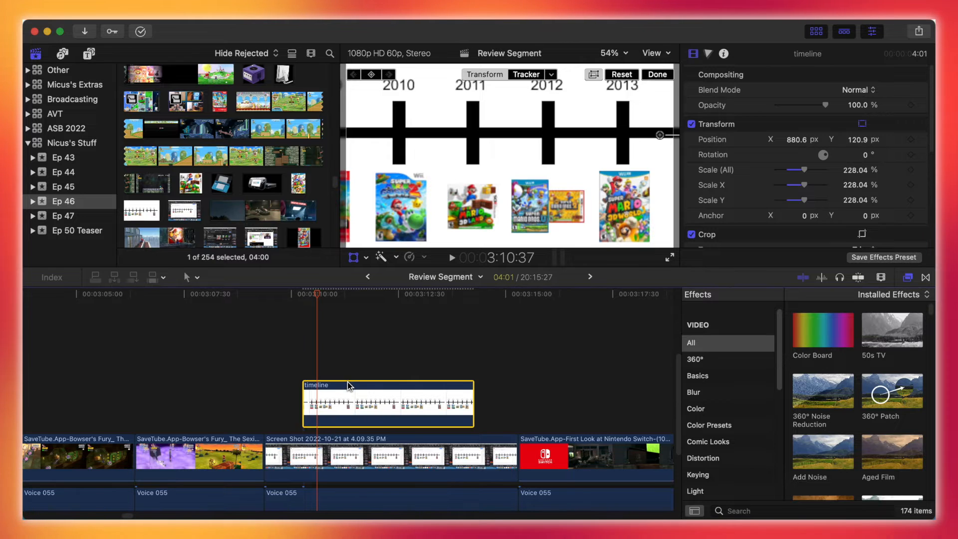
{"action": "key", "text": "Delete"}
Select the release timeline screenshot clip and switch its Transform off and back on to compare the original capture with the enlarged framing
{"action": "left_click", "coordinate": [406, 449]}
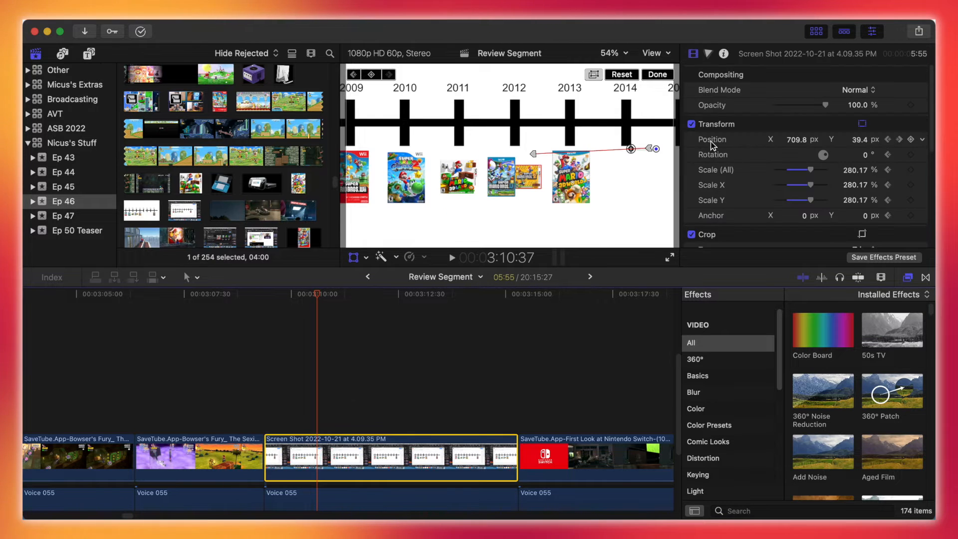
{"action": "left_click", "coordinate": [691, 124]}
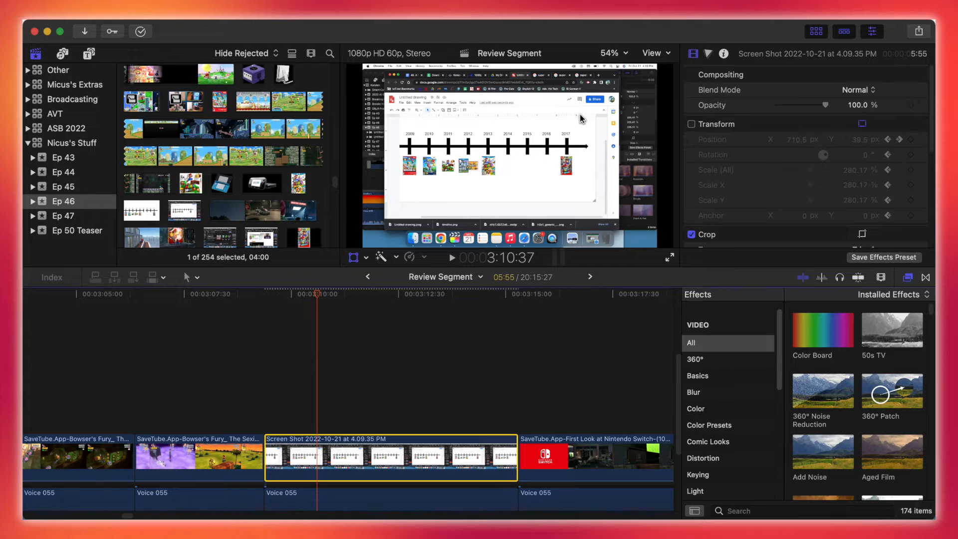
{"action": "left_click", "coordinate": [691, 124]}
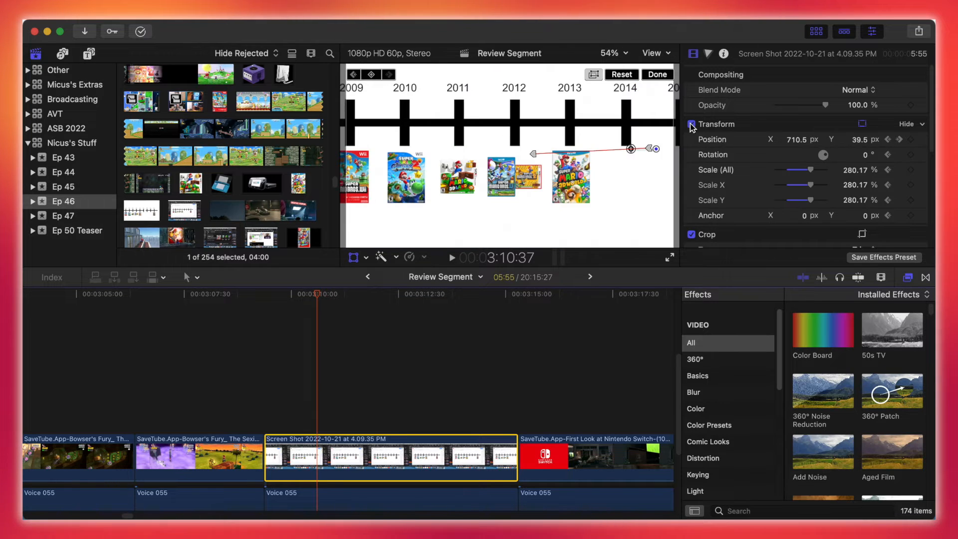
{"action": "left_click_drag", "start_coordinate": [283, 297], "coordinate": [295, 299]}
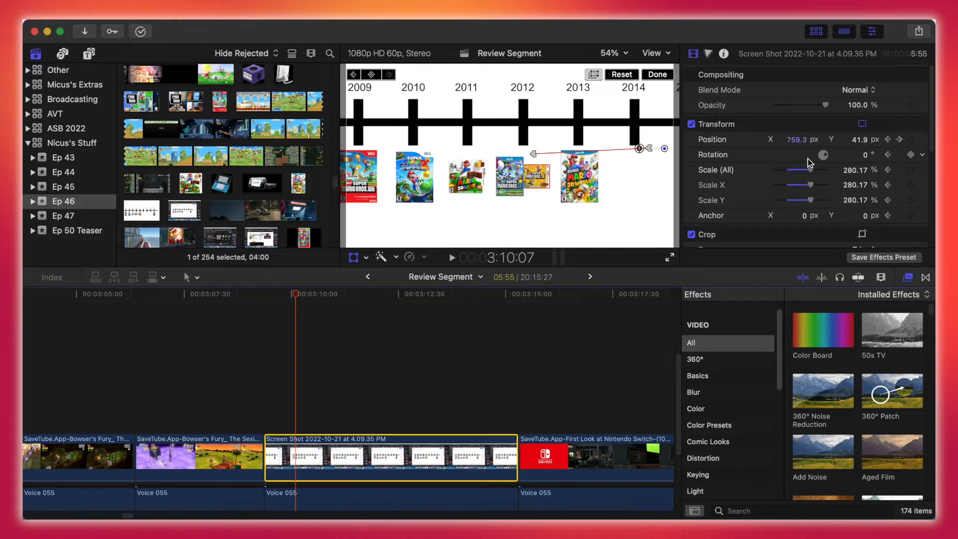
{"action": "left_click_drag", "start_coordinate": [830, 170], "coordinate": [801, 173]}
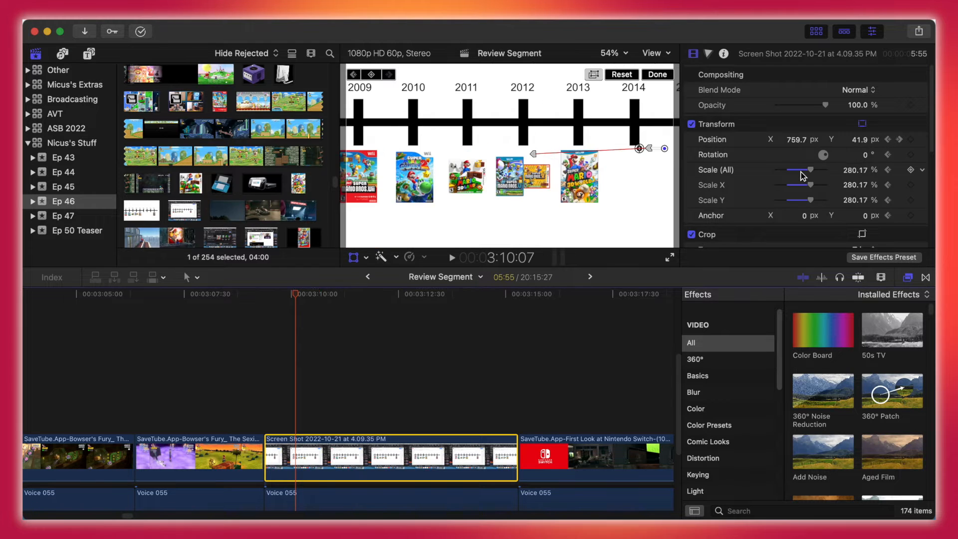
{"action": "key", "text": "space"}
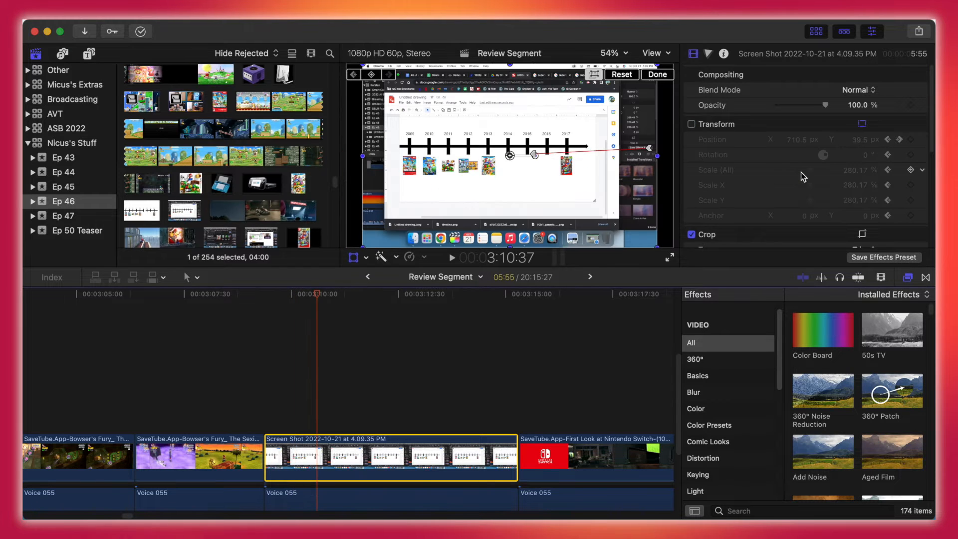
{"action": "left_click", "coordinate": [691, 124]}
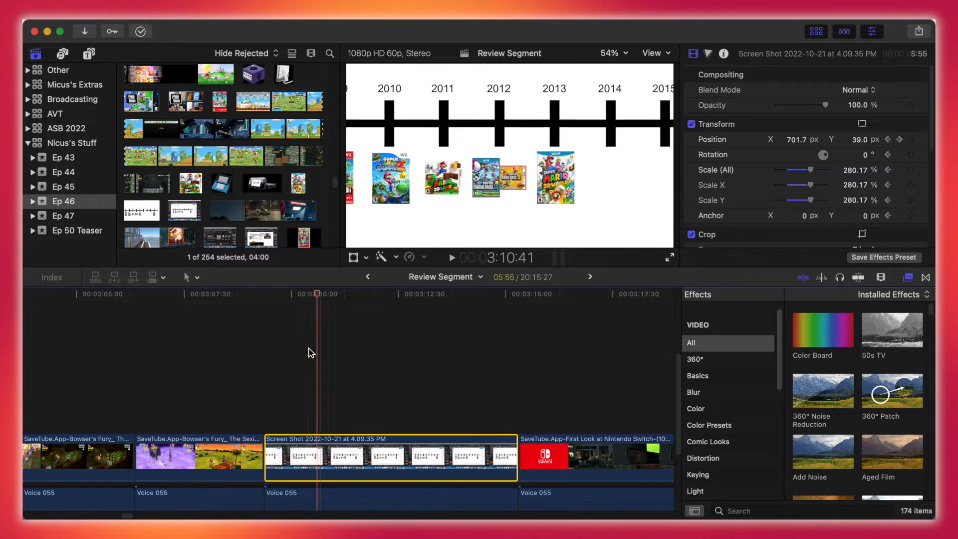
Scrub back and forth through the release timeline screenshot clip to preview its keyframed pan across the years
{"action": "left_click_drag", "start_coordinate": [314, 299], "coordinate": [358, 334]}
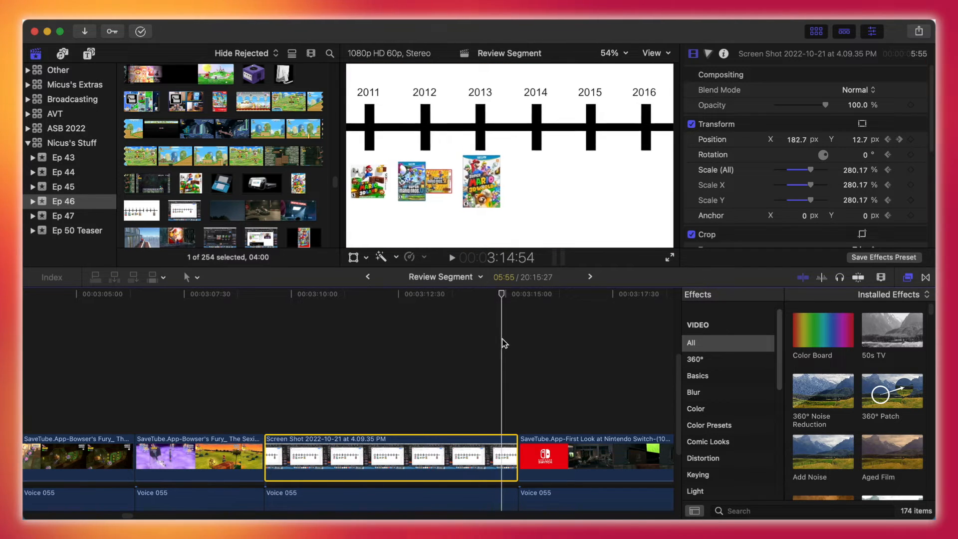
{"action": "left_click_drag", "start_coordinate": [543, 344], "coordinate": [238, 364]}
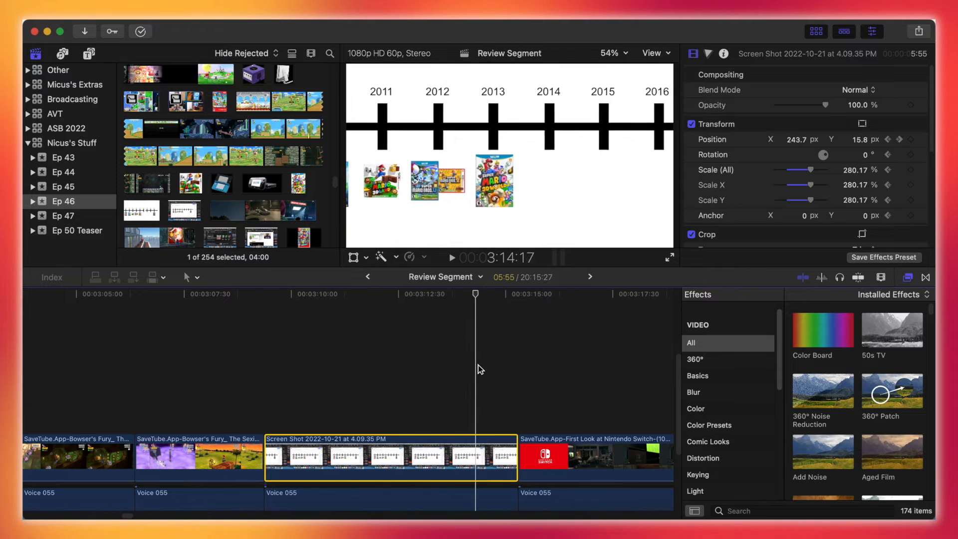
{"action": "left_click_drag", "start_coordinate": [525, 359], "coordinate": [271, 363]}
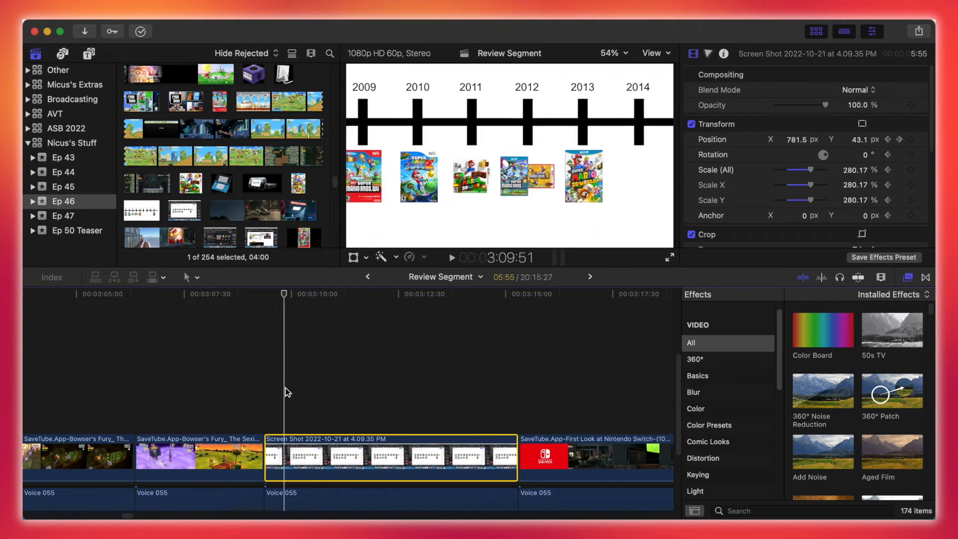
Examine the rest of the Review Segment, from the Super Mario Odyssey clips after 3:15 to the closing clips near 20:12
{"action": "scroll", "coordinate": [421, 371], "scroll_direction": "right", "scroll_amount": 10}
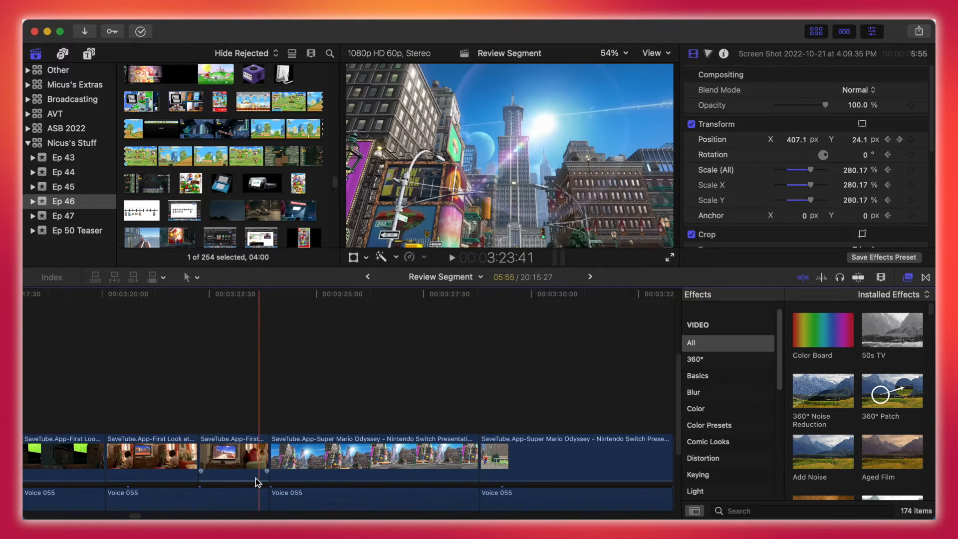
{"action": "scroll", "coordinate": [138, 515], "scroll_direction": "right", "scroll_amount": 10}
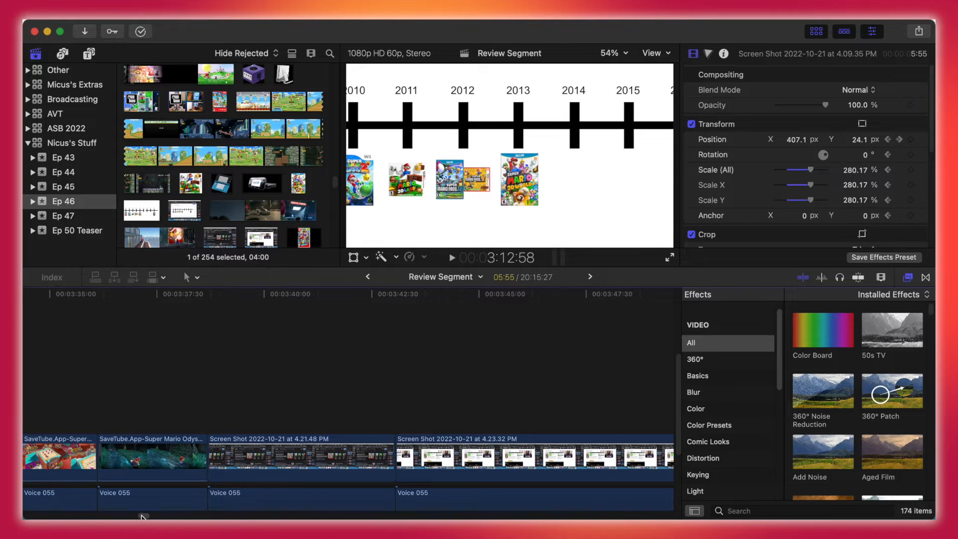
{"action": "scroll", "coordinate": [143, 516], "scroll_direction": "right", "scroll_amount": 10}
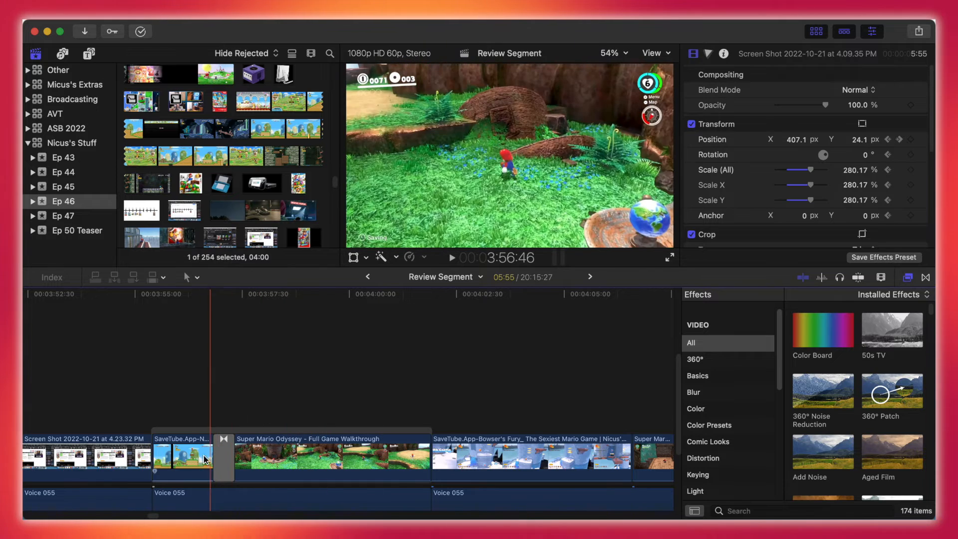
{"action": "scroll", "coordinate": [160, 516], "scroll_direction": "right", "scroll_amount": 8}
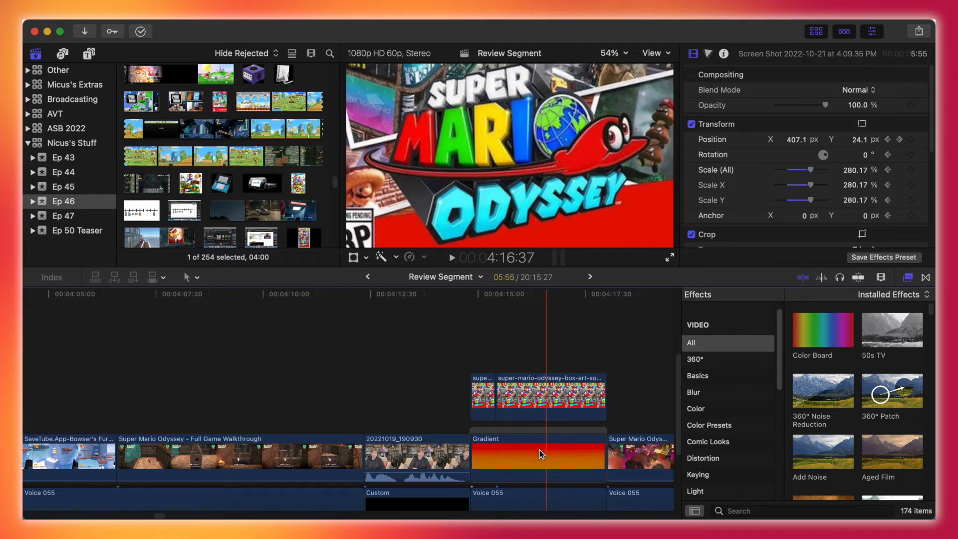
{"action": "scroll", "coordinate": [182, 513], "scroll_direction": "right", "scroll_amount": 15}
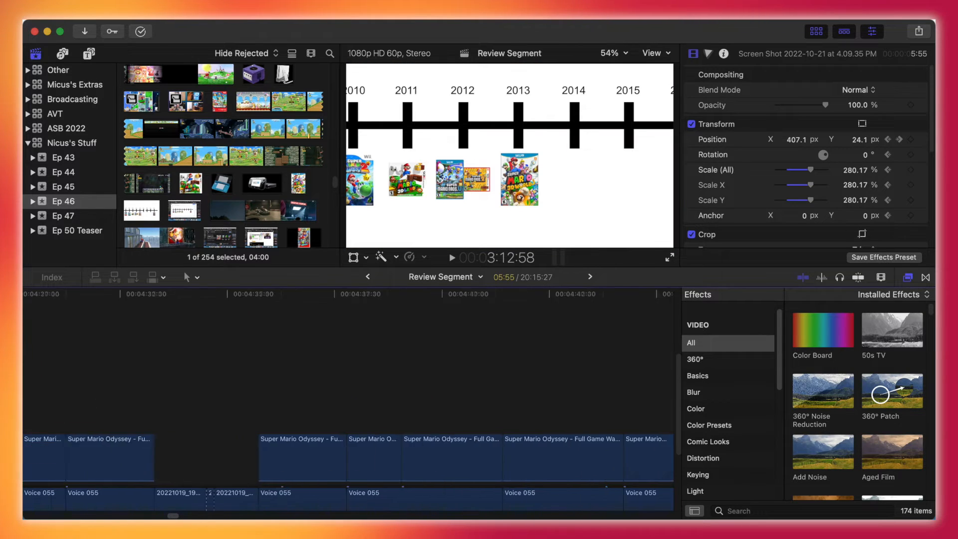
{"action": "scroll", "coordinate": [175, 514], "scroll_direction": "right", "scroll_amount": 20}
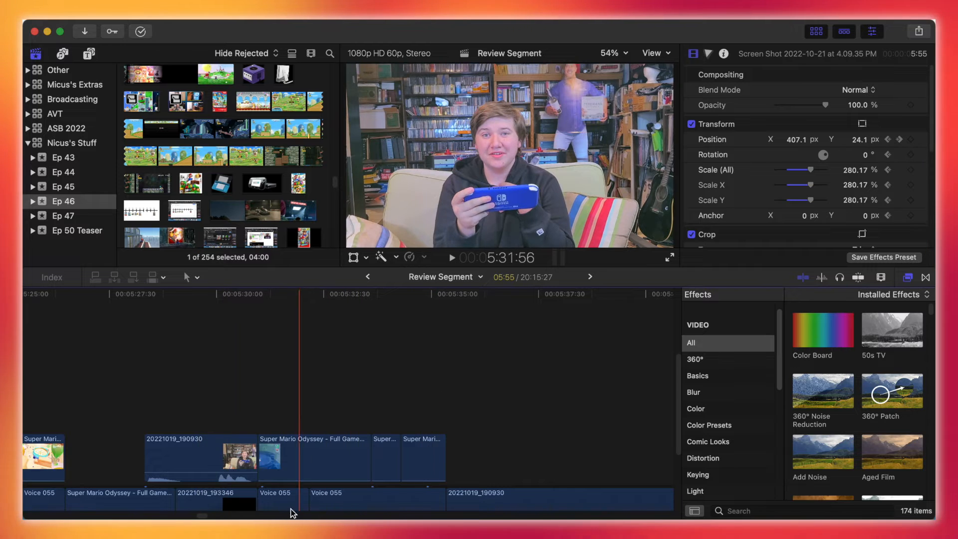
{"action": "scroll", "coordinate": [299, 511], "scroll_direction": "right", "scroll_amount": 15}
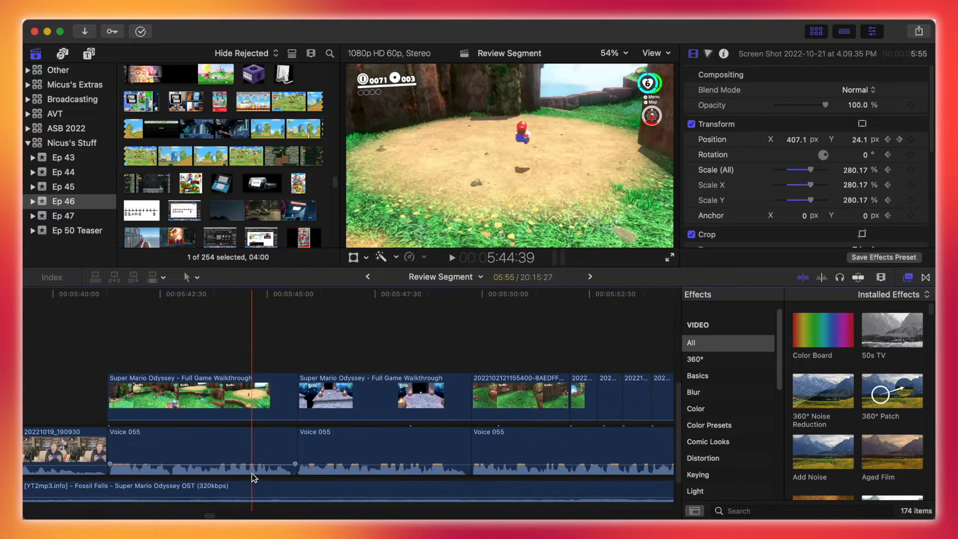
{"action": "scroll", "coordinate": [245, 498], "scroll_direction": "right", "scroll_amount": 20}
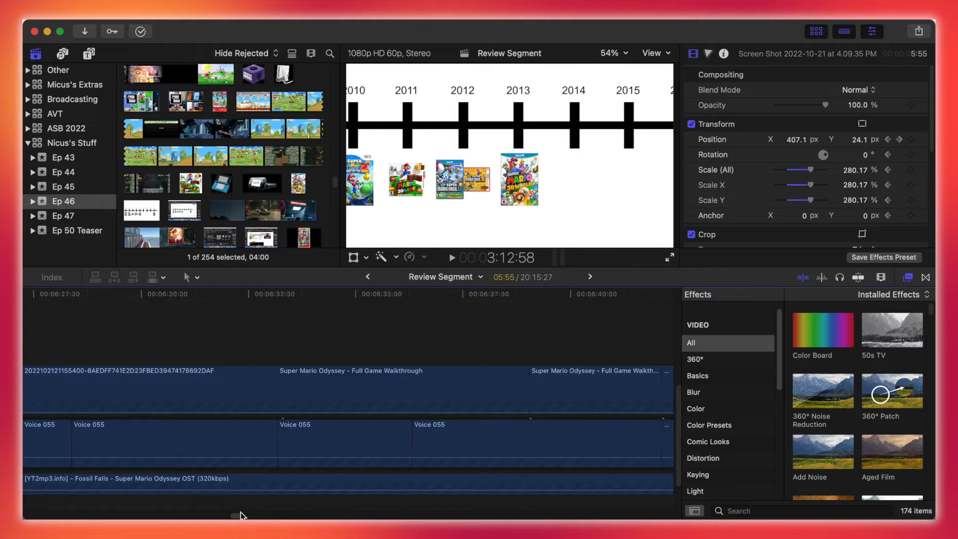
{"action": "scroll", "coordinate": [245, 512], "scroll_direction": "right", "scroll_amount": 15}
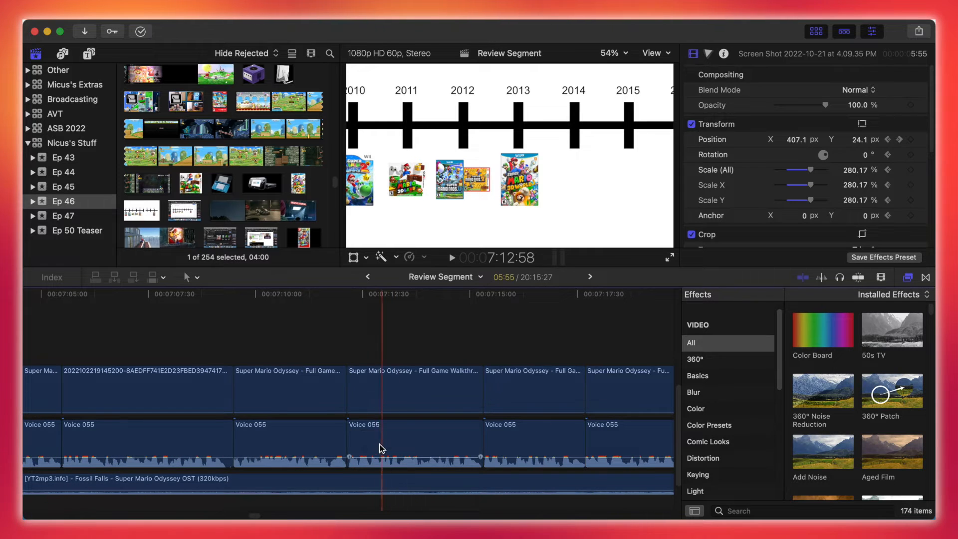
{"action": "left_click_drag", "start_coordinate": [255, 514], "coordinate": [669, 516]}
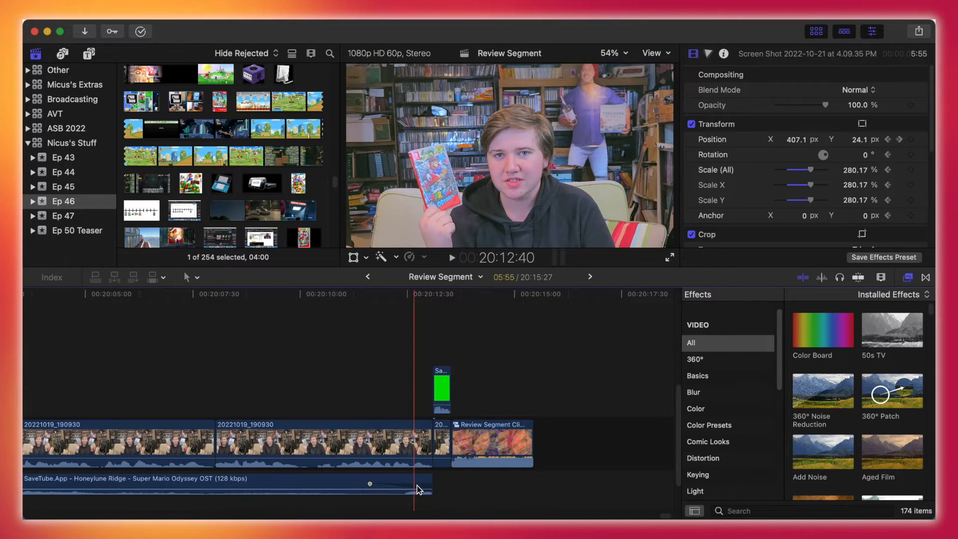
Select the green-screen glitch effect clip near 20:12 and check its Keyer effect by toggling it
{"action": "left_click", "coordinate": [442, 379]}
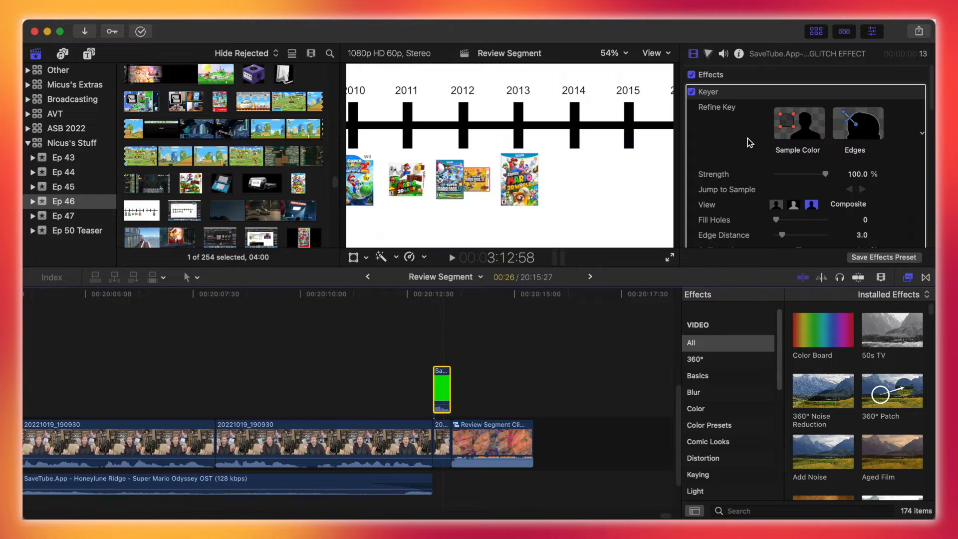
{"action": "left_click", "coordinate": [691, 92]}
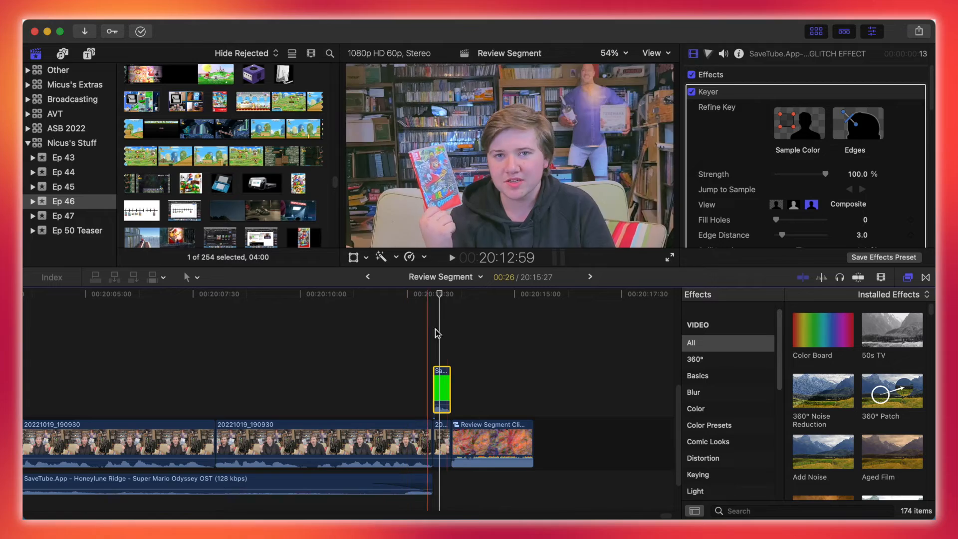
Open the Review Segment Clip 2 compound clip and examine its stacked psychedelic green-screen effects, console image, camera footage and walkthrough audio
{"action": "double_click", "coordinate": [493, 439]}
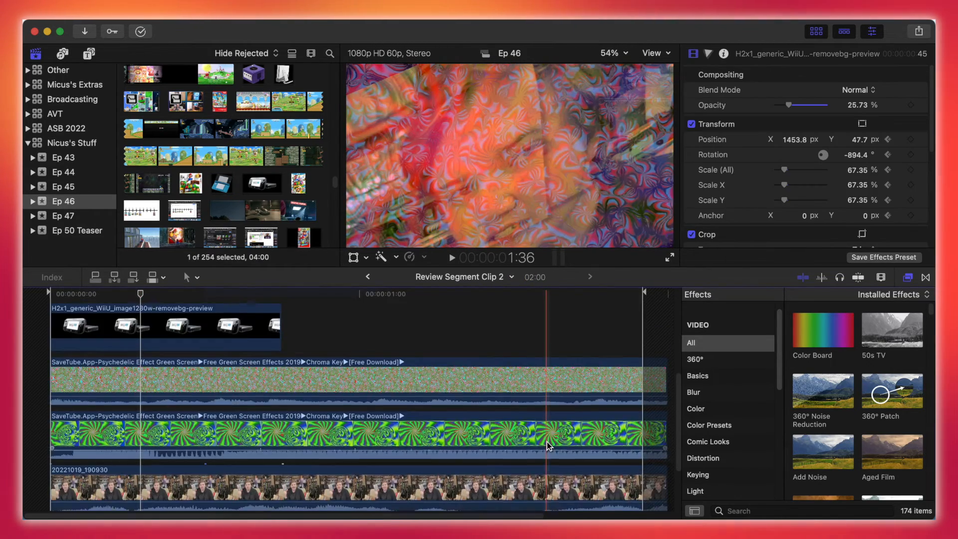
{"action": "scroll", "coordinate": [547, 441], "scroll_direction": "up", "scroll_amount": 5}
{"action": "scroll", "coordinate": [546, 442], "scroll_direction": "down", "scroll_amount": 4}
{"action": "scroll", "coordinate": [546, 442], "scroll_direction": "down", "scroll_amount": 5}
{"action": "left_click", "coordinate": [50, 482]}
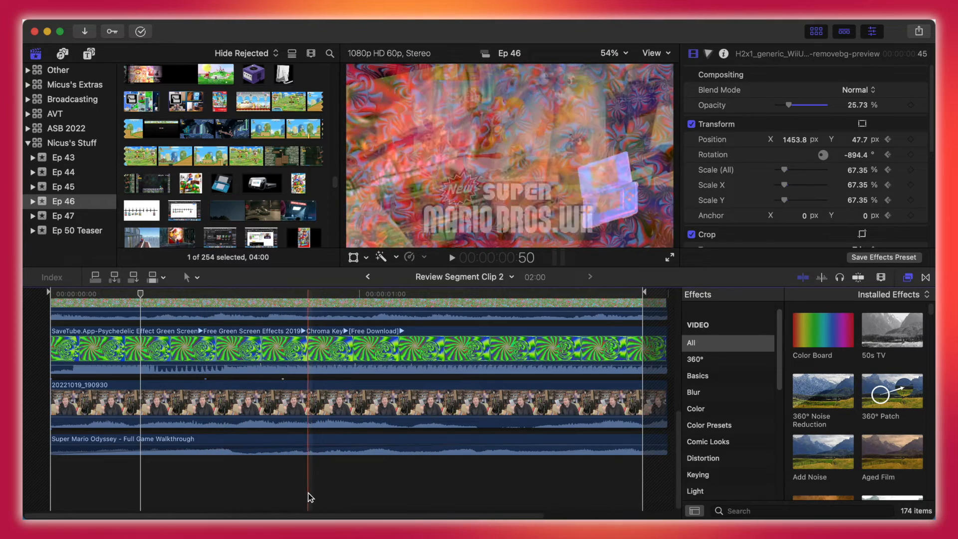
{"action": "scroll", "coordinate": [310, 499], "scroll_direction": "right", "scroll_amount": 5}
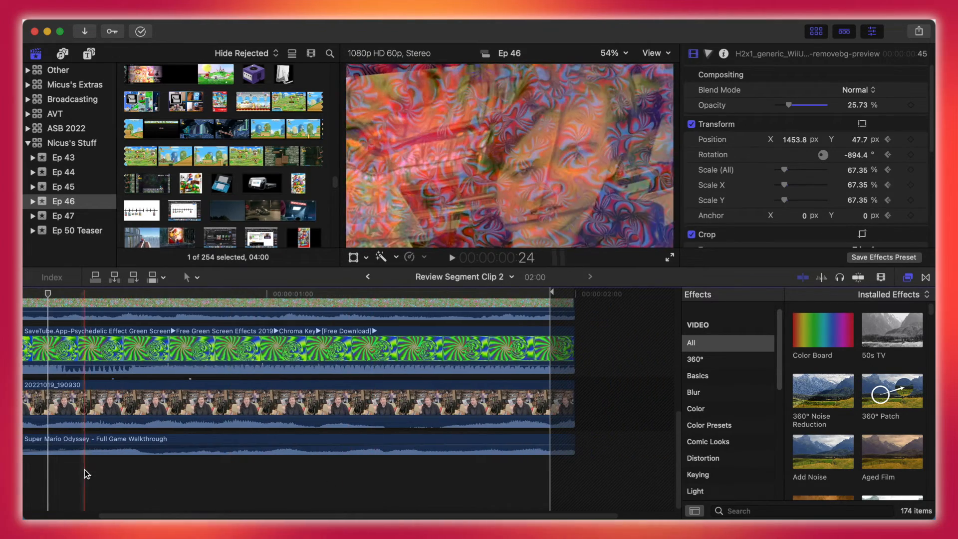
{"action": "scroll", "coordinate": [85, 474], "scroll_direction": "up", "scroll_amount": 5}
{"action": "scroll", "coordinate": [205, 459], "scroll_direction": "down", "scroll_amount": 5}
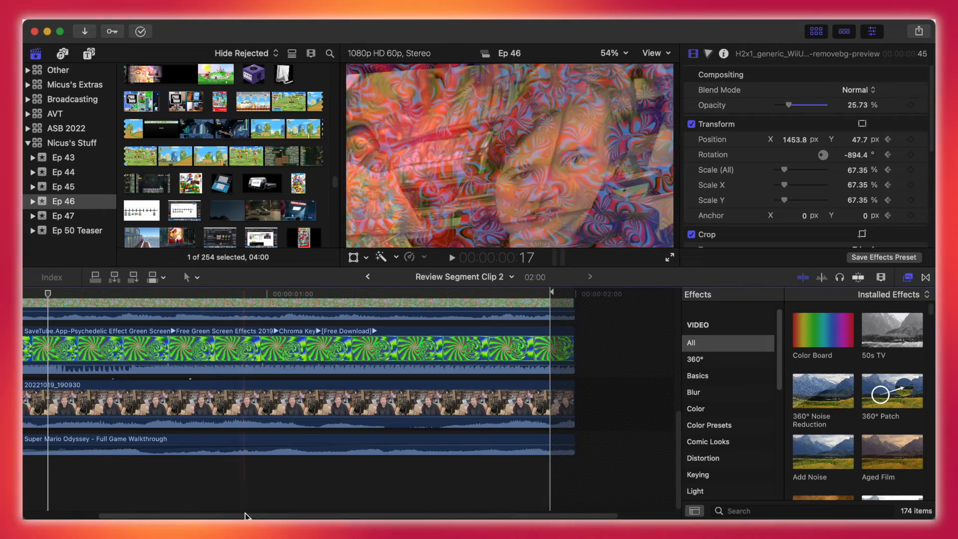
Select the Super Mario Odyssey walkthrough audio clip beneath the camera footage and play it back
{"action": "scroll", "coordinate": [245, 513], "scroll_direction": "left", "scroll_amount": 5}
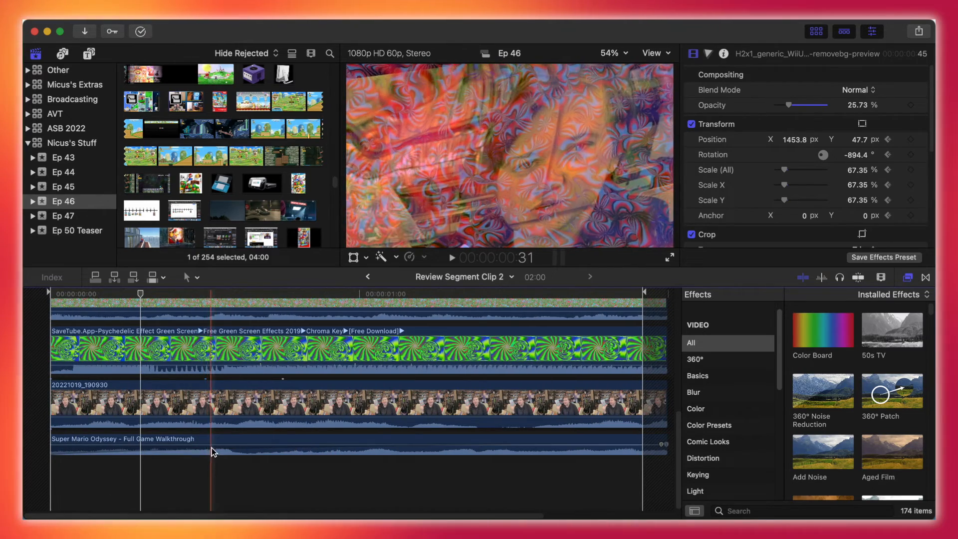
{"action": "scroll", "coordinate": [278, 436], "scroll_direction": "up", "scroll_amount": 5}
{"action": "scroll", "coordinate": [277, 435], "scroll_direction": "down", "scroll_amount": 5}
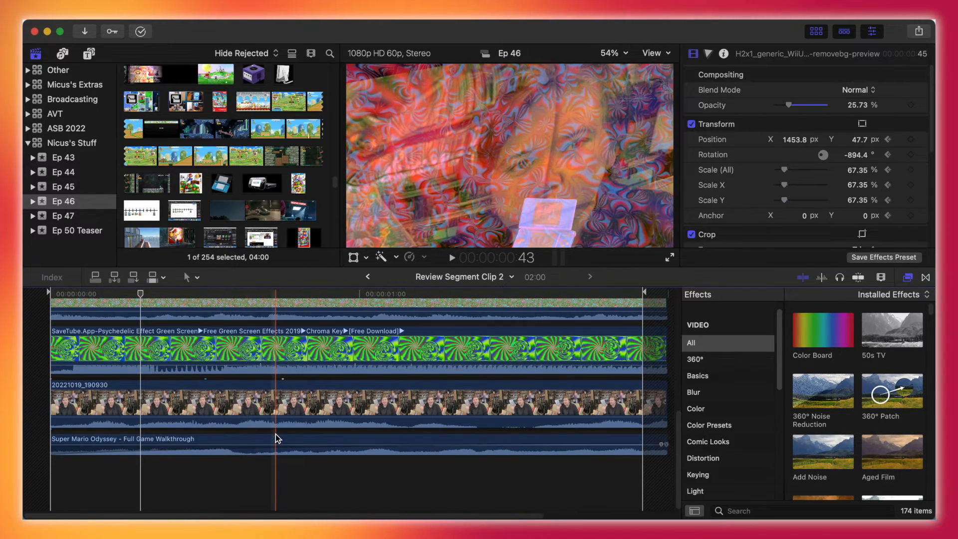
{"action": "left_click", "coordinate": [198, 439]}
{"action": "key", "text": "space"}
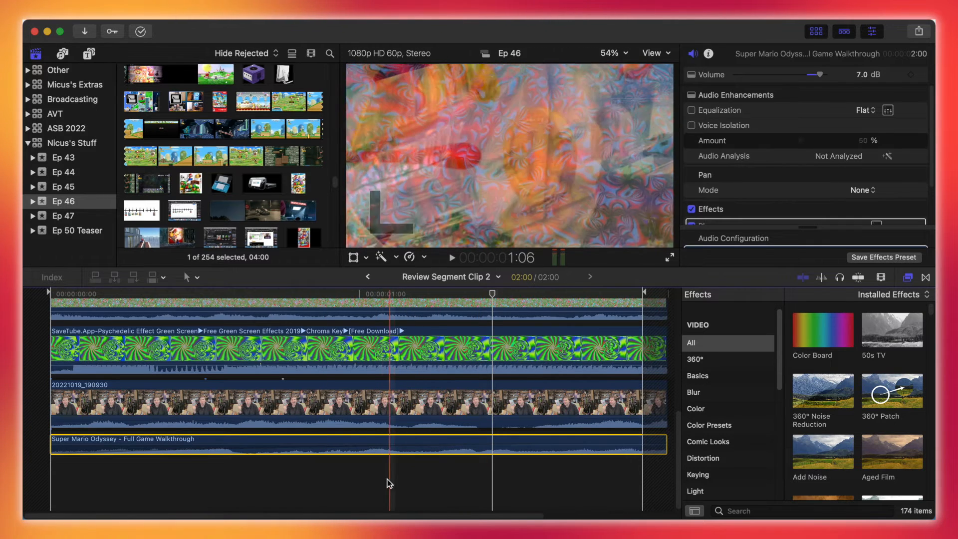
Apply Reverse Clip to the Super Mario Odyssey walkthrough audio and play it at normal 100% speed
{"action": "right_click", "coordinate": [380, 443]}
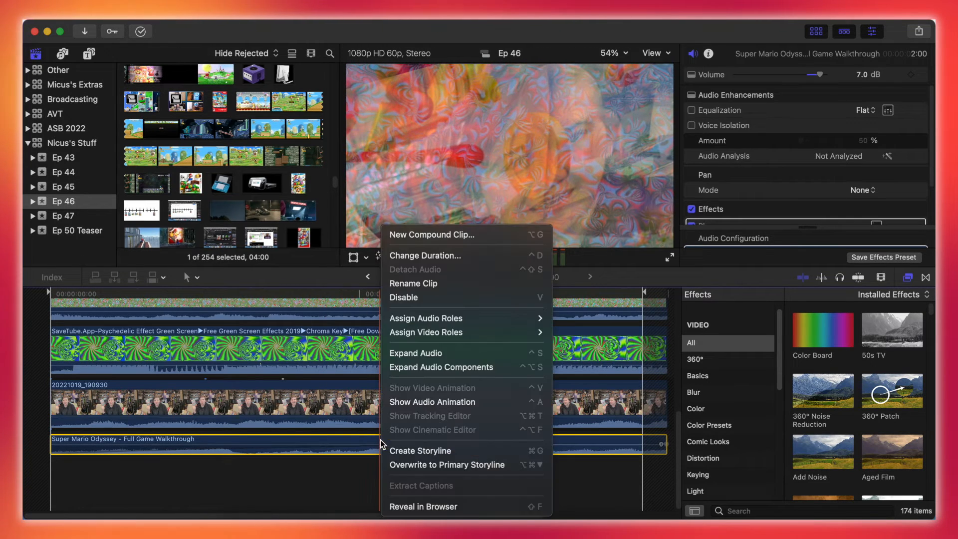
{"action": "left_click", "coordinate": [349, 445]}
{"action": "left_click", "coordinate": [424, 257]}
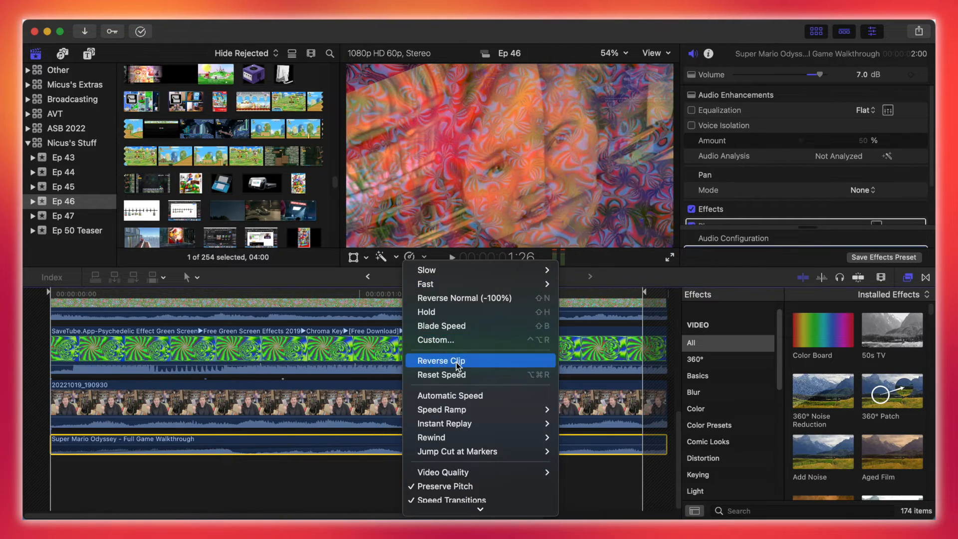
{"action": "left_click", "coordinate": [456, 361]}
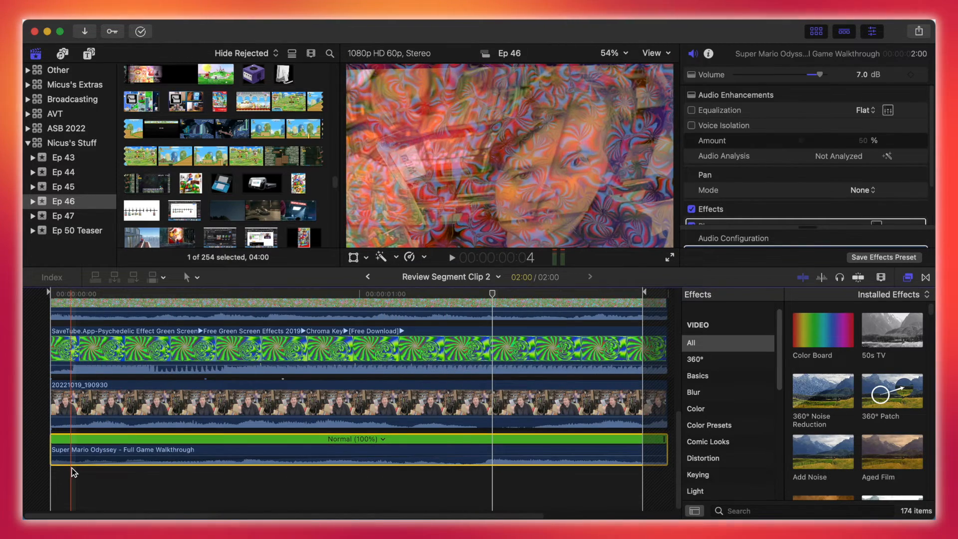
{"action": "key", "text": "space"}
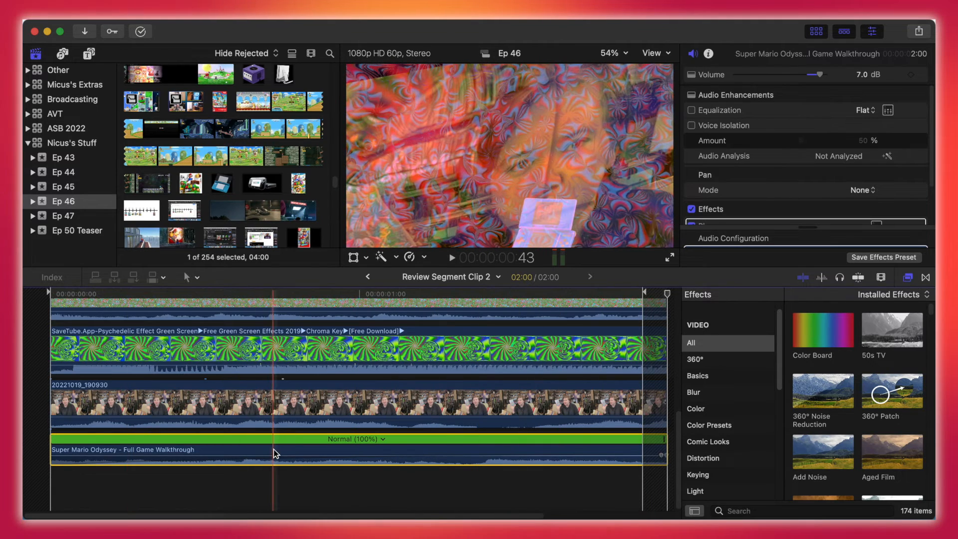
Return the Super Mario Odyssey walkthrough audio to reversed playback at -100%
{"action": "right_click", "coordinate": [274, 449]}
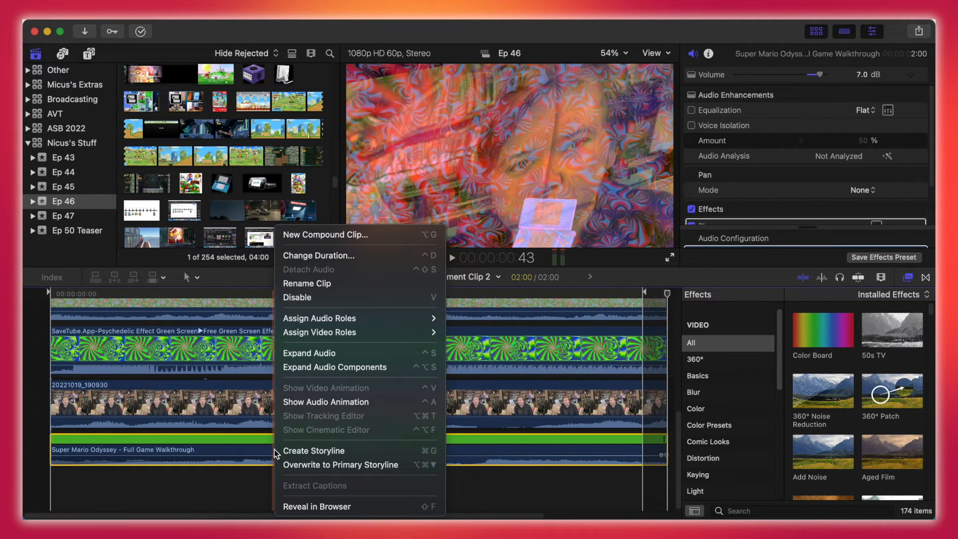
{"action": "left_click", "coordinate": [244, 463]}
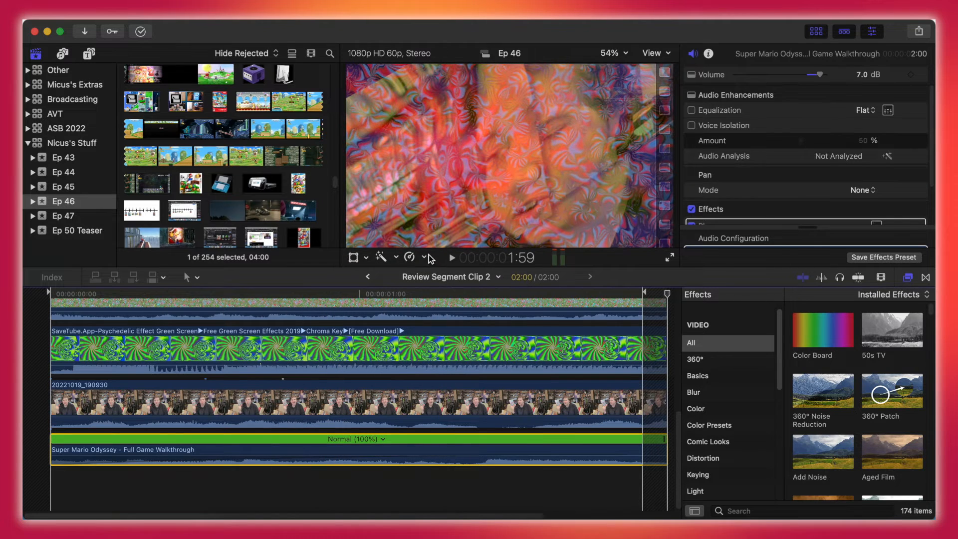
{"action": "left_click", "coordinate": [424, 257]}
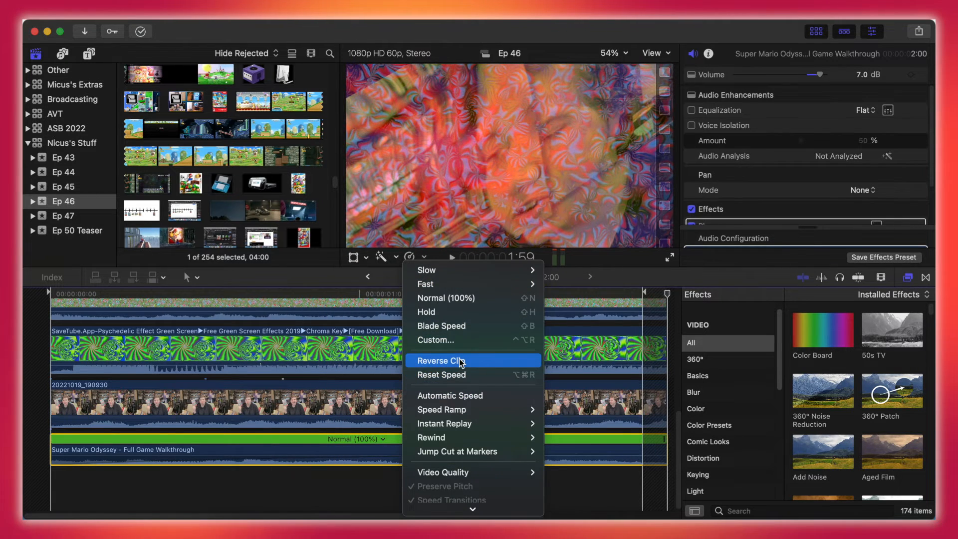
{"action": "left_click", "coordinate": [441, 360]}
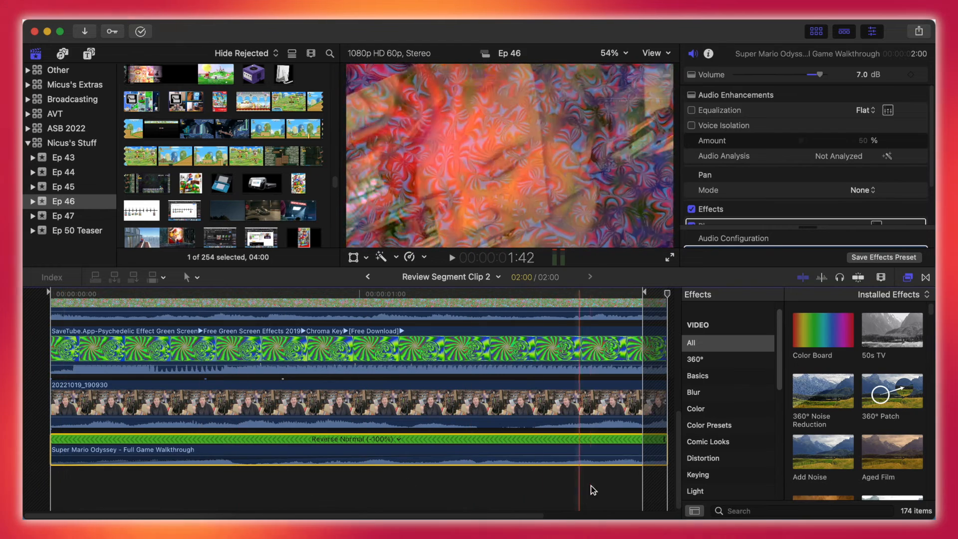
Compare the reversed walkthrough audio with its 12 Stage Phaser effect switched off and back on
{"action": "scroll", "coordinate": [748, 200], "scroll_direction": "down", "scroll_amount": 3}
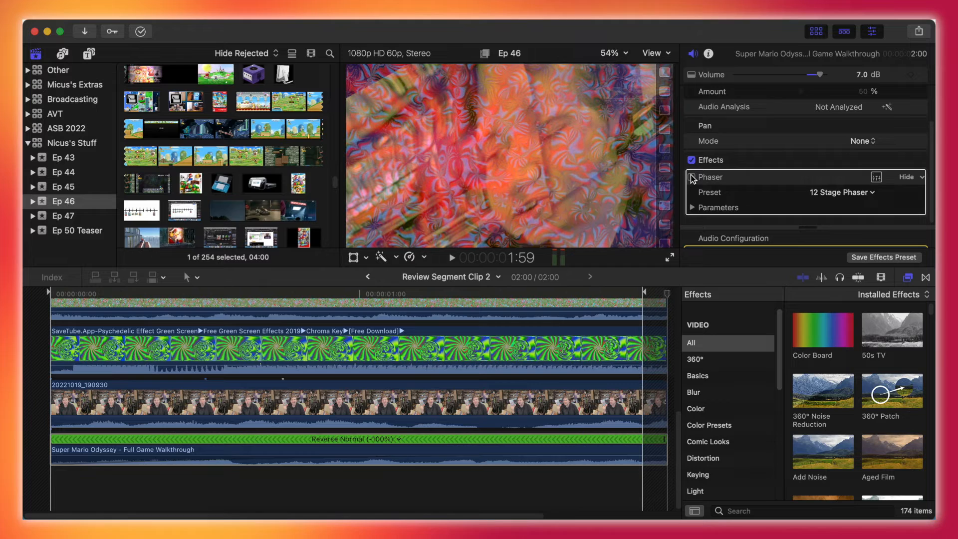
{"action": "left_click", "coordinate": [417, 255]}
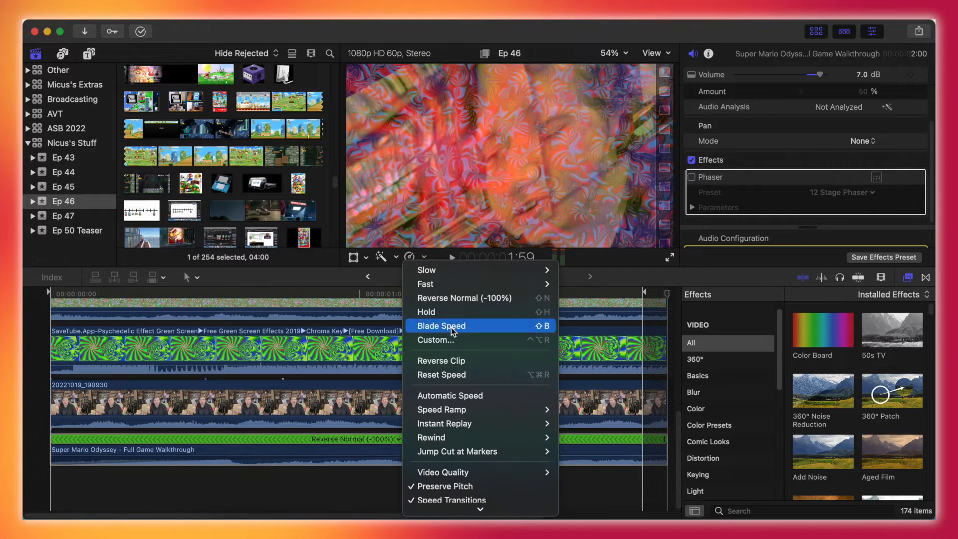
{"action": "left_click", "coordinate": [451, 301]}
{"action": "key", "text": "space"}
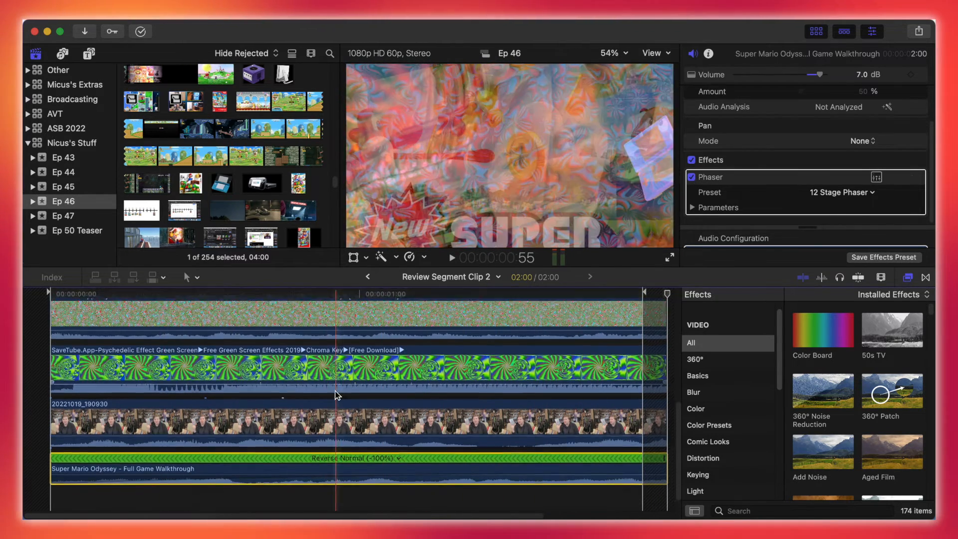
Disable the two psychedelic green-screen effect clips stacked above the 20221019_190930 camera footage
{"action": "left_click", "coordinate": [352, 412]}
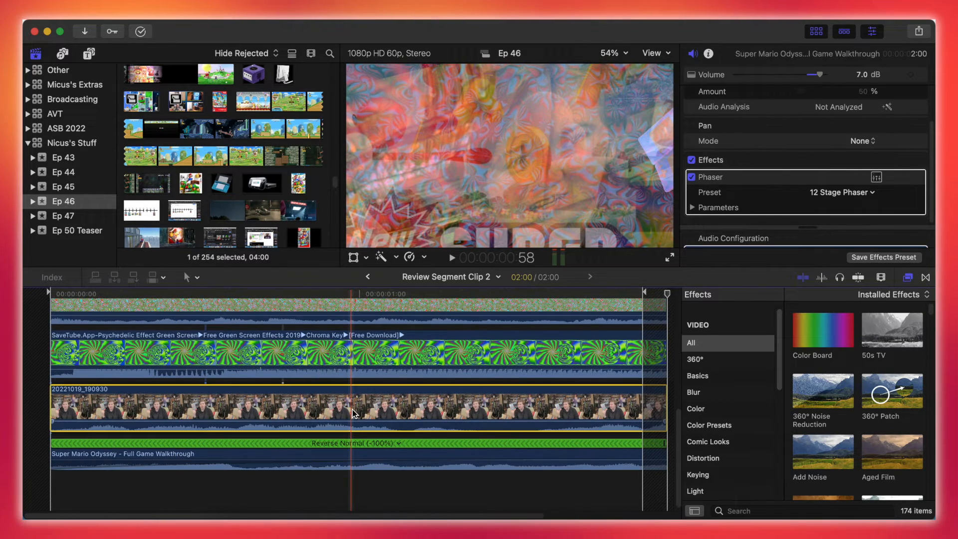
{"action": "scroll", "coordinate": [360, 387], "scroll_direction": "up", "scroll_amount": 3}
{"action": "left_click", "coordinate": [361, 387]}
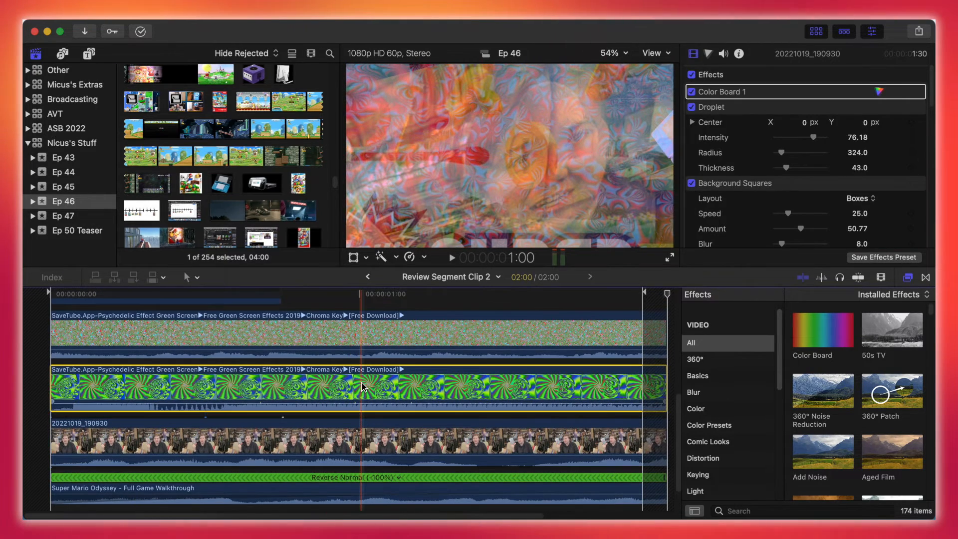
{"action": "scroll", "coordinate": [349, 333], "scroll_direction": "up", "scroll_amount": 3}
{"action": "left_click", "coordinate": [342, 351]}
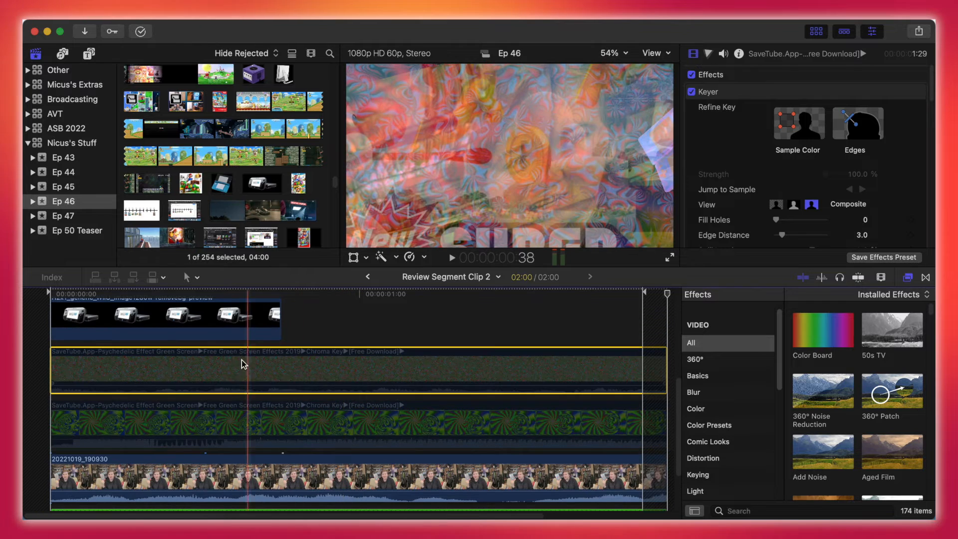
Disable the Wii U, Nintendo DS and game cover images, along with the Super Mario Odyssey walkthrough video above them
{"action": "scroll", "coordinate": [247, 353], "scroll_direction": "up", "scroll_amount": 6}
{"action": "left_click", "coordinate": [250, 420]}
{"action": "key", "text": "v"}
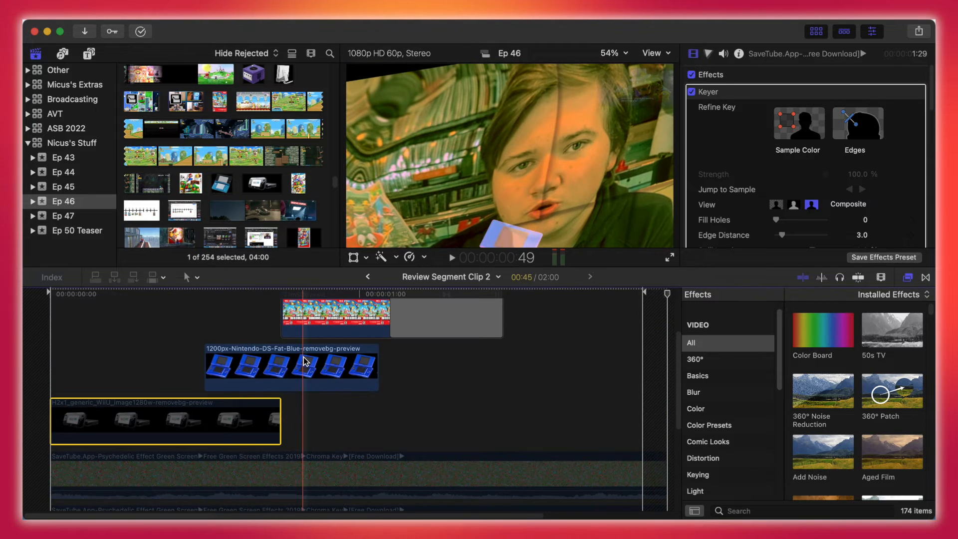
{"action": "left_click", "coordinate": [305, 360]}
{"action": "left_click", "coordinate": [351, 314]}
{"action": "scroll", "coordinate": [356, 324], "scroll_direction": "up", "scroll_amount": 5}
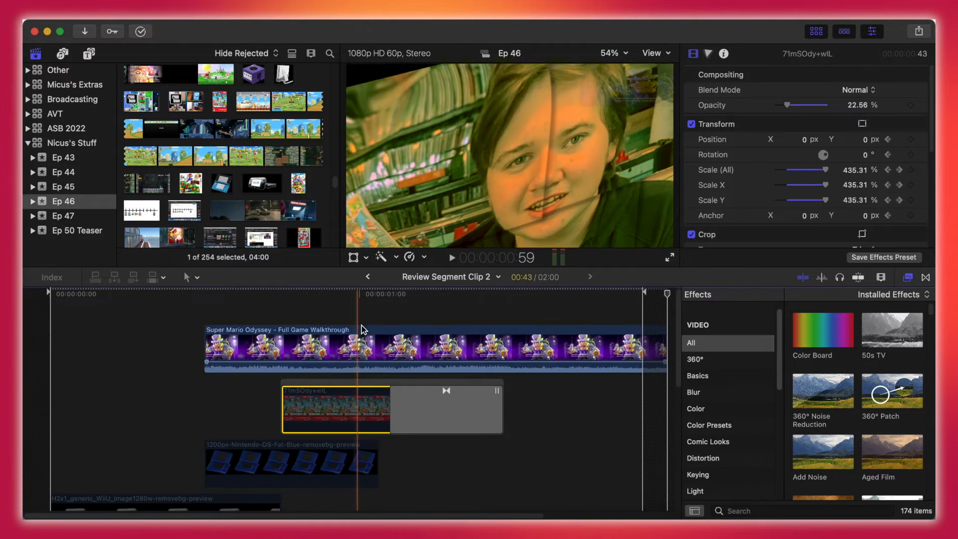
{"action": "left_click", "coordinate": [363, 333]}
{"action": "key", "text": "v"}
{"action": "scroll", "coordinate": [363, 336], "scroll_direction": "down", "scroll_amount": 14}
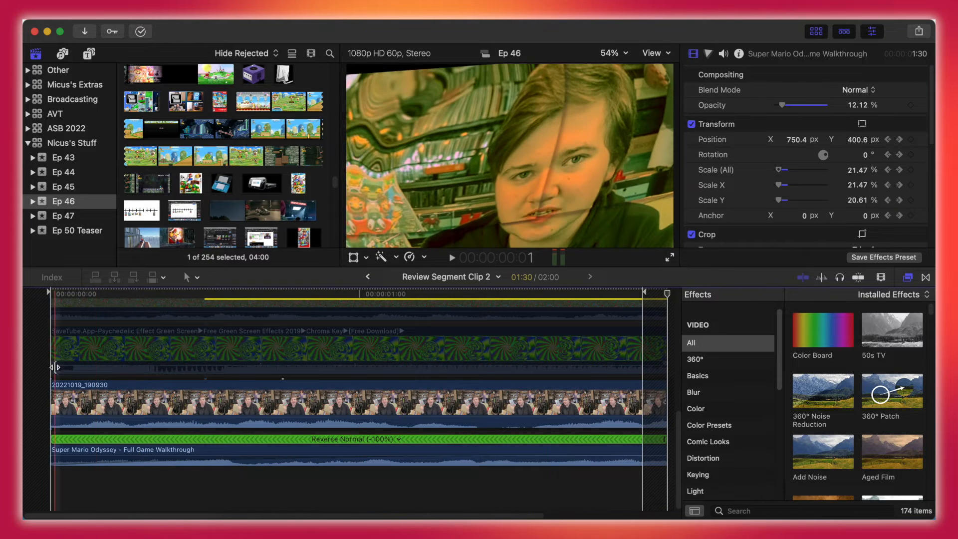
Switch off all effects on the 20221019_190930 camera clip and toggle its Transform to view the original footage
{"action": "left_click", "coordinate": [174, 402]}
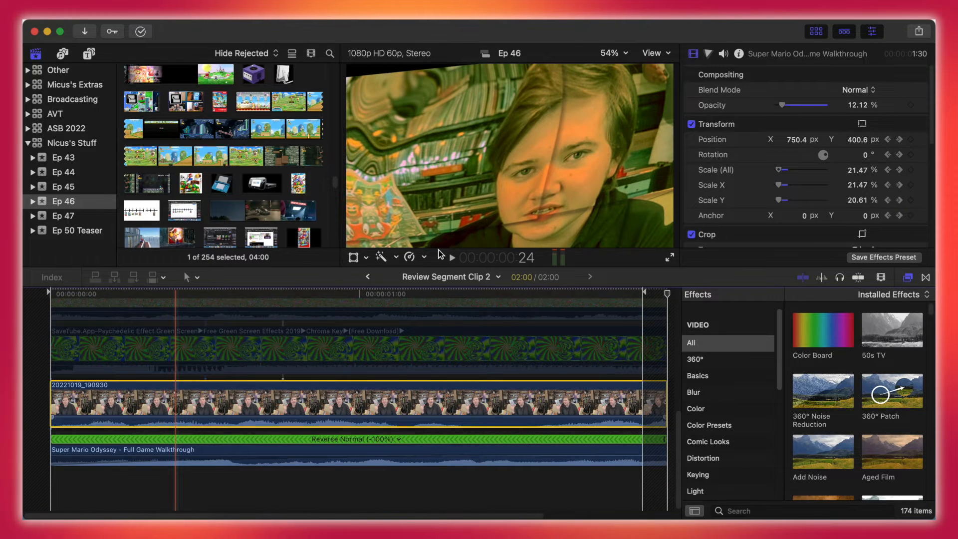
{"action": "left_click", "coordinate": [721, 89]}
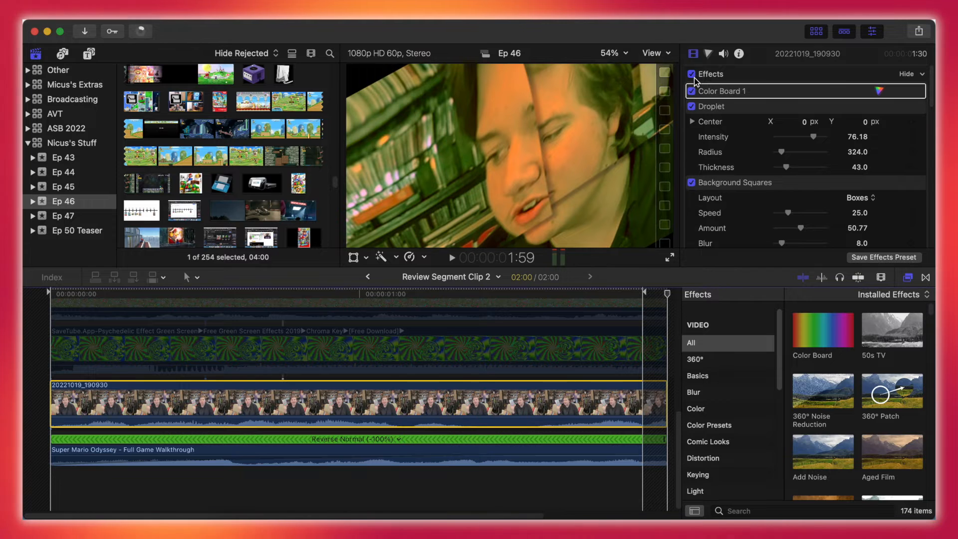
{"action": "left_click", "coordinate": [691, 75]}
{"action": "scroll", "coordinate": [693, 200], "scroll_direction": "down", "scroll_amount": 10}
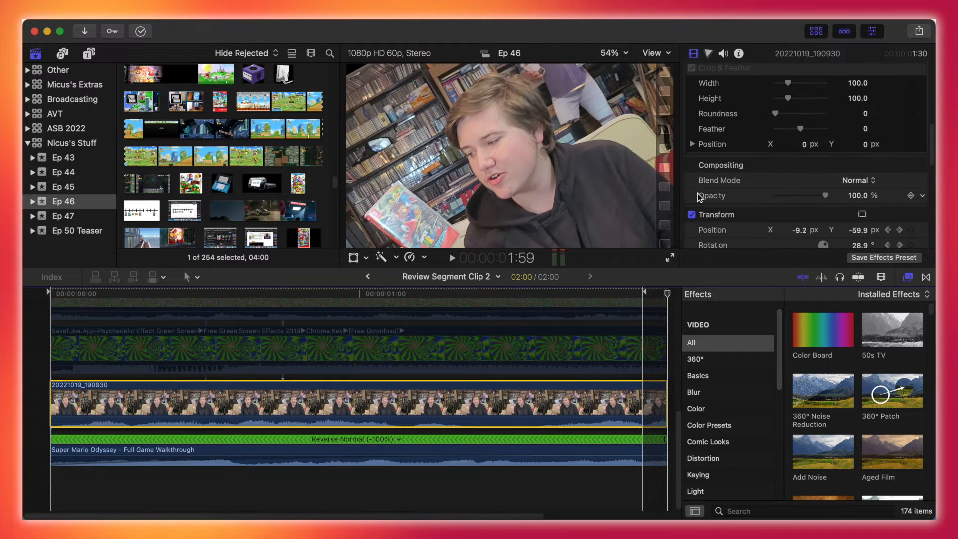
{"action": "left_click", "coordinate": [691, 207]}
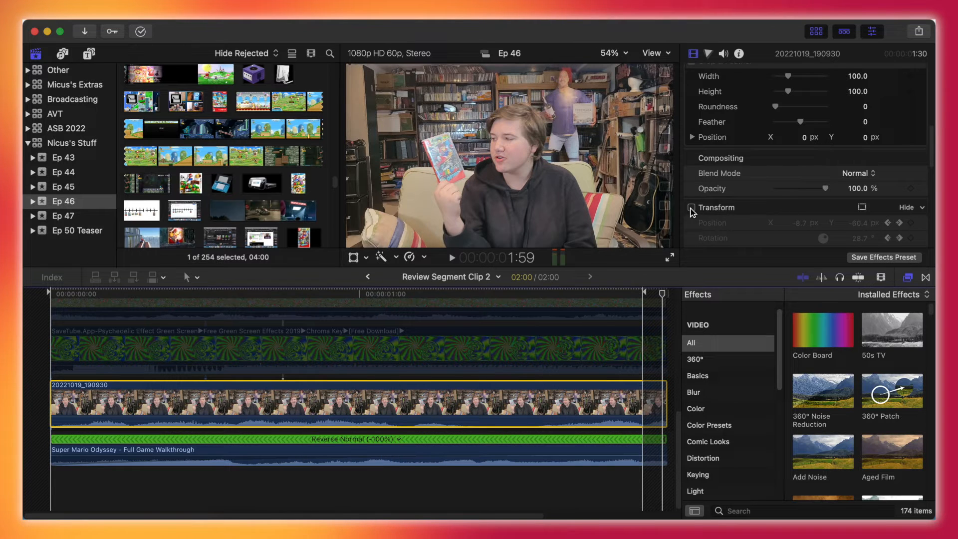
{"action": "left_click", "coordinate": [692, 207]}
Re-enable the camera clip's effects and check Color Board 1 by switching it off and on
{"action": "scroll", "coordinate": [698, 199], "scroll_direction": "up", "scroll_amount": 10}
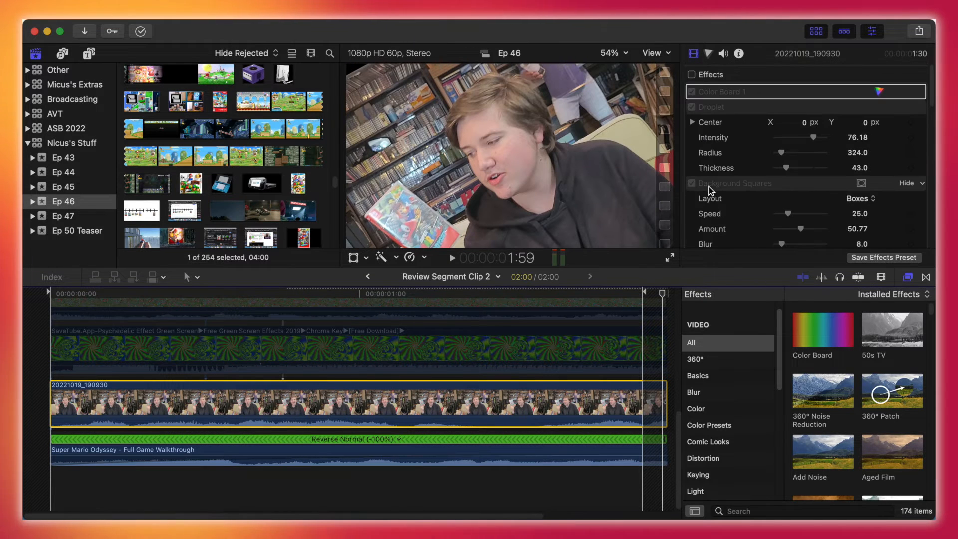
{"action": "left_click", "coordinate": [692, 75]}
{"action": "left_click", "coordinate": [692, 91]}
{"action": "left_click", "coordinate": [692, 92]}
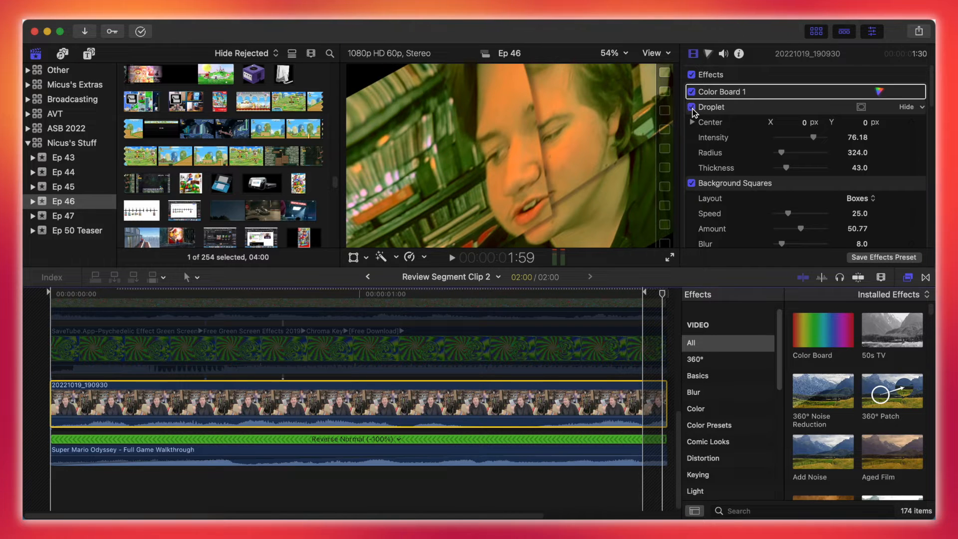
Move the playhead to 1:30, reselect the camera clip and toggle its Background Squares effect to compare the picture
{"action": "left_click", "coordinate": [519, 315]}
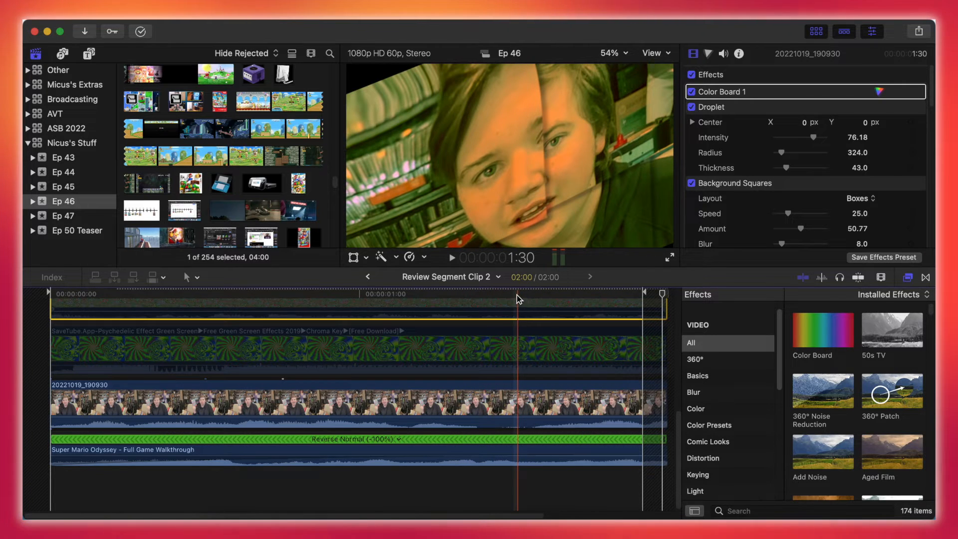
{"action": "scroll", "coordinate": [706, 136], "scroll_direction": "down", "scroll_amount": 3}
{"action": "scroll", "coordinate": [706, 134], "scroll_direction": "up", "scroll_amount": 3}
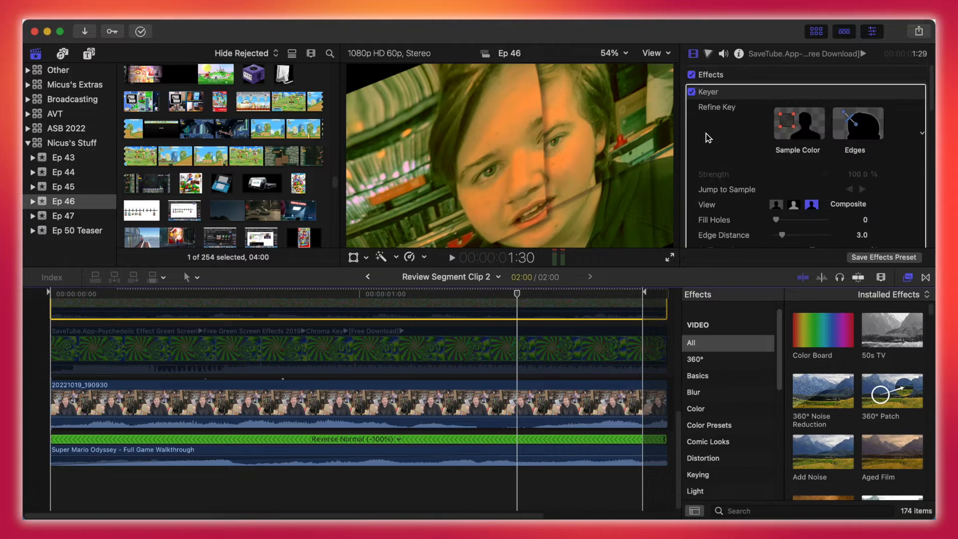
{"action": "scroll", "coordinate": [705, 134], "scroll_direction": "down", "scroll_amount": 5}
{"action": "left_click", "coordinate": [628, 404]}
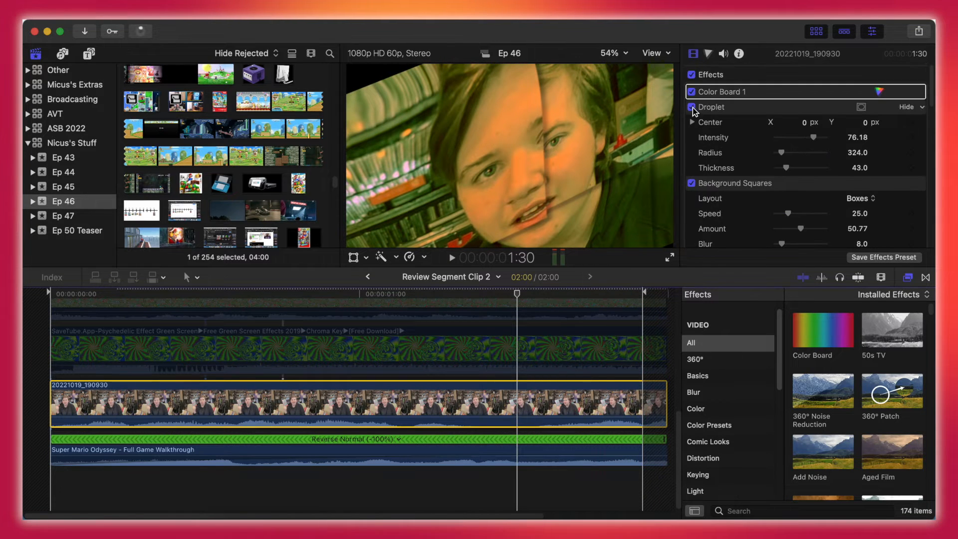
{"action": "left_click", "coordinate": [692, 183]}
{"action": "left_click", "coordinate": [692, 183]}
{"action": "left_click", "coordinate": [692, 183]}
{"action": "left_click", "coordinate": [692, 183]}
{"action": "left_click", "coordinate": [692, 183]}
Toggle the camera clip's Droplet effect to compare its distortion, leave it on and re-enable Background Squares
{"action": "left_click", "coordinate": [691, 107]}
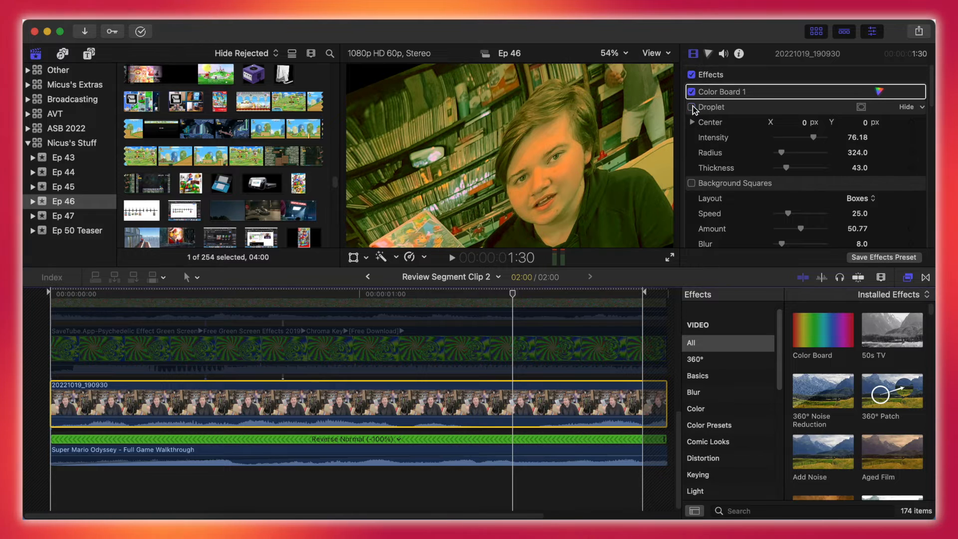
{"action": "left_click", "coordinate": [692, 108]}
{"action": "left_click", "coordinate": [691, 107]}
{"action": "left_click", "coordinate": [691, 108]}
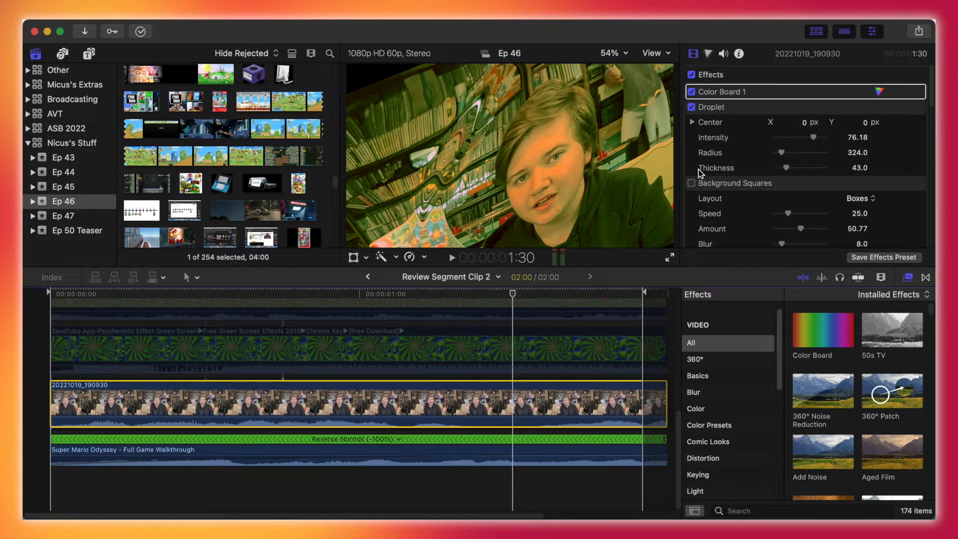
{"action": "left_click", "coordinate": [691, 183]}
Toggle the camera clip's Fisheye effect repeatedly to compare the framing, leaving it enabled
{"action": "scroll", "coordinate": [693, 184], "scroll_direction": "down", "scroll_amount": 2}
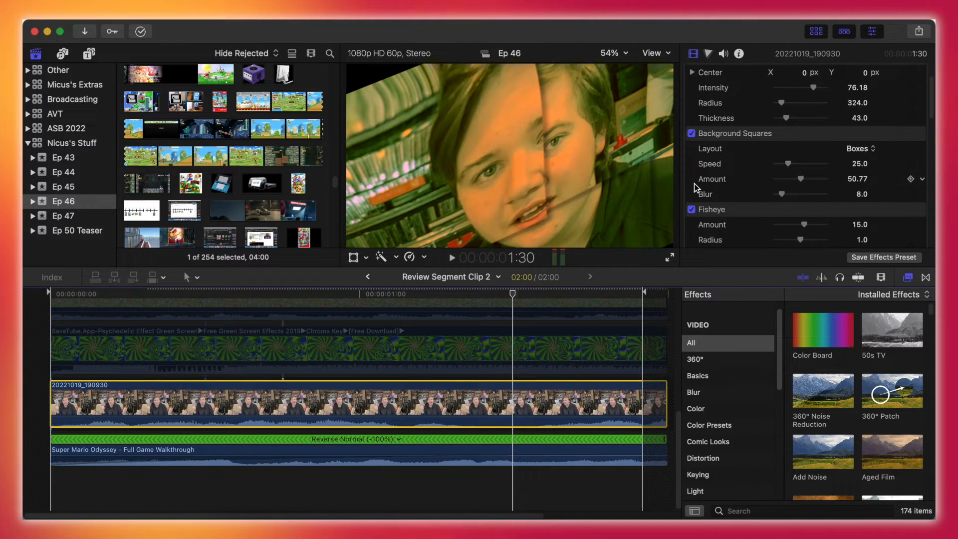
{"action": "scroll", "coordinate": [693, 184], "scroll_direction": "down", "scroll_amount": 3}
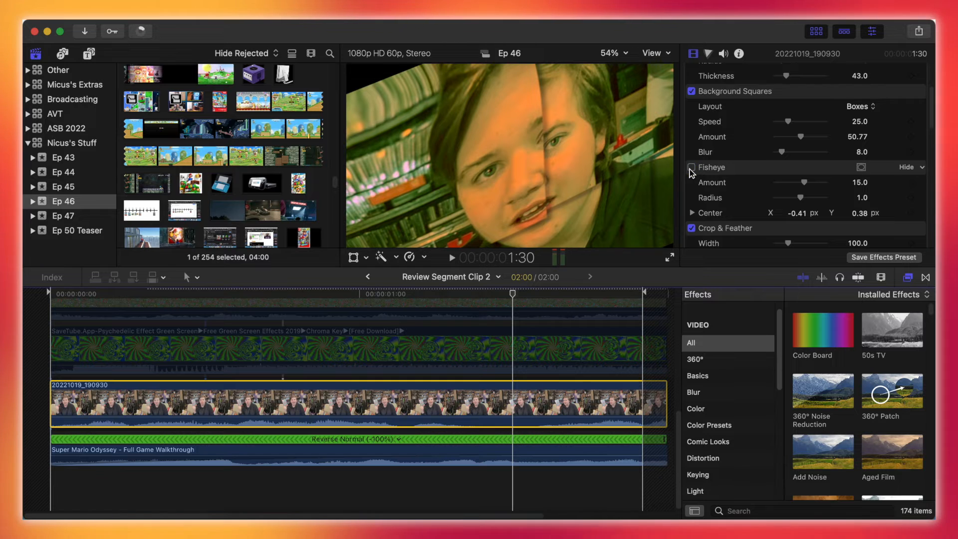
{"action": "left_click", "coordinate": [691, 168]}
{"action": "left_click", "coordinate": [690, 168]}
{"action": "left_click", "coordinate": [690, 168]}
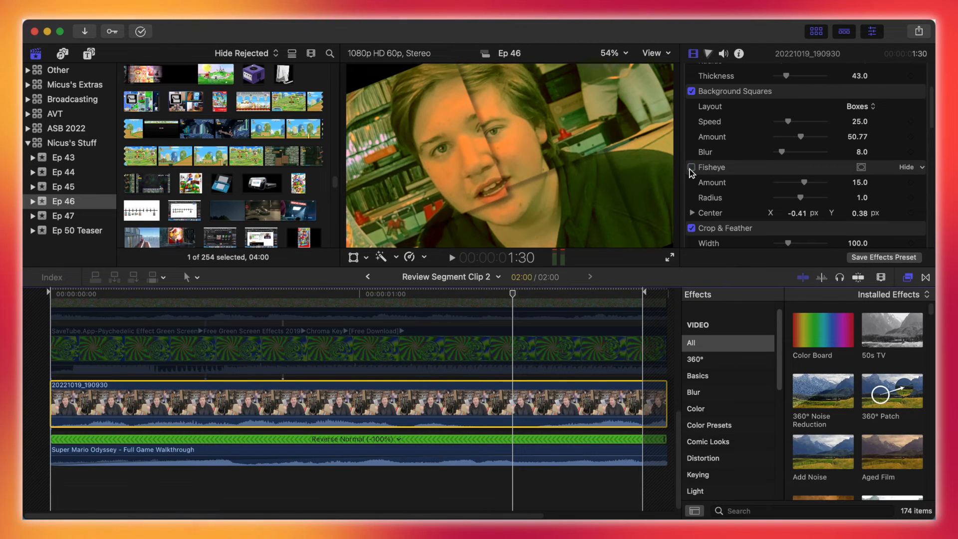
{"action": "left_click", "coordinate": [690, 168]}
{"action": "left_click", "coordinate": [691, 168]}
{"action": "left_click", "coordinate": [691, 168]}
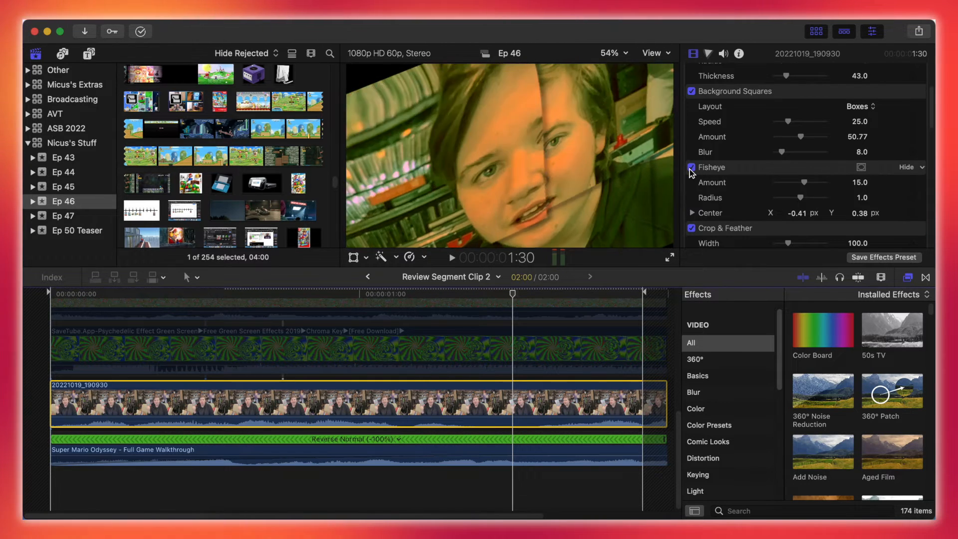
Review the camera clip's Crop & Feather, Transform and Distort settings
{"action": "scroll", "coordinate": [691, 171], "scroll_direction": "down", "scroll_amount": 2}
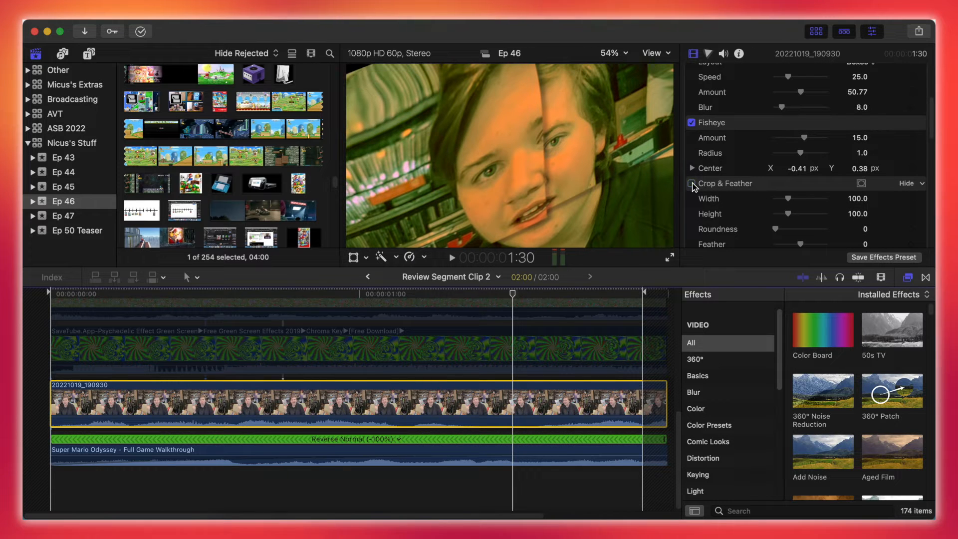
{"action": "scroll", "coordinate": [692, 187], "scroll_direction": "down", "scroll_amount": 5}
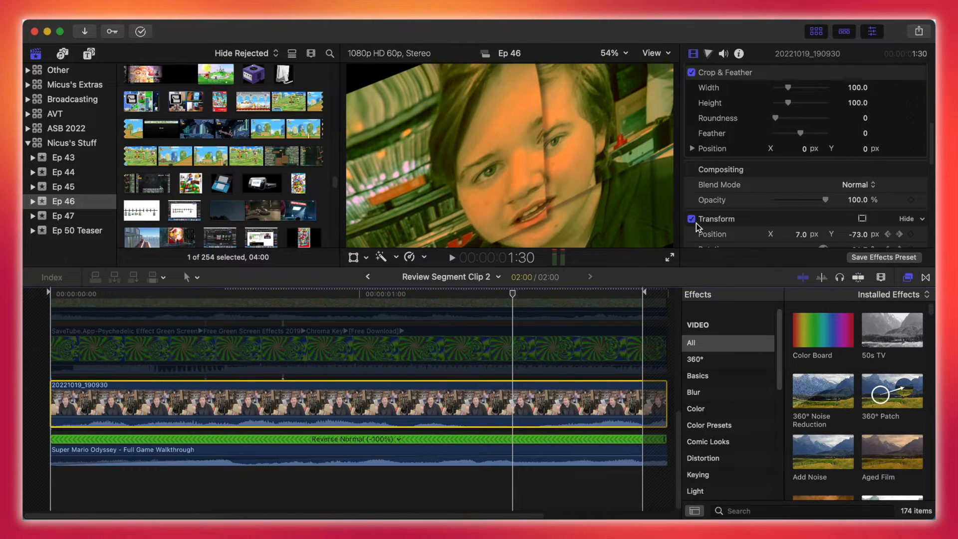
{"action": "scroll", "coordinate": [696, 205], "scroll_direction": "down", "scroll_amount": 10}
Re-enable the spiral-patterned psychedelic green-screen clip above the camera clip and review its Background Squares, Color Board 1 and Gaussian effects
{"action": "scroll", "coordinate": [283, 385], "scroll_direction": "up", "scroll_amount": 3}
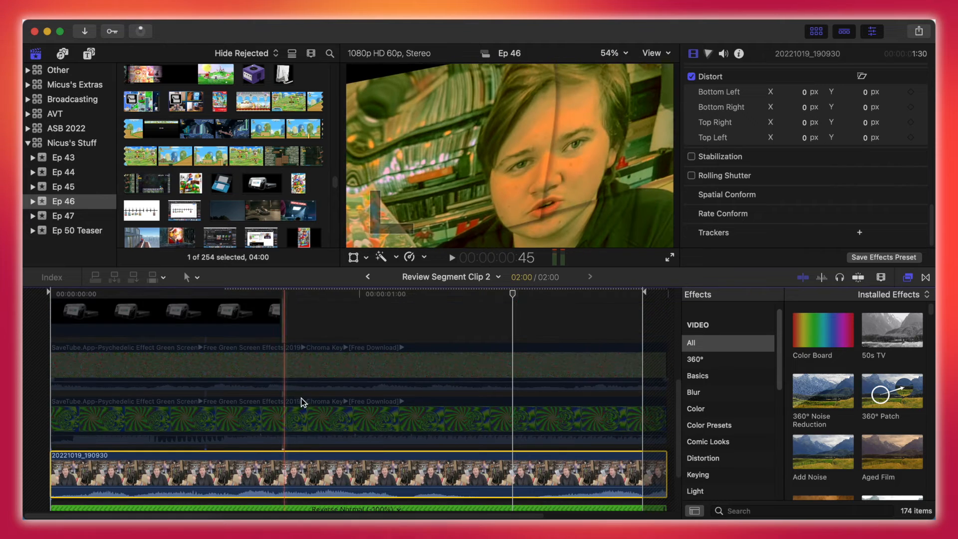
{"action": "left_click", "coordinate": [316, 421]}
{"action": "key", "text": "v"}
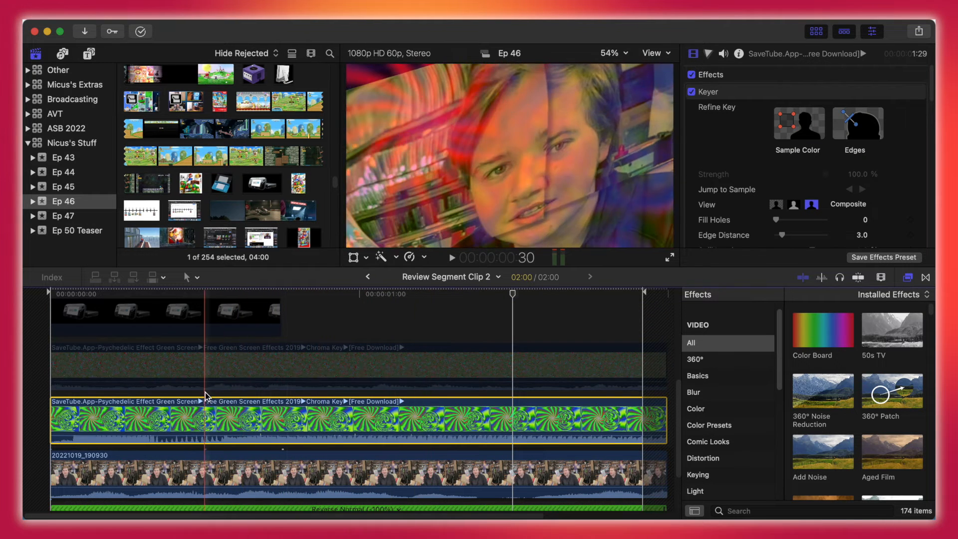
{"action": "scroll", "coordinate": [703, 105], "scroll_direction": "down", "scroll_amount": 10}
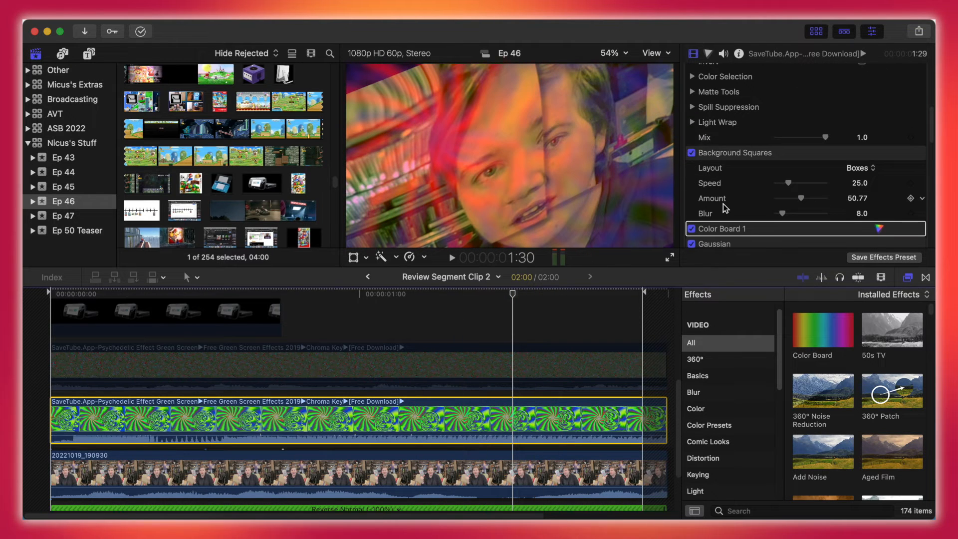
{"action": "scroll", "coordinate": [723, 204], "scroll_direction": "down", "scroll_amount": 5}
{"action": "mouse_move", "coordinate": [801, 172]}
{"action": "left_mouse_down"}
{"action": "mouse_move", "coordinate": [842, 175]}
{"action": "mouse_move", "coordinate": [782, 177]}
{"action": "mouse_move", "coordinate": [792, 178]}
{"action": "left_mouse_up"}
Re-enable the upper psychedelic green-screen clip and the Wii U image, and scrub across the image to frame 31
{"action": "left_click", "coordinate": [421, 371]}
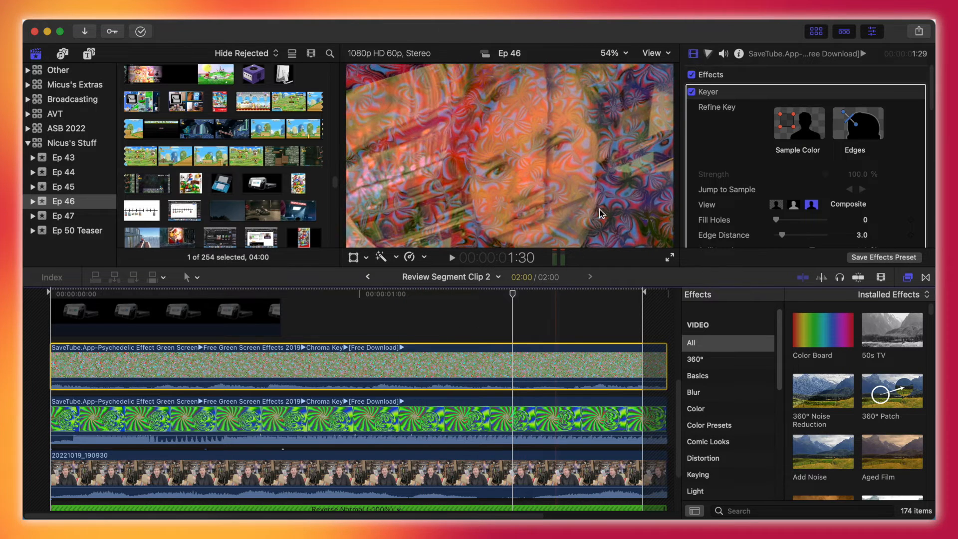
{"action": "scroll", "coordinate": [166, 377], "scroll_direction": "up", "scroll_amount": 3}
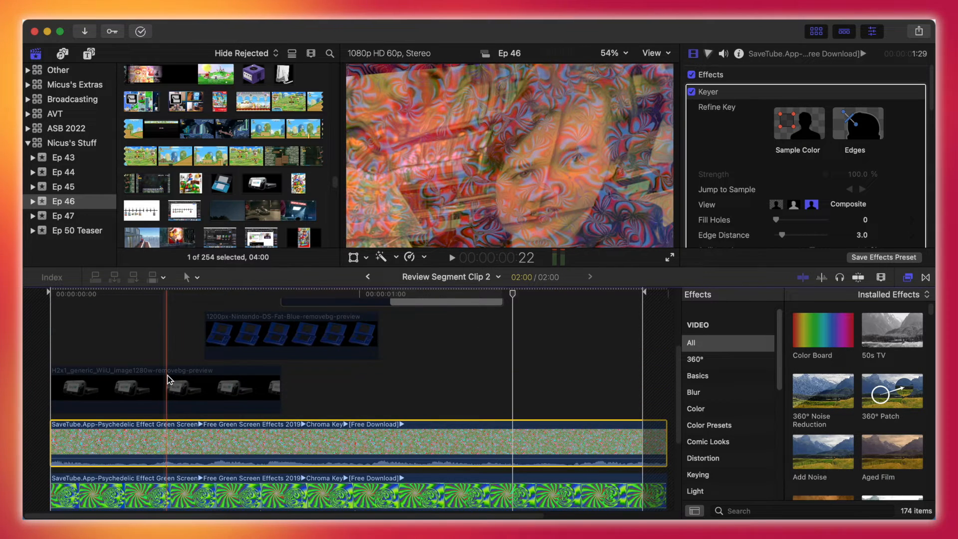
{"action": "left_click", "coordinate": [168, 377]}
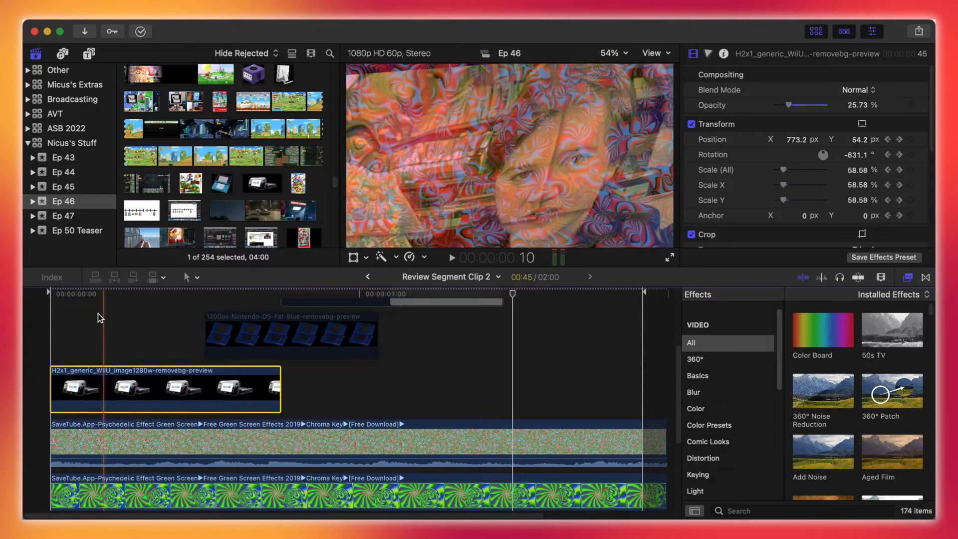
{"action": "left_click", "coordinate": [84, 295]}
{"action": "left_click_drag", "start_coordinate": [86, 293], "coordinate": [213, 294]}
Re-enable the blue Nintendo DS image and the 71mSOdy+wlL box art, scrubbing the playhead to frame 52 to check them
{"action": "left_click", "coordinate": [222, 313]}
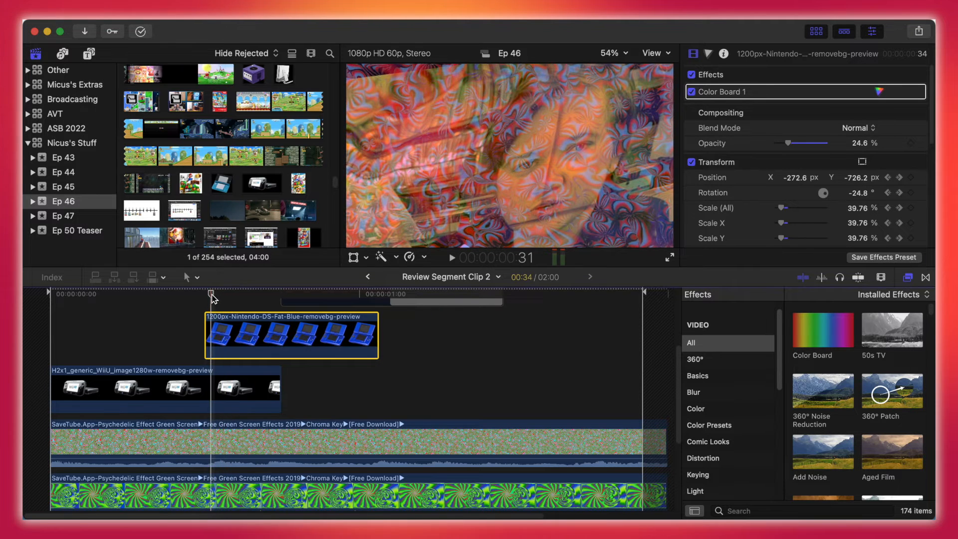
{"action": "left_click_drag", "start_coordinate": [247, 298], "coordinate": [272, 300]}
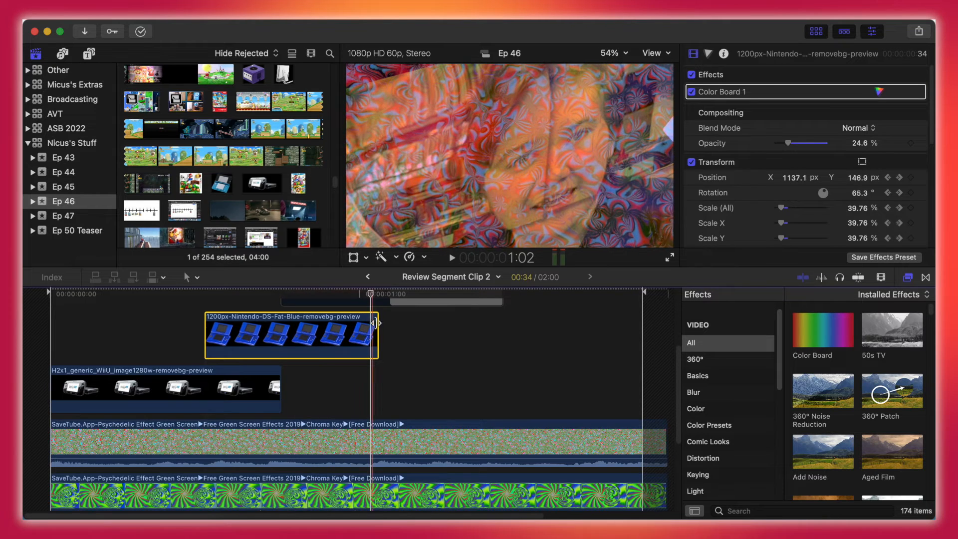
{"action": "scroll", "coordinate": [374, 324], "scroll_direction": "up", "scroll_amount": 5}
{"action": "left_click", "coordinate": [337, 416]}
{"action": "key", "text": "v"}
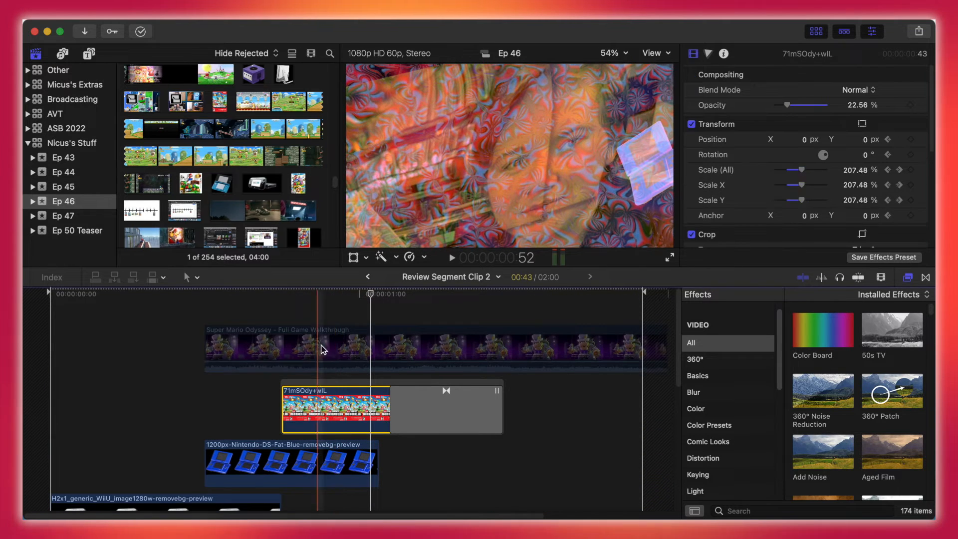
{"action": "left_click_drag", "start_coordinate": [370, 297], "coordinate": [319, 315]}
Re-enable the Super Mario Odyssey walkthrough clip, scrub through the combined layers and return to the Review Segment timeline
{"action": "left_click", "coordinate": [320, 350]}
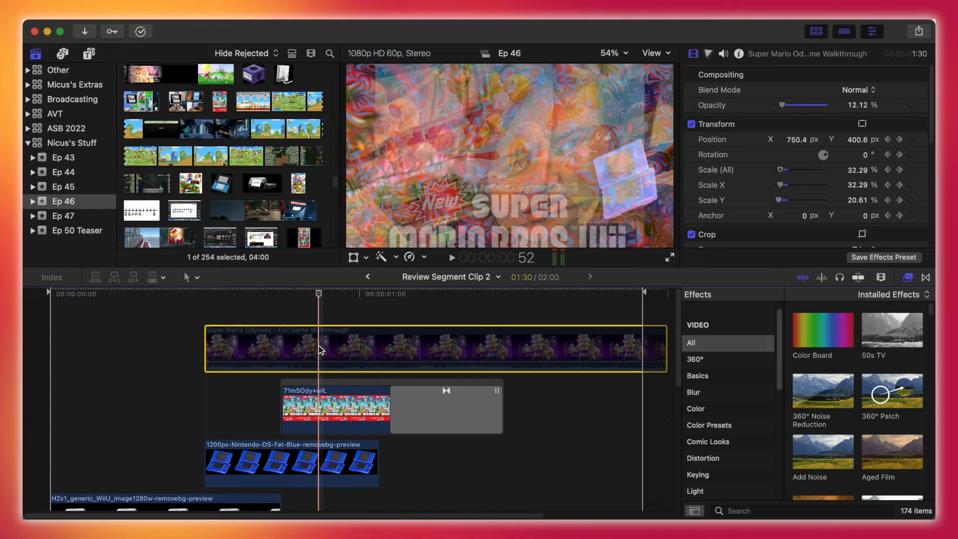
{"action": "key", "text": "v"}
{"action": "left_click_drag", "start_coordinate": [317, 300], "coordinate": [379, 303]}
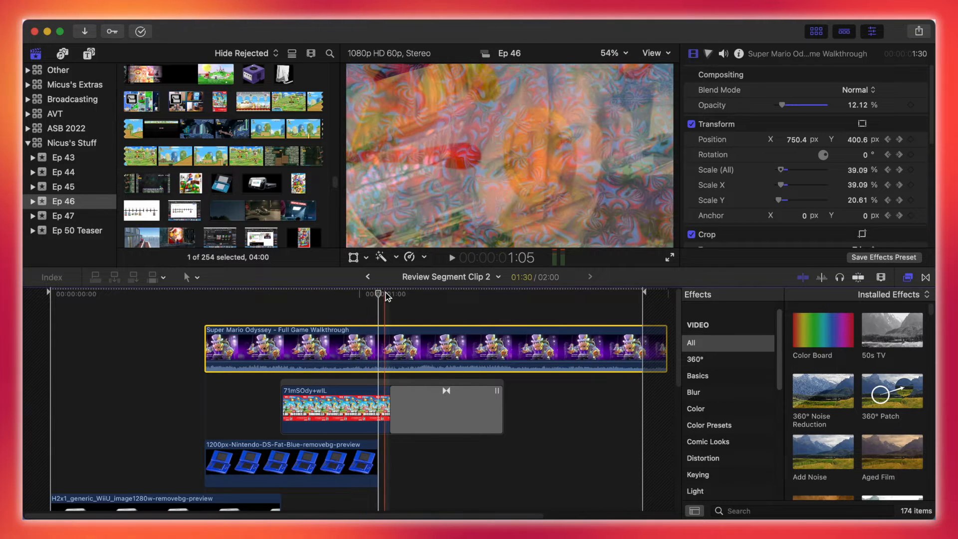
{"action": "left_click_drag", "start_coordinate": [380, 293], "coordinate": [490, 293]}
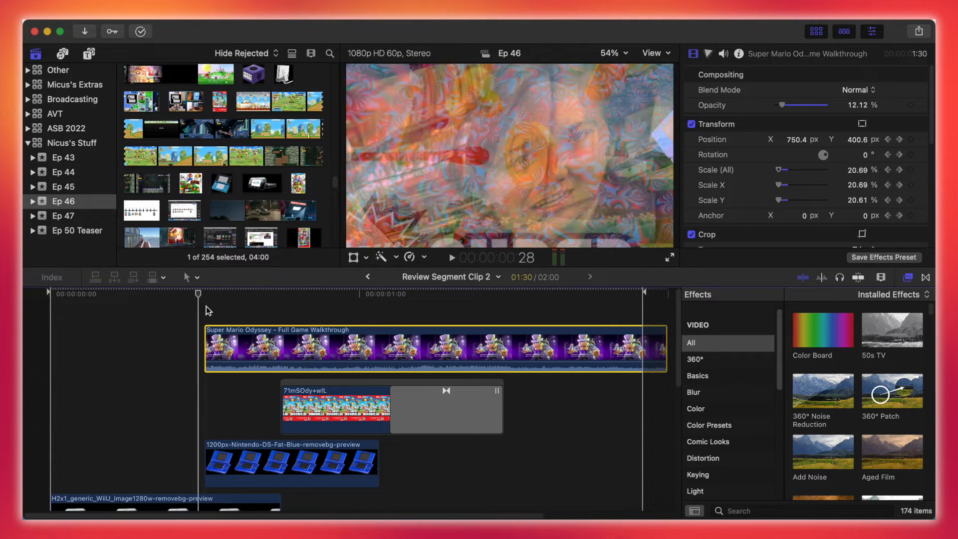
{"action": "scroll", "coordinate": [413, 294], "scroll_direction": "down", "scroll_amount": 3}
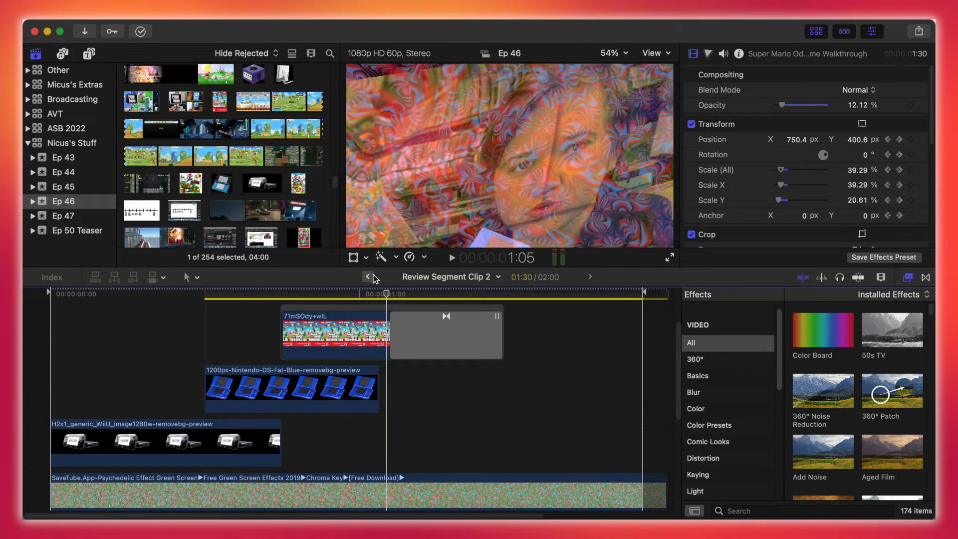
{"action": "left_click", "coordinate": [371, 276]}
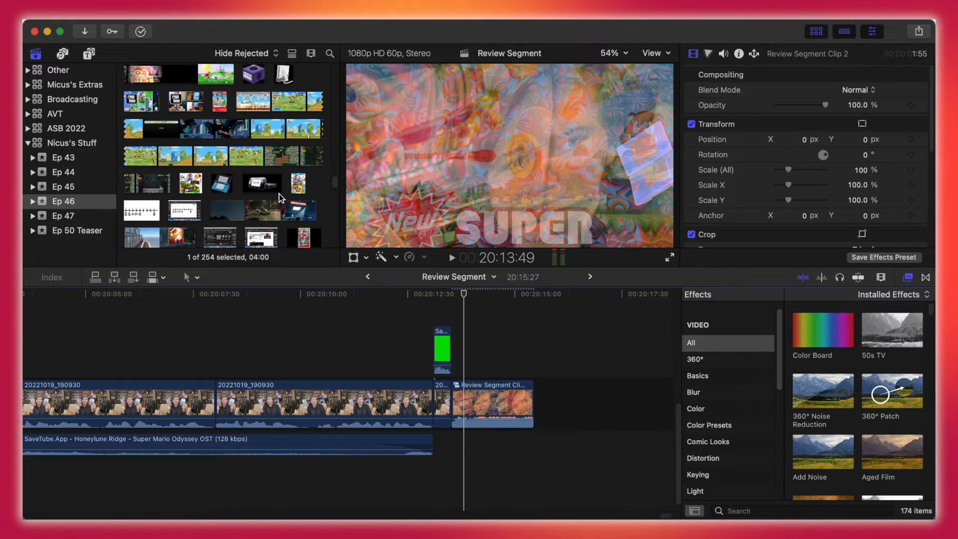
Find the Live action project among the Ep 46 projects and open it in the timeline
{"action": "scroll", "coordinate": [274, 195], "scroll_direction": "up", "scroll_amount": 15}
{"action": "scroll", "coordinate": [273, 196], "scroll_direction": "up", "scroll_amount": 10}
{"action": "left_click_drag", "start_coordinate": [336, 96], "coordinate": [333, 74]}
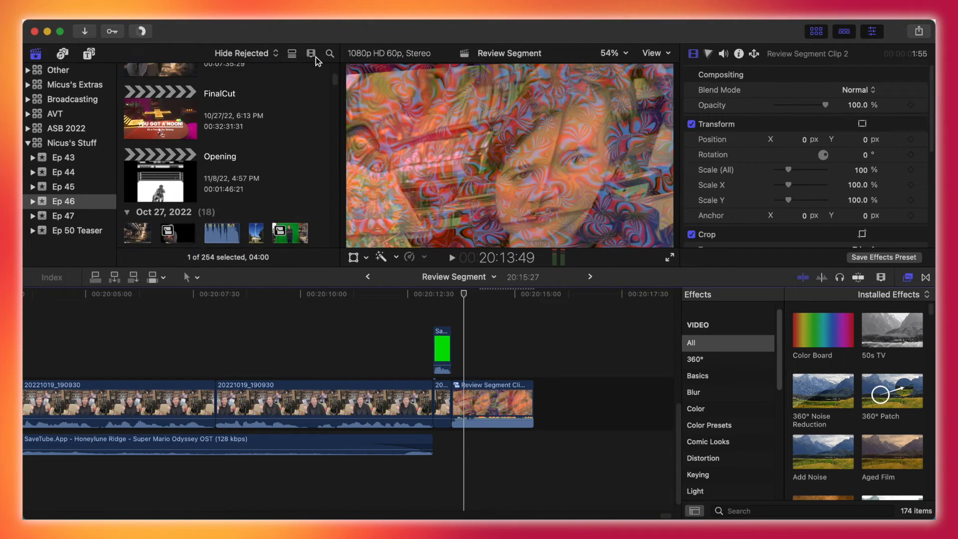
{"action": "left_click", "coordinate": [311, 54]}
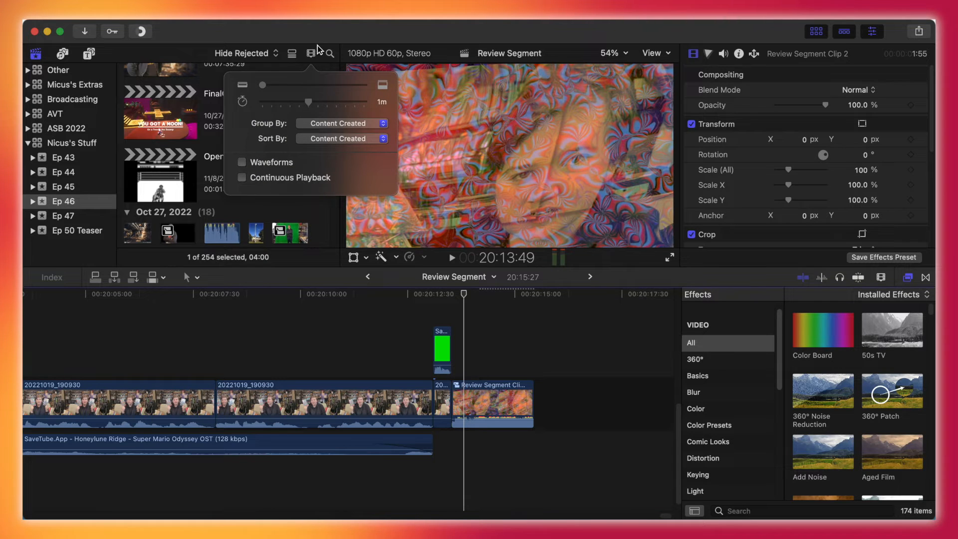
{"action": "left_click", "coordinate": [312, 55]}
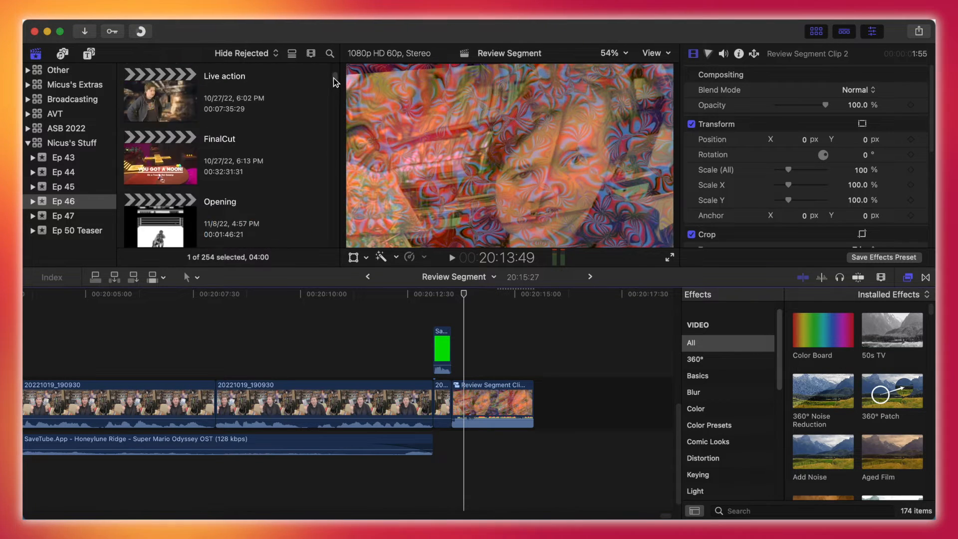
{"action": "left_click_drag", "start_coordinate": [333, 79], "coordinate": [334, 77]}
{"action": "left_click", "coordinate": [178, 183]}
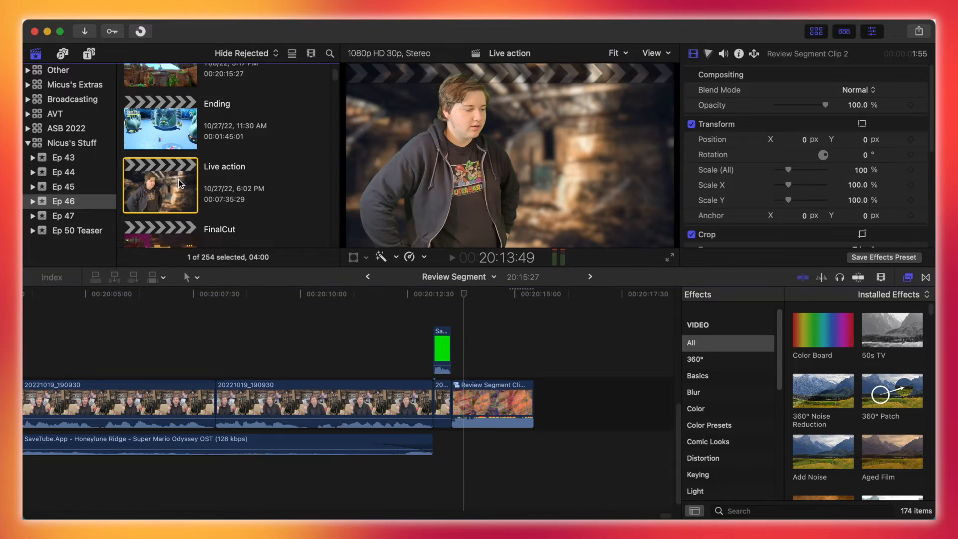
{"action": "double_click", "coordinate": [178, 179]}
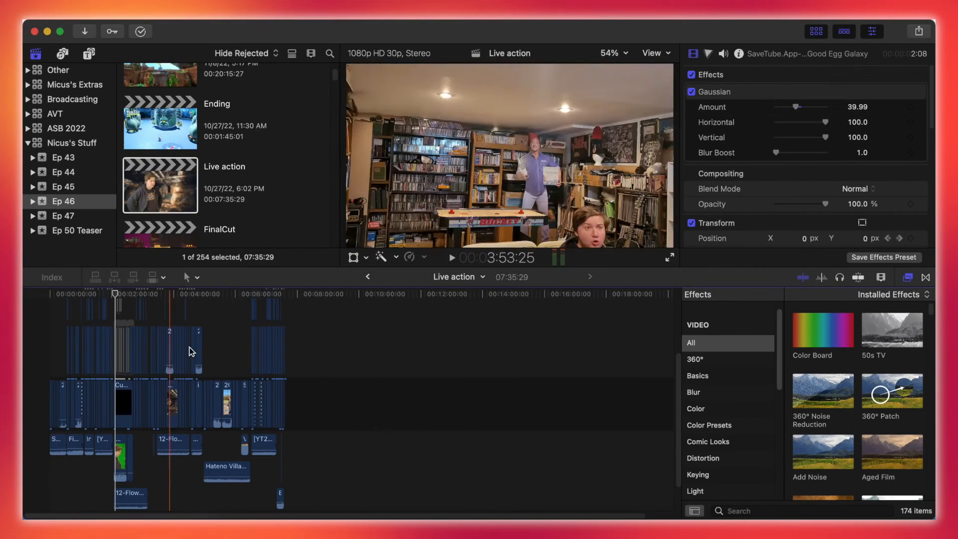
Look over the Live action timeline and scrub from its start to the bookshelf shot at 15:11
{"action": "scroll", "coordinate": [217, 375], "scroll_direction": "up", "scroll_amount": 2}
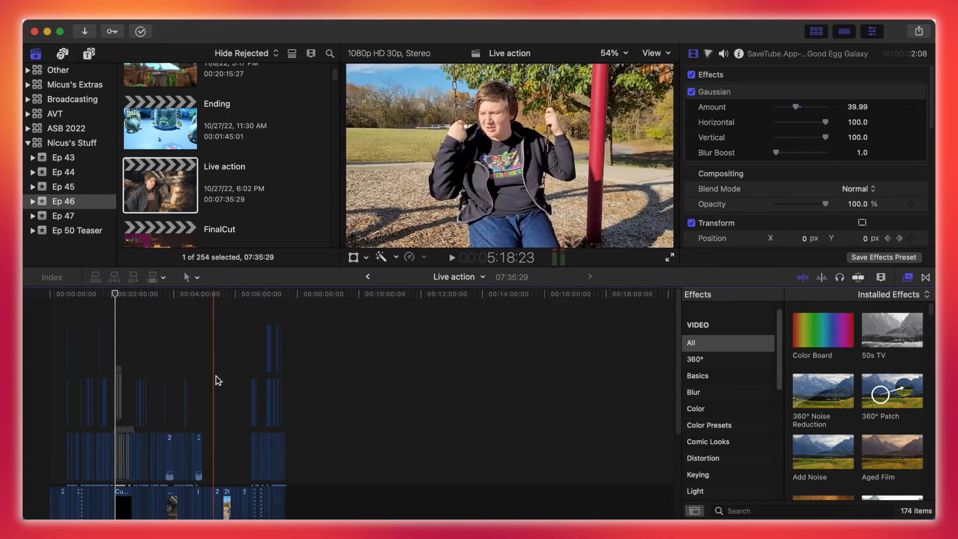
{"action": "scroll", "coordinate": [255, 382], "scroll_direction": "down", "scroll_amount": 5}
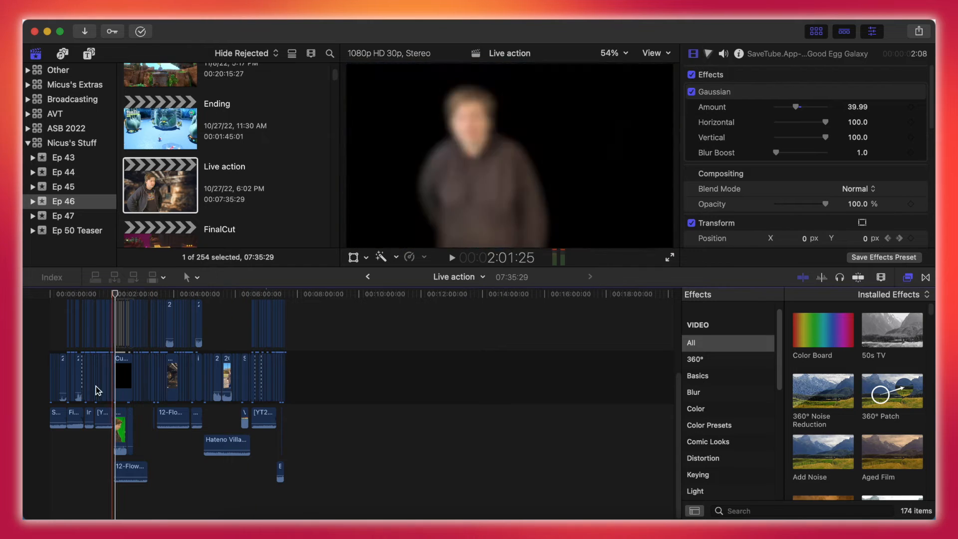
{"action": "left_click_drag", "start_coordinate": [64, 298], "coordinate": [26, 295]}
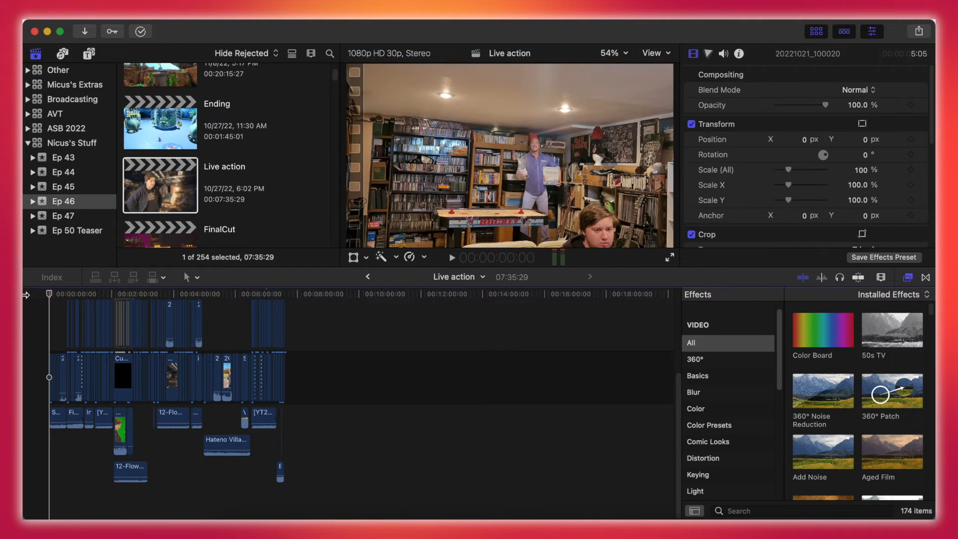
{"action": "key", "text": "super+equal"}
{"action": "key", "text": "super+equal"}
{"action": "key", "text": "super+equal"}
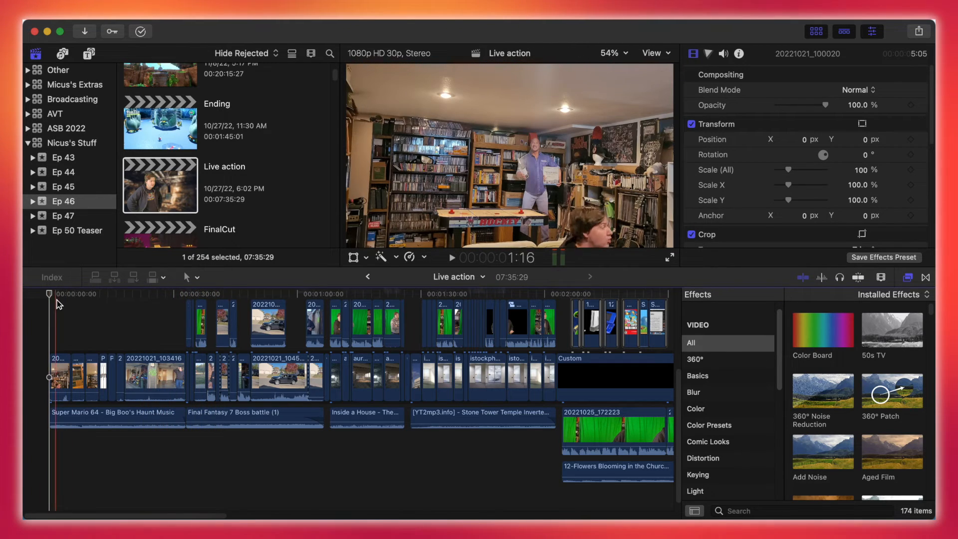
{"action": "left_click_drag", "start_coordinate": [50, 294], "coordinate": [102, 299]}
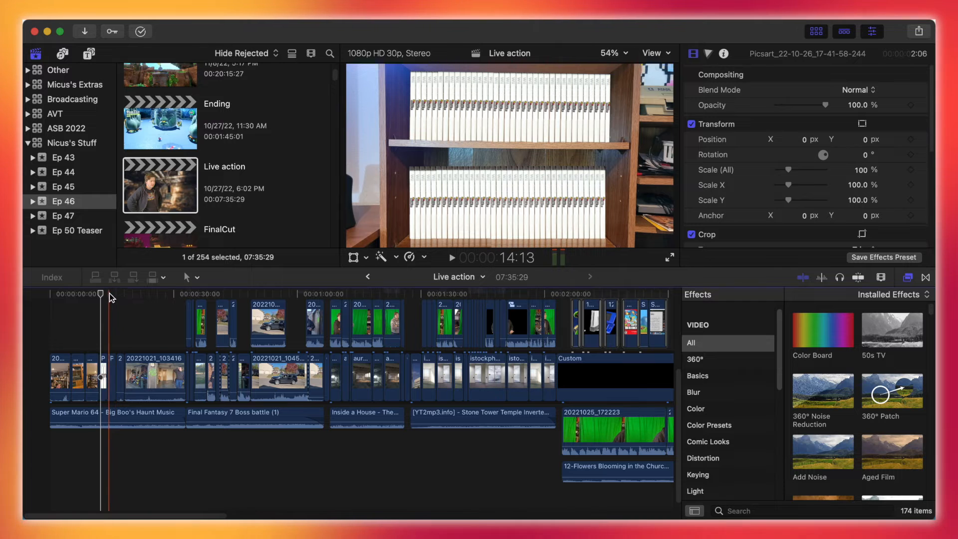
{"action": "left_click", "coordinate": [111, 290]}
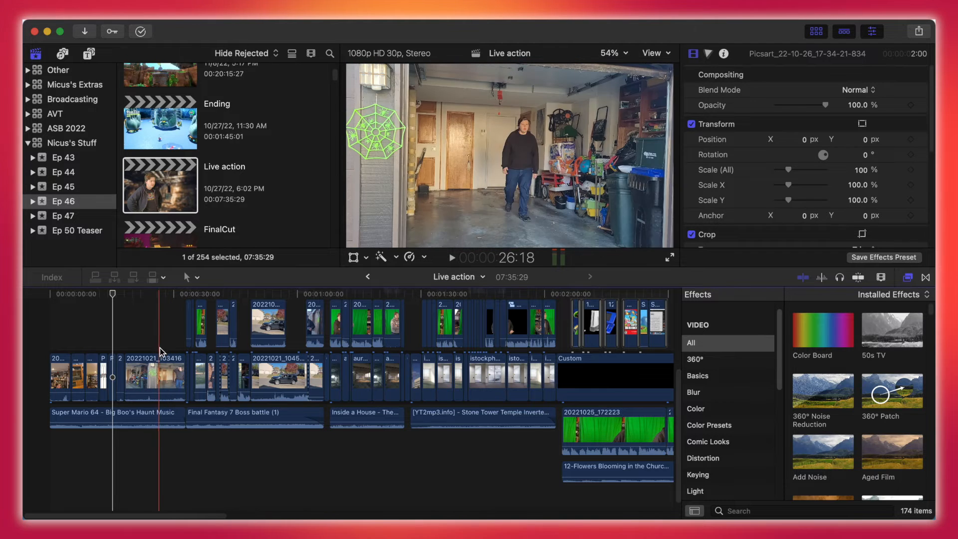
Browse the Ep 46 event's October footage for the green-screen and bookshelf source clips used in Live action
{"action": "scroll", "coordinate": [266, 181], "scroll_direction": "down", "scroll_amount": 5}
{"action": "scroll", "coordinate": [267, 181], "scroll_direction": "down", "scroll_amount": 15}
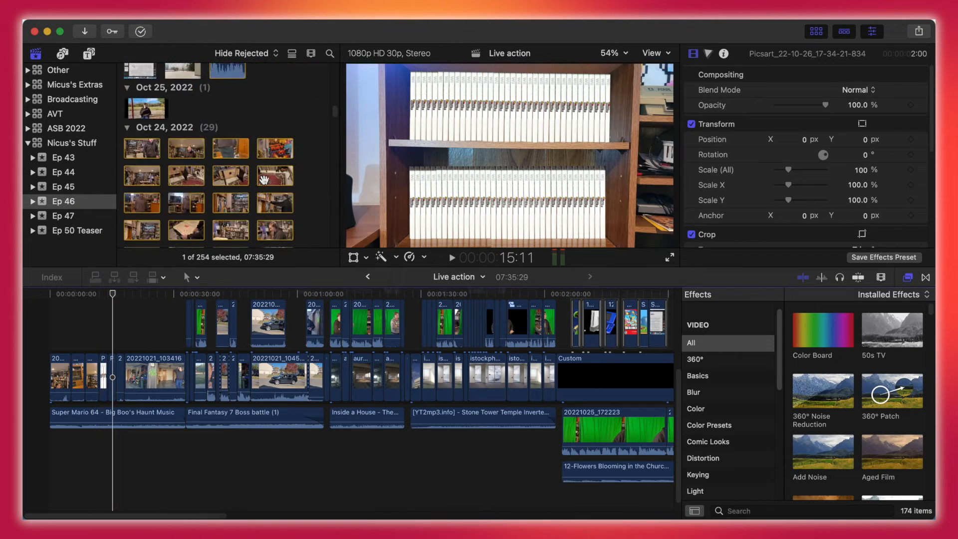
{"action": "scroll", "coordinate": [263, 181], "scroll_direction": "down", "scroll_amount": 15}
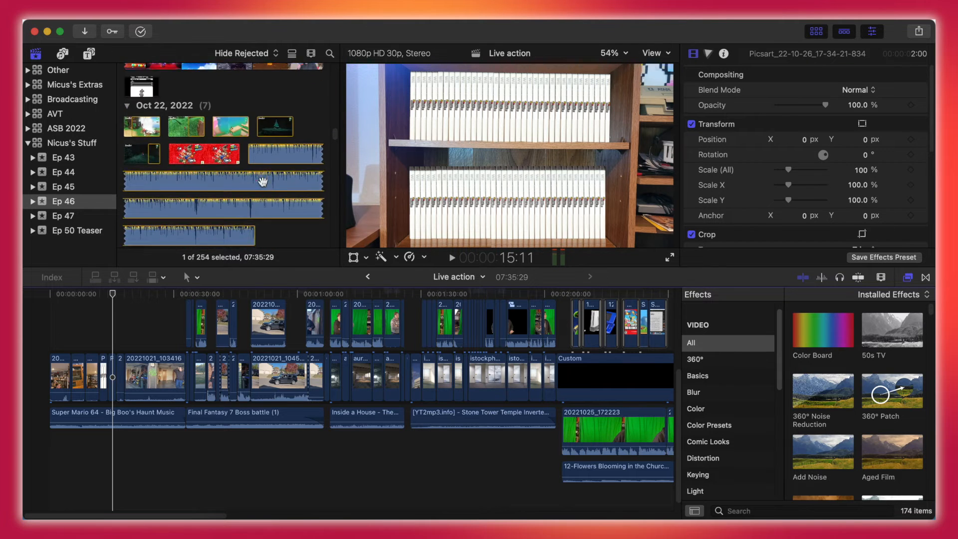
{"action": "scroll", "coordinate": [263, 181], "scroll_direction": "up", "scroll_amount": 15}
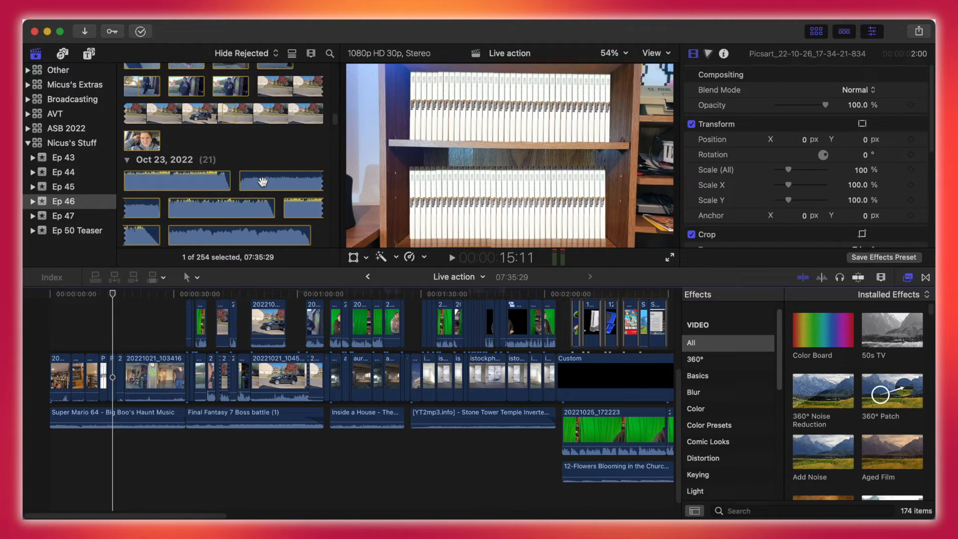
{"action": "scroll", "coordinate": [263, 181], "scroll_direction": "up", "scroll_amount": 15}
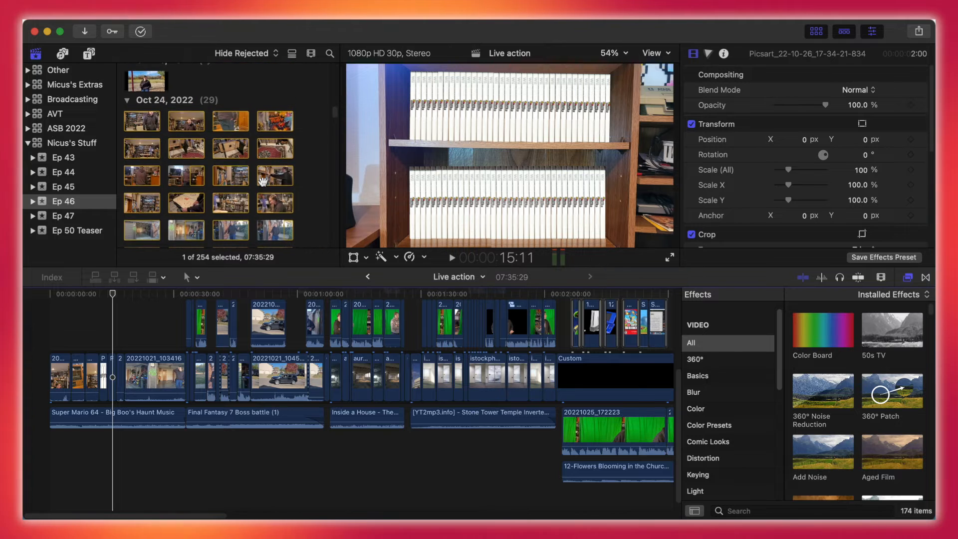
{"action": "scroll", "coordinate": [262, 181], "scroll_direction": "up", "scroll_amount": 5}
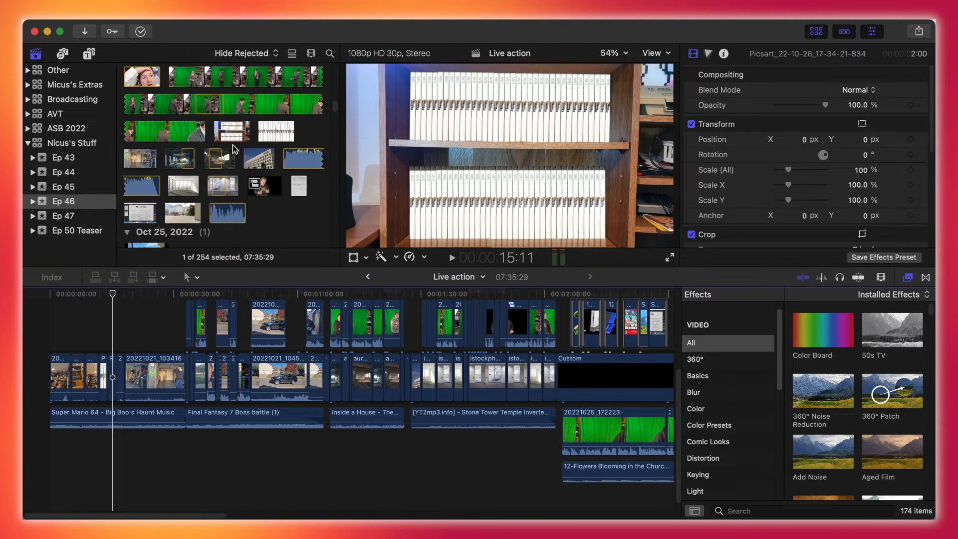
{"action": "scroll", "coordinate": [170, 171], "scroll_direction": "up", "scroll_amount": 10}
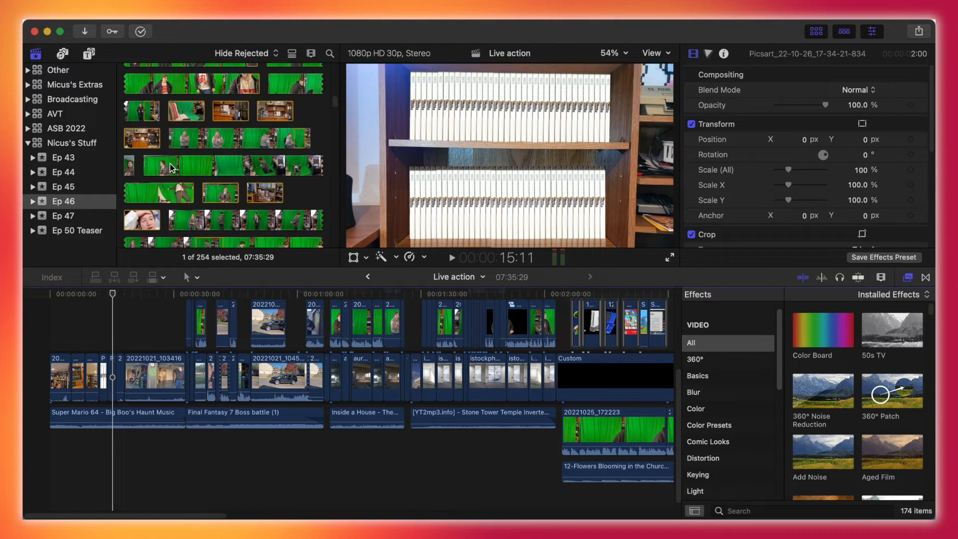
{"action": "scroll", "coordinate": [170, 167], "scroll_direction": "up", "scroll_amount": 10}
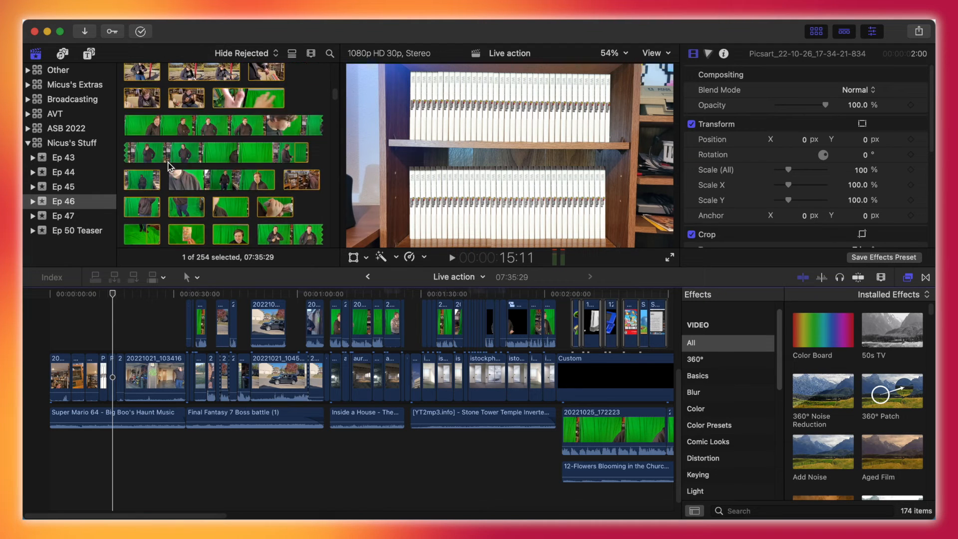
{"action": "scroll", "coordinate": [170, 167], "scroll_direction": "up", "scroll_amount": 3}
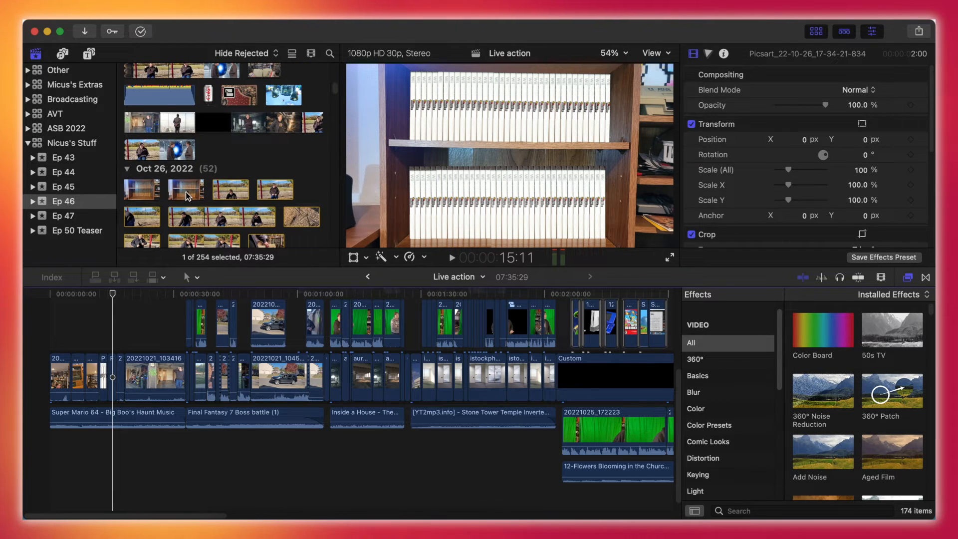
Compare the bookshelf source clip 20221026_110547 with the edited Picsart still used in the Live action timeline
{"action": "left_click", "coordinate": [189, 196]}
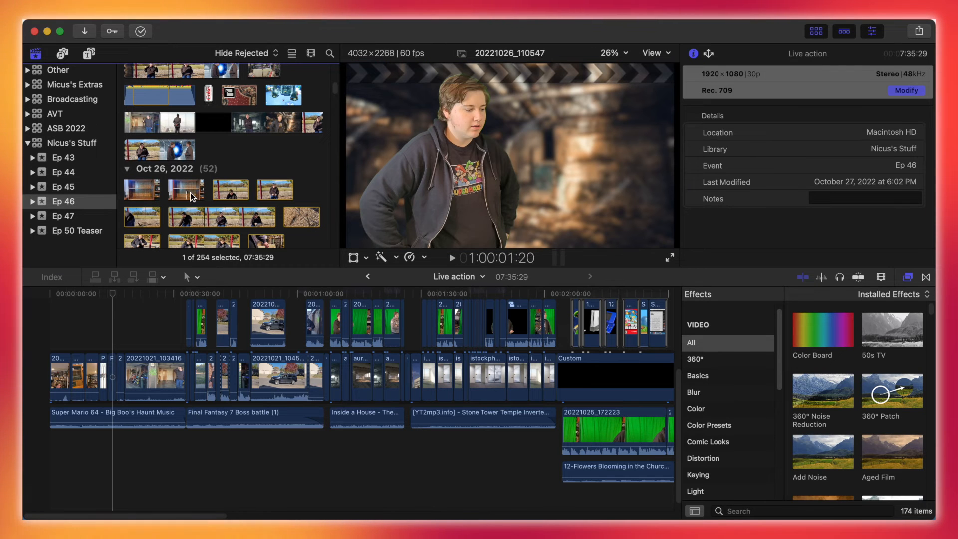
{"action": "left_click", "coordinate": [93, 366]}
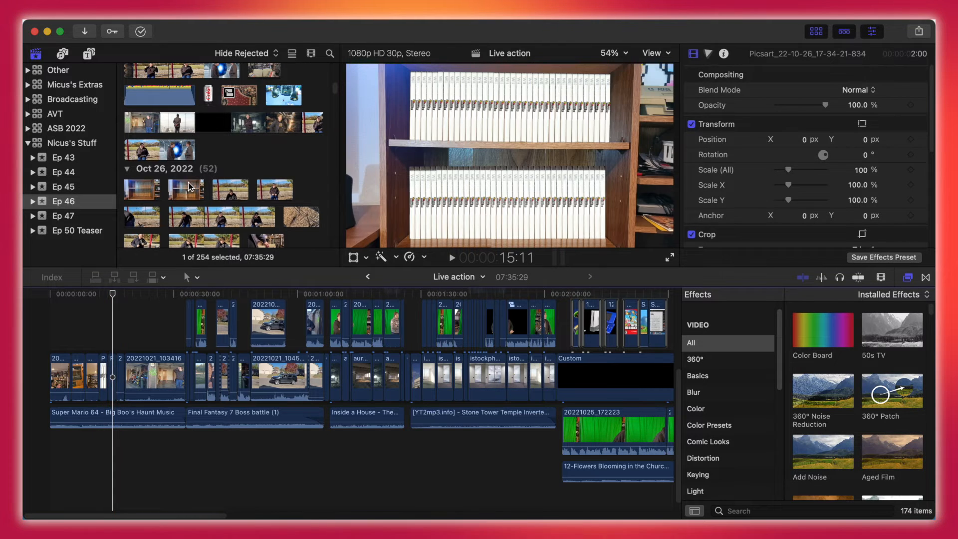
{"action": "left_click", "coordinate": [180, 194]}
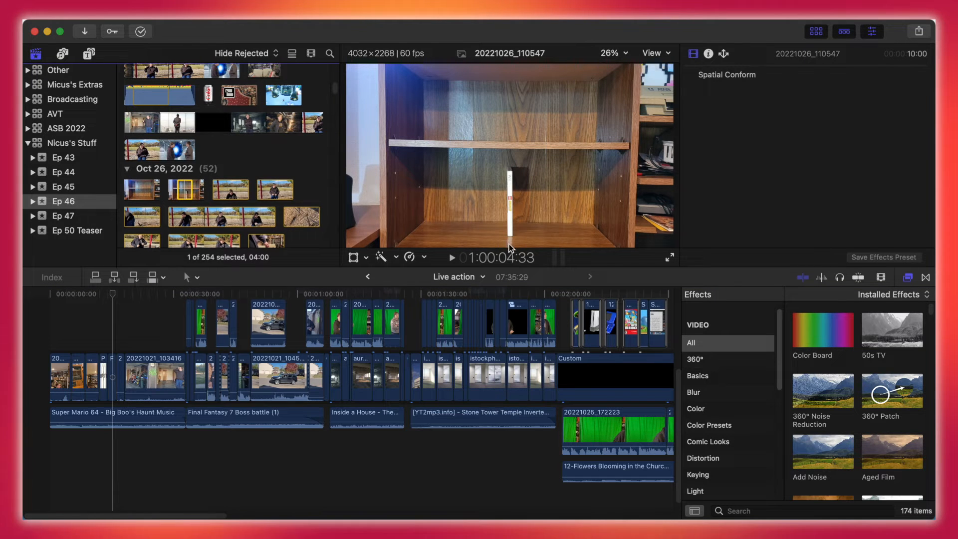
{"action": "left_click", "coordinate": [112, 374]}
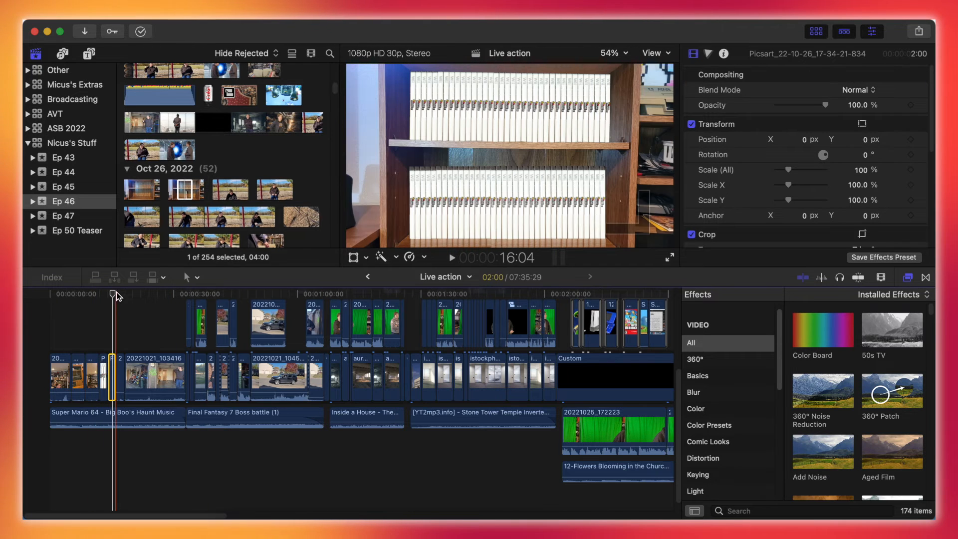
{"action": "left_click_drag", "start_coordinate": [113, 293], "coordinate": [110, 306]}
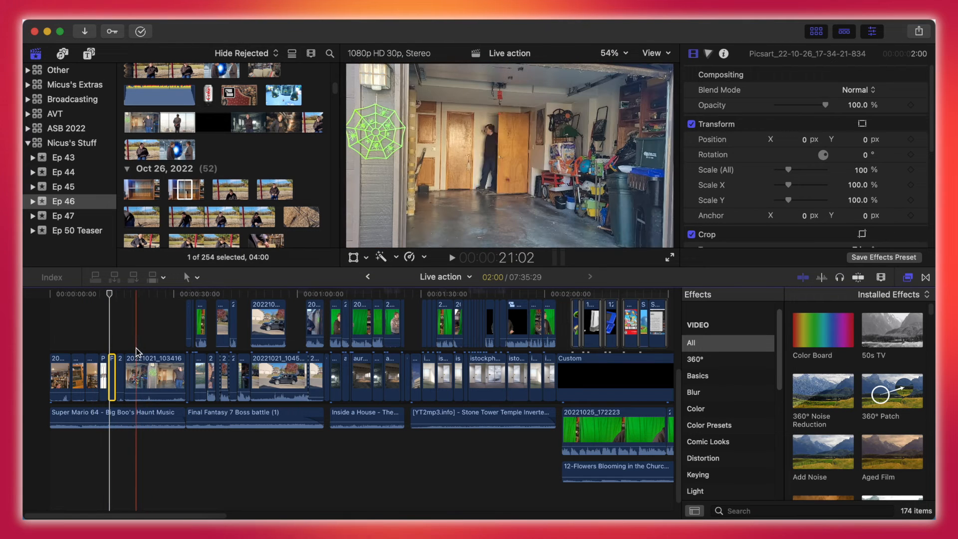
Scrub to the two-person doorstep shot at 33:20 and zoom the timeline in on its clips
{"action": "left_click_drag", "start_coordinate": [110, 294], "coordinate": [188, 299]}
{"action": "left_click", "coordinate": [191, 278]}
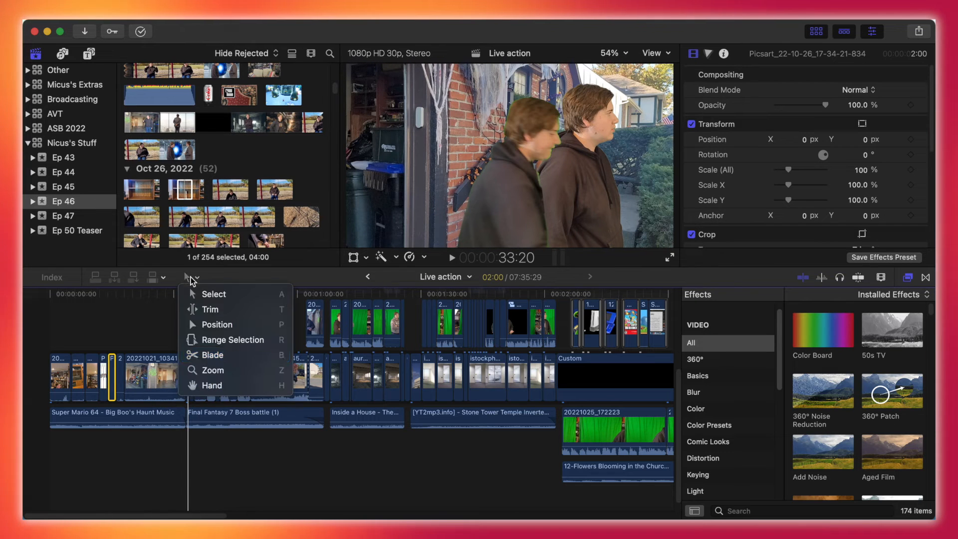
{"action": "left_click", "coordinate": [213, 370]}
{"action": "left_click_drag", "start_coordinate": [171, 331], "coordinate": [281, 373]}
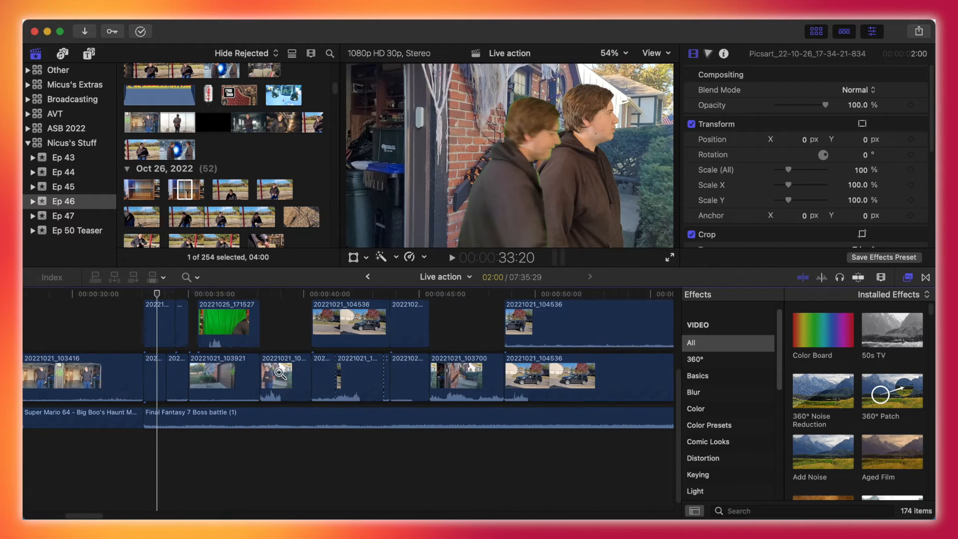
{"action": "left_click", "coordinate": [189, 278]}
{"action": "left_click", "coordinate": [214, 293]}
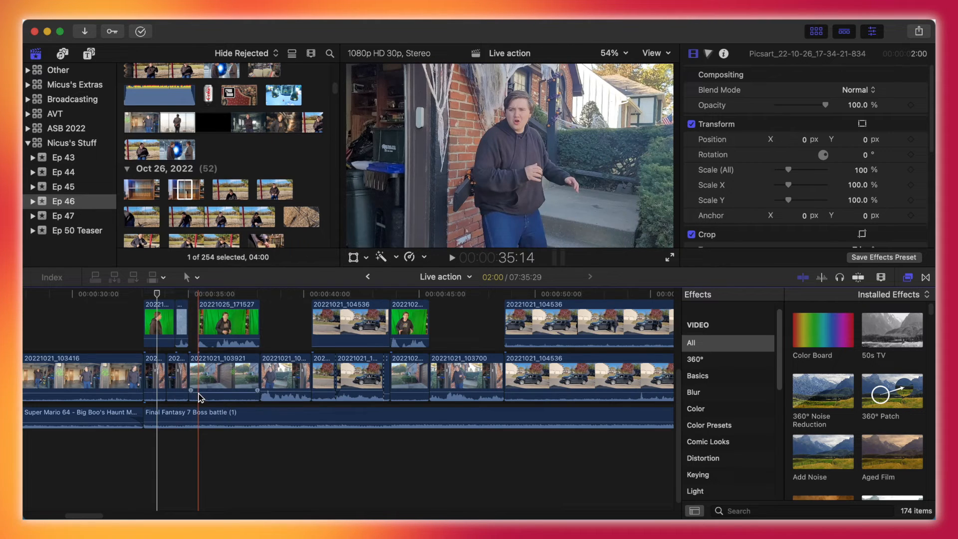
Scrub back and forth through the doorstep shot's stacked green-screen layers, ending at 33:11
{"action": "scroll", "coordinate": [198, 396], "scroll_direction": "up", "scroll_amount": 3}
{"action": "left_click_drag", "start_coordinate": [157, 299], "coordinate": [157, 323]}
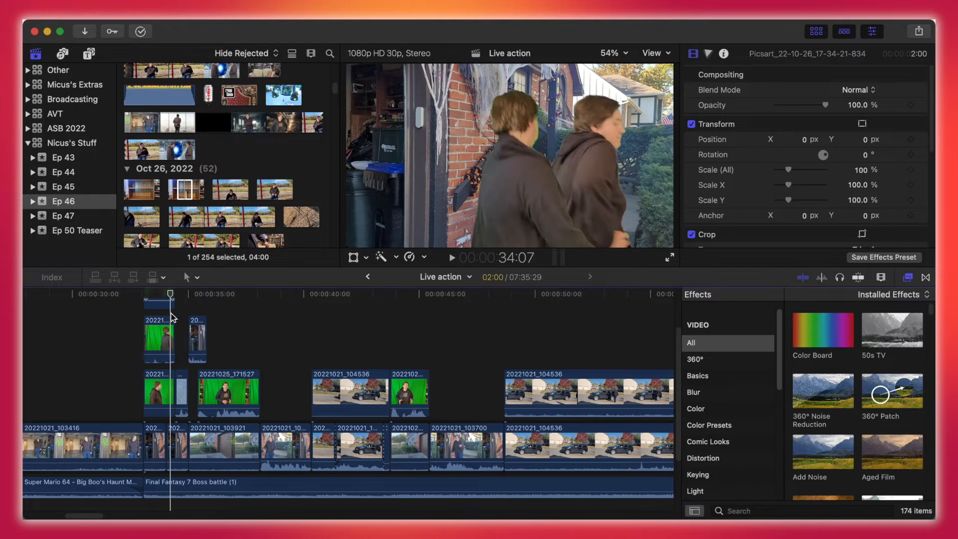
{"action": "left_click_drag", "start_coordinate": [178, 318], "coordinate": [158, 327]}
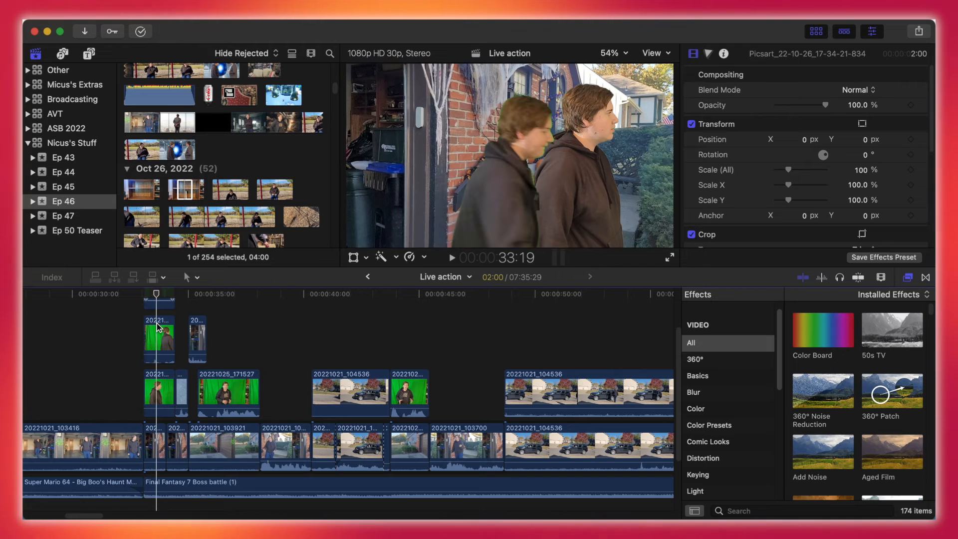
{"action": "scroll", "coordinate": [156, 324], "scroll_direction": "up", "scroll_amount": 3}
{"action": "left_click_drag", "start_coordinate": [157, 293], "coordinate": [150, 298]}
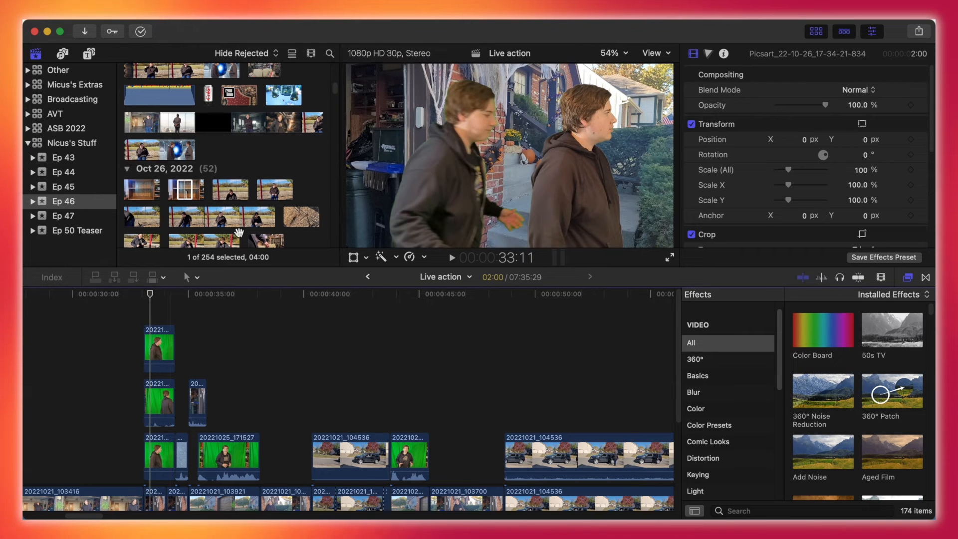
Select the doorstep shot's uppermost green-screen clip, inspect its Keyer and the overlap of the two figures, and play the shot
{"action": "scroll", "coordinate": [706, 143], "scroll_direction": "down", "scroll_amount": 5}
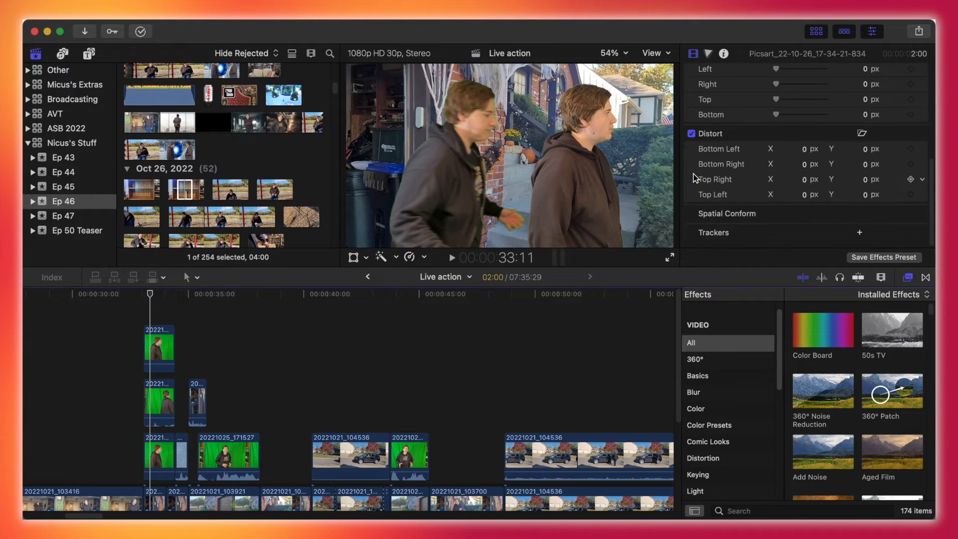
{"action": "left_click", "coordinate": [167, 345]}
{"action": "left_click_drag", "start_coordinate": [150, 297], "coordinate": [153, 299]}
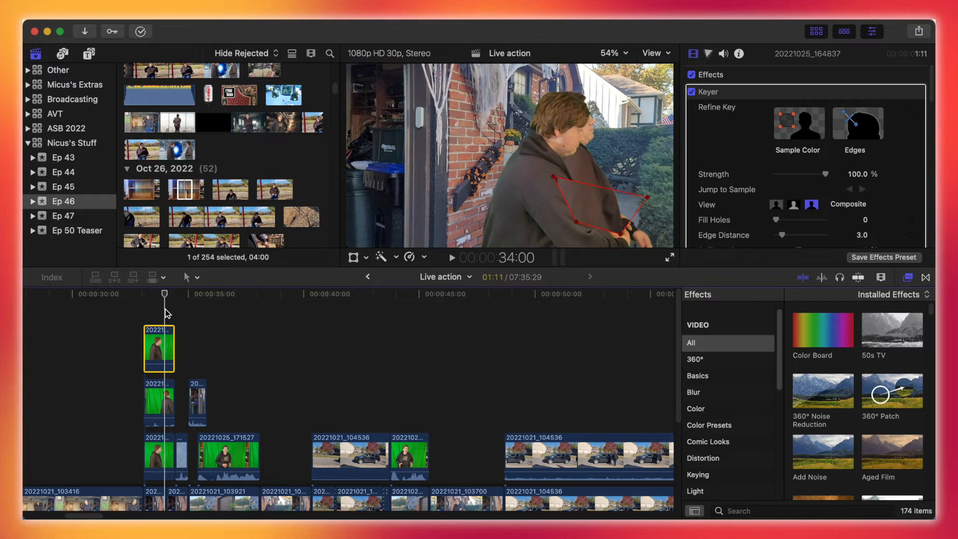
{"action": "left_click_drag", "start_coordinate": [163, 313], "coordinate": [161, 313]}
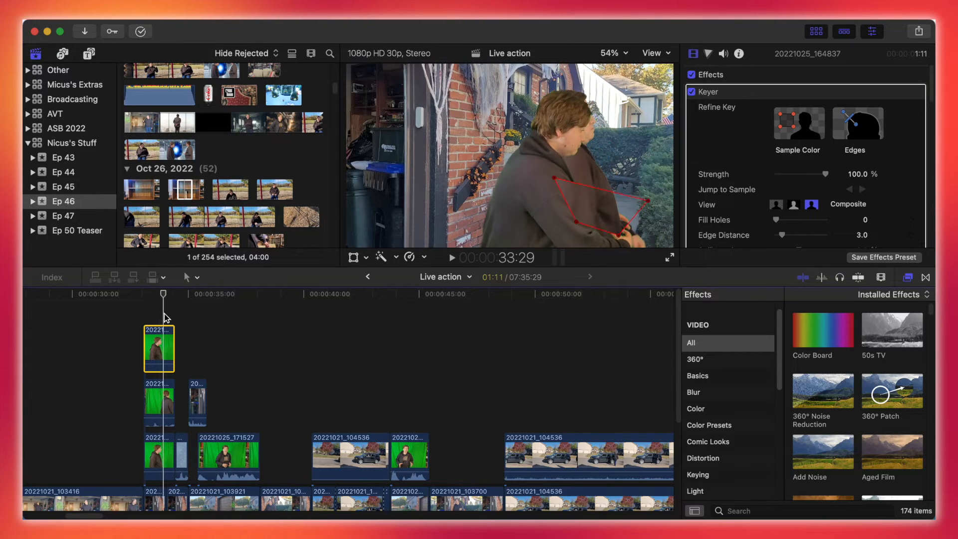
{"action": "left_click_drag", "start_coordinate": [164, 315], "coordinate": [167, 316]}
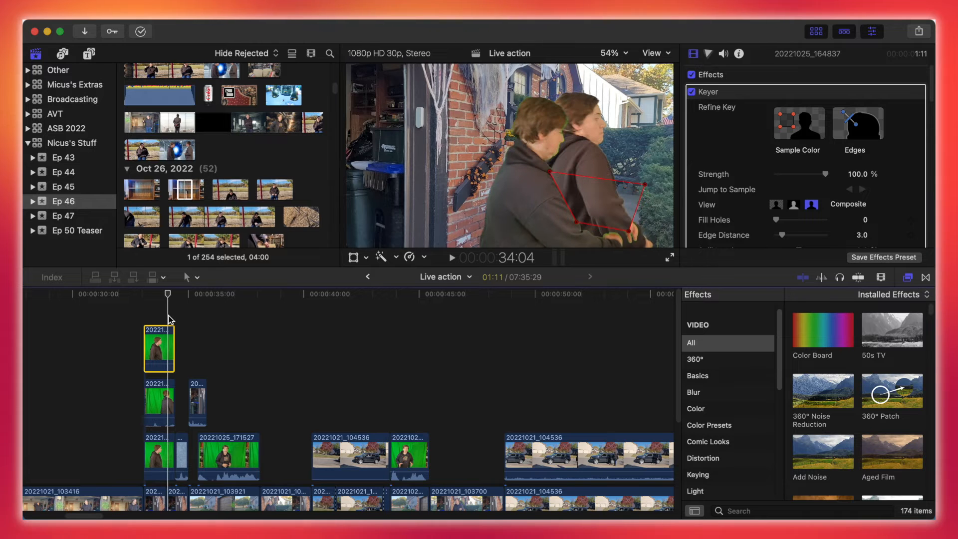
{"action": "left_click_drag", "start_coordinate": [155, 318], "coordinate": [160, 316]}
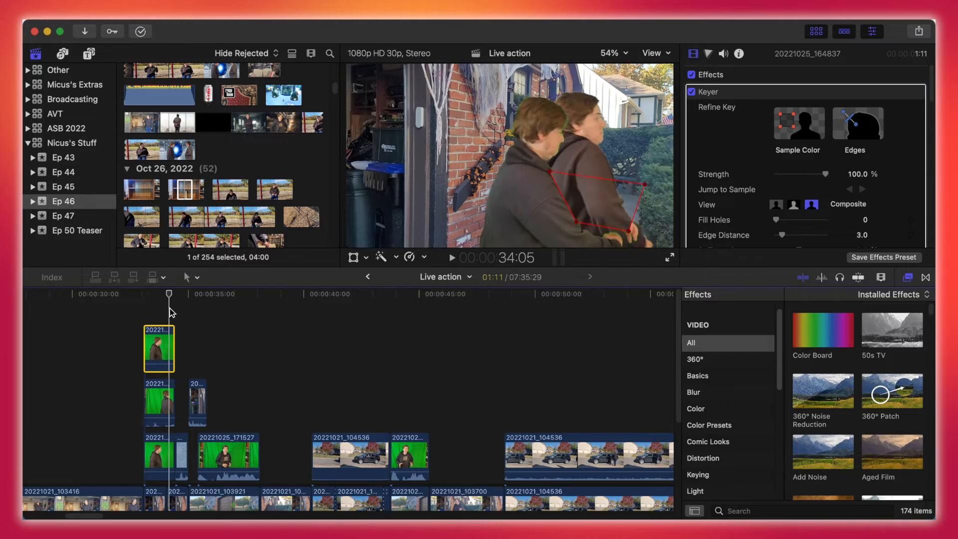
{"action": "mouse_move", "coordinate": [154, 316]}
{"action": "left_mouse_down"}
{"action": "mouse_move", "coordinate": [146, 316]}
{"action": "mouse_move", "coordinate": [178, 316]}
{"action": "mouse_move", "coordinate": [152, 325]}
{"action": "mouse_move", "coordinate": [175, 313]}
{"action": "mouse_move", "coordinate": [149, 314]}
{"action": "left_mouse_up"}
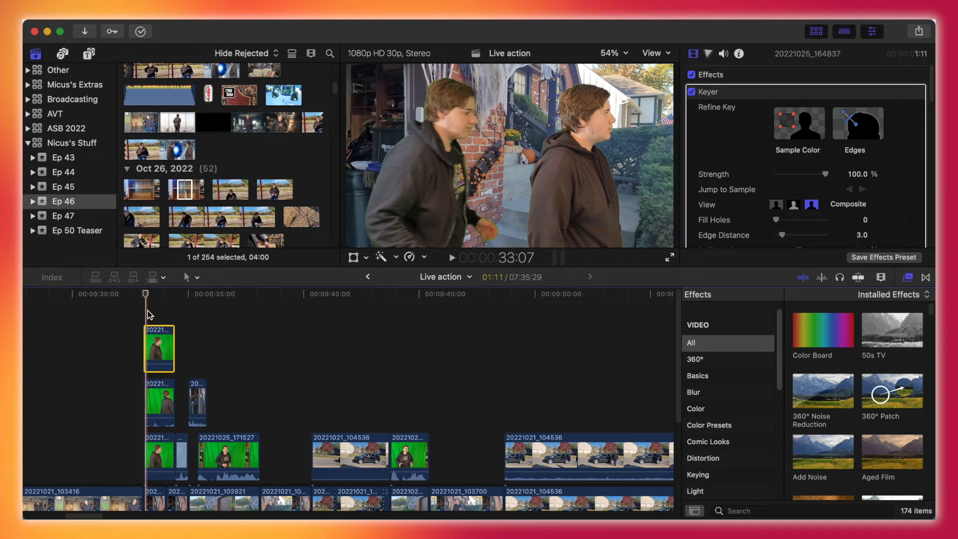
{"action": "key", "text": "space"}
{"action": "key", "text": "space"}
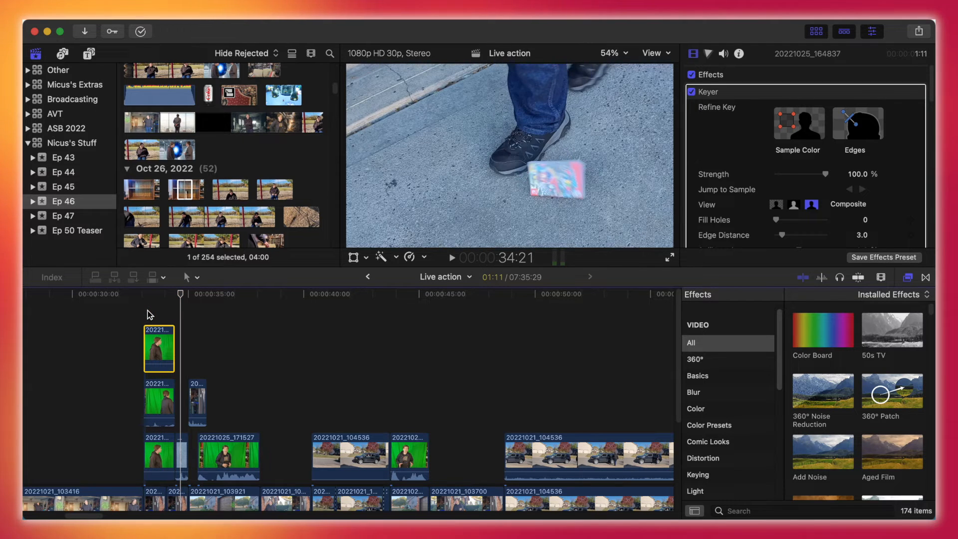
Scrub on past the driveway shot at 37:08 to the parked-car shot at 52:17
{"action": "left_click_drag", "start_coordinate": [181, 296], "coordinate": [241, 304]}
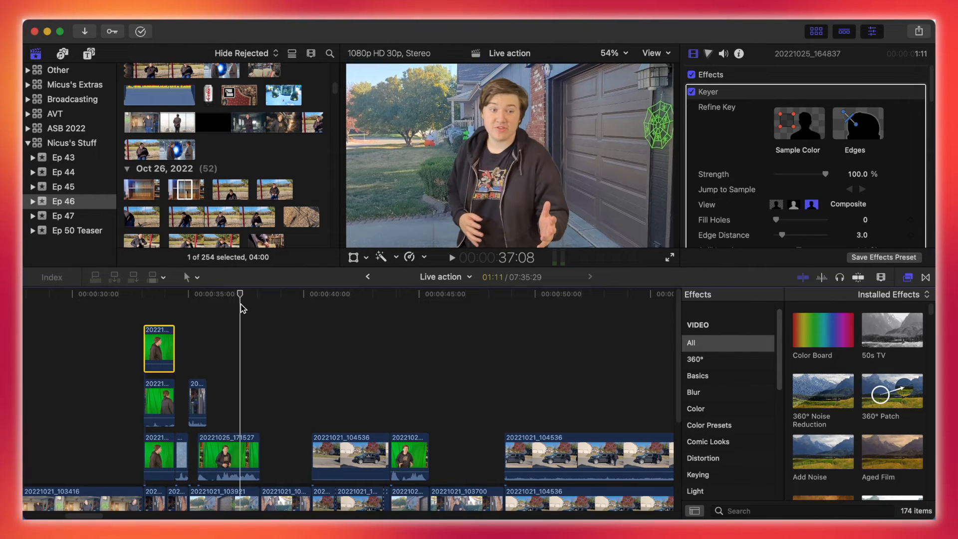
{"action": "scroll", "coordinate": [238, 303], "scroll_direction": "down", "scroll_amount": 1}
{"action": "scroll", "coordinate": [238, 303], "scroll_direction": "down", "scroll_amount": 2}
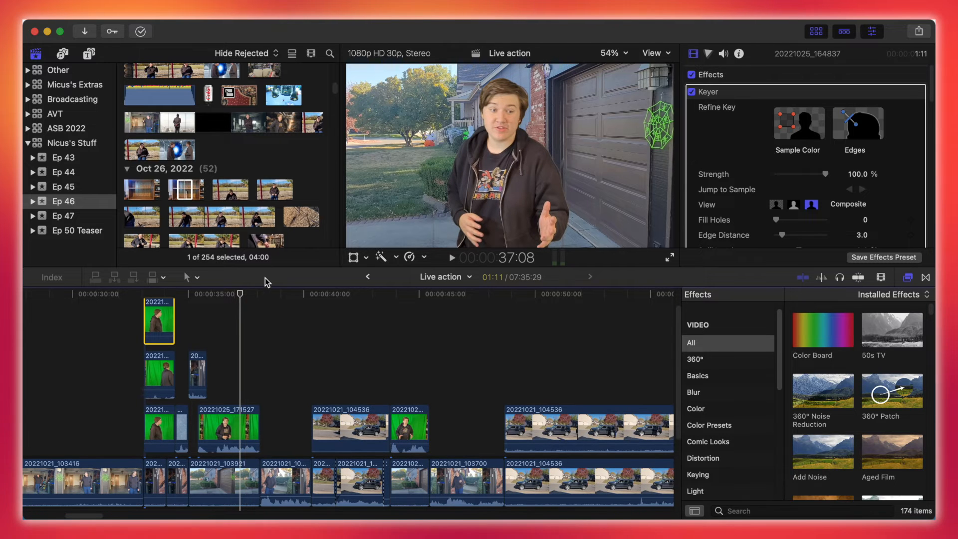
{"action": "left_click_drag", "start_coordinate": [241, 294], "coordinate": [571, 300]}
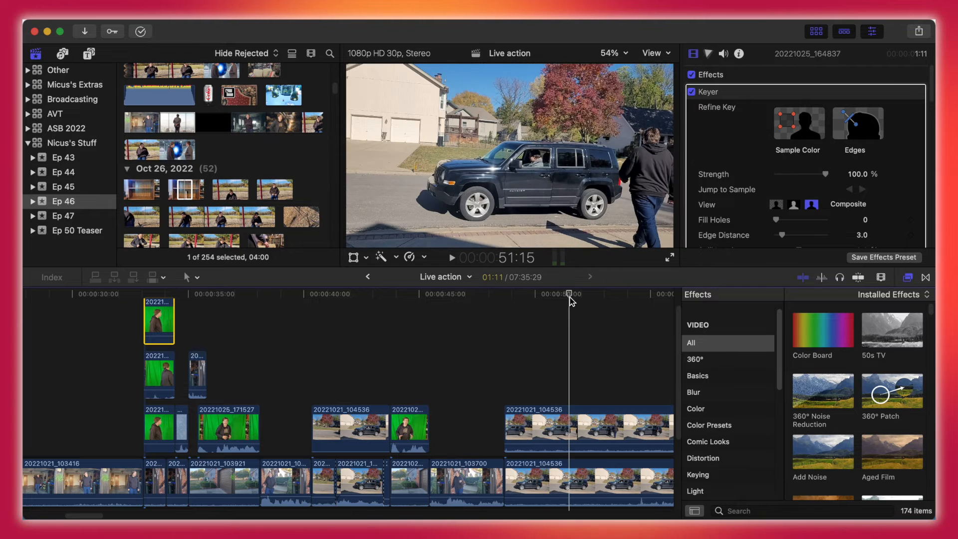
{"action": "left_click_drag", "start_coordinate": [97, 517], "coordinate": [114, 517]}
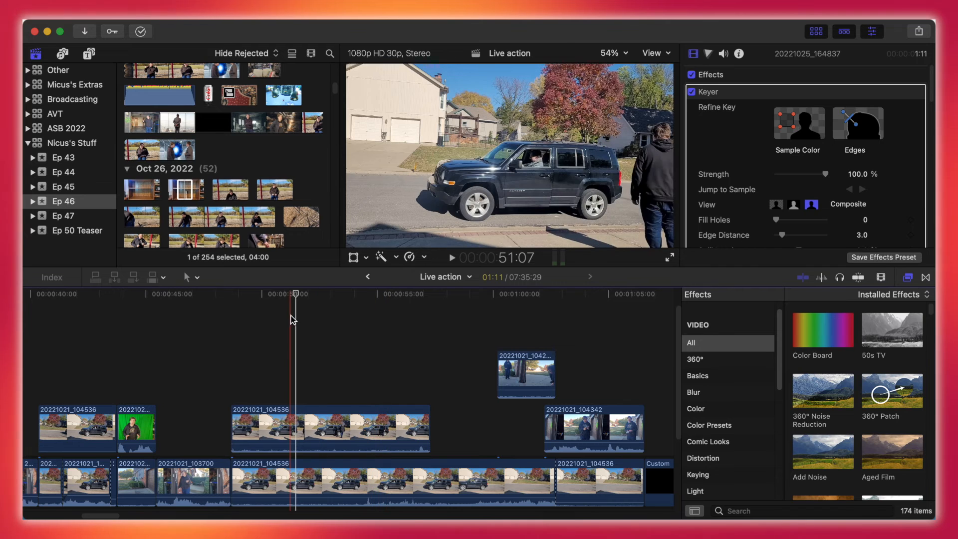
{"action": "left_click", "coordinate": [320, 300]}
Toggle the Draw Mask effect off and on for the upper 20221021_104536 clip to compare the parked-car composite
{"action": "left_click", "coordinate": [379, 430]}
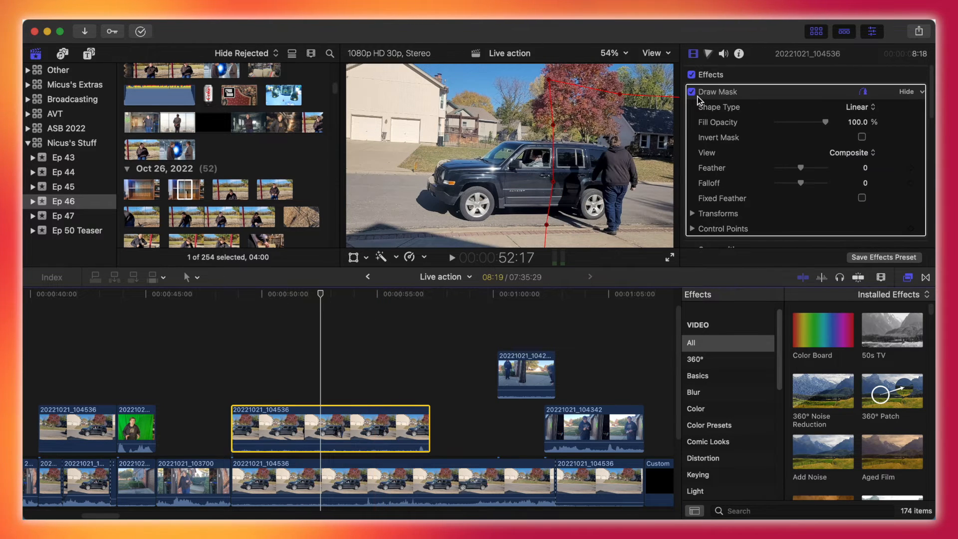
{"action": "left_click", "coordinate": [692, 92]}
{"action": "left_click", "coordinate": [692, 93]}
{"action": "left_click", "coordinate": [691, 93]}
{"action": "left_click", "coordinate": [692, 92]}
{"action": "left_click", "coordinate": [691, 92]}
{"action": "left_click", "coordinate": [691, 92]}
{"action": "left_click", "coordinate": [691, 92]}
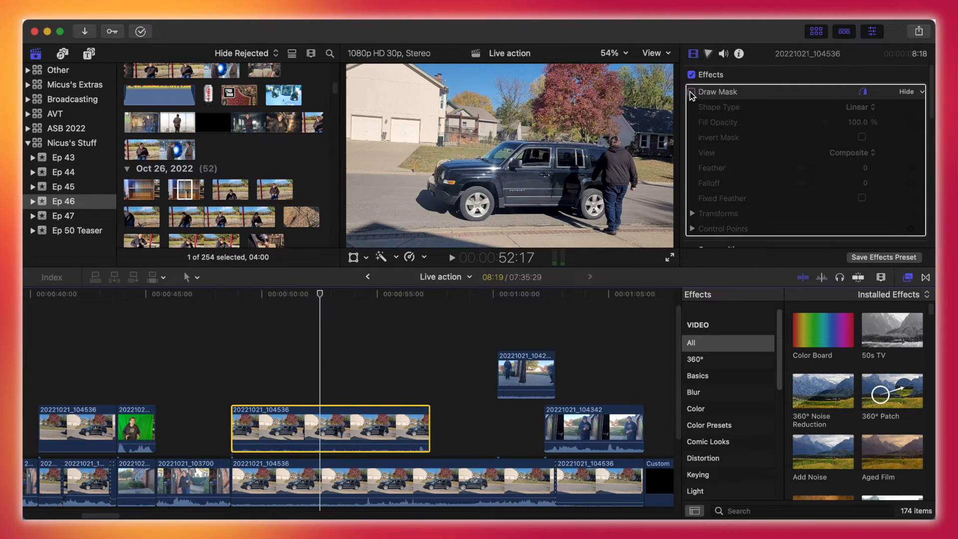
{"action": "left_click", "coordinate": [691, 92]}
Move on to the two-person warehouse shot at 1:15:01 and select its Live action Clip 1 compound clip
{"action": "mouse_move", "coordinate": [321, 295]}
{"action": "left_mouse_down"}
{"action": "mouse_move", "coordinate": [223, 295]}
{"action": "mouse_move", "coordinate": [445, 310]}
{"action": "mouse_move", "coordinate": [345, 314]}
{"action": "mouse_move", "coordinate": [368, 317]}
{"action": "mouse_move", "coordinate": [491, 301]}
{"action": "mouse_move", "coordinate": [268, 334]}
{"action": "mouse_move", "coordinate": [562, 296]}
{"action": "left_mouse_up"}
{"action": "left_click_drag", "start_coordinate": [99, 514], "coordinate": [115, 514]}
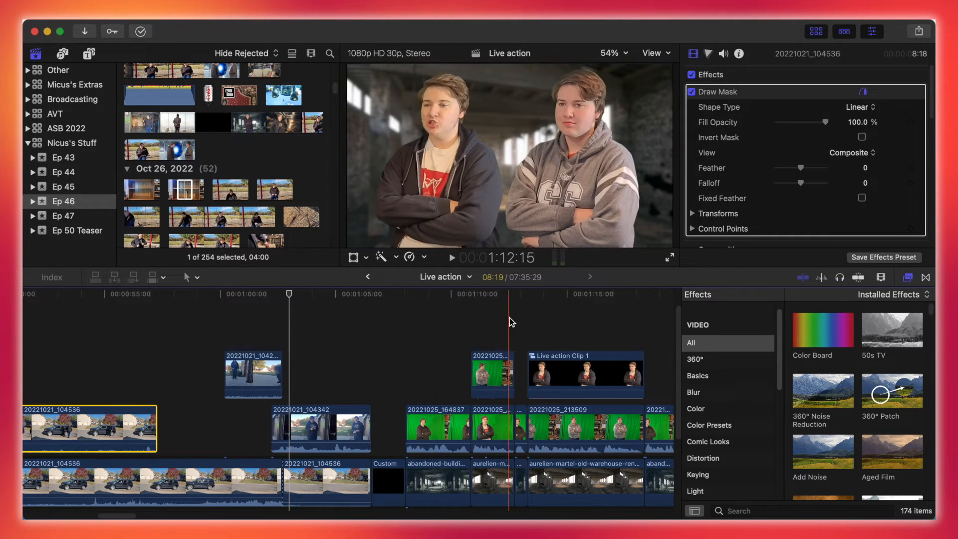
{"action": "left_click_drag", "start_coordinate": [109, 516], "coordinate": [126, 516]}
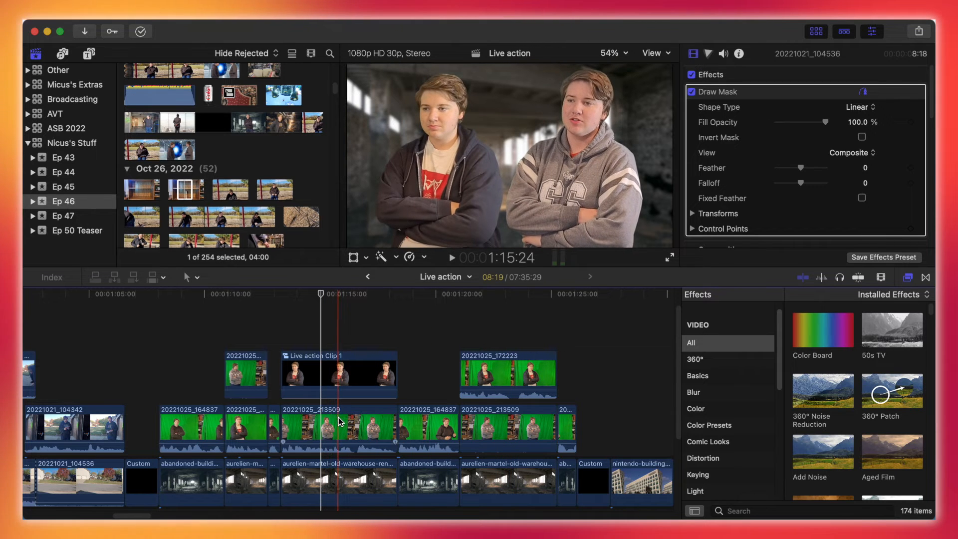
{"action": "left_click", "coordinate": [337, 384]}
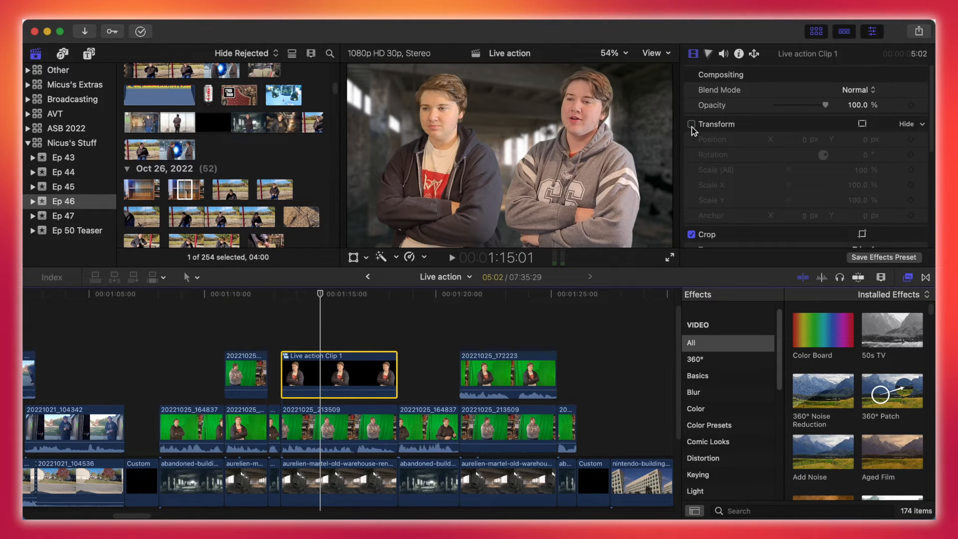
Toggle Transform off and on for the 20221025_213509 green-screen clip to compare its placement in the warehouse shot
{"action": "left_click", "coordinate": [370, 434]}
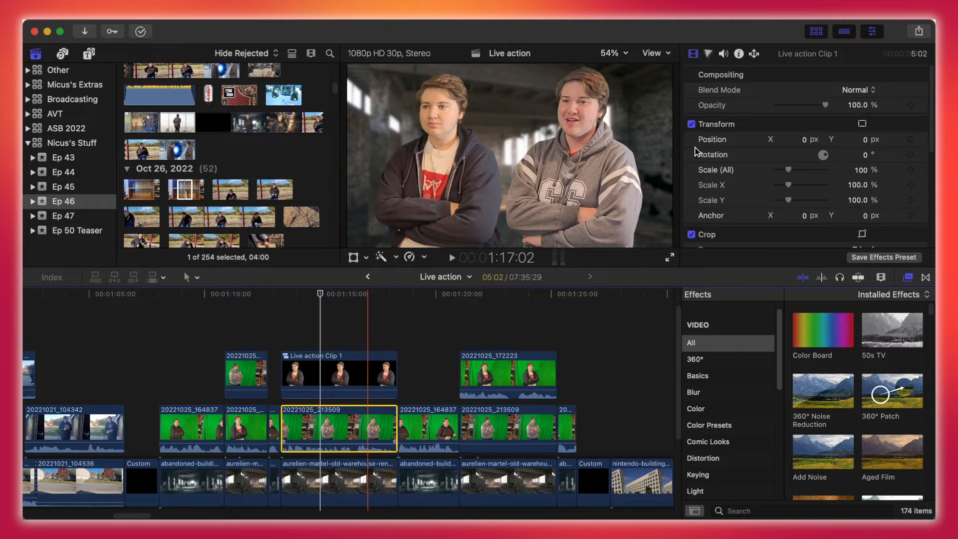
{"action": "left_click", "coordinate": [693, 129]}
{"action": "scroll", "coordinate": [698, 150], "scroll_direction": "down", "scroll_amount": 10}
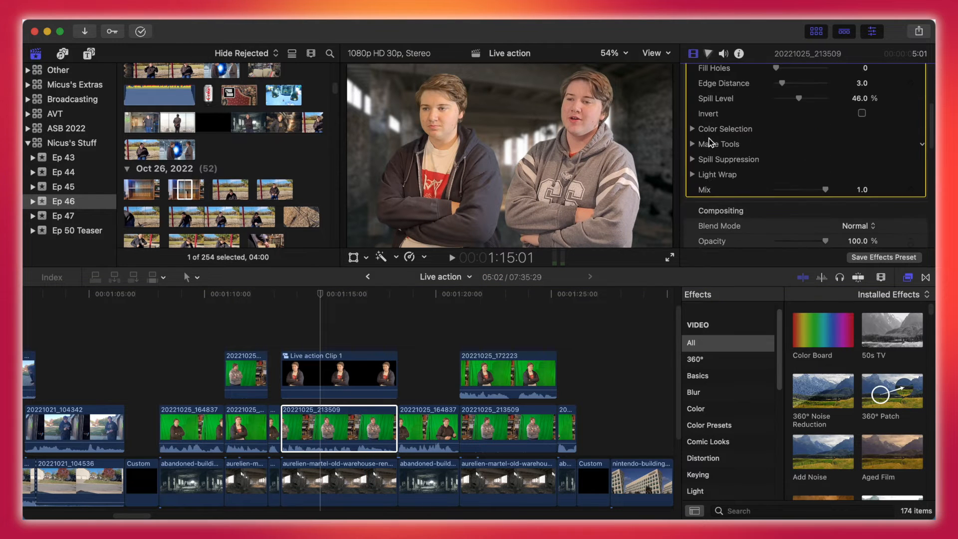
{"action": "left_click", "coordinate": [692, 152]}
{"action": "left_click", "coordinate": [691, 152]}
{"action": "left_click", "coordinate": [691, 151]}
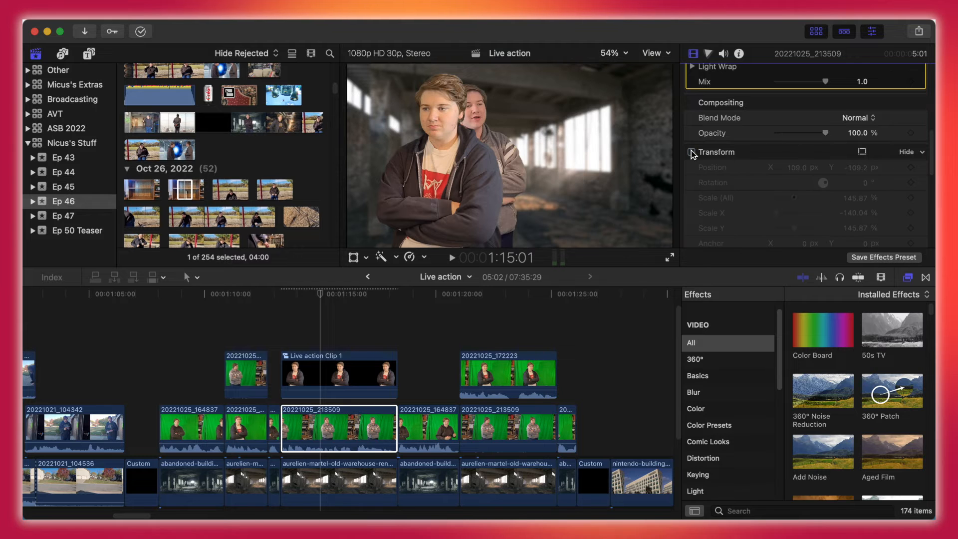
{"action": "left_click", "coordinate": [691, 152]}
{"action": "left_click", "coordinate": [692, 152]}
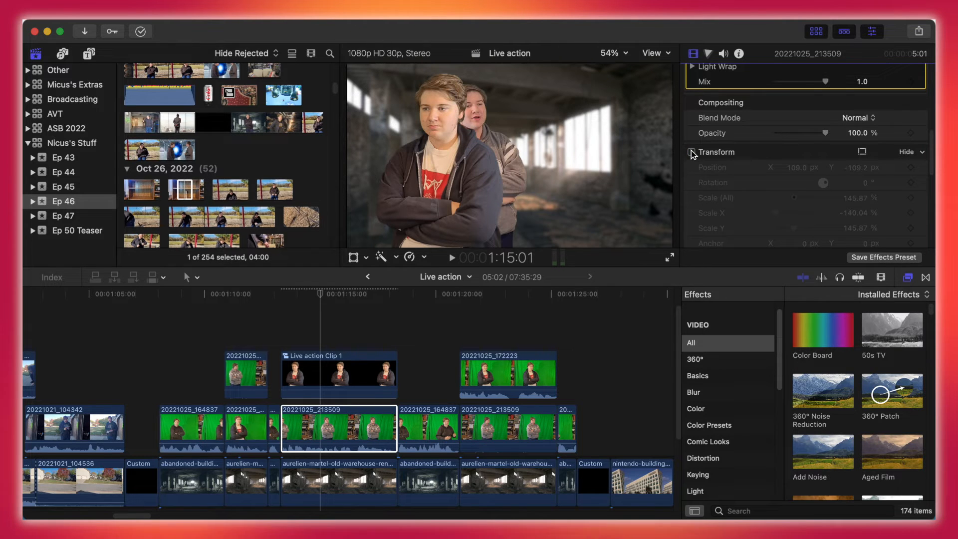
{"action": "left_click", "coordinate": [691, 152]}
{"action": "left_click", "coordinate": [691, 151]}
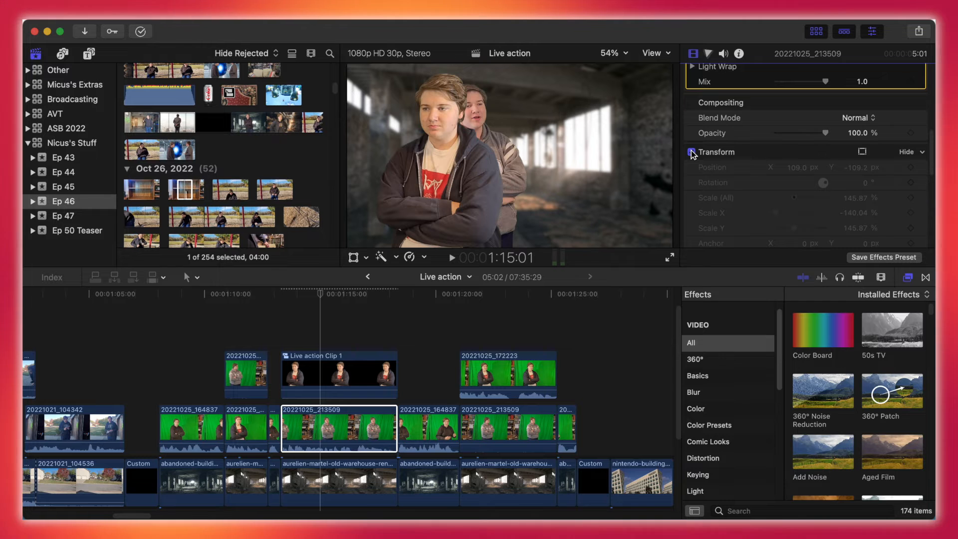
{"action": "left_click", "coordinate": [691, 152]}
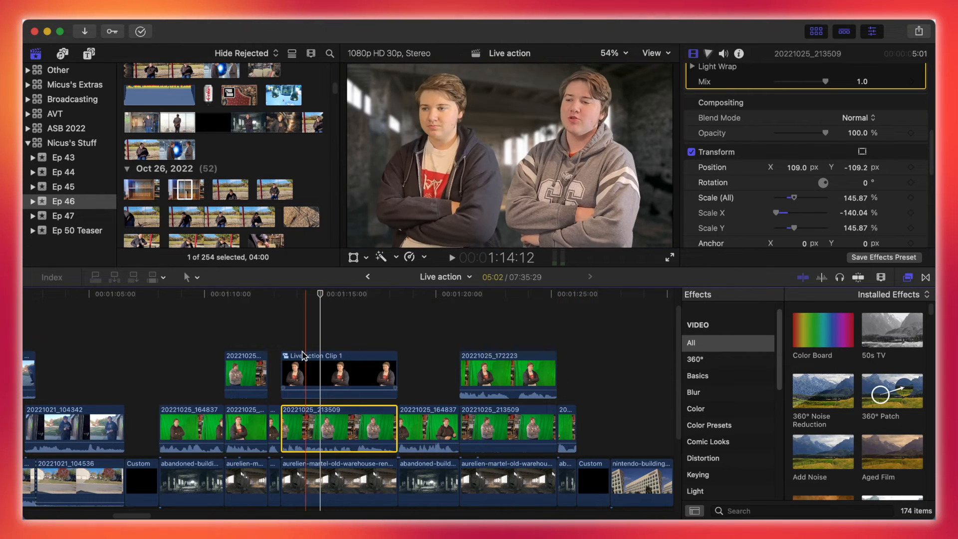
Move past the warehouse scene to the window office shot near 1:31 and examine its stacked green-screen and istockphoto layers
{"action": "scroll", "coordinate": [432, 373], "scroll_direction": "down", "scroll_amount": 5}
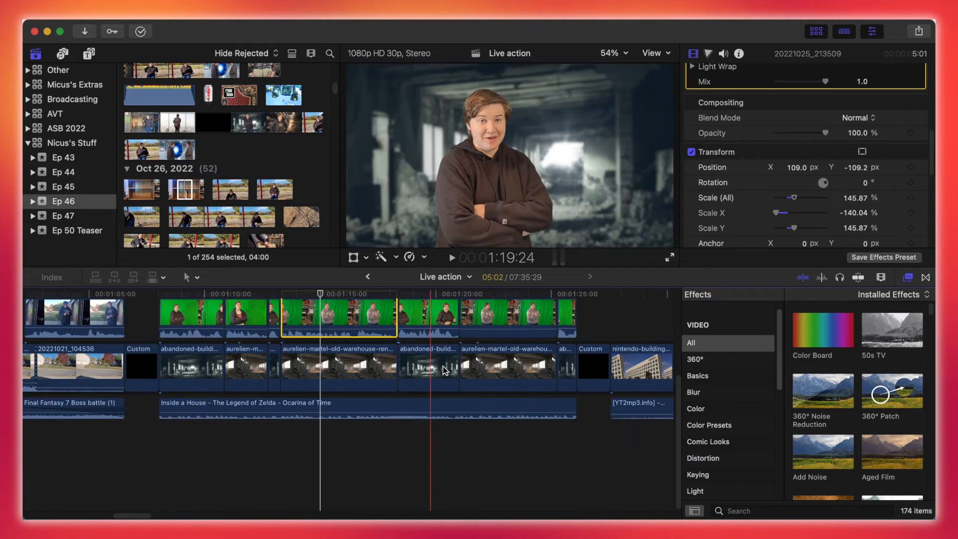
{"action": "left_click_drag", "start_coordinate": [142, 516], "coordinate": [163, 515]}
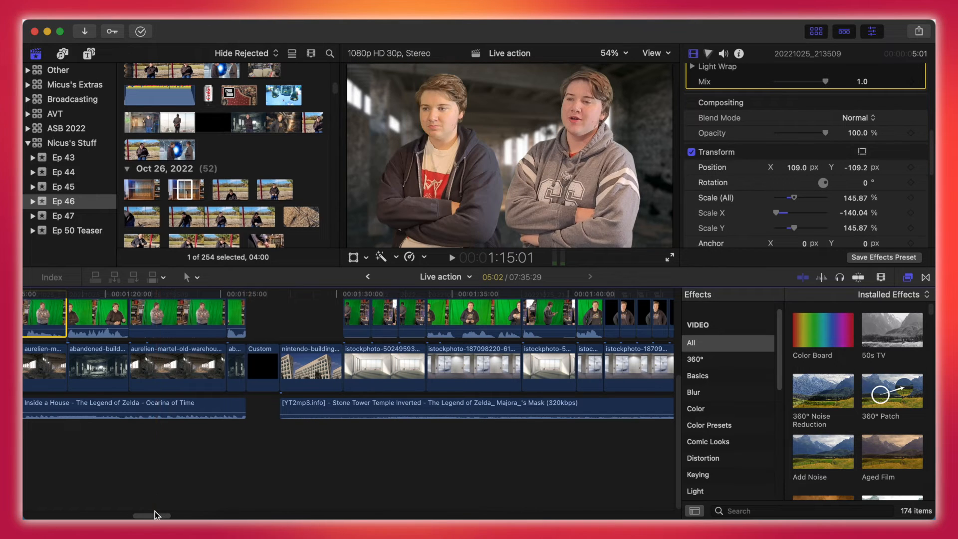
{"action": "left_click_drag", "start_coordinate": [156, 515], "coordinate": [165, 515]}
{"action": "scroll", "coordinate": [193, 487], "scroll_direction": "up", "scroll_amount": 3}
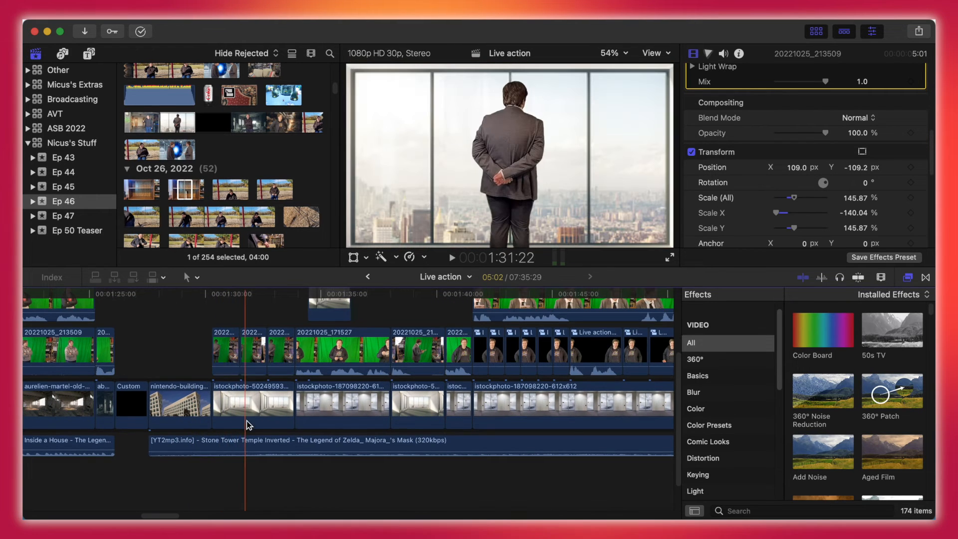
{"action": "scroll", "coordinate": [258, 423], "scroll_direction": "up", "scroll_amount": 2}
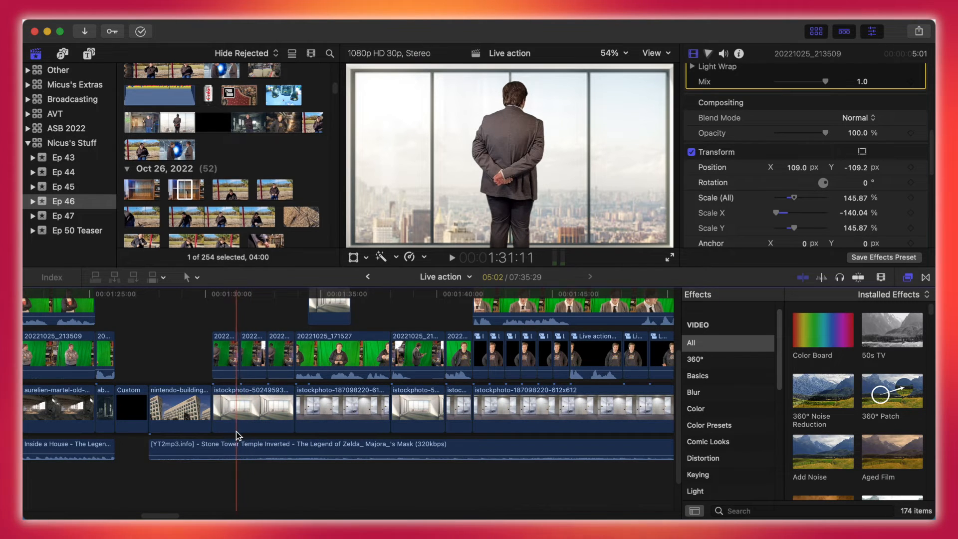
{"action": "scroll", "coordinate": [259, 421], "scroll_direction": "up", "scroll_amount": 5}
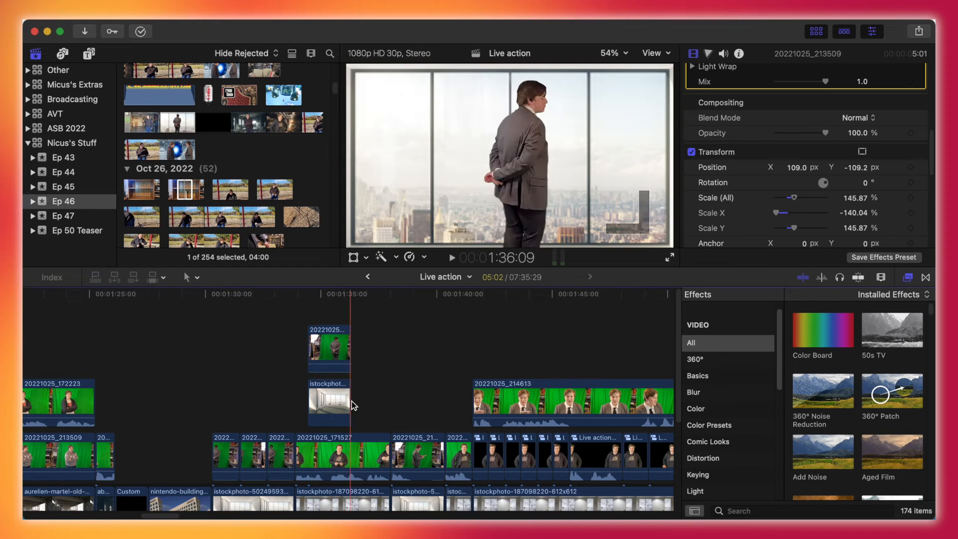
{"action": "scroll", "coordinate": [220, 418], "scroll_direction": "down", "scroll_amount": 4}
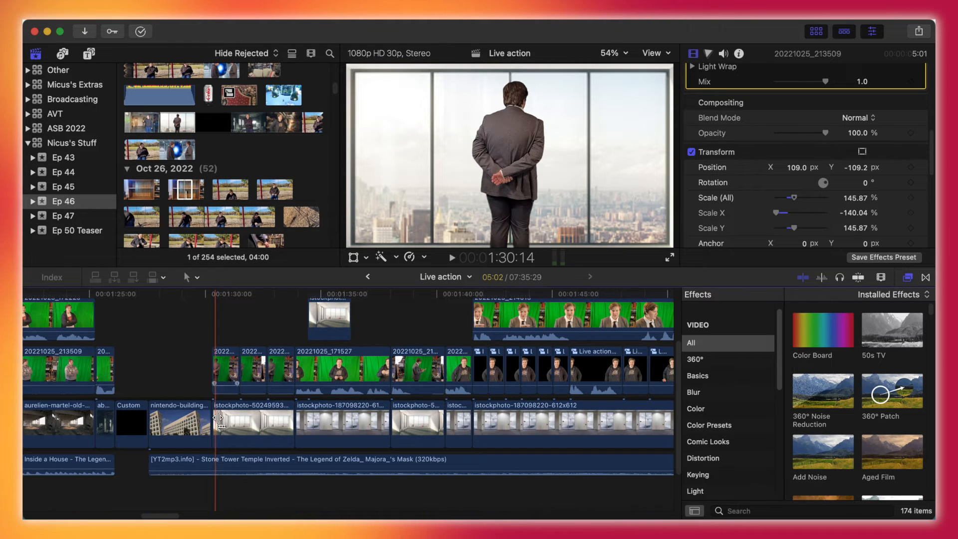
{"action": "left_click", "coordinate": [251, 429]}
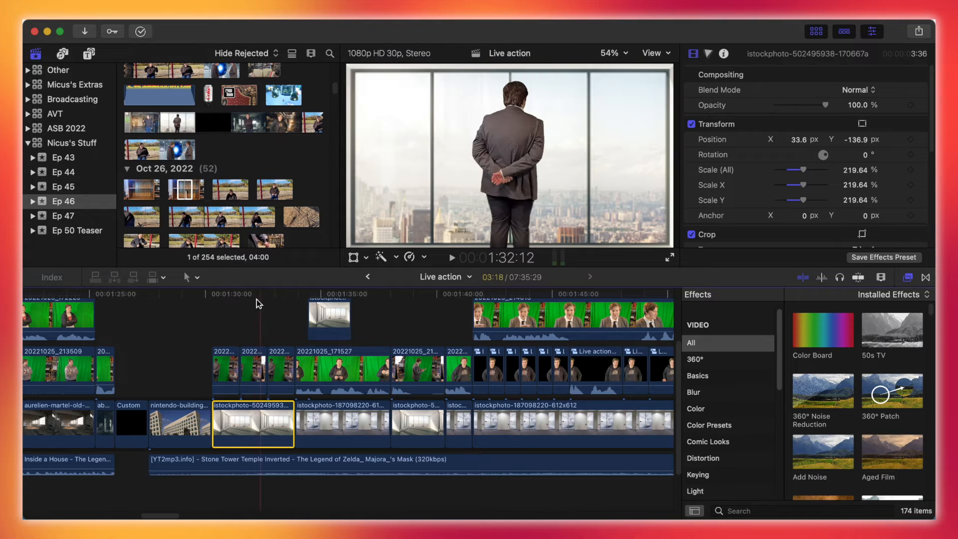
{"action": "left_click", "coordinate": [691, 124]}
{"action": "left_click", "coordinate": [691, 124]}
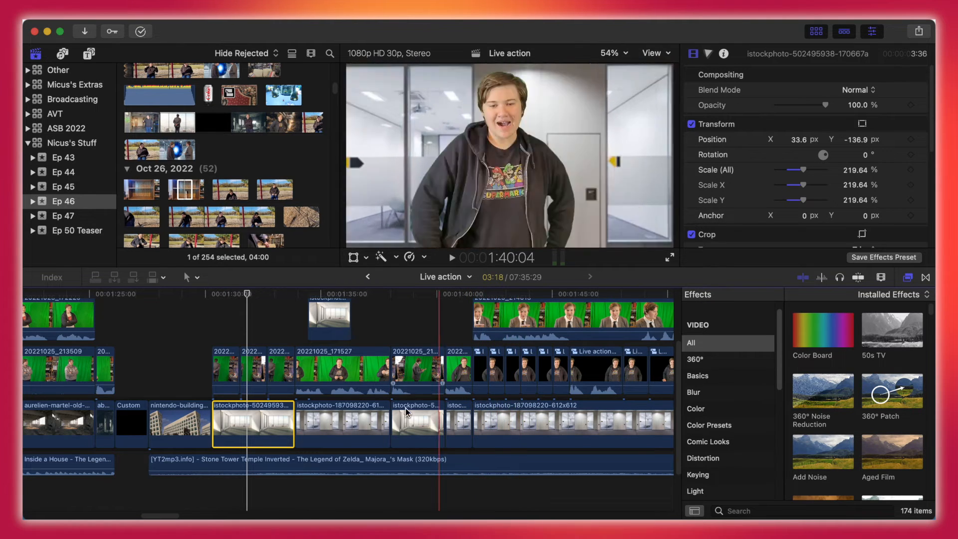
Move on to the two-person office shot at 1:46:10 and toggle the Gaussian blur on its Live action Clip for comparison
{"action": "left_click_drag", "start_coordinate": [166, 517], "coordinate": [180, 517]}
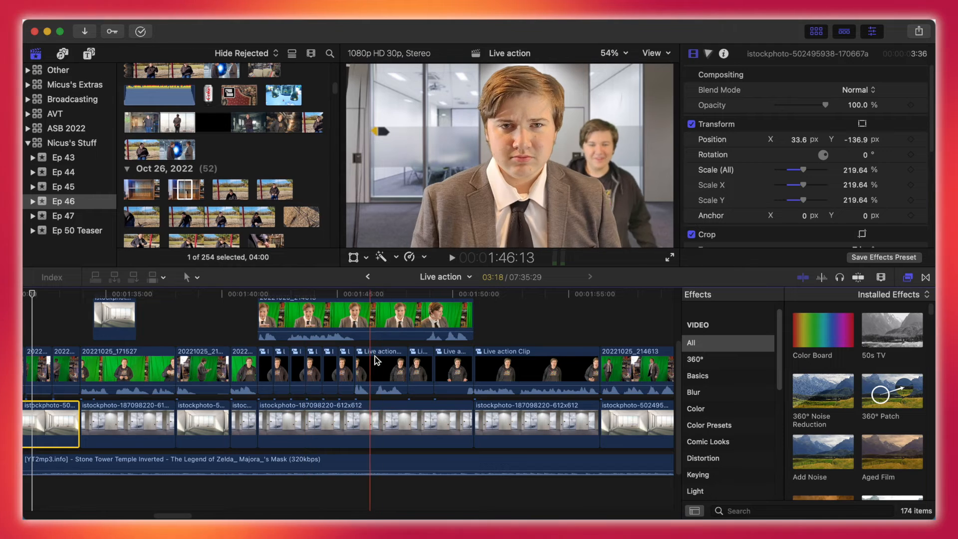
{"action": "scroll", "coordinate": [334, 342], "scroll_direction": "up", "scroll_amount": 3}
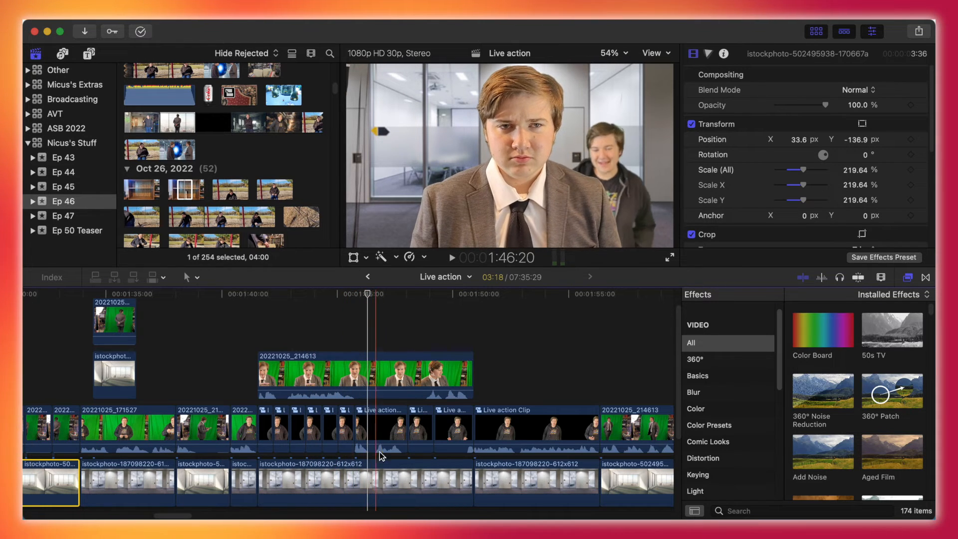
{"action": "left_click", "coordinate": [389, 435]}
{"action": "scroll", "coordinate": [718, 197], "scroll_direction": "down", "scroll_amount": 4}
{"action": "scroll", "coordinate": [714, 195], "scroll_direction": "up", "scroll_amount": 4}
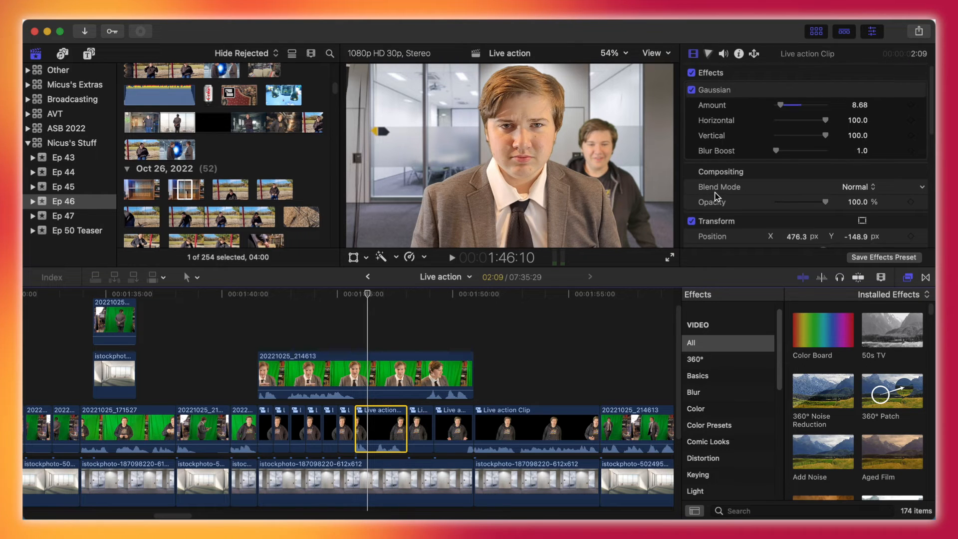
{"action": "left_click", "coordinate": [692, 92]}
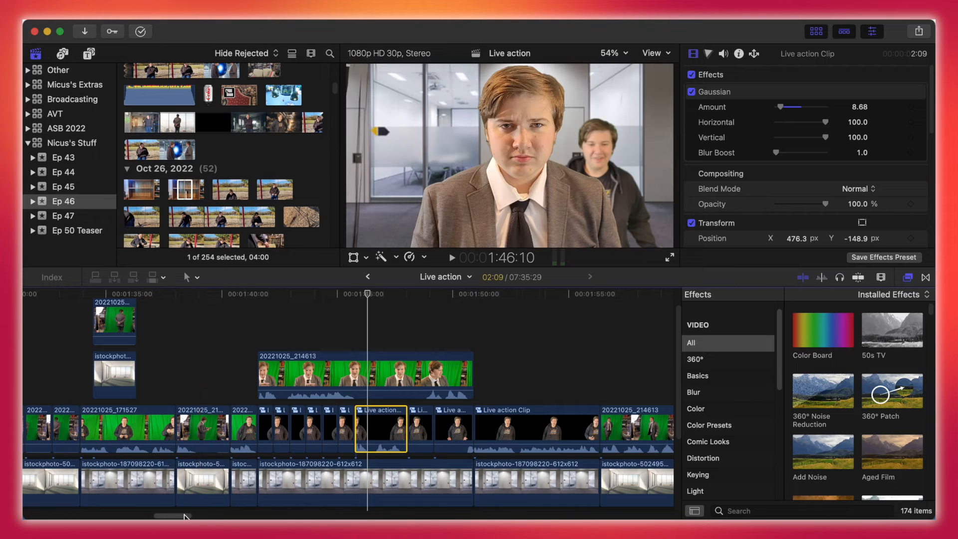
Move on through the office scene to the game-image montage and place the playhead at 2:07:29
{"action": "scroll", "coordinate": [399, 424], "scroll_direction": "right", "scroll_amount": 5}
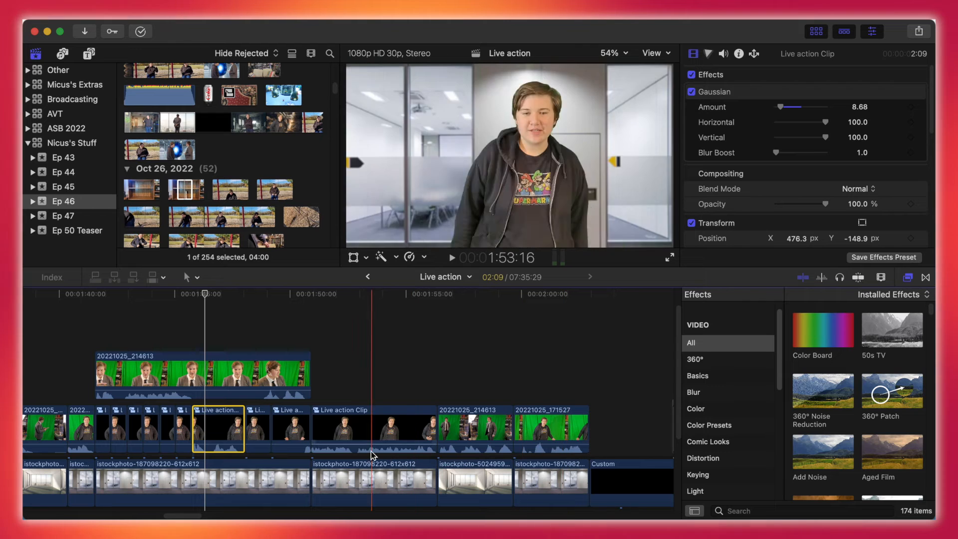
{"action": "left_click_drag", "start_coordinate": [182, 515], "coordinate": [199, 515]}
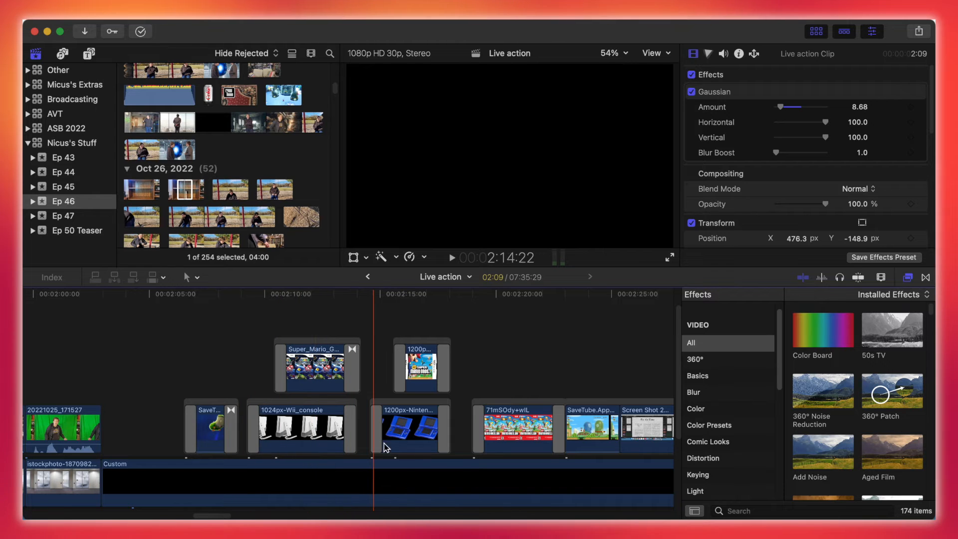
{"action": "scroll", "coordinate": [227, 512], "scroll_direction": "down", "scroll_amount": 5}
{"action": "left_click", "coordinate": [215, 506]}
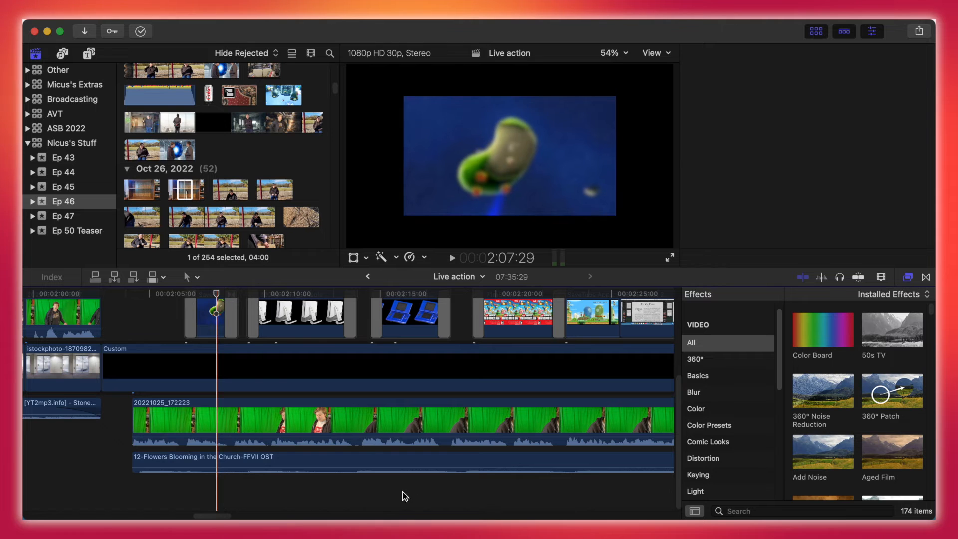
Select the montage's console and game image clips together with the black Custom background to inspect their shared effects
{"action": "scroll", "coordinate": [138, 349], "scroll_direction": "up", "scroll_amount": 3}
{"action": "scroll", "coordinate": [139, 348], "scroll_direction": "up", "scroll_amount": 2}
{"action": "left_click_drag", "start_coordinate": [138, 344], "coordinate": [432, 428]}
{"action": "key", "text": "v"}
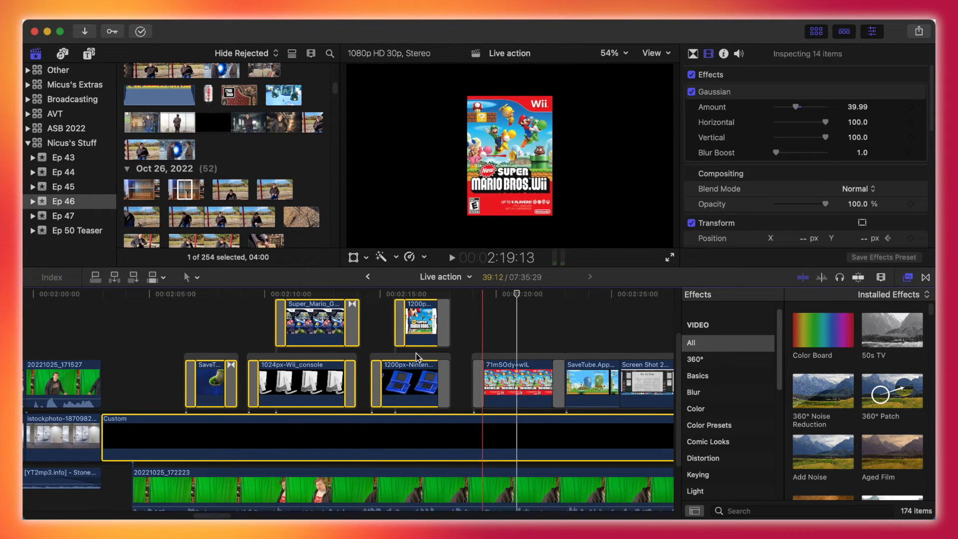
Move the playhead to the newspaper shot at 2:27:05 and toggle Transform off and on for the selected montage clips
{"action": "scroll", "coordinate": [216, 509], "scroll_direction": "right", "scroll_amount": 5}
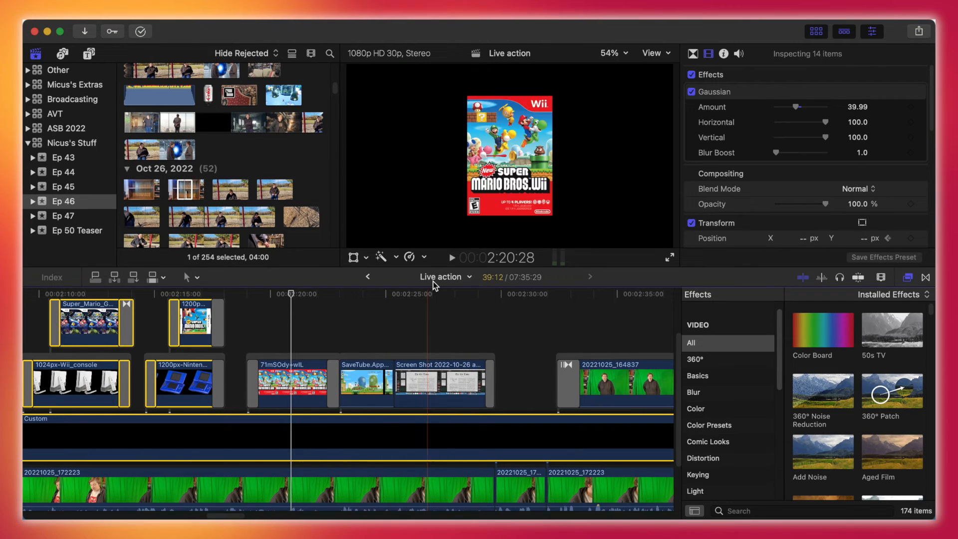
{"action": "left_click", "coordinate": [435, 295]}
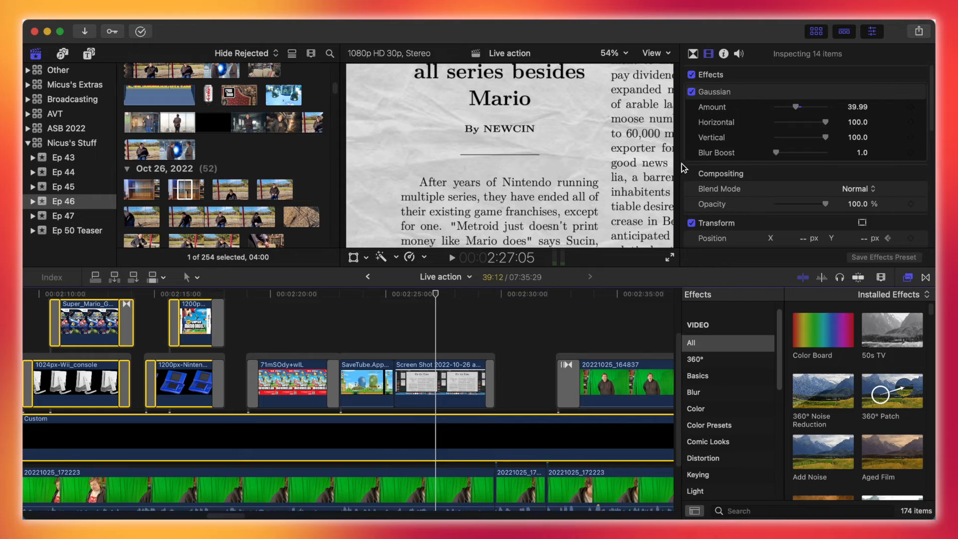
{"action": "left_click", "coordinate": [691, 223]}
{"action": "scroll", "coordinate": [693, 217], "scroll_direction": "down", "scroll_amount": 3}
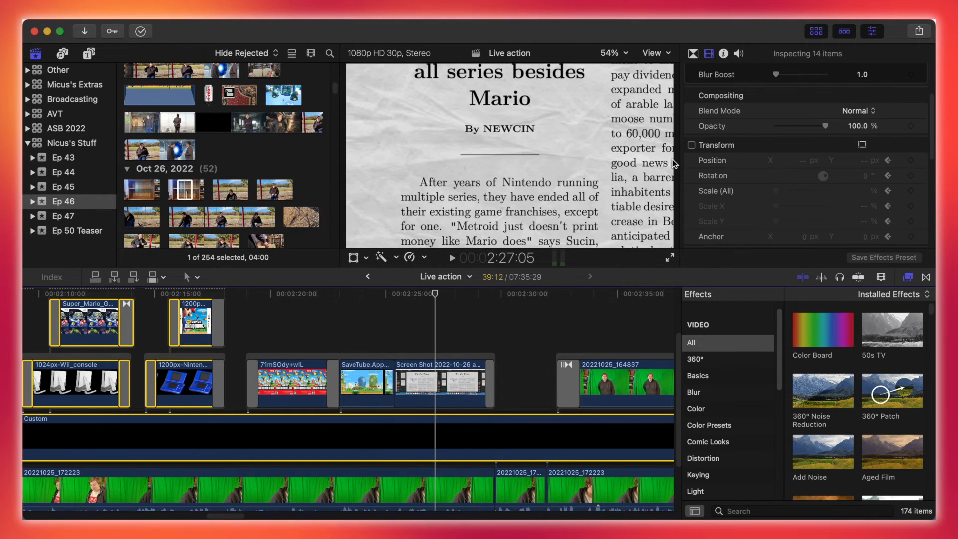
{"action": "scroll", "coordinate": [698, 154], "scroll_direction": "down", "scroll_amount": 5}
{"action": "scroll", "coordinate": [696, 153], "scroll_direction": "up", "scroll_amount": 6}
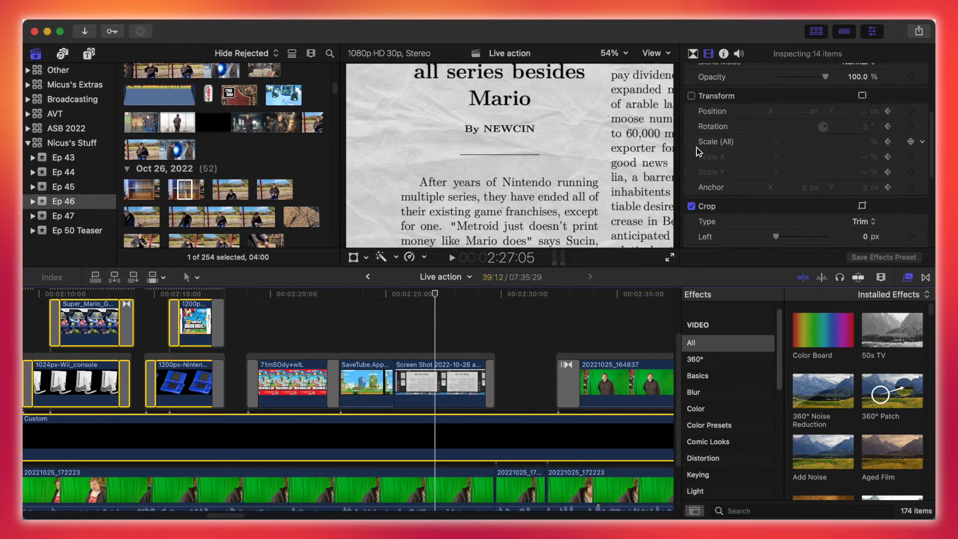
{"action": "left_click", "coordinate": [691, 96]}
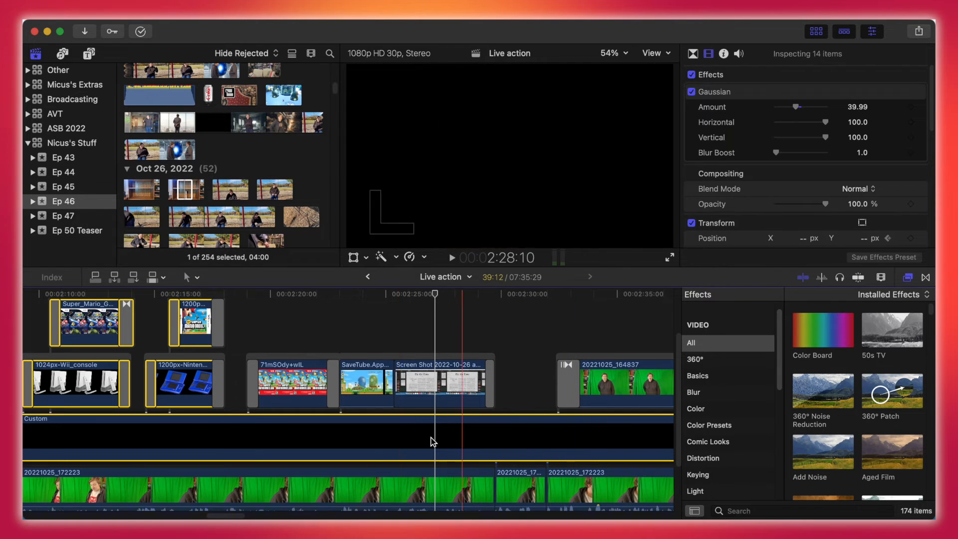
Select the blurred 20221025_164837 clip at 2:36:28 and toggle its effects, including Gaussian, off and on to compare the look
{"action": "left_click_drag", "start_coordinate": [225, 515], "coordinate": [250, 515]}
{"action": "scroll", "coordinate": [300, 322], "scroll_direction": "left", "scroll_amount": 2}
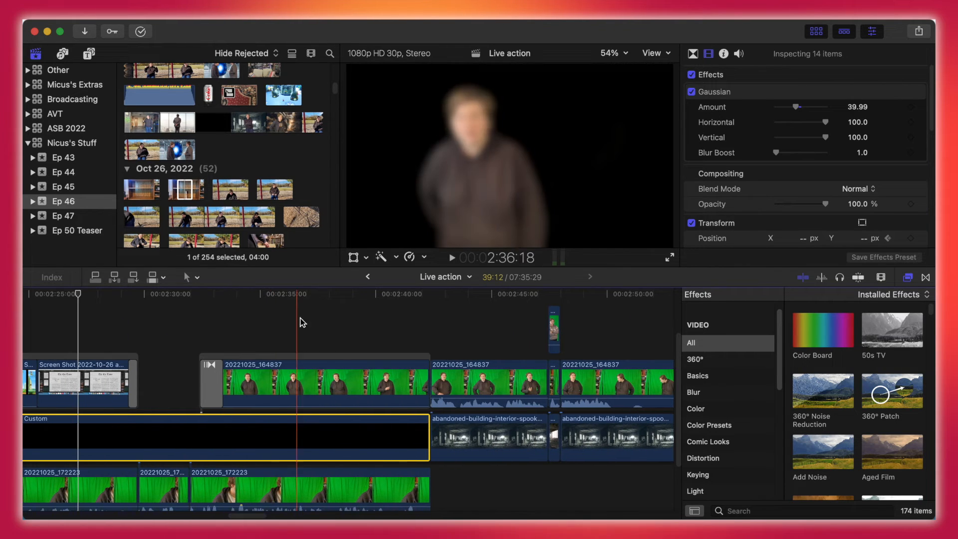
{"action": "left_click", "coordinate": [394, 384]}
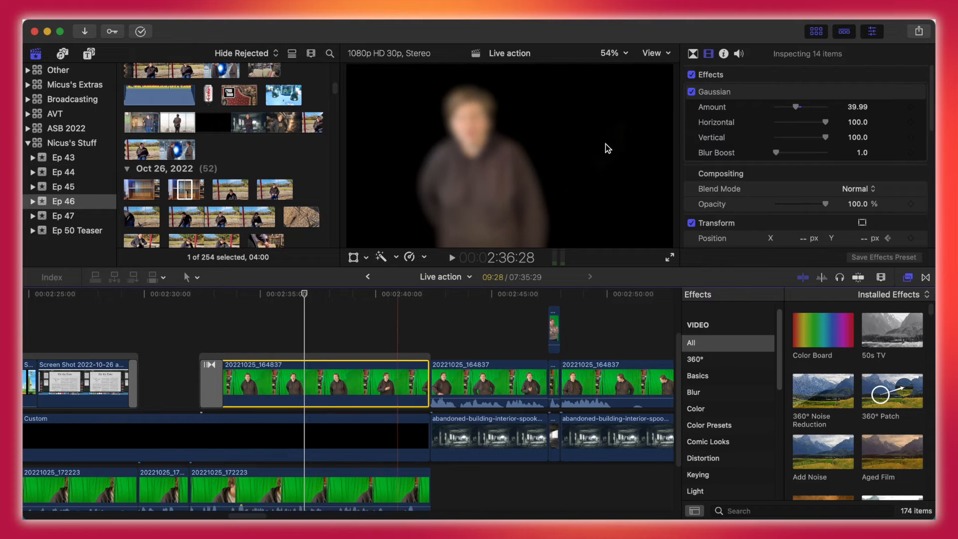
{"action": "left_click", "coordinate": [691, 91]}
{"action": "left_click", "coordinate": [691, 92]}
{"action": "scroll", "coordinate": [698, 126], "scroll_direction": "down", "scroll_amount": 1}
{"action": "scroll", "coordinate": [698, 150], "scroll_direction": "down", "scroll_amount": 4}
{"action": "left_click", "coordinate": [691, 171]}
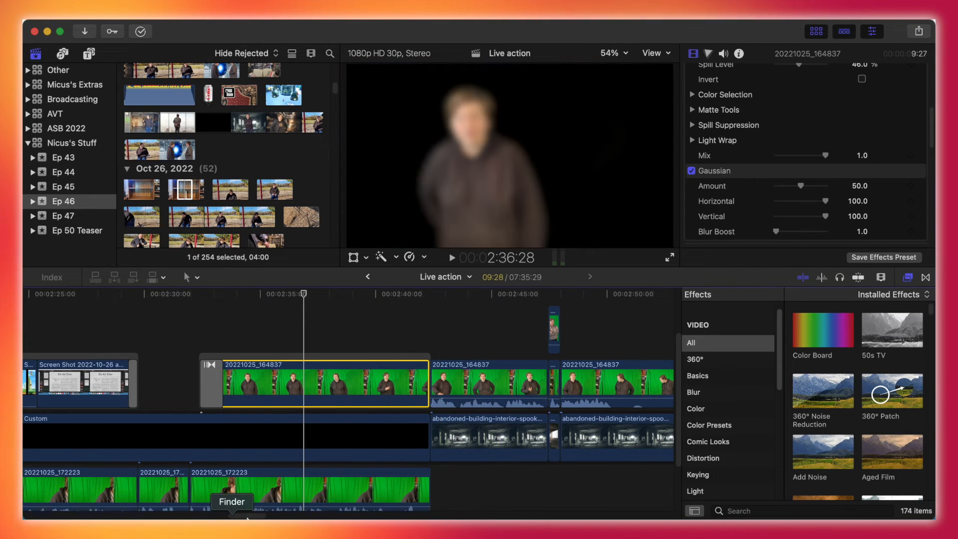
Skim the abandoned-building scenes from 2:47 past the Time Card and Plaza-6 clips to the shots after 3:29
{"action": "left_click_drag", "start_coordinate": [249, 516], "coordinate": [257, 517]}
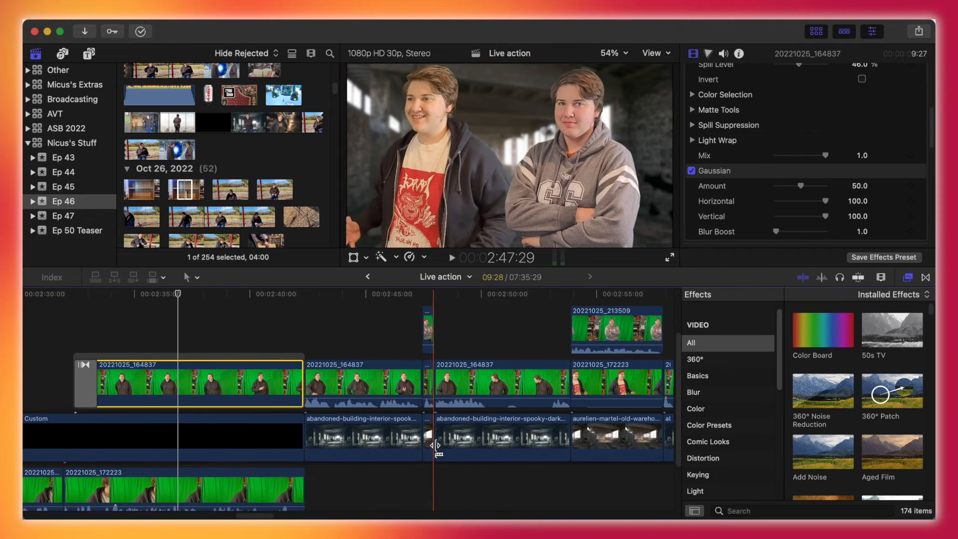
{"action": "left_click_drag", "start_coordinate": [260, 515], "coordinate": [269, 516]}
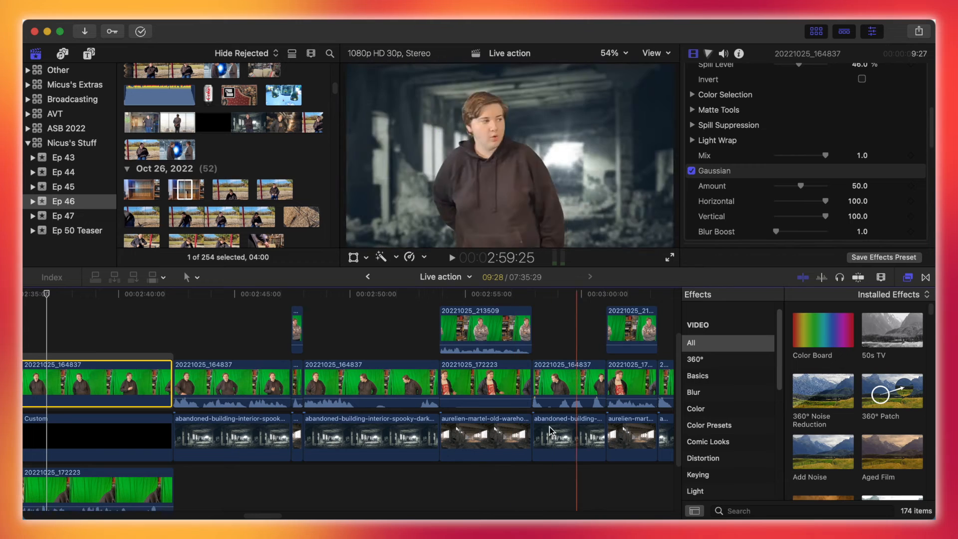
{"action": "left_click_drag", "start_coordinate": [252, 515], "coordinate": [276, 516]}
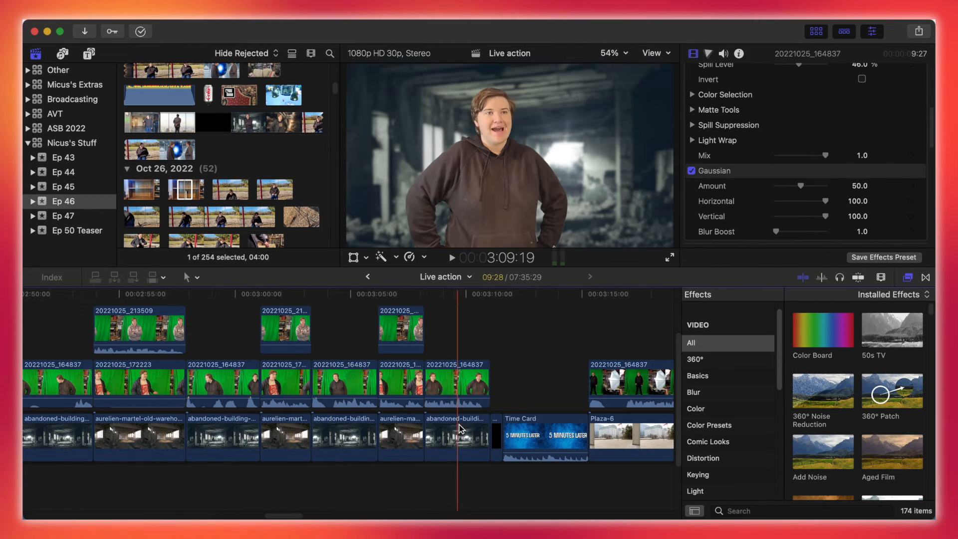
{"action": "left_click_drag", "start_coordinate": [298, 515], "coordinate": [317, 515]}
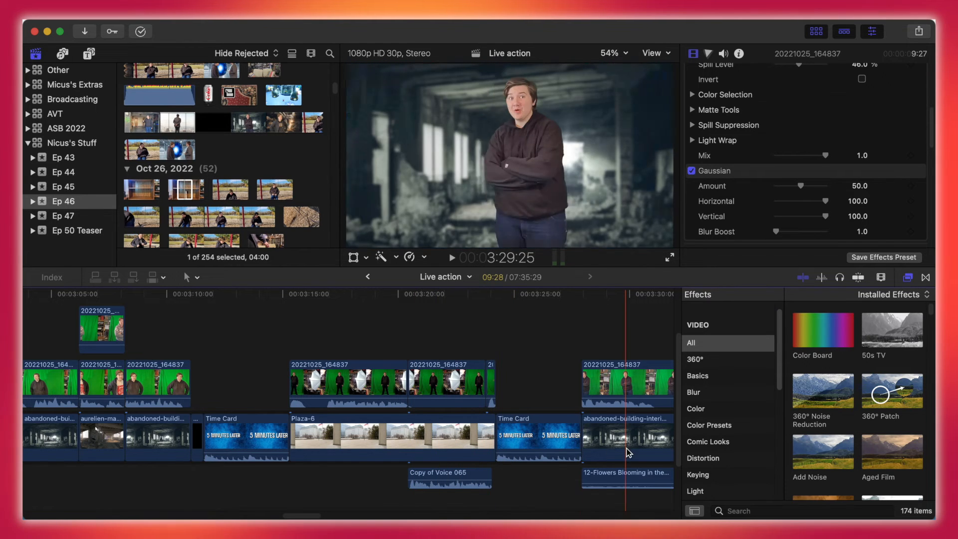
{"action": "left_click_drag", "start_coordinate": [305, 515], "coordinate": [325, 509]}
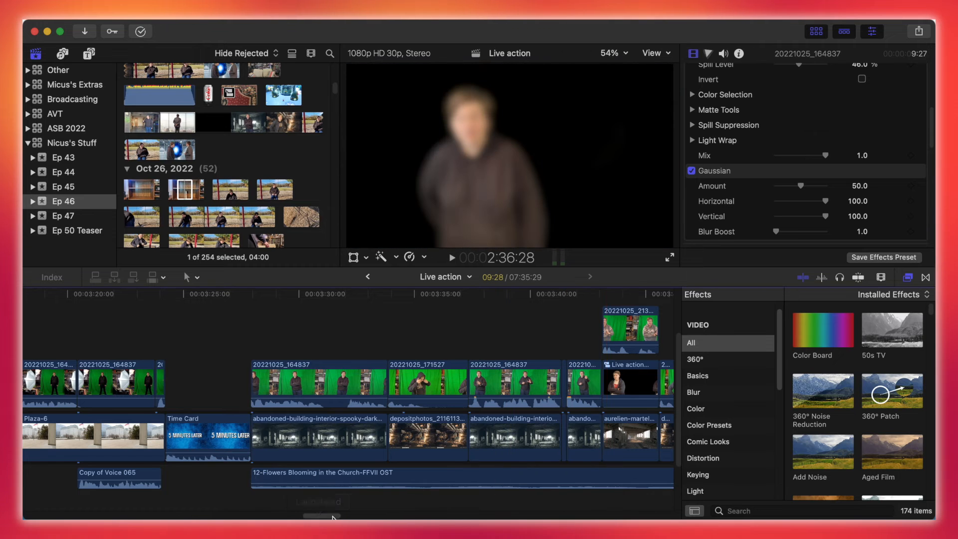
Skim on through the industrial-warehouse conversation after 3:40 to the office scene with the suited man at 4:43:23
{"action": "scroll", "coordinate": [334, 518], "scroll_direction": "right", "scroll_amount": 10}
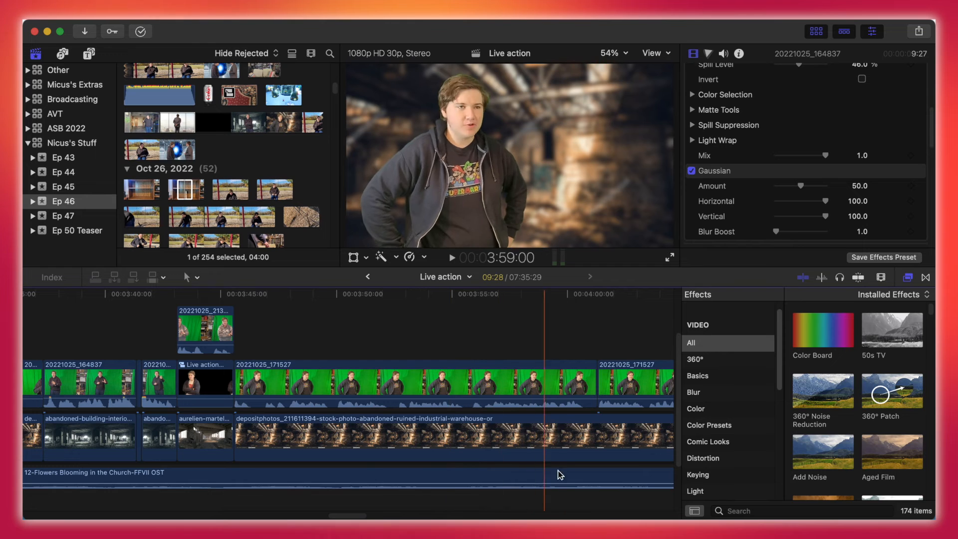
{"action": "scroll", "coordinate": [351, 515], "scroll_direction": "right", "scroll_amount": 3}
{"action": "scroll", "coordinate": [352, 516], "scroll_direction": "right", "scroll_amount": 6}
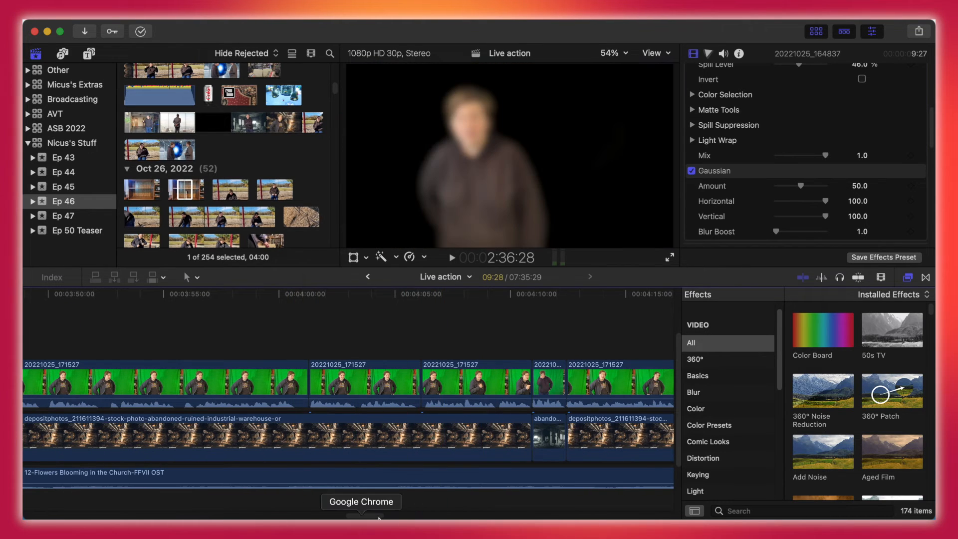
{"action": "scroll", "coordinate": [379, 511], "scroll_direction": "right", "scroll_amount": 6}
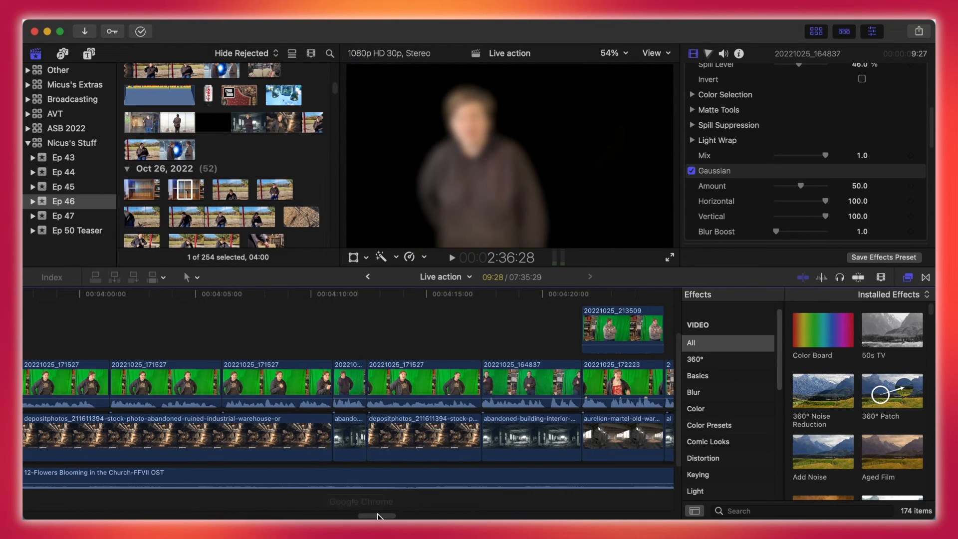
{"action": "scroll", "coordinate": [378, 516], "scroll_direction": "right", "scroll_amount": 6}
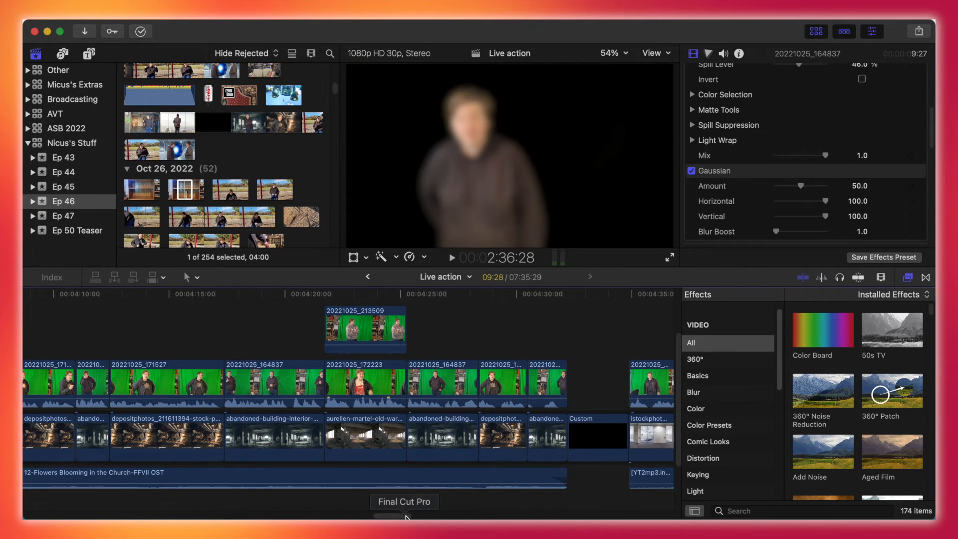
{"action": "scroll", "coordinate": [407, 517], "scroll_direction": "right", "scroll_amount": 5}
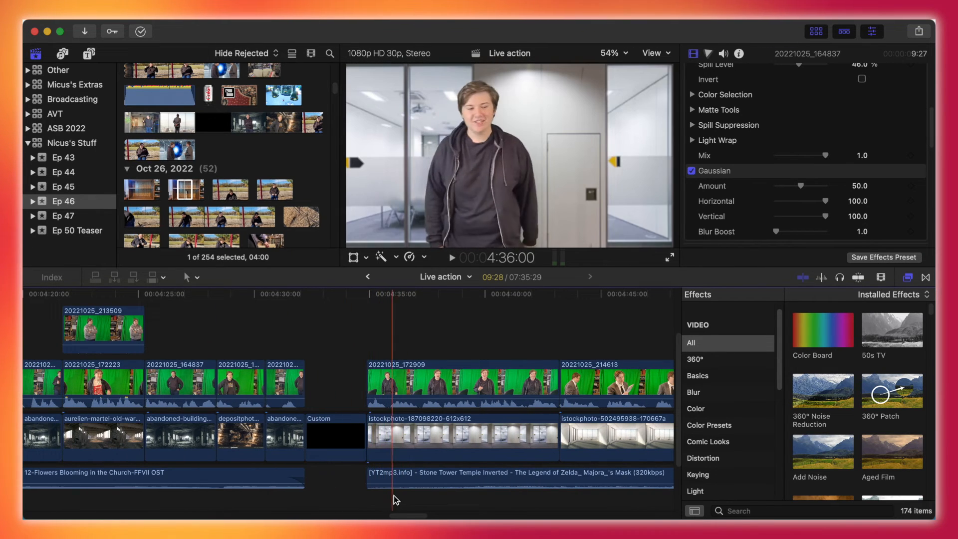
{"action": "scroll", "coordinate": [424, 517], "scroll_direction": "right", "scroll_amount": 5}
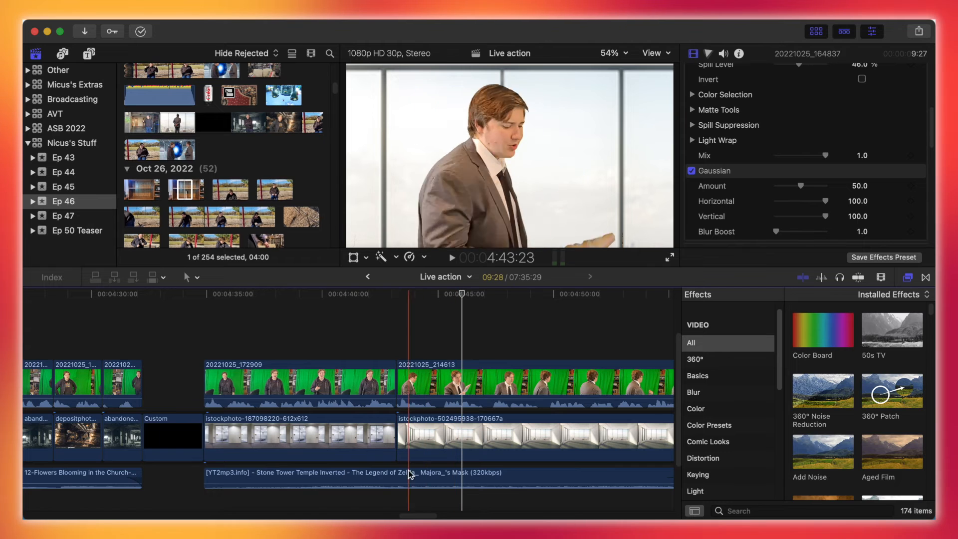
Skim past the office scene and the playground swing conversation to the Siren-Pole-(1) shot around 6:16
{"action": "scroll", "coordinate": [425, 511], "scroll_direction": "right", "scroll_amount": 5}
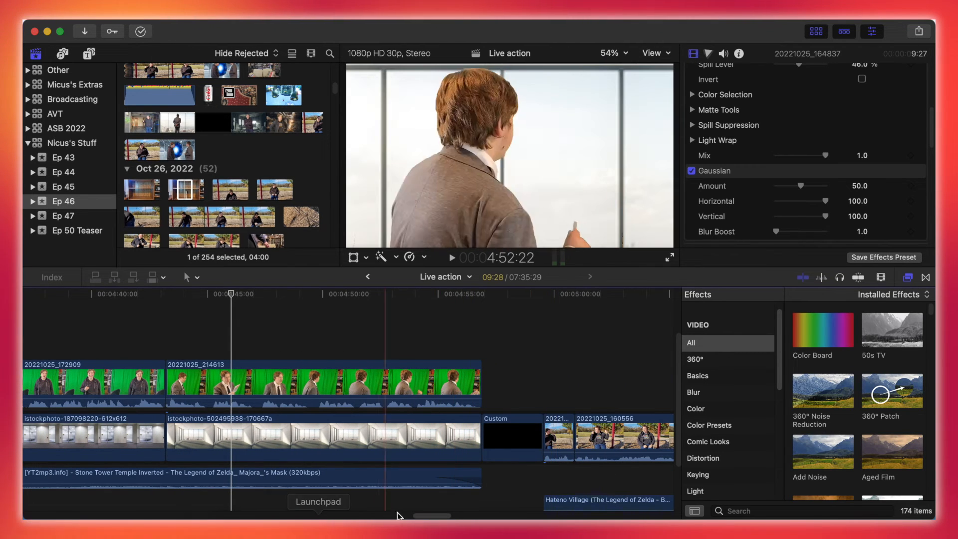
{"action": "scroll", "coordinate": [429, 513], "scroll_direction": "right", "scroll_amount": 6}
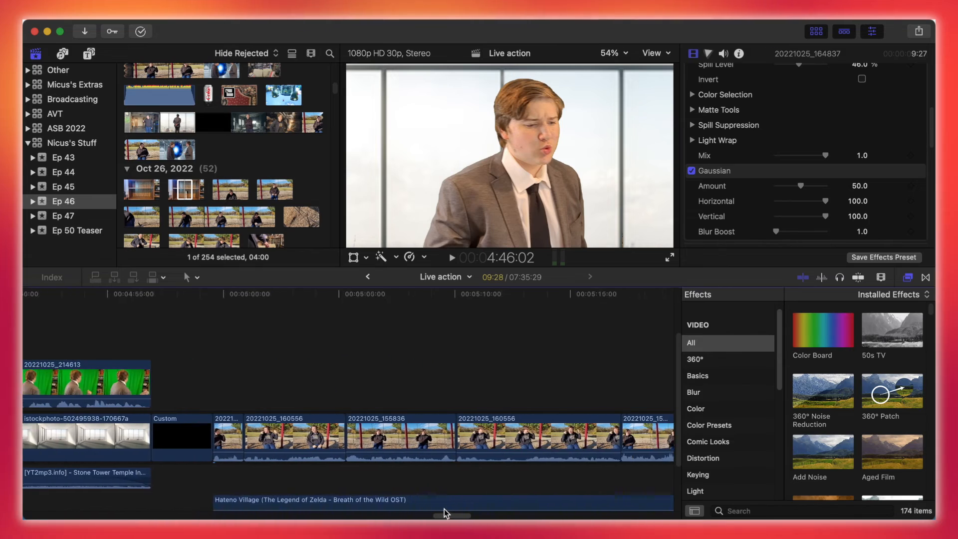
{"action": "scroll", "coordinate": [446, 513], "scroll_direction": "right", "scroll_amount": 3}
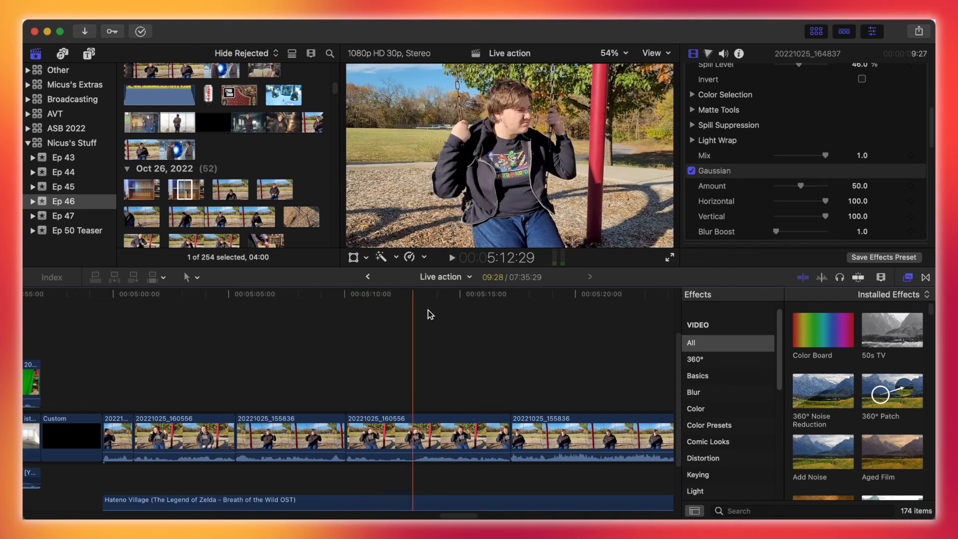
{"action": "left_click_drag", "start_coordinate": [469, 514], "coordinate": [563, 511]}
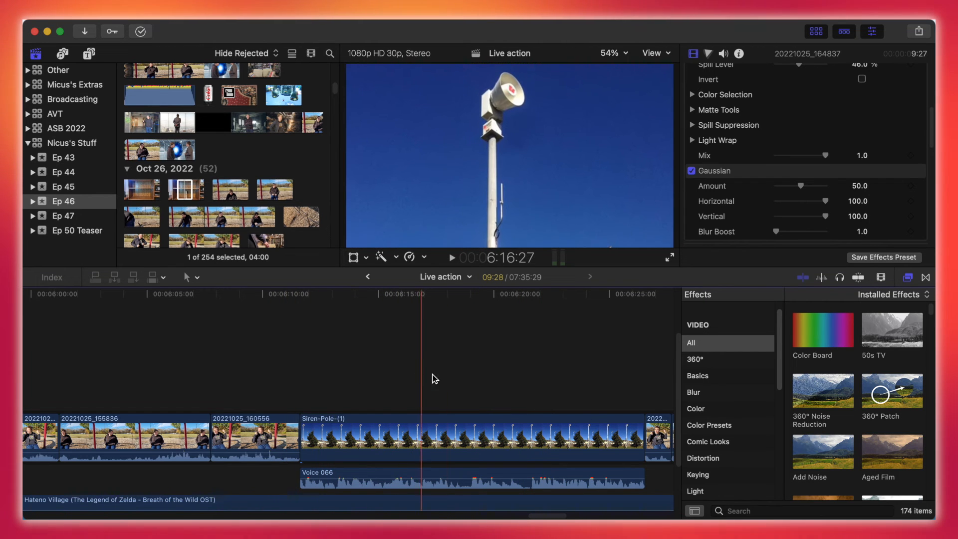
Place the playhead at 6:18:07, select the Siren-Pole-(1) clip and toggle its Transform off and on
{"action": "left_click", "coordinate": [452, 295]}
{"action": "left_click", "coordinate": [515, 429]}
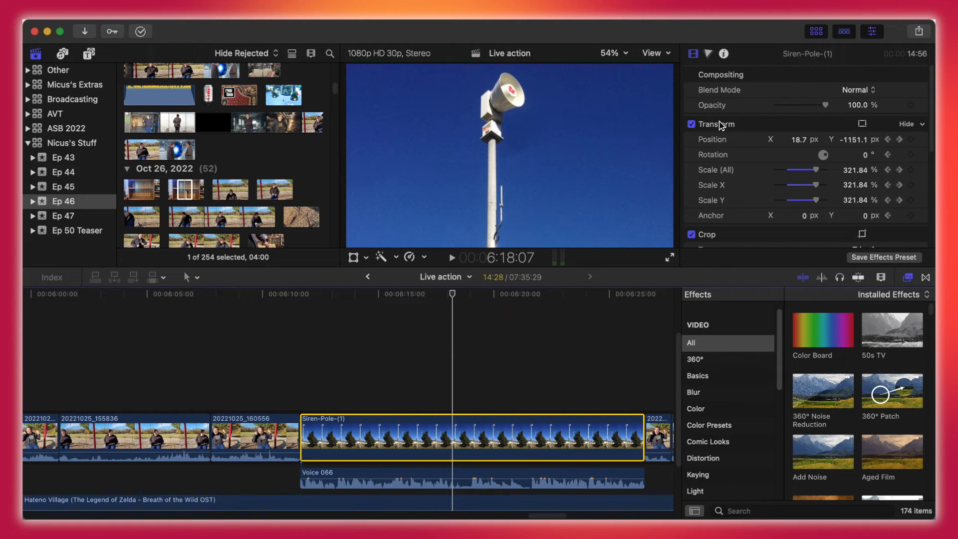
{"action": "left_click", "coordinate": [691, 124]}
{"action": "left_click", "coordinate": [691, 124]}
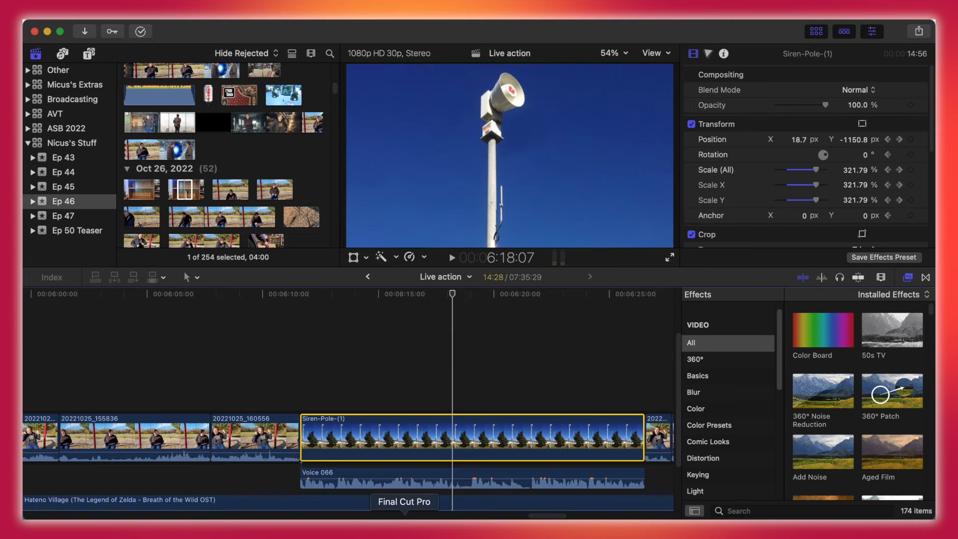
Skim past the Plaza-6 shots to the hallway scene over IMG_2687 and place the playhead at 6:57:09
{"action": "scroll", "coordinate": [557, 515], "scroll_direction": "right", "scroll_amount": 1}
{"action": "left_click_drag", "start_coordinate": [556, 514], "coordinate": [583, 515]}
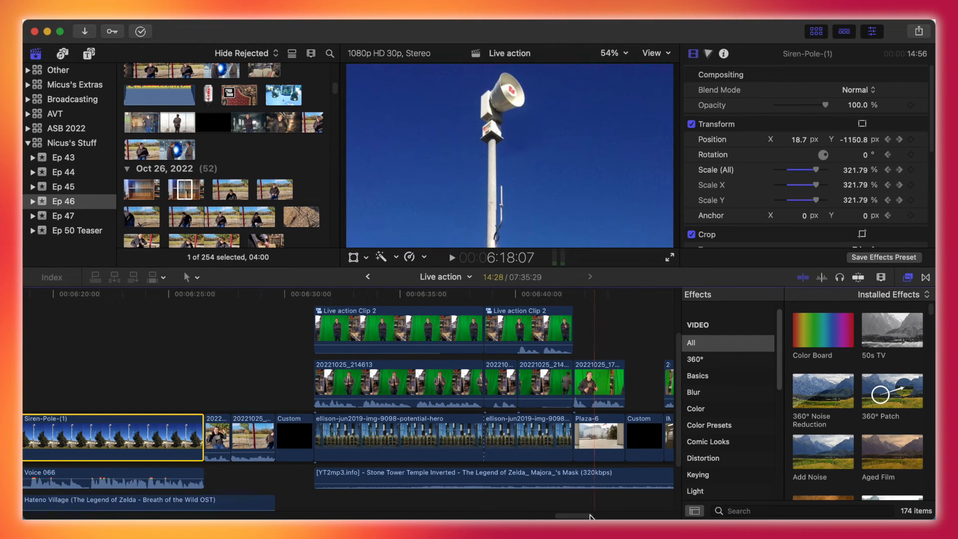
{"action": "left_click_drag", "start_coordinate": [589, 516], "coordinate": [616, 517]}
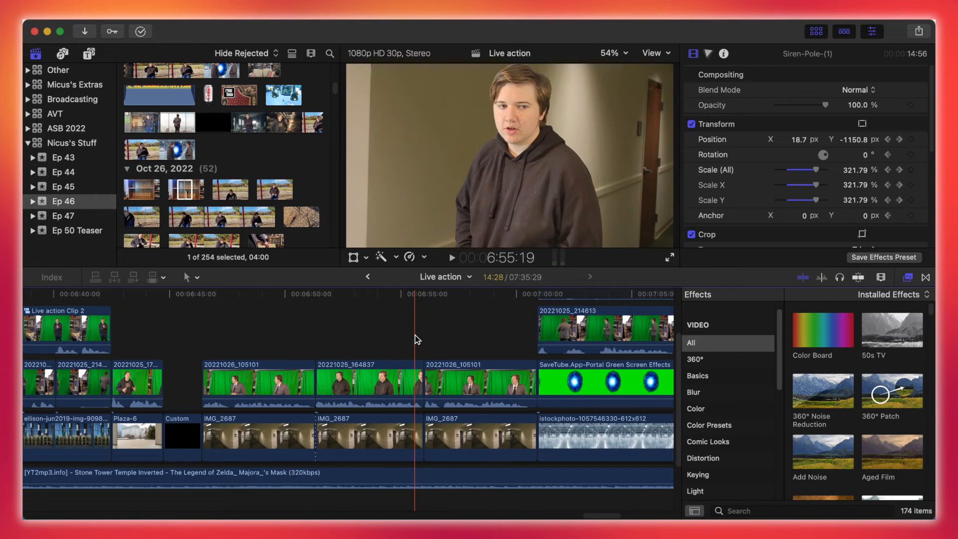
{"action": "left_click", "coordinate": [452, 295]}
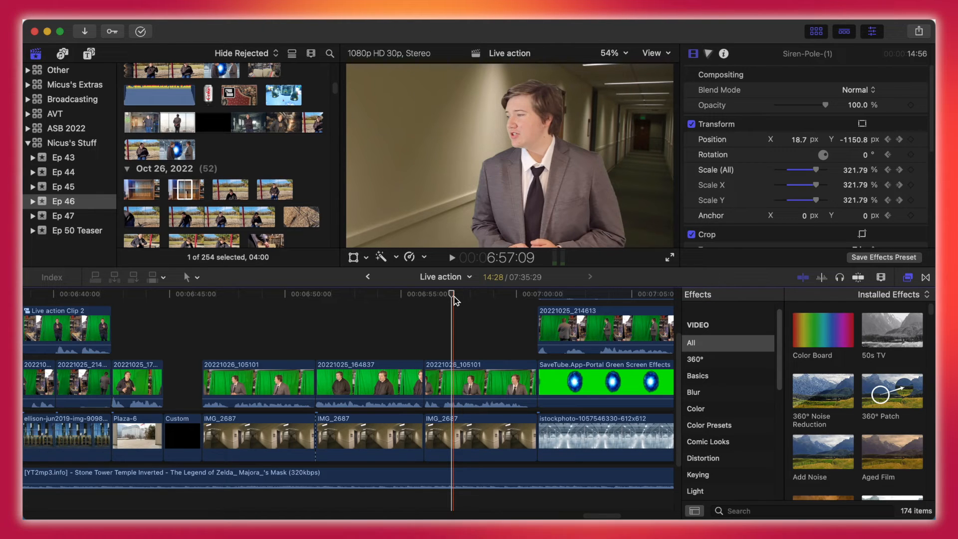
Select the third hallway clip, 20221026_105101, turn off its Keyer and toggle its Effects off and on
{"action": "left_click", "coordinate": [484, 382]}
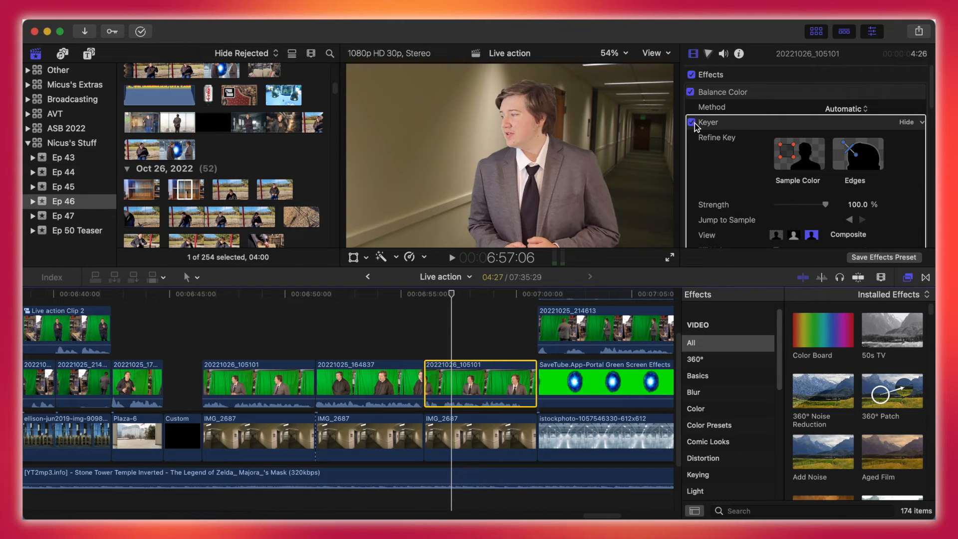
{"action": "left_click", "coordinate": [691, 122]}
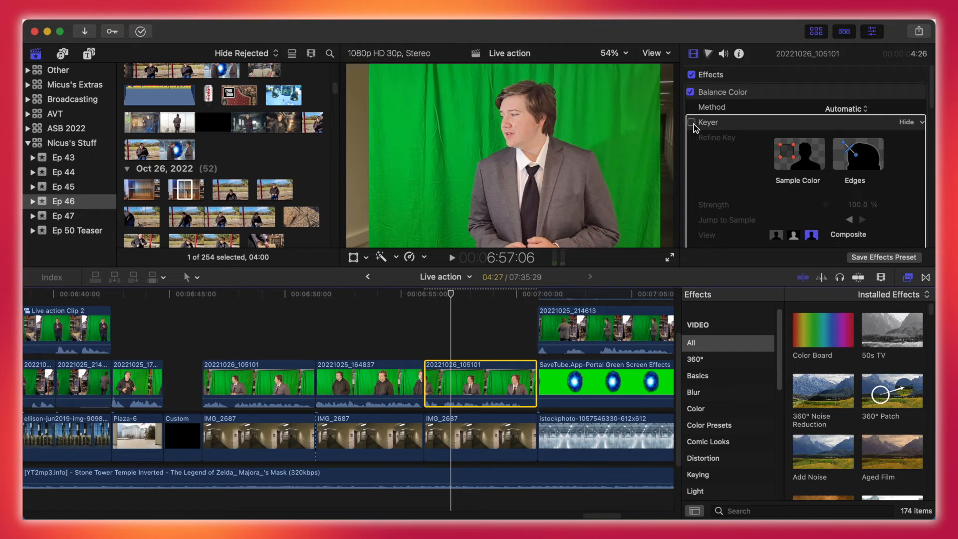
{"action": "scroll", "coordinate": [695, 135], "scroll_direction": "down", "scroll_amount": 8}
{"action": "scroll", "coordinate": [703, 157], "scroll_direction": "down", "scroll_amount": 5}
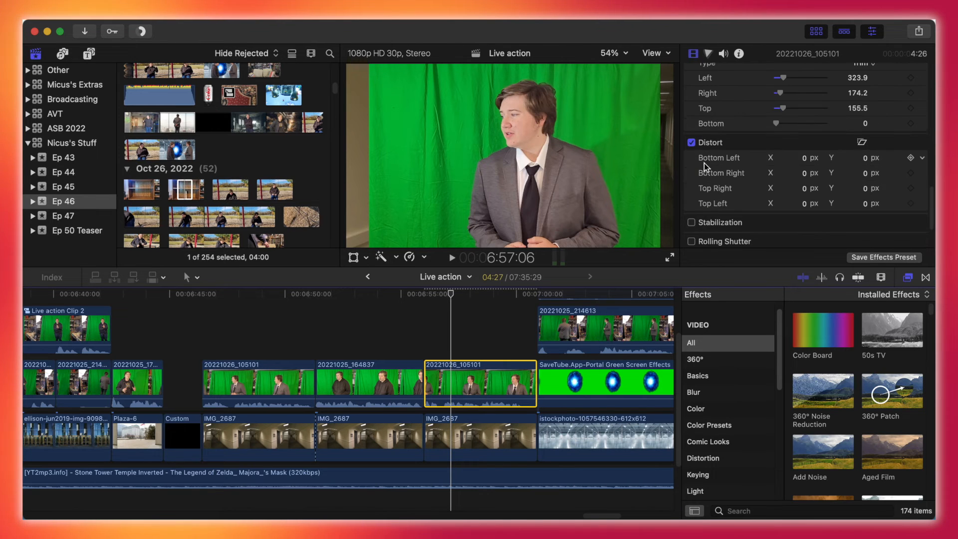
{"action": "scroll", "coordinate": [698, 171], "scroll_direction": "up", "scroll_amount": 5}
{"action": "scroll", "coordinate": [698, 171], "scroll_direction": "up", "scroll_amount": 10}
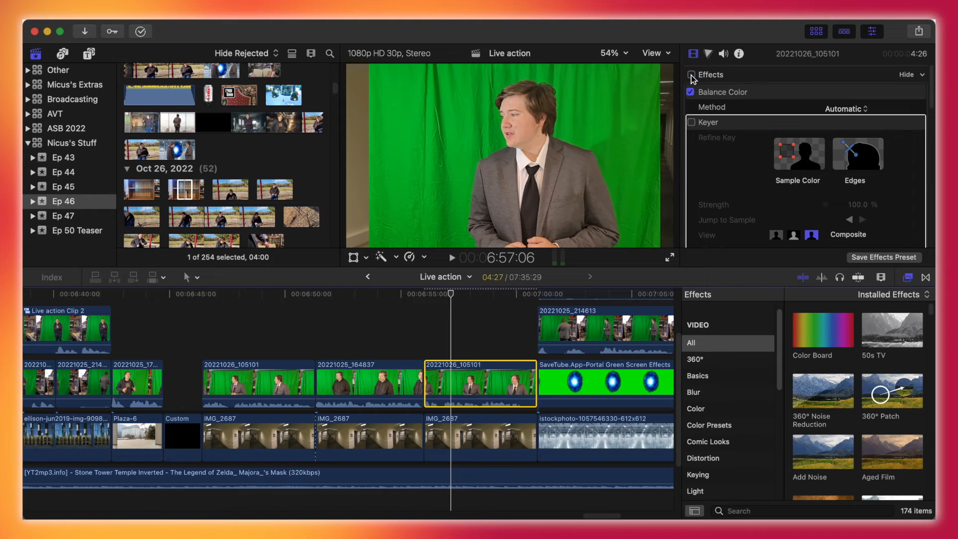
{"action": "left_click", "coordinate": [691, 75]}
{"action": "left_click", "coordinate": [691, 75]}
Toggle the hallway clip's Crop off and on to compare the framing, and turn its Keyer back on
{"action": "scroll", "coordinate": [698, 131], "scroll_direction": "down", "scroll_amount": 8}
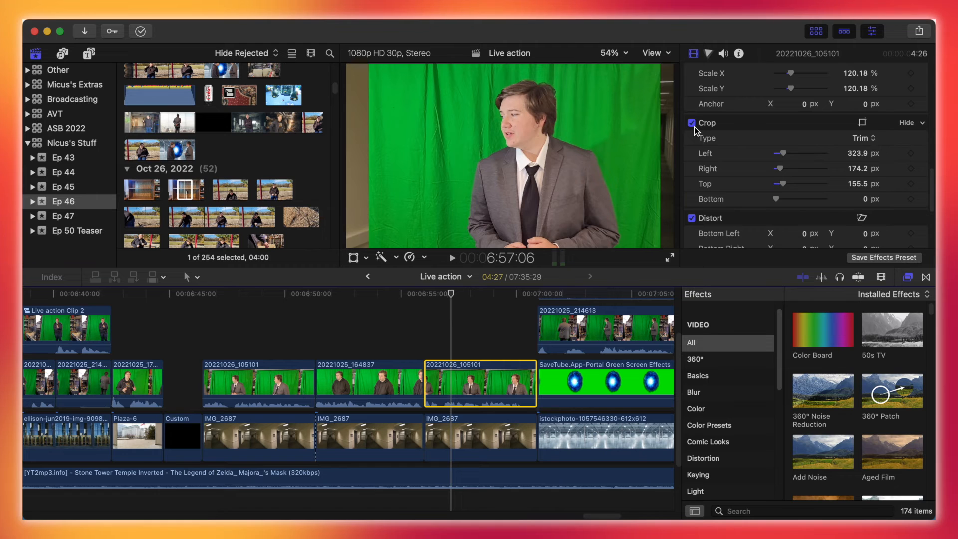
{"action": "left_click", "coordinate": [691, 123]}
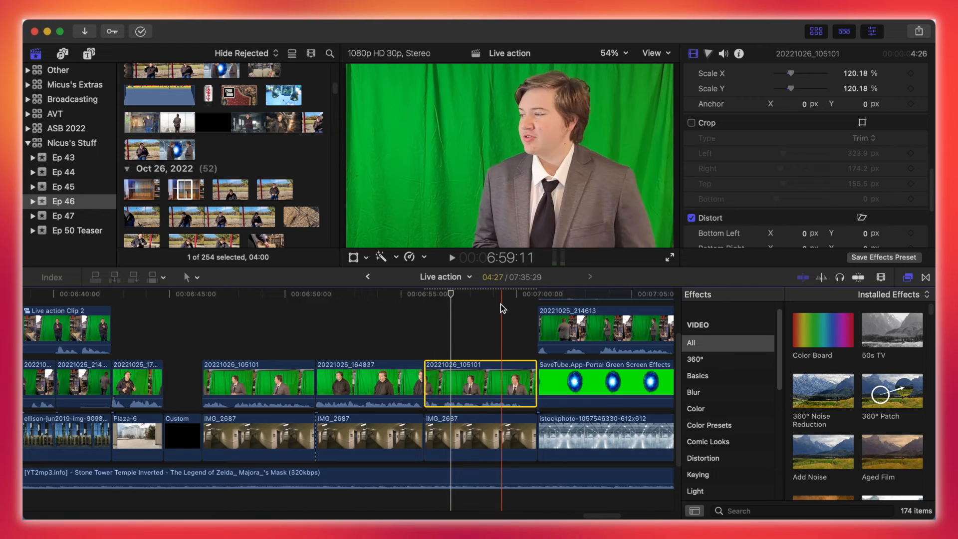
{"action": "left_click", "coordinate": [479, 298]}
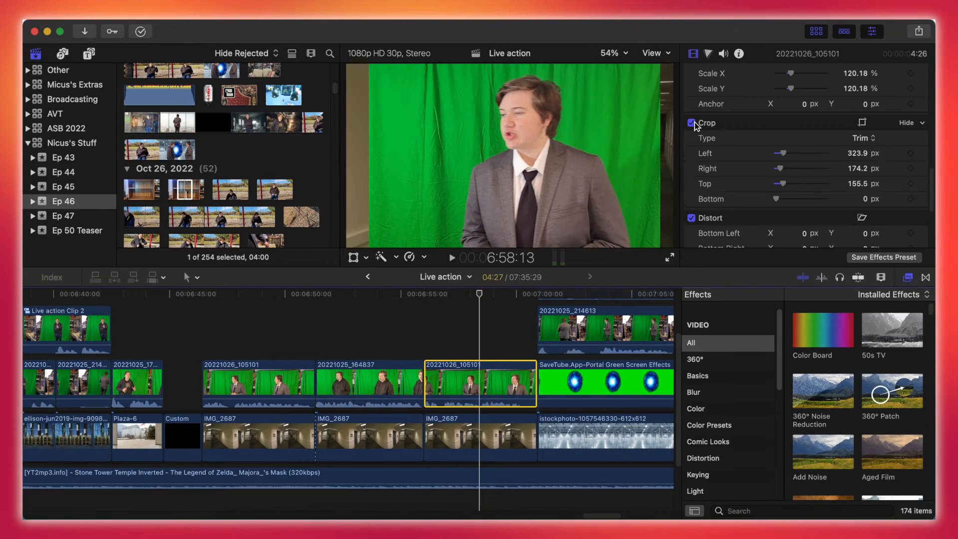
{"action": "scroll", "coordinate": [694, 125], "scroll_direction": "up", "scroll_amount": 10}
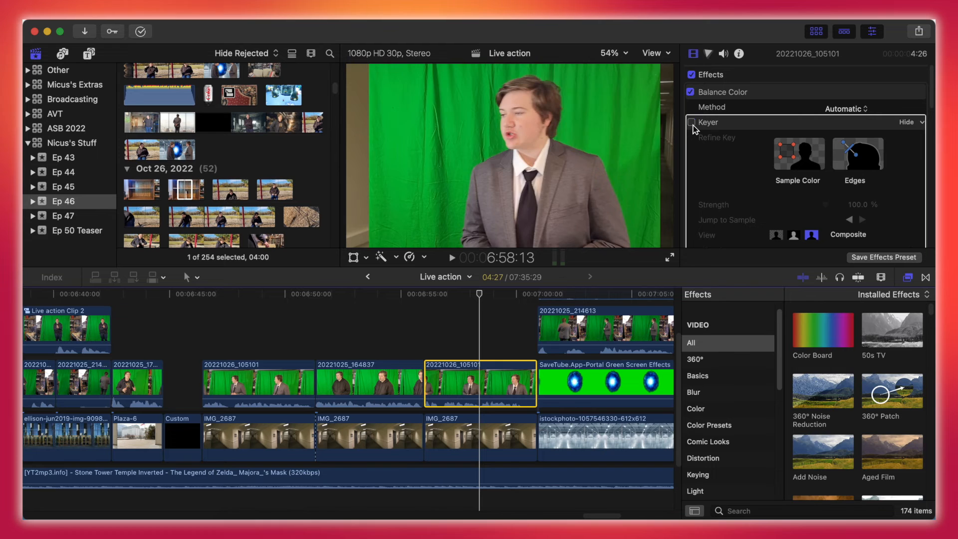
{"action": "left_click", "coordinate": [691, 124]}
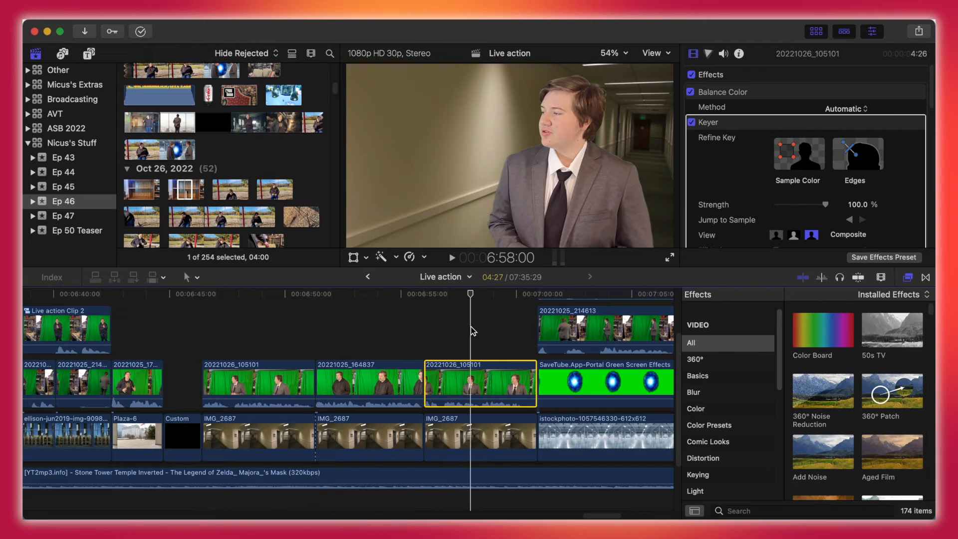
Toggle the hallway clip's Keyer off and on at 6:57:25, and scrub to the clip's end at 7:00:13
{"action": "mouse_move", "coordinate": [478, 313]}
{"action": "left_mouse_down"}
{"action": "mouse_move", "coordinate": [461, 302]}
{"action": "mouse_move", "coordinate": [390, 354]}
{"action": "mouse_move", "coordinate": [451, 320]}
{"action": "mouse_move", "coordinate": [465, 324]}
{"action": "left_mouse_up"}
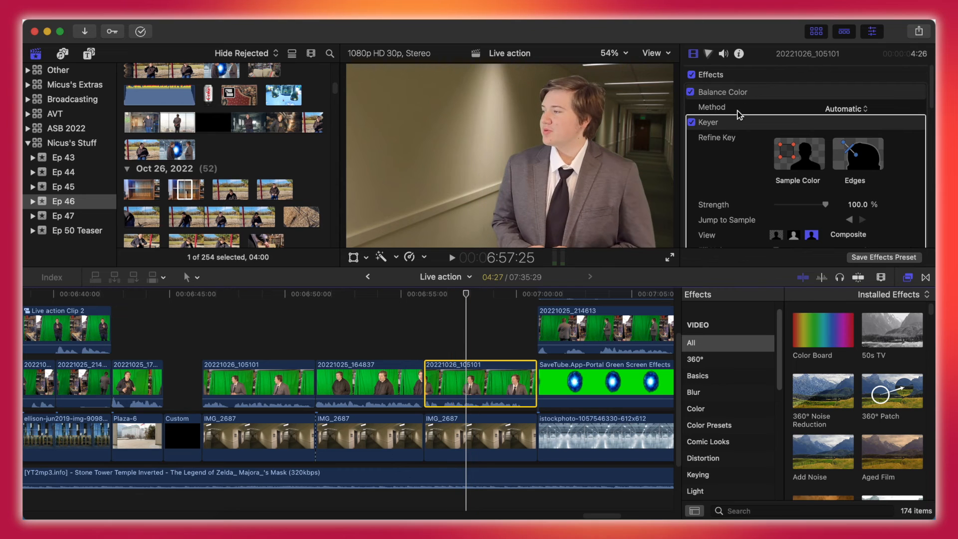
{"action": "left_click", "coordinate": [691, 123]}
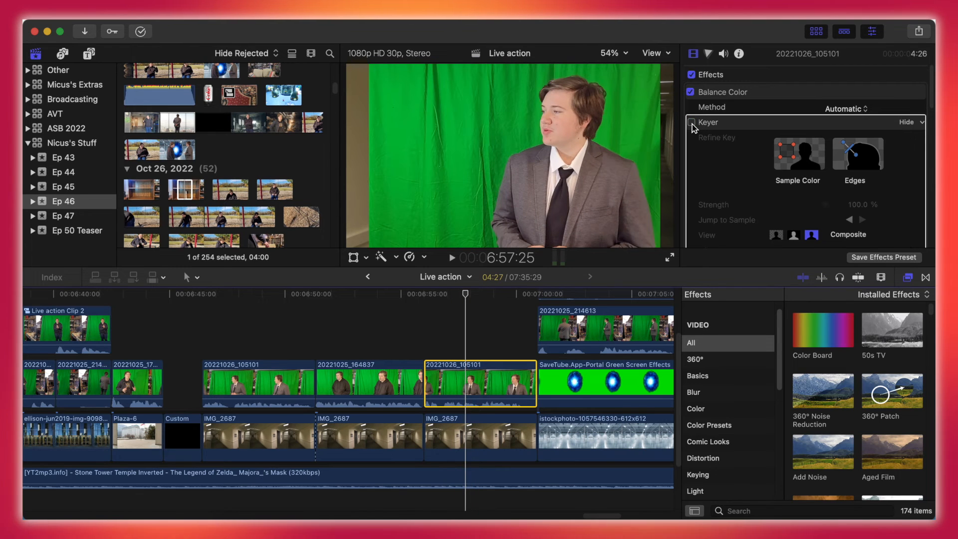
{"action": "left_click", "coordinate": [691, 122]}
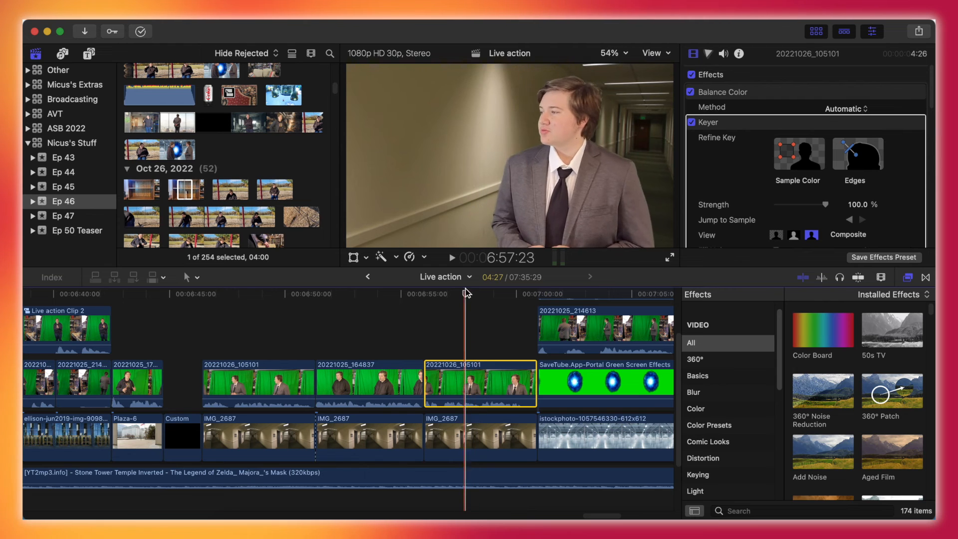
{"action": "left_click", "coordinate": [494, 295]}
{"action": "left_click_drag", "start_coordinate": [505, 293], "coordinate": [526, 313]}
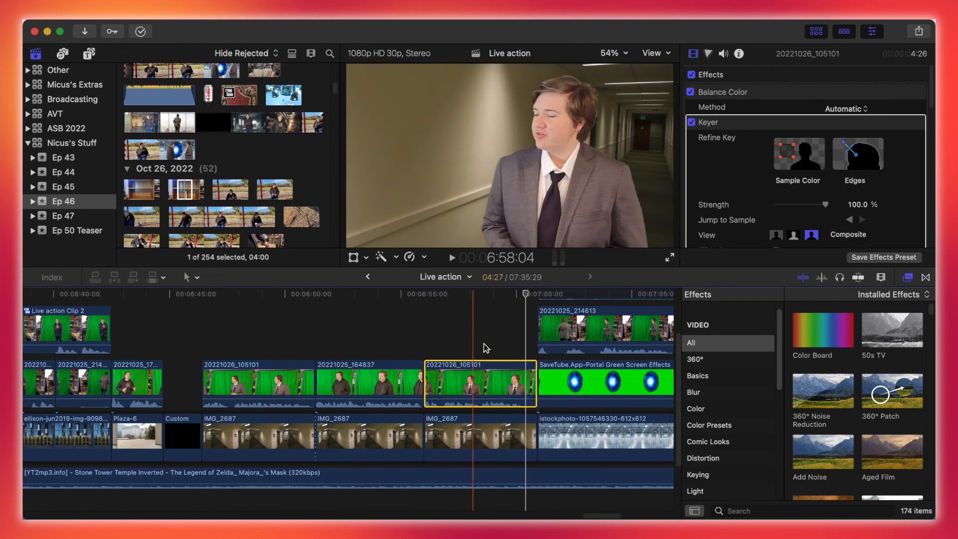
Select the SaveTube.App-Portal Green Screen Effects clip in the warehouse portal scene and examine the layers stacked above it
{"action": "scroll", "coordinate": [601, 515], "scroll_direction": "right", "scroll_amount": 2}
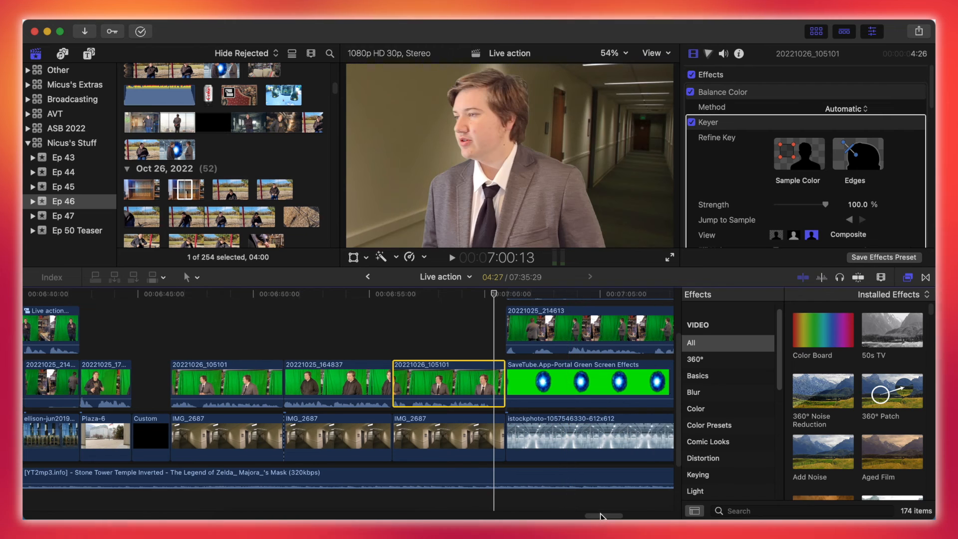
{"action": "scroll", "coordinate": [601, 515], "scroll_direction": "right", "scroll_amount": 6}
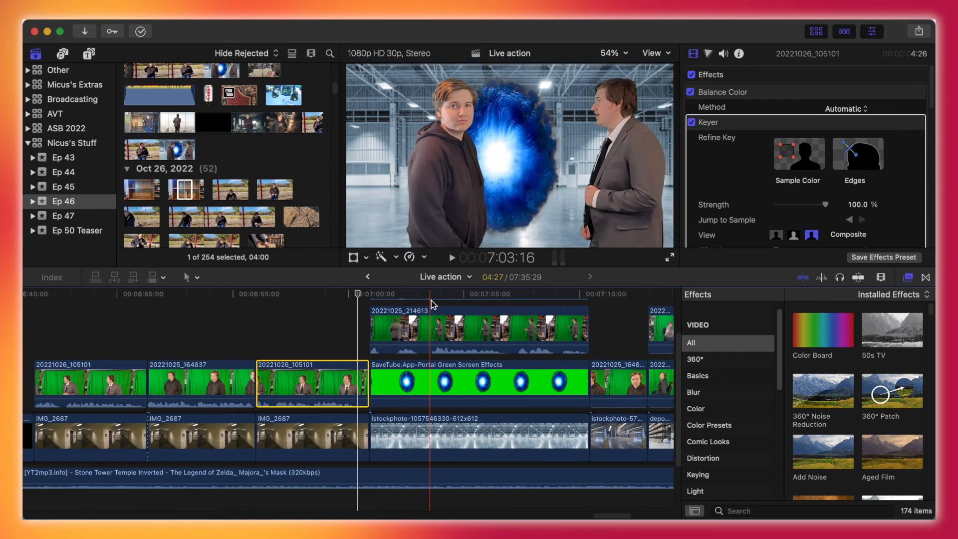
{"action": "left_click", "coordinate": [506, 386]}
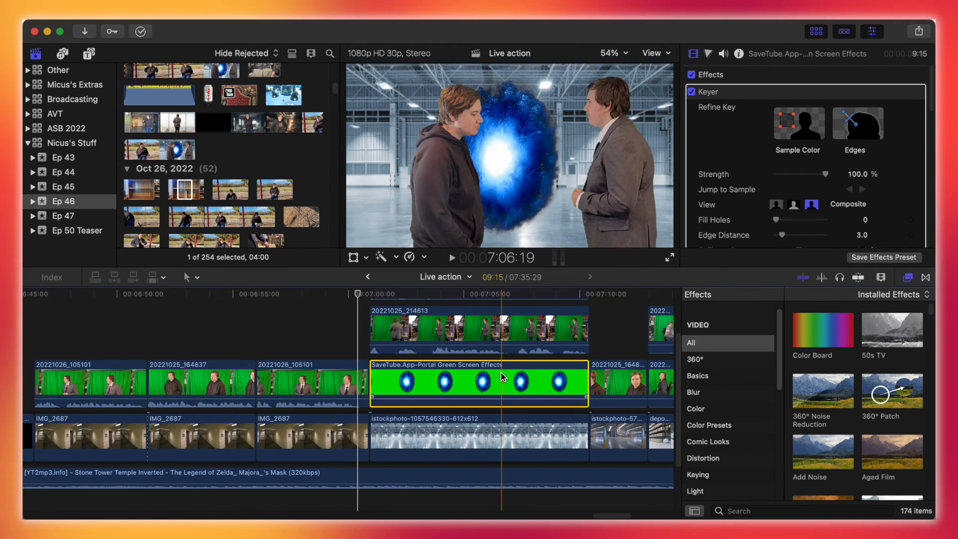
{"action": "scroll", "coordinate": [485, 360], "scroll_direction": "up", "scroll_amount": 3}
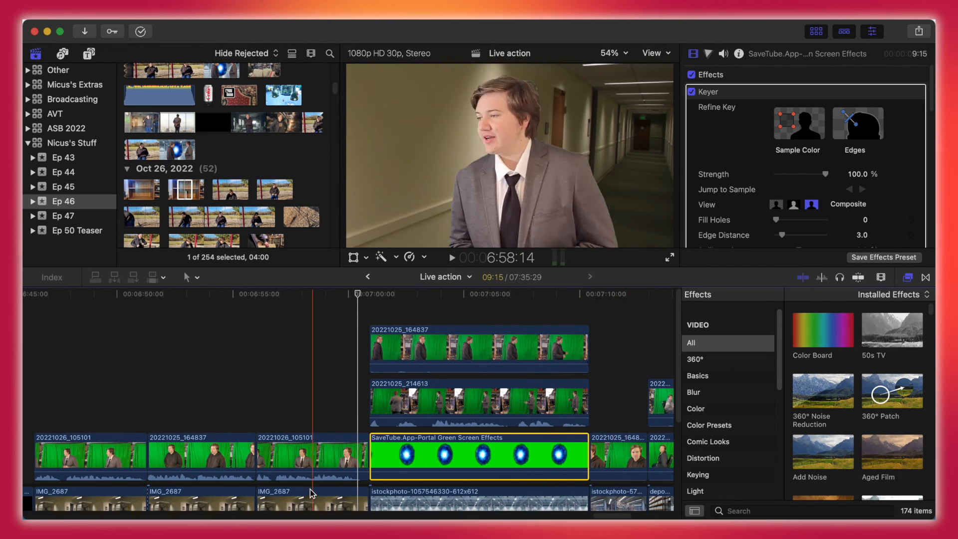
Skim the remaining warehouse portal shots to the end of the timeline and bring the whole Live action project into view
{"action": "scroll", "coordinate": [338, 469], "scroll_direction": "right", "scroll_amount": 10}
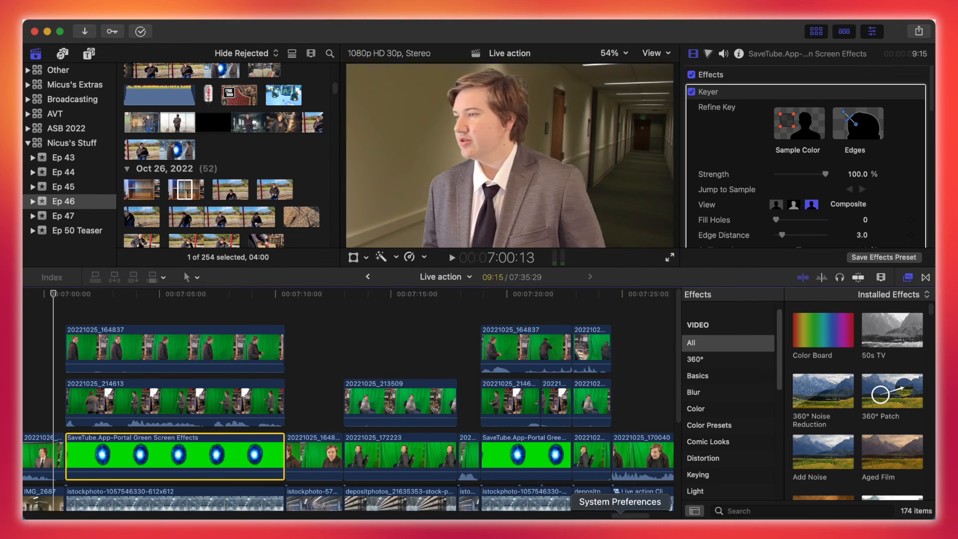
{"action": "scroll", "coordinate": [634, 515], "scroll_direction": "right", "scroll_amount": 10}
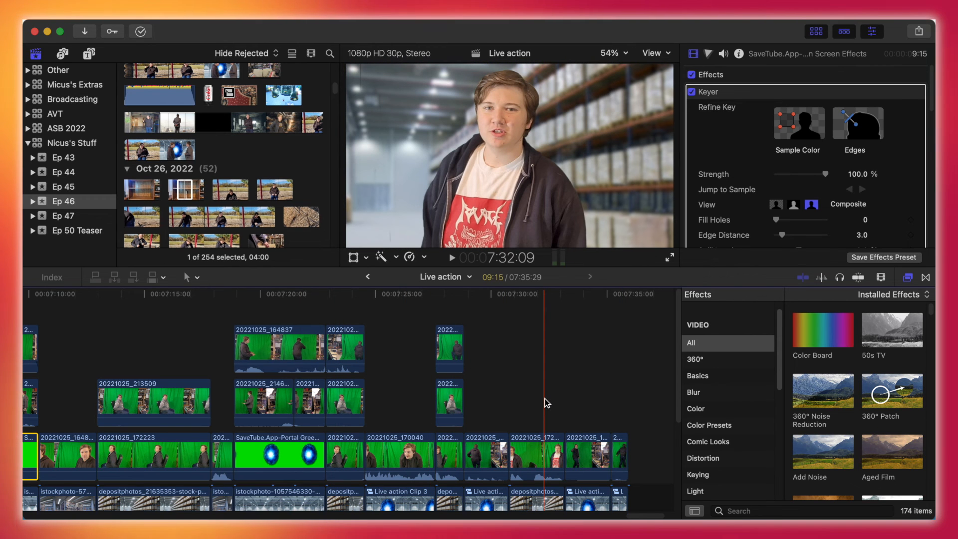
{"action": "key", "text": "super+minus"}
{"action": "key", "text": "super+minus"}
{"action": "key", "text": "super+minus"}
{"action": "key", "text": "super+minus"}
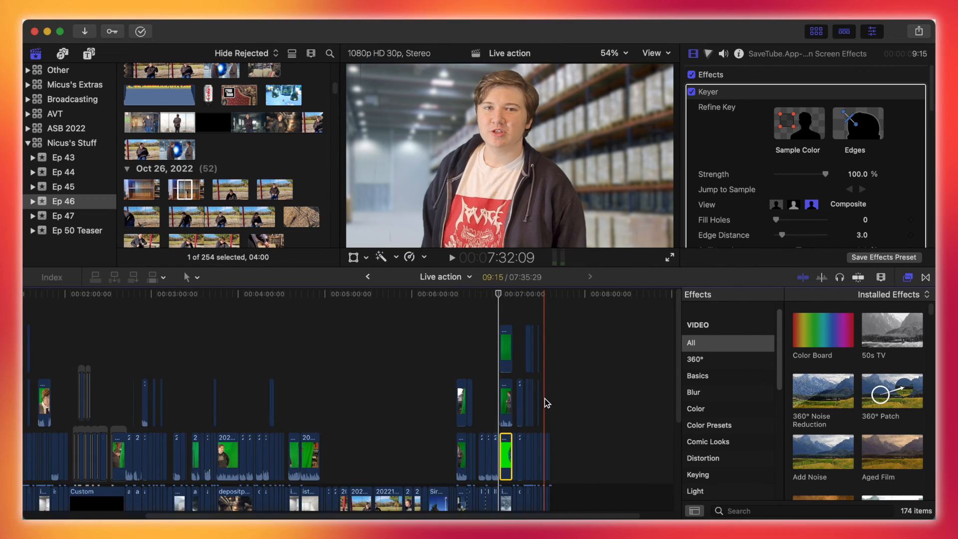
{"action": "key", "text": "super+minus"}
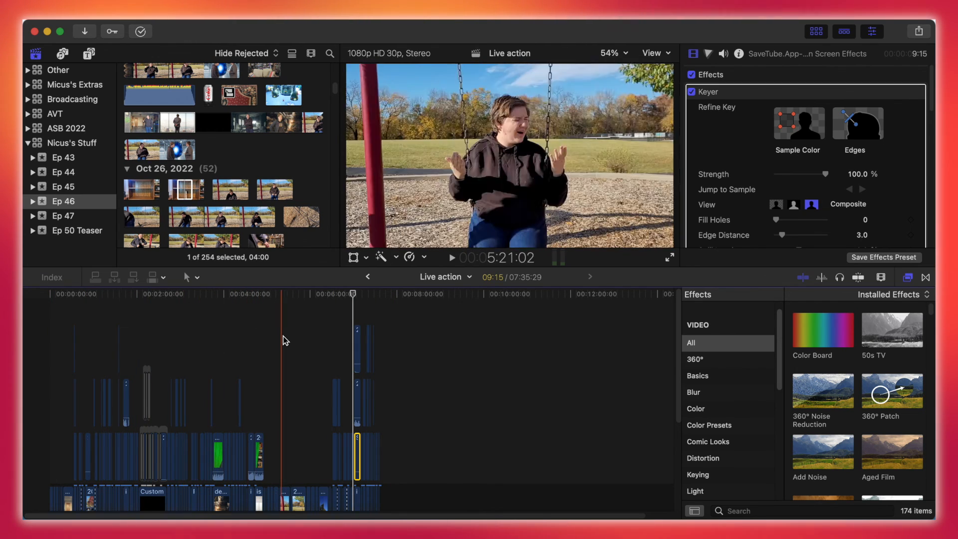
Open the Ending project from Ep 46 and enlarge the timeline to show its opening 30 seconds of layered clips
{"action": "scroll", "coordinate": [247, 165], "scroll_direction": "up", "scroll_amount": 10}
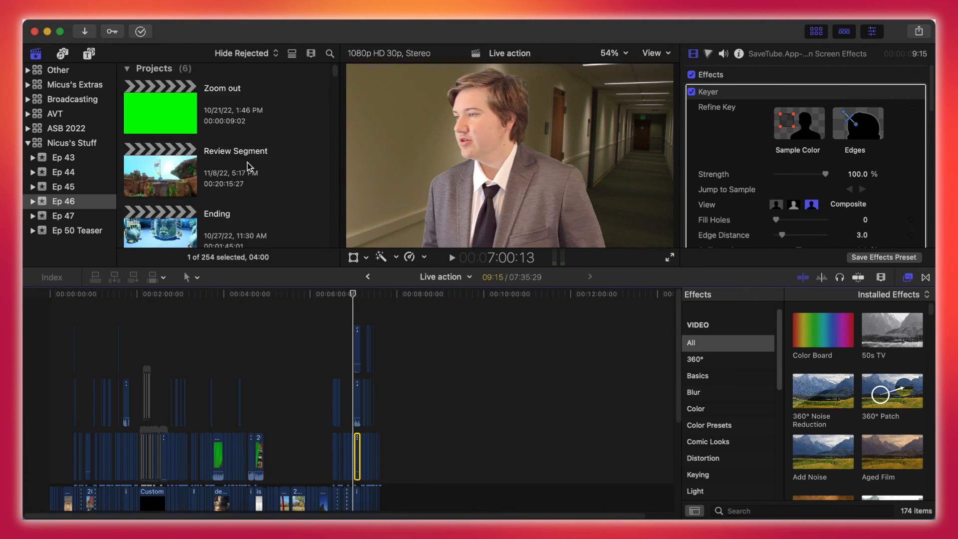
{"action": "scroll", "coordinate": [157, 176], "scroll_direction": "down", "scroll_amount": 5}
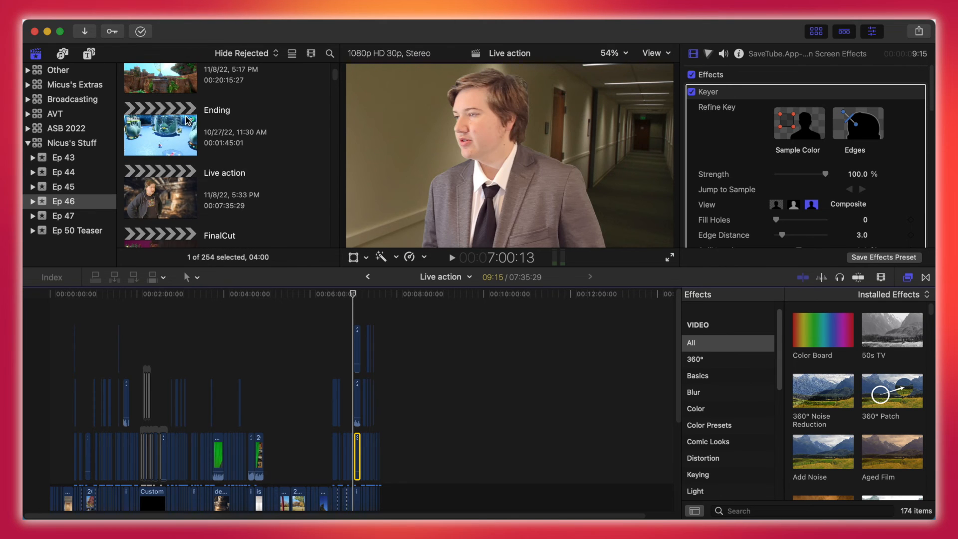
{"action": "double_click", "coordinate": [172, 128]}
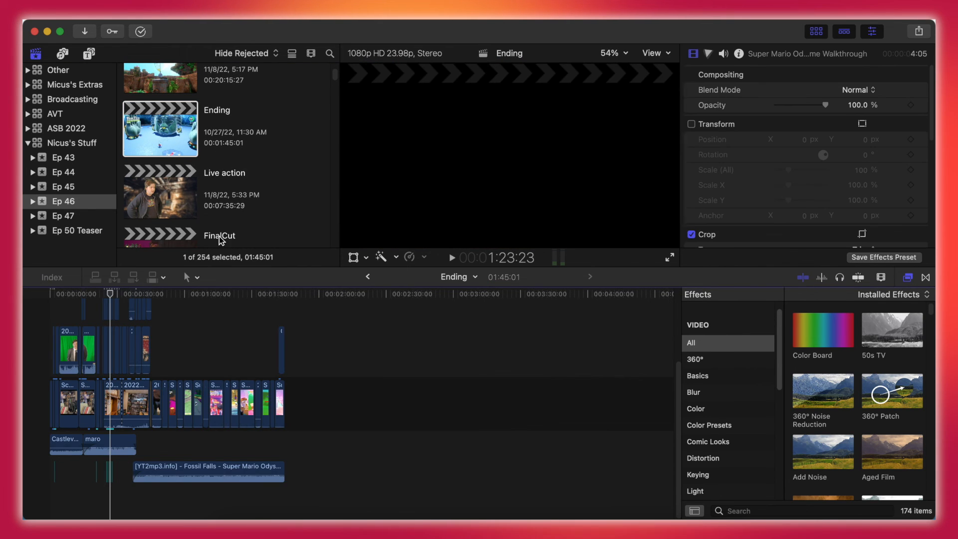
{"action": "scroll", "coordinate": [211, 373], "scroll_direction": "up", "scroll_amount": 3}
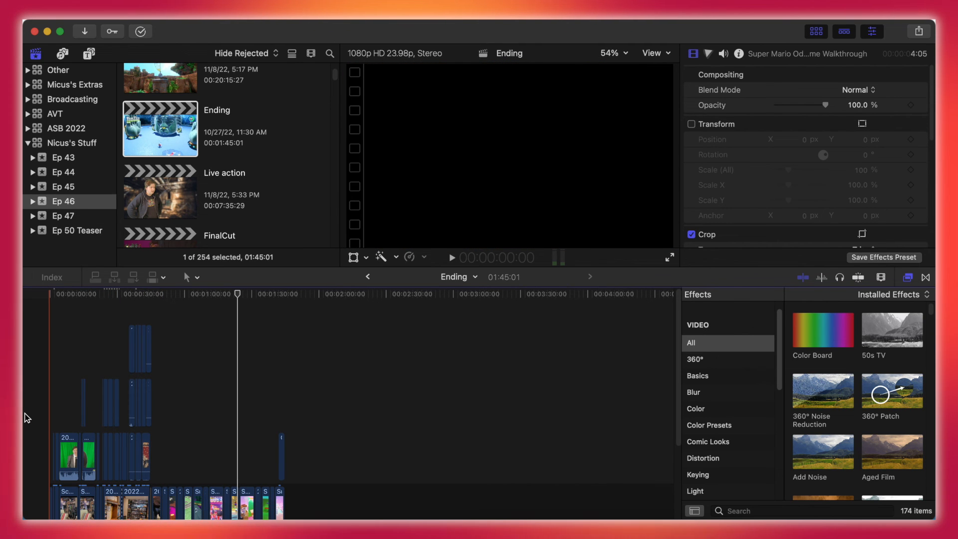
{"action": "key", "text": "super+equal"}
{"action": "key", "text": "super+equal"}
{"action": "key", "text": "super+equal"}
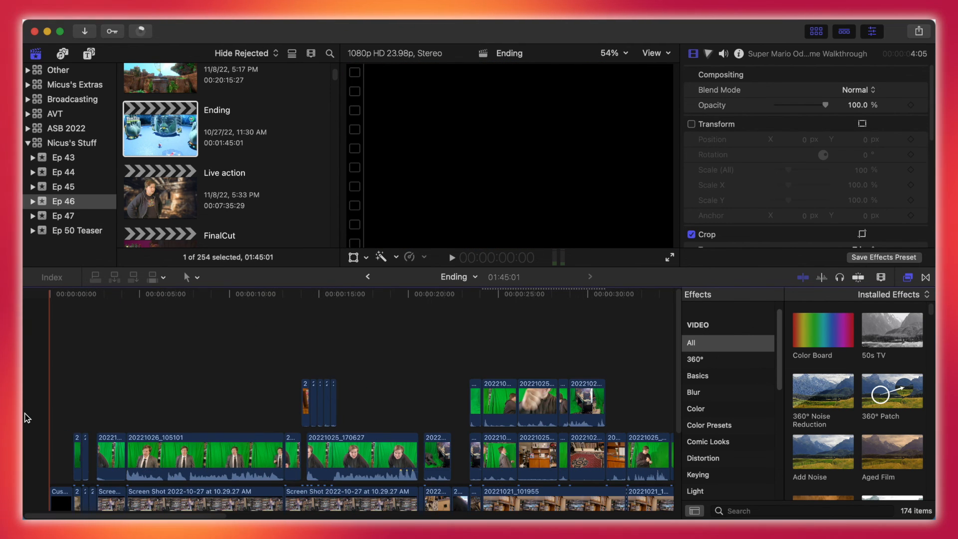
Examine the stacked green-screen clips, backgrounds, music and sound effects across the first 30 seconds of the Ending project
{"action": "scroll", "coordinate": [25, 371], "scroll_direction": "down", "scroll_amount": 3}
{"action": "scroll", "coordinate": [25, 370], "scroll_direction": "down", "scroll_amount": 2}
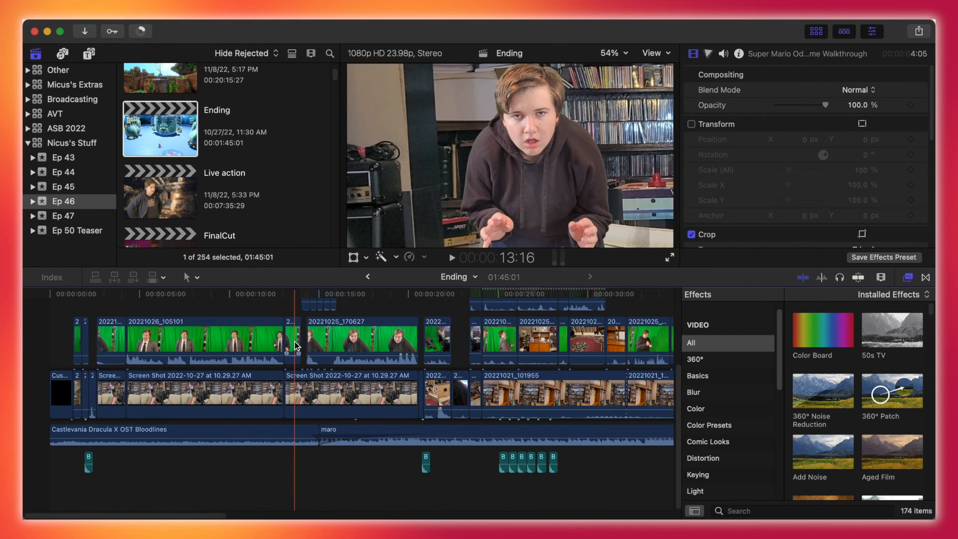
{"action": "scroll", "coordinate": [279, 343], "scroll_direction": "up", "scroll_amount": 5}
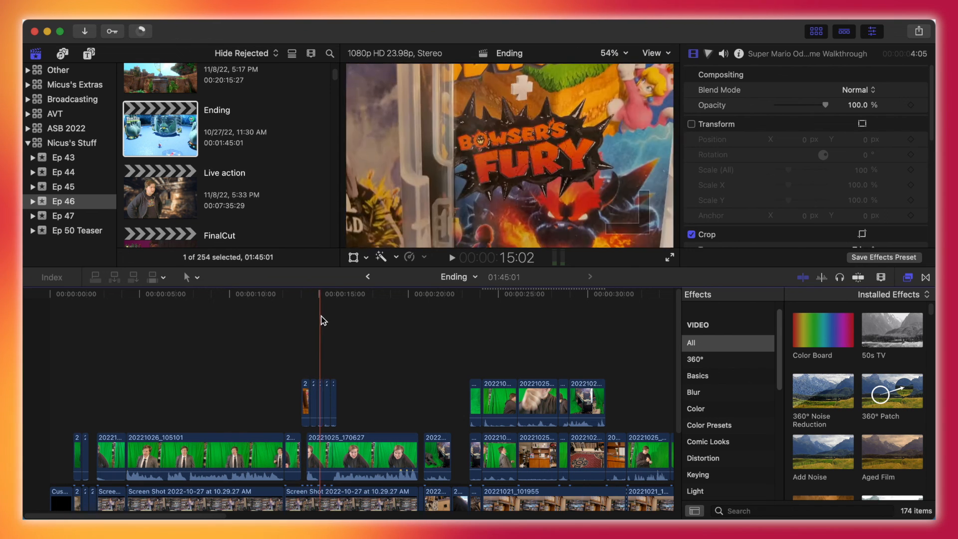
{"action": "scroll", "coordinate": [391, 324], "scroll_direction": "down", "scroll_amount": 5}
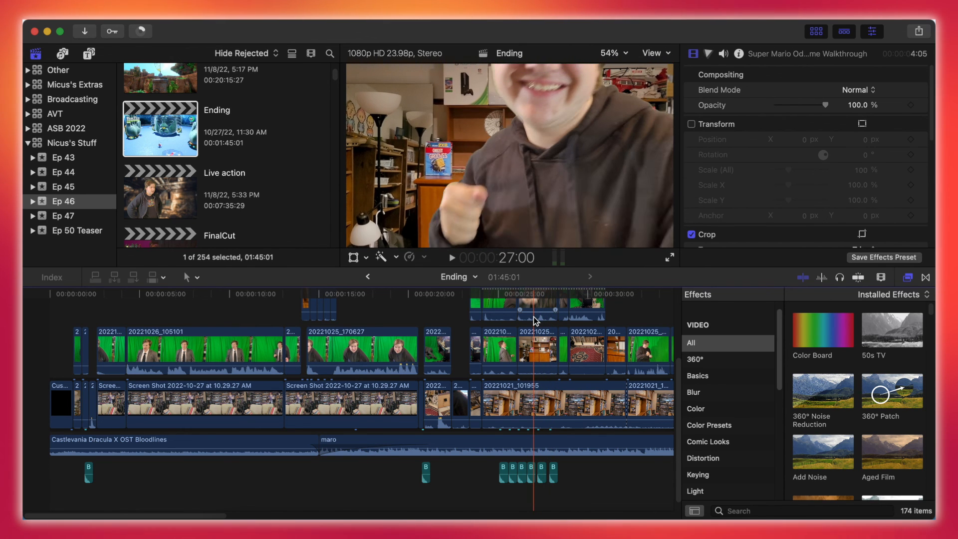
Briefly play the keyed green-screen shot around 27:00, and scrub through the following shots to about 33:02
{"action": "left_click", "coordinate": [503, 349]}
{"action": "key", "text": "space"}
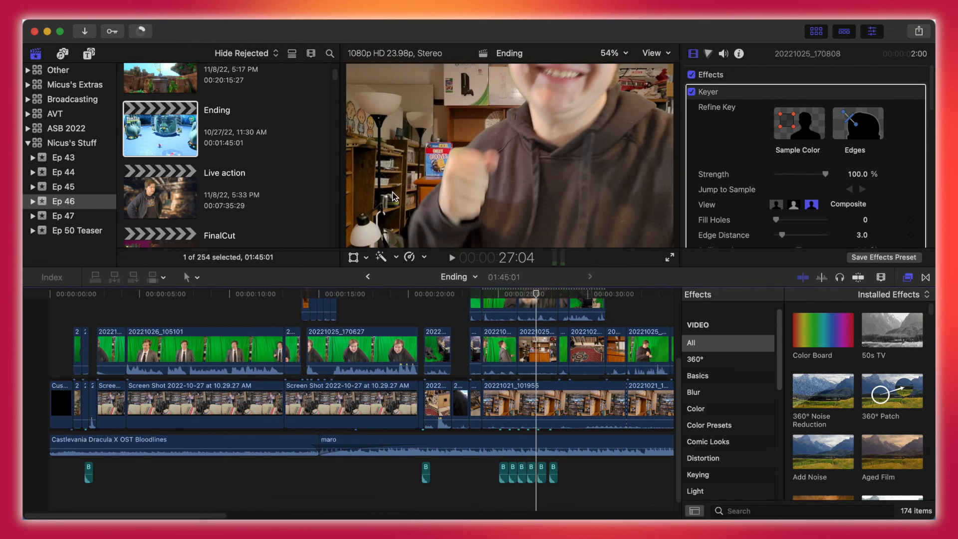
{"action": "left_click_drag", "start_coordinate": [536, 294], "coordinate": [560, 296]}
{"action": "left_click_drag", "start_coordinate": [564, 297], "coordinate": [643, 316]}
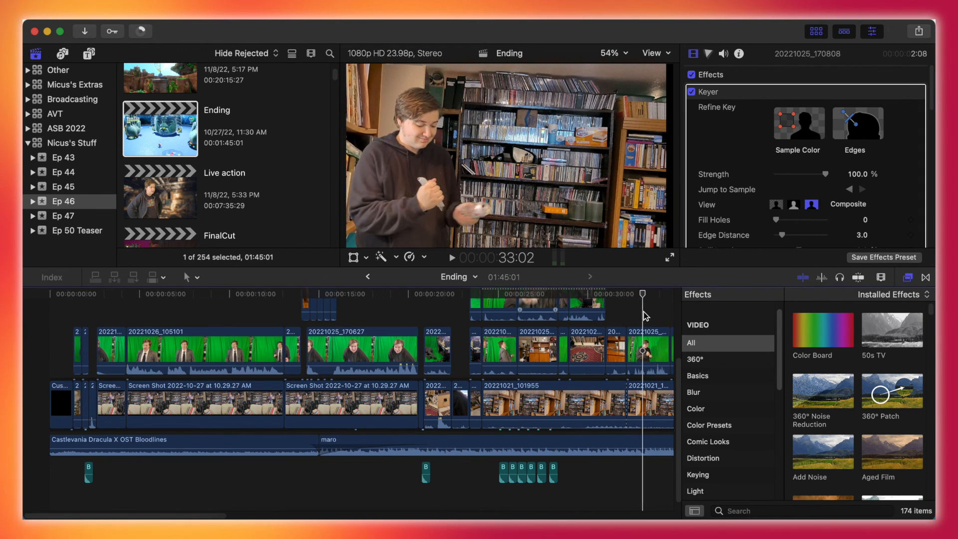
Skim the rest of the Ending project up to its closing Custom title, and select the Fossil Falls - Super Mario Odyssey OST music clip
{"action": "left_click_drag", "start_coordinate": [219, 515], "coordinate": [330, 514]}
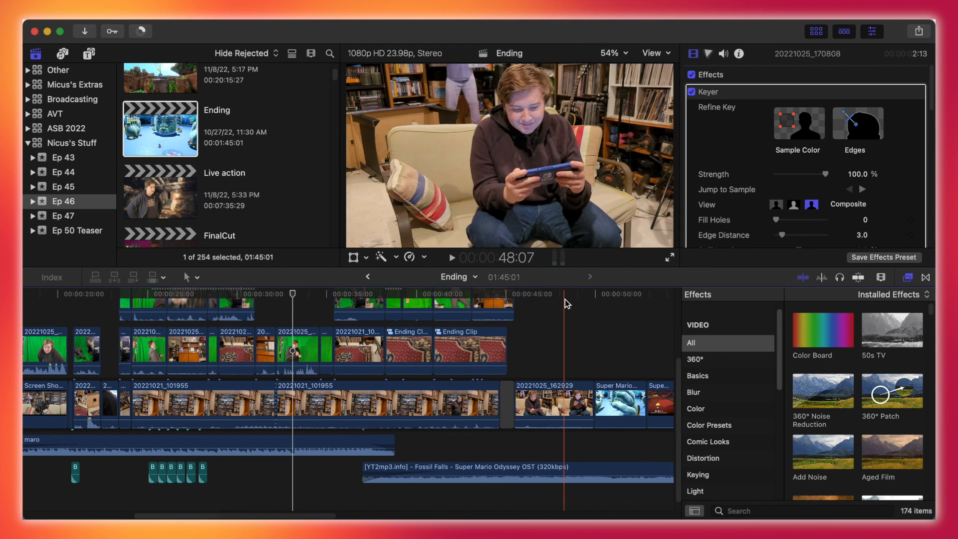
{"action": "scroll", "coordinate": [449, 464], "scroll_direction": "right", "scroll_amount": 5}
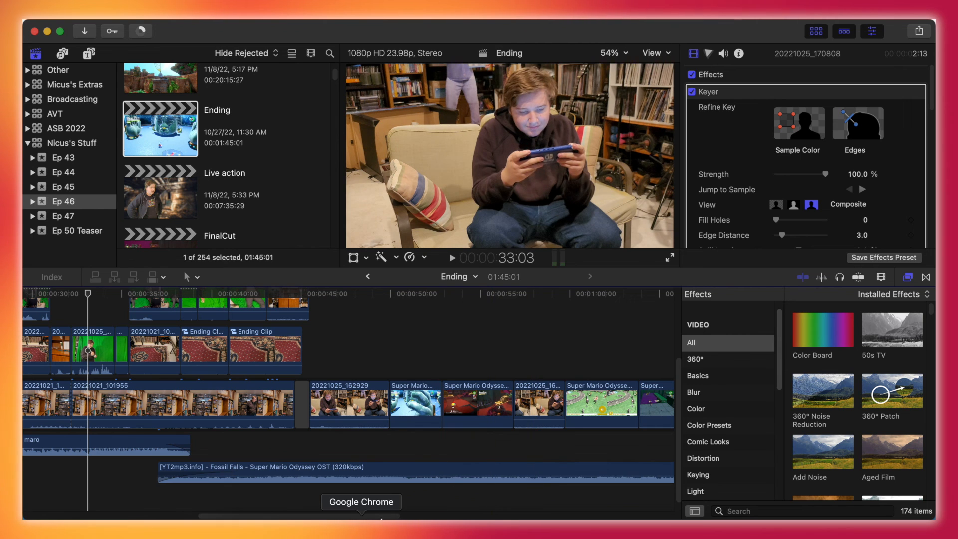
{"action": "scroll", "coordinate": [487, 498], "scroll_direction": "right", "scroll_amount": 7}
{"action": "scroll", "coordinate": [578, 484], "scroll_direction": "right", "scroll_amount": 12}
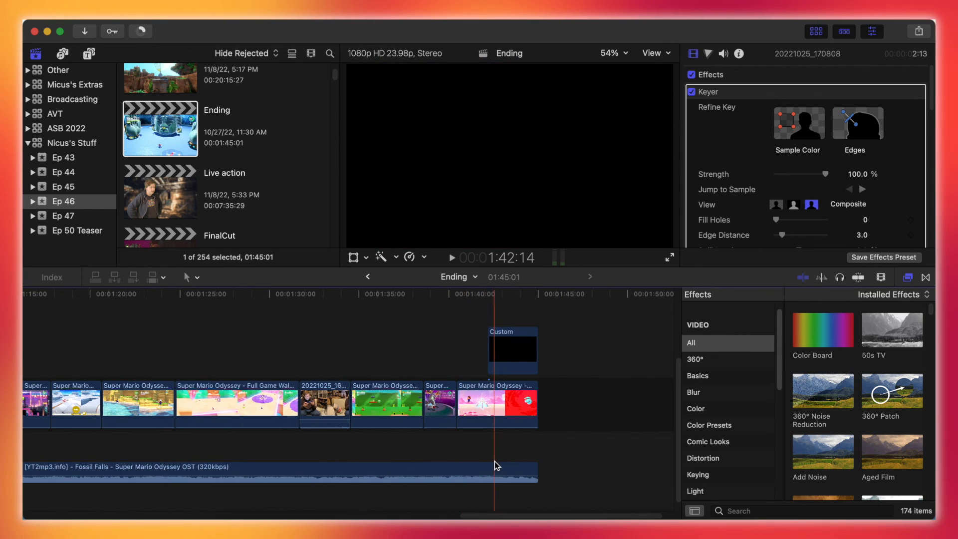
{"action": "left_click", "coordinate": [487, 466]}
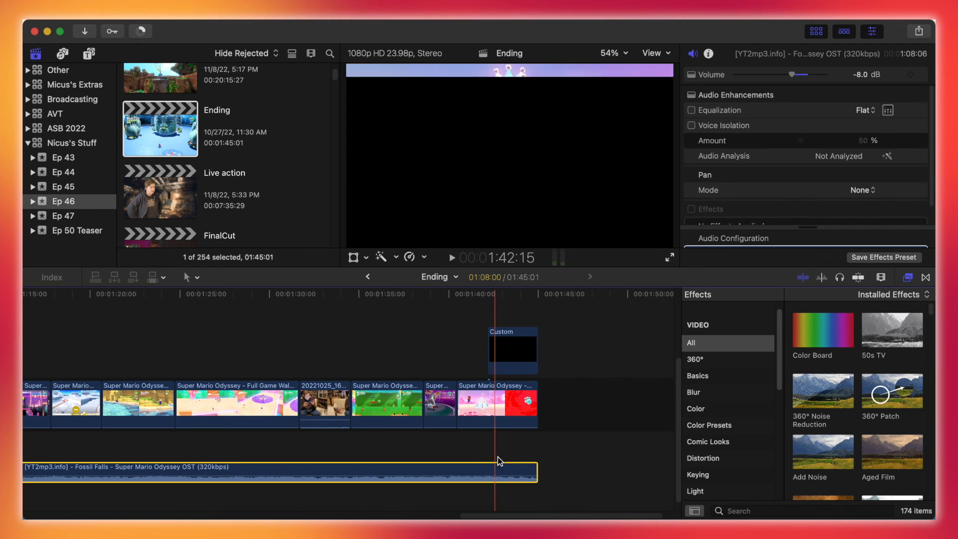
Open the FinalCut project from Ep 46 and review its assembled segments from Opening through Ending to the closing credits
{"action": "scroll", "coordinate": [236, 209], "scroll_direction": "down", "scroll_amount": 3}
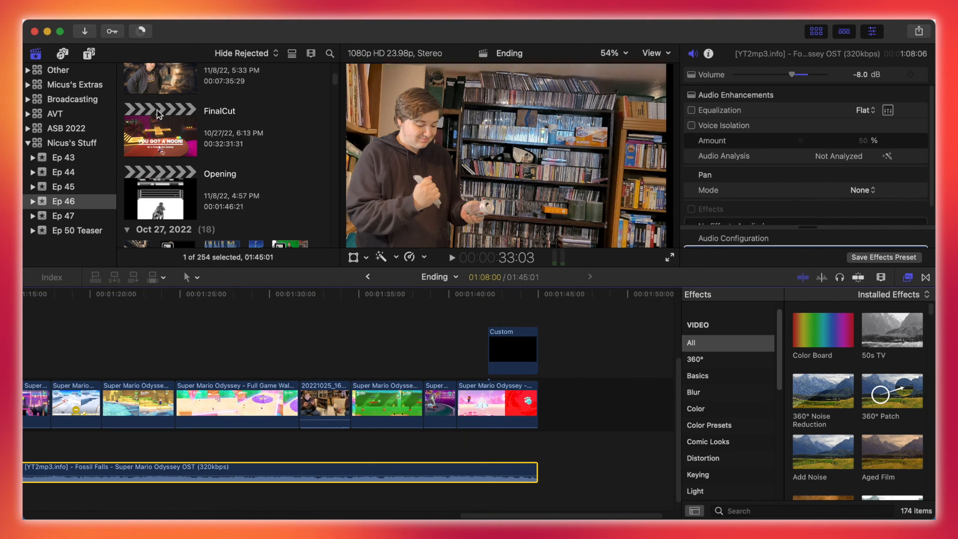
{"action": "double_click", "coordinate": [167, 133]}
{"action": "left_click_drag", "start_coordinate": [332, 513], "coordinate": [661, 504]}
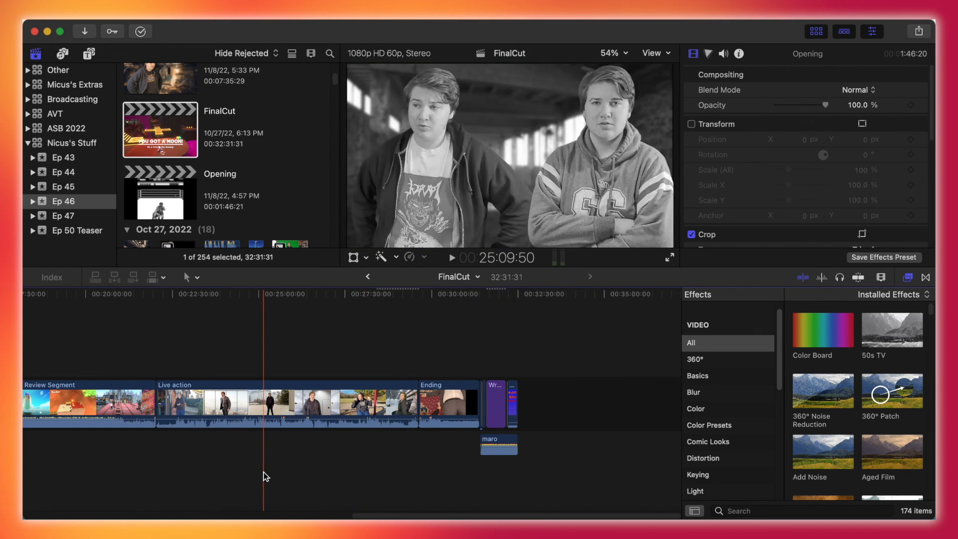
{"action": "left_click_drag", "start_coordinate": [350, 294], "coordinate": [60, 349]}
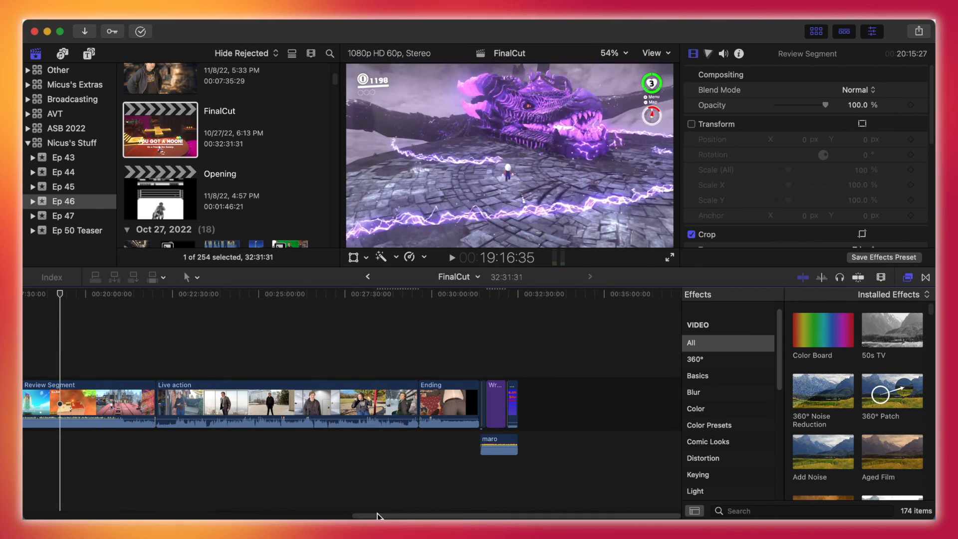
{"action": "left_click_drag", "start_coordinate": [378, 514], "coordinate": [23, 510]}
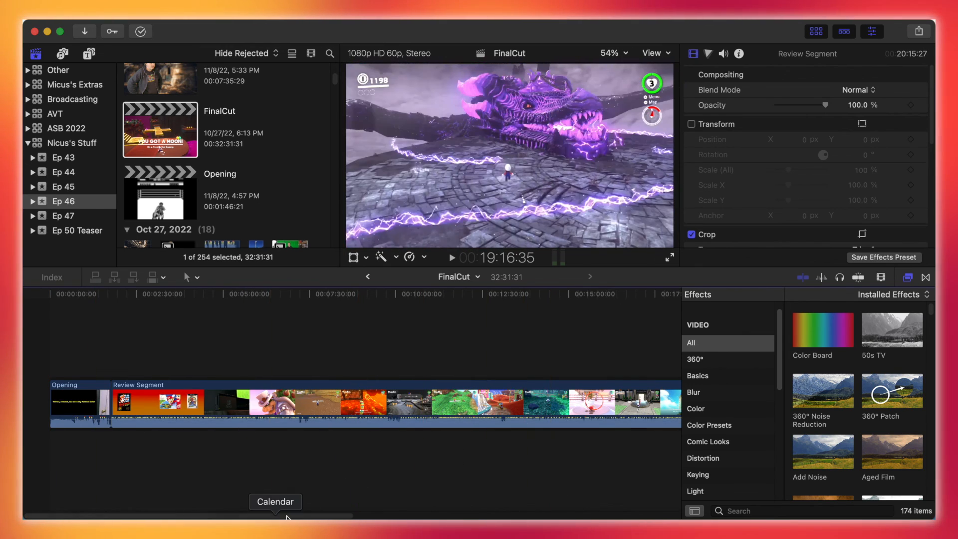
{"action": "scroll", "coordinate": [415, 498], "scroll_direction": "right", "scroll_amount": 15}
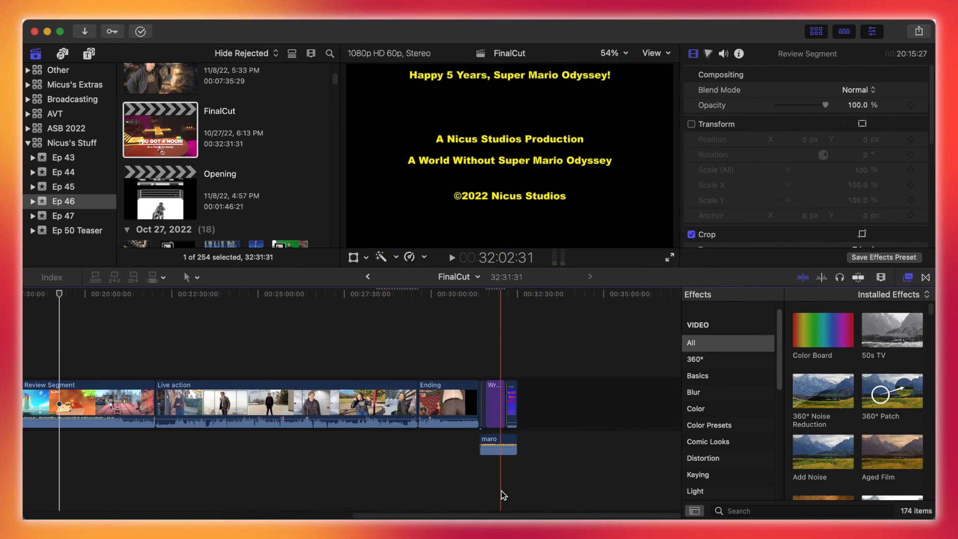